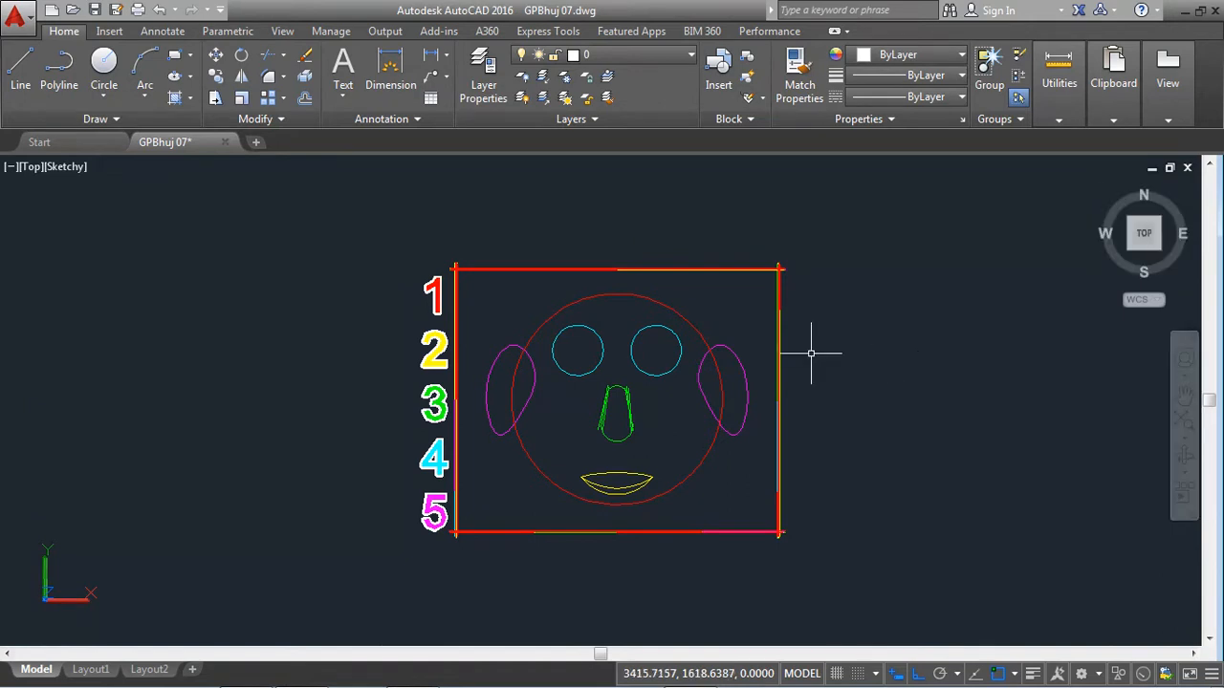
Create a new drawing from the acadiso.dwt template
{"action": "left_click", "coordinate": [81, 145]}
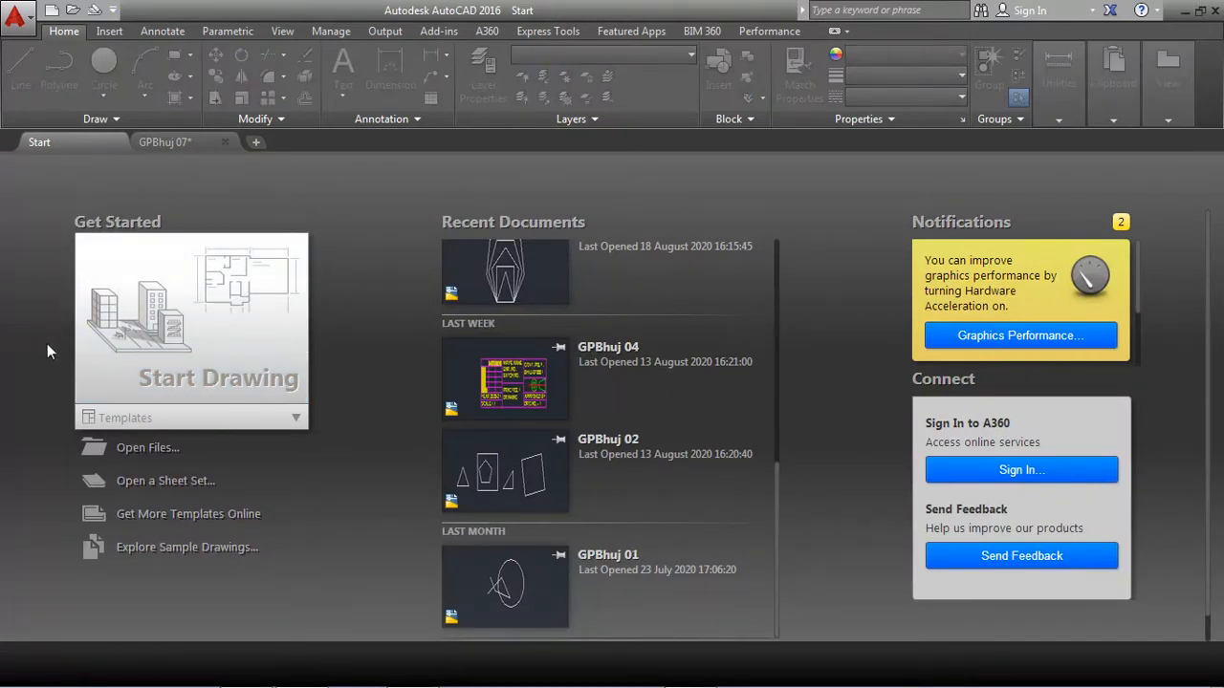
{"action": "left_click", "coordinate": [297, 421]}
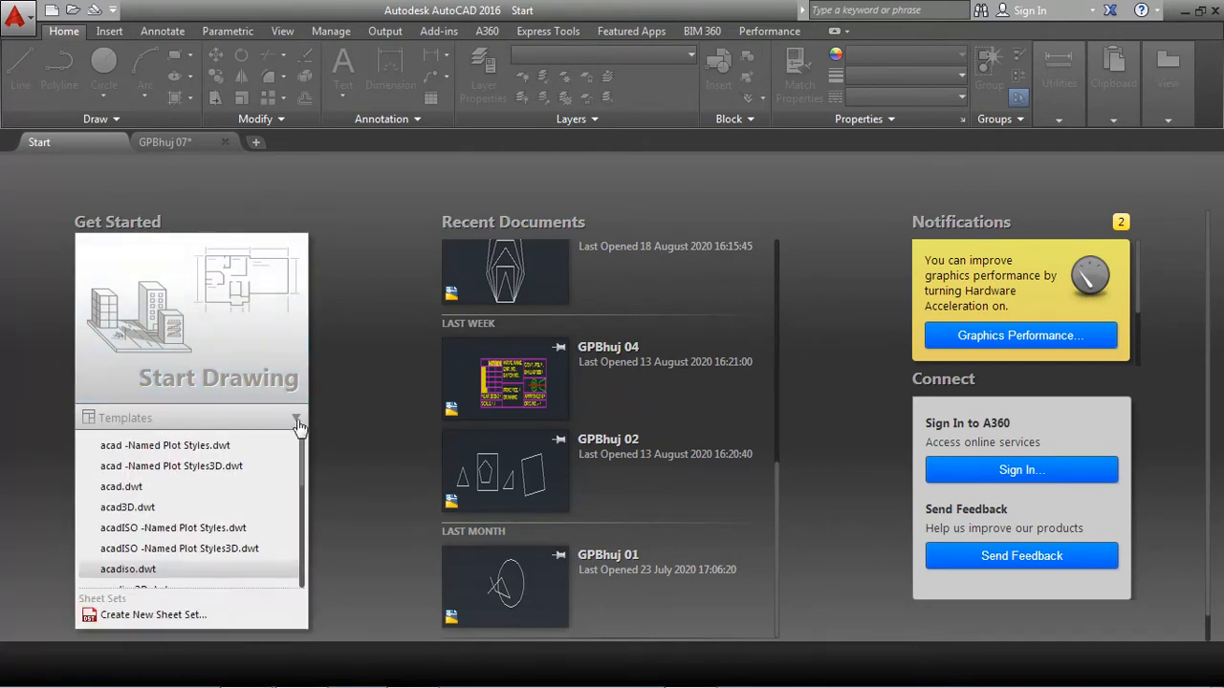
{"action": "left_click", "coordinate": [151, 576]}
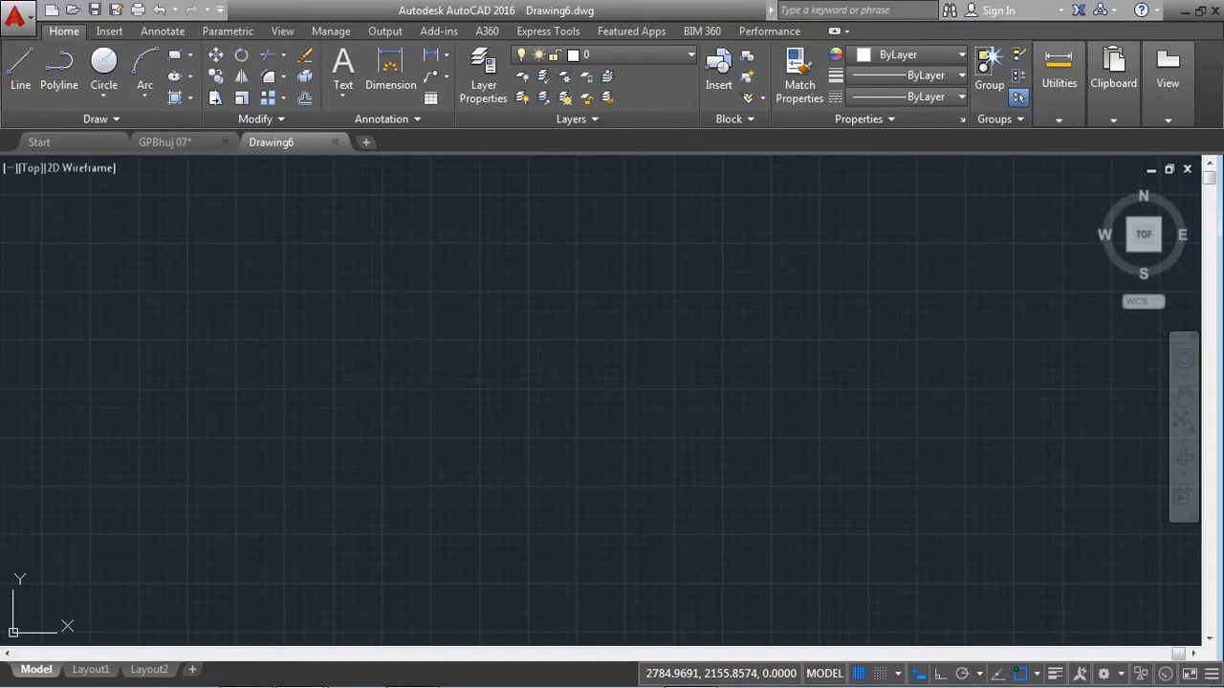
Set the length precision to 0.00 in the drawing units
{"action": "key", "text": "Return"}
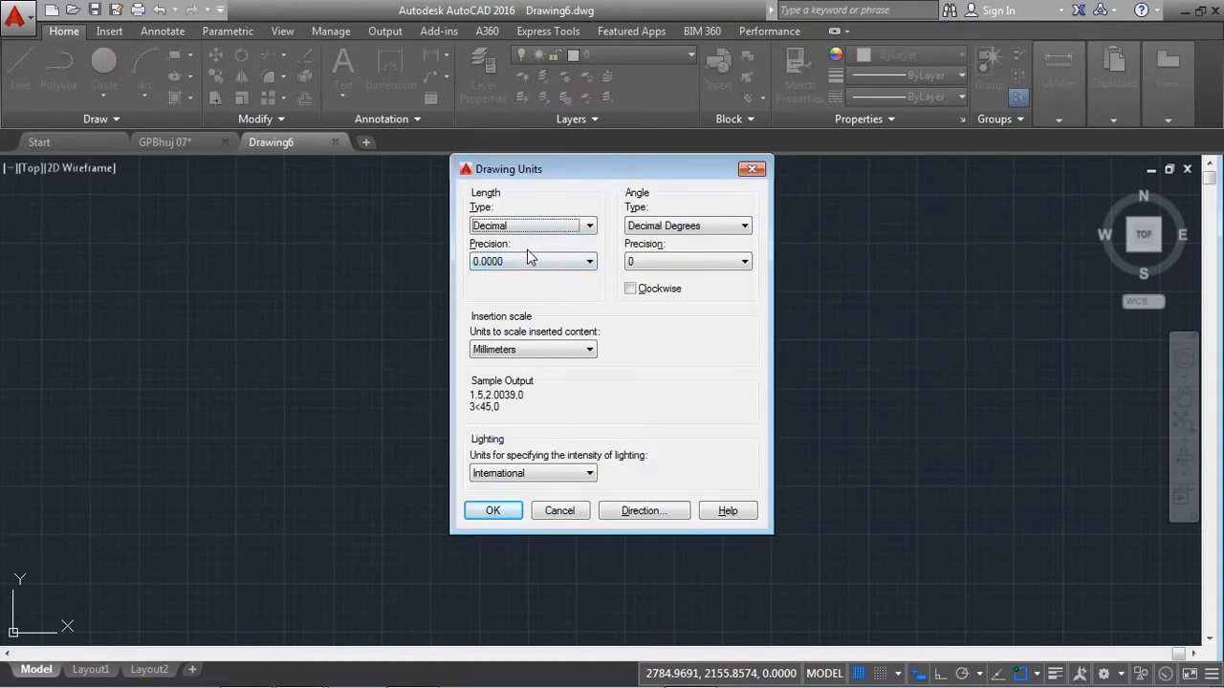
{"action": "left_click", "coordinate": [525, 259]}
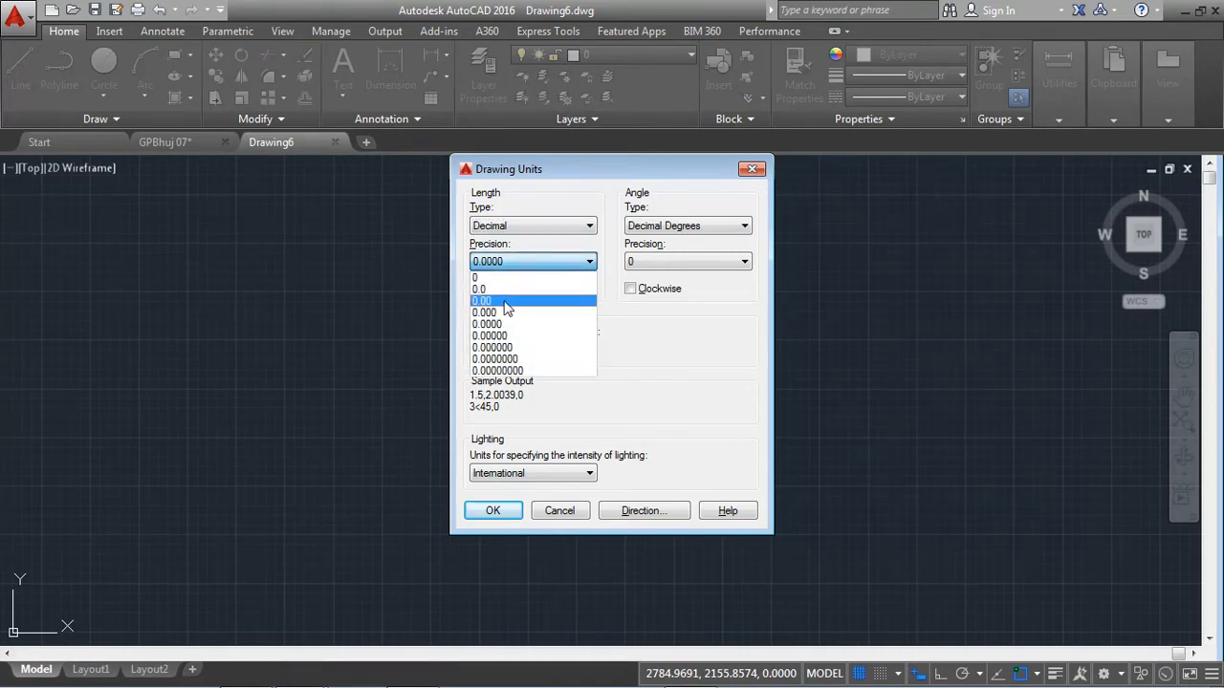
{"action": "left_click", "coordinate": [521, 297]}
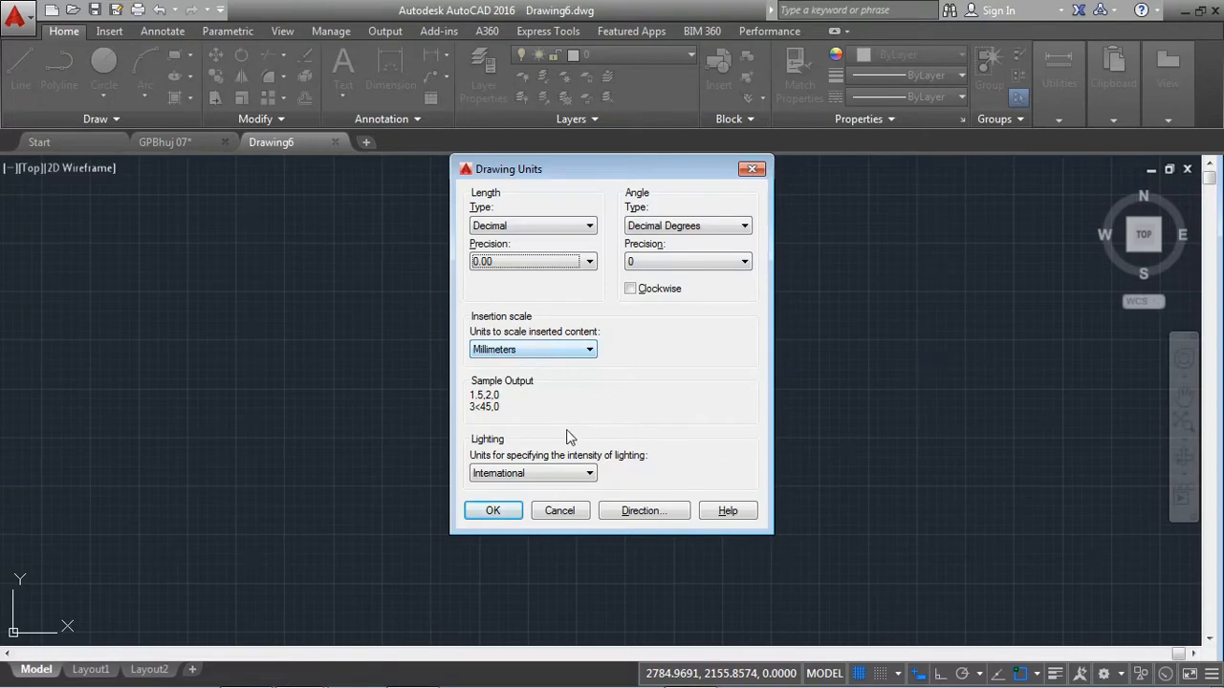
{"action": "left_click", "coordinate": [494, 511]}
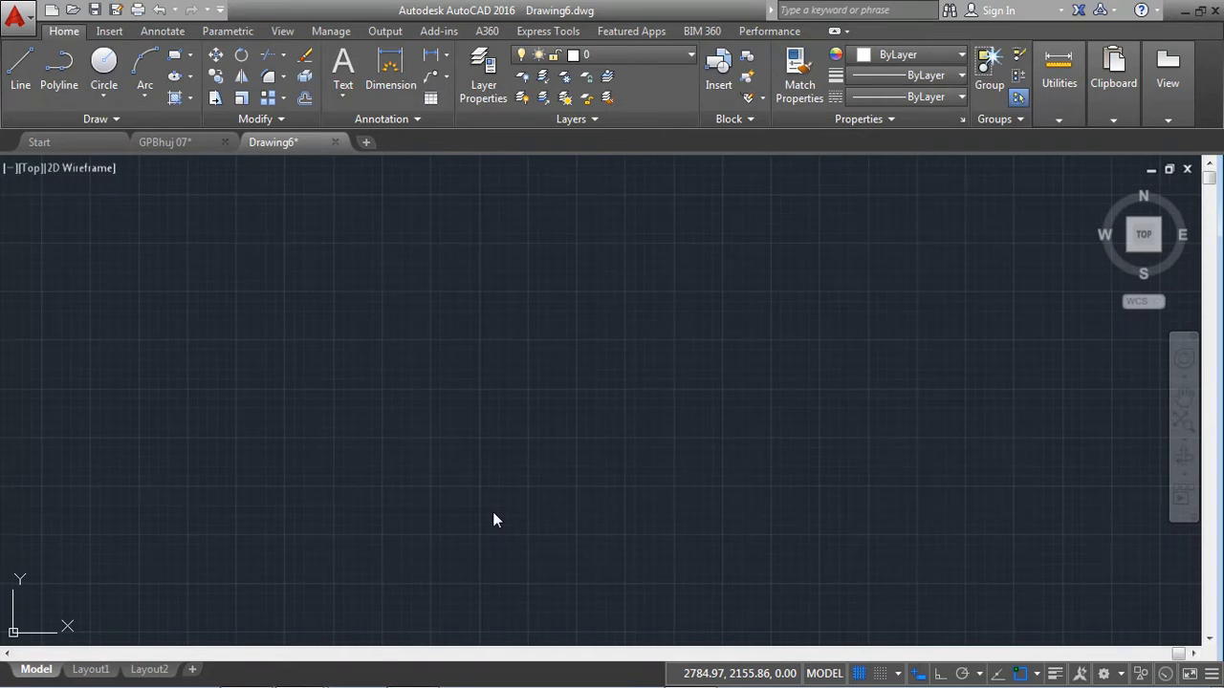
Add a new layer named FACE in the layer manager
{"action": "left_click", "coordinate": [480, 82]}
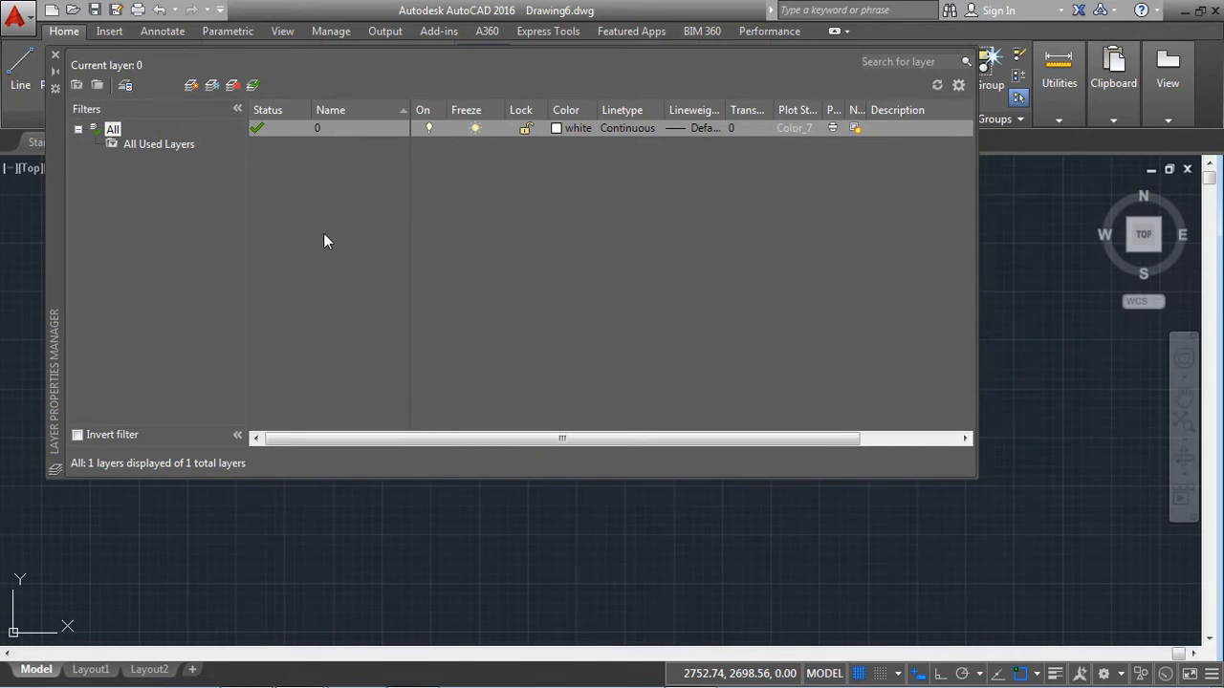
{"action": "left_click", "coordinate": [191, 86]}
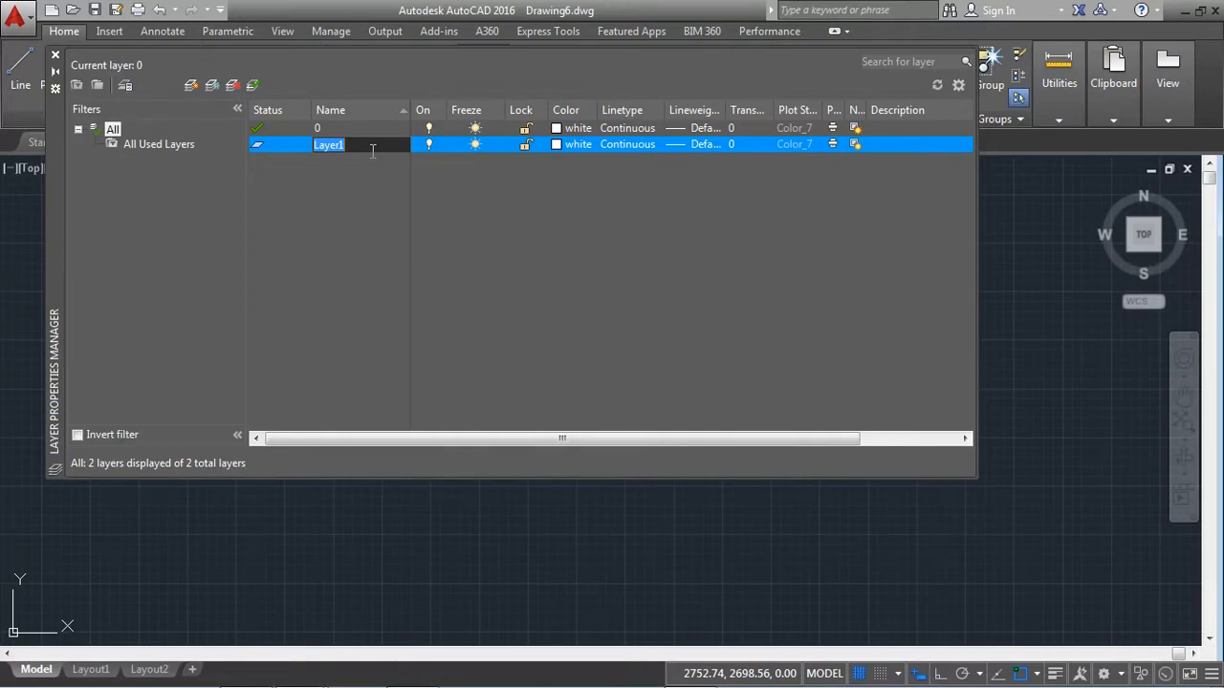
{"action": "type", "text": "FACE"}
{"action": "key", "text": "Return"}
Add a second new layer named EYE and make layer 0 the current layer
{"action": "left_click", "coordinate": [191, 86]}
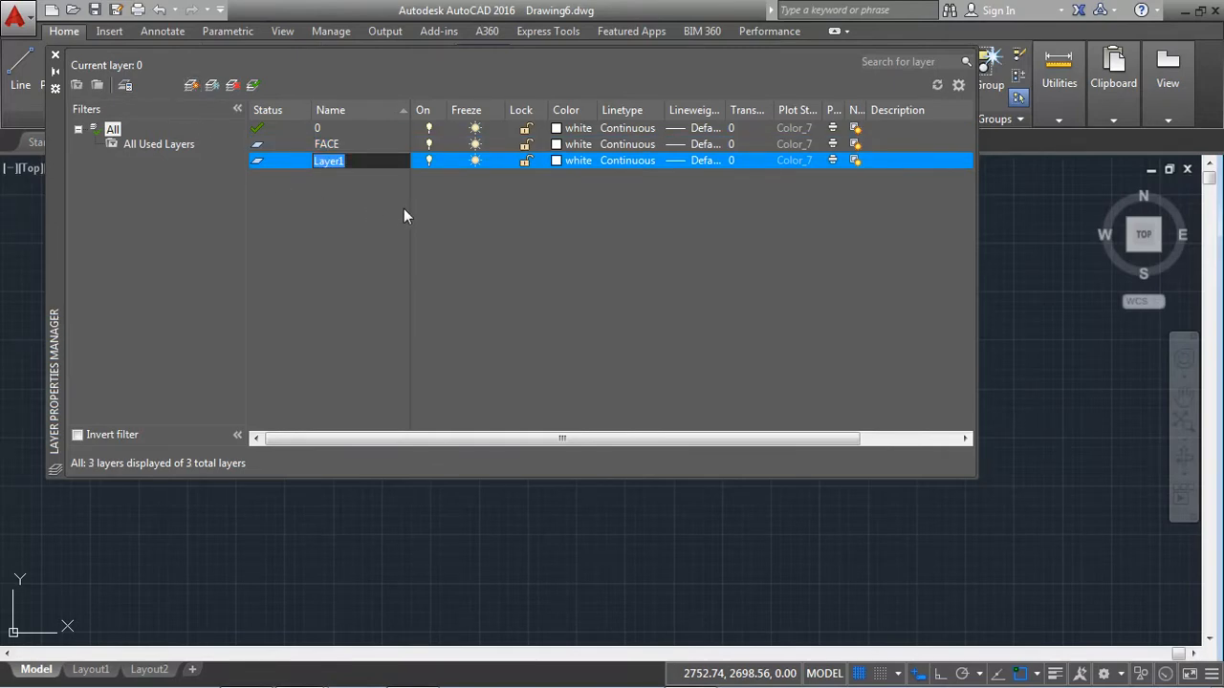
{"action": "key", "text": "Return"}
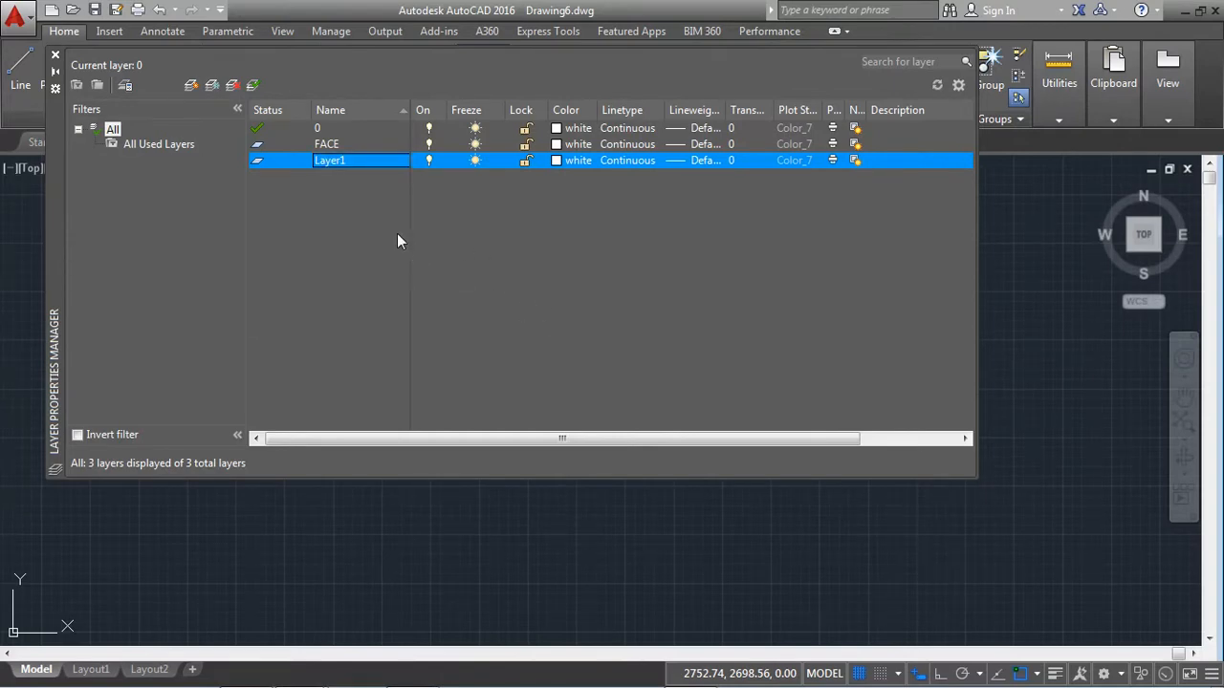
{"action": "double_click", "coordinate": [348, 163]}
{"action": "right_click", "coordinate": [331, 162]}
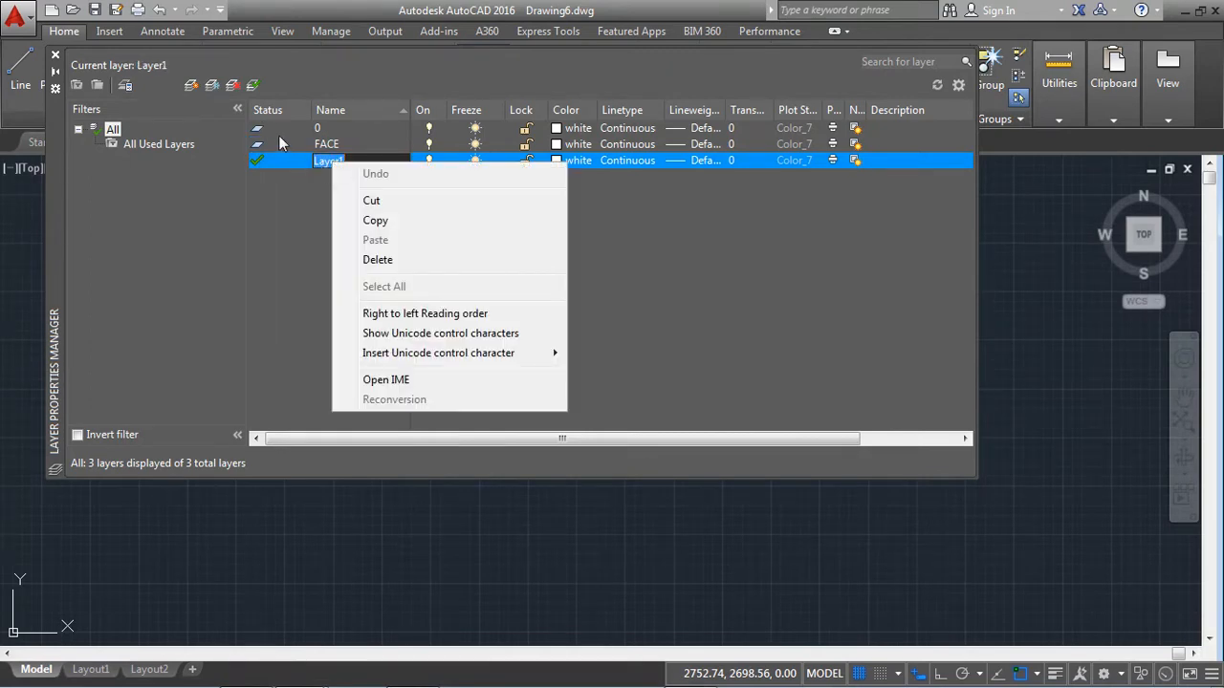
{"action": "key", "text": "Escape"}
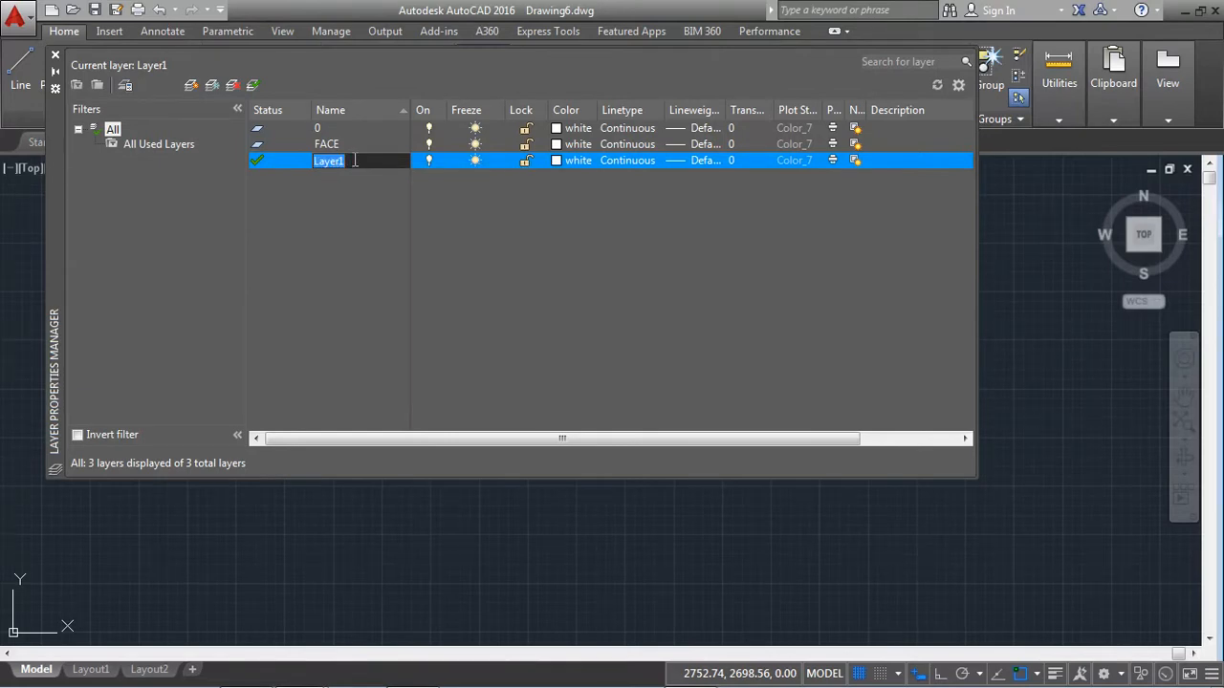
{"action": "type", "text": "EYE"}
{"action": "key", "text": "Return"}
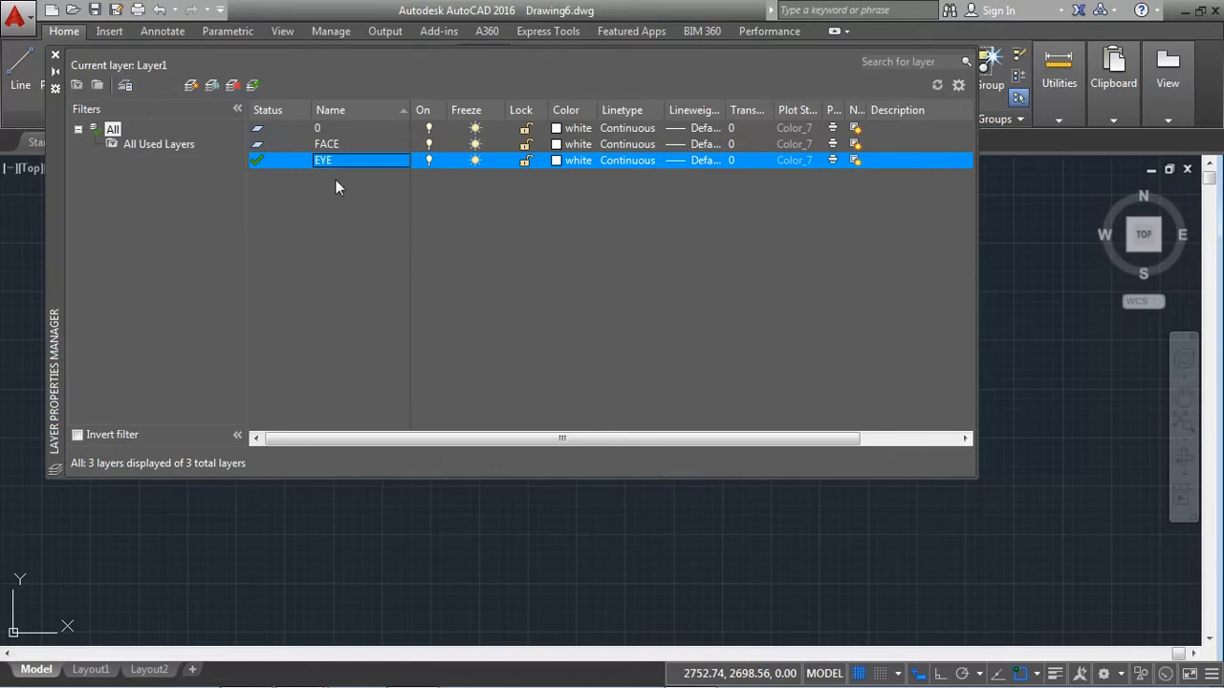
{"action": "double_click", "coordinate": [258, 130]}
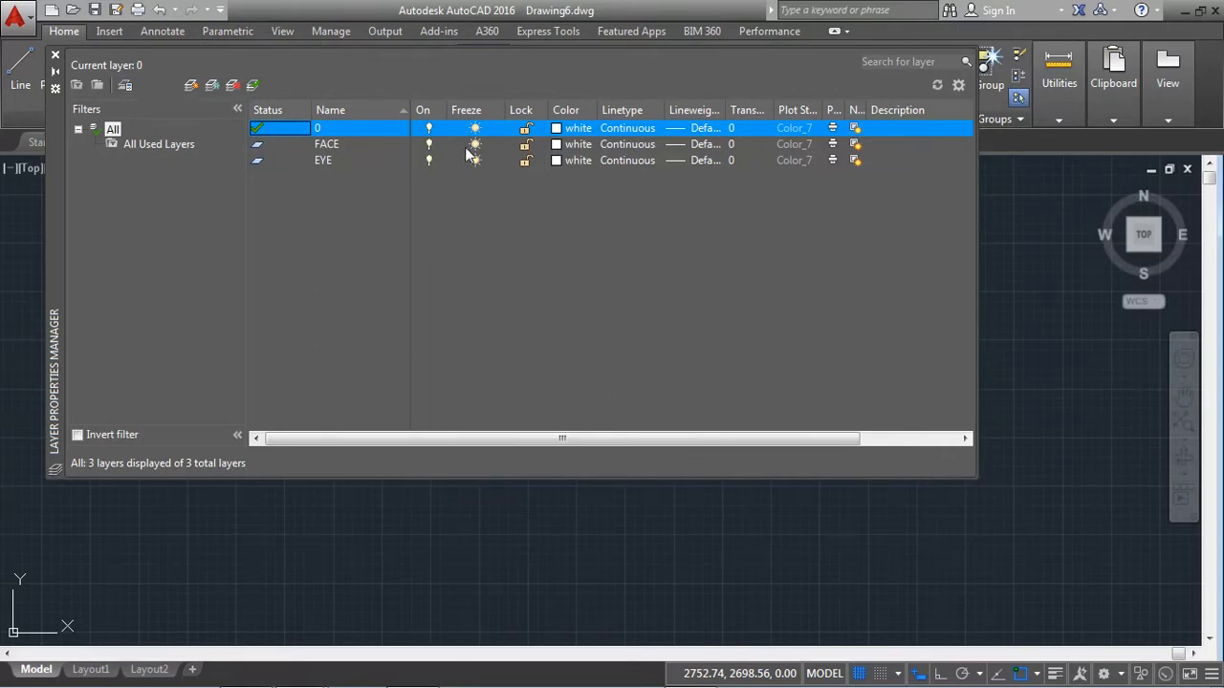
Set the FACE layer's color to red and the EYE layer's color to yellow, and close the layer manager
{"action": "left_click_drag", "start_coordinate": [598, 110], "coordinate": [624, 110]}
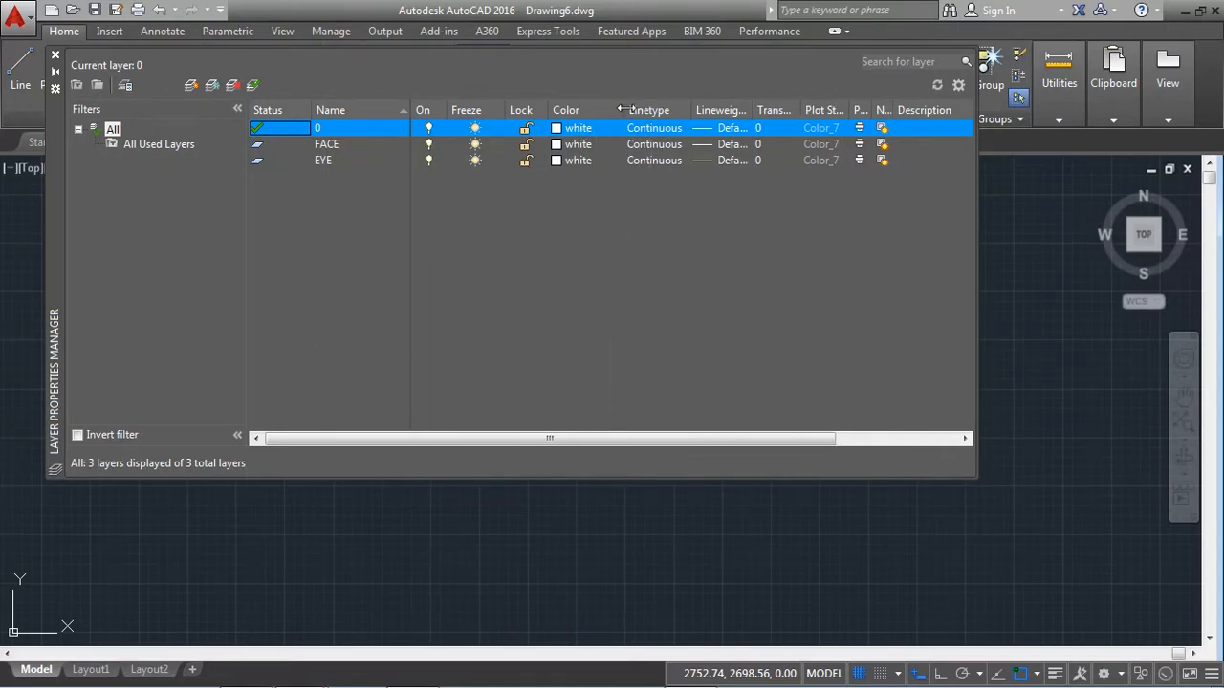
{"action": "left_click", "coordinate": [560, 144]}
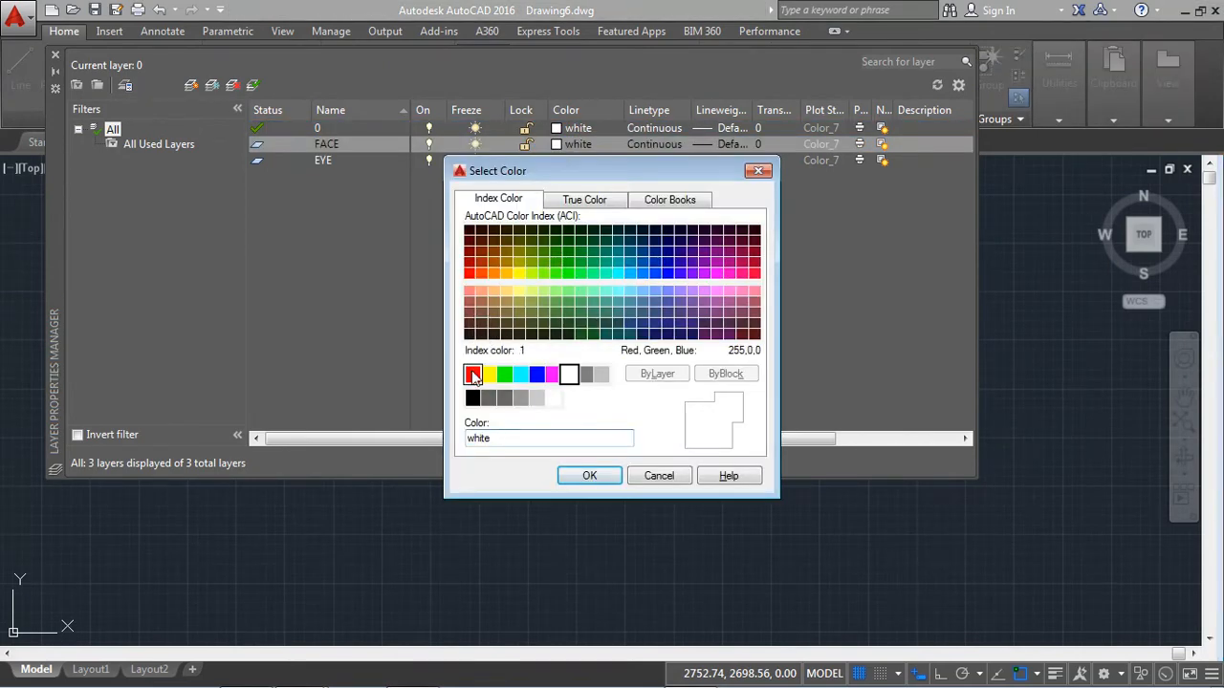
{"action": "left_click", "coordinate": [472, 374]}
{"action": "left_click", "coordinate": [584, 475]}
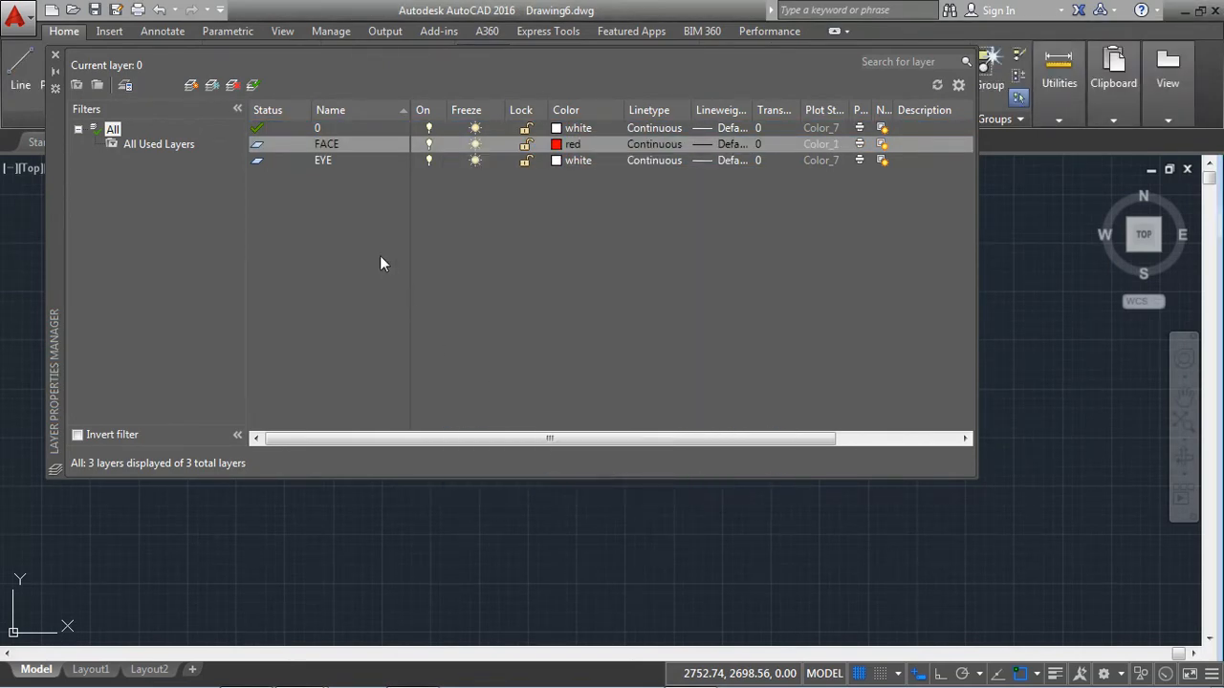
{"action": "left_click", "coordinate": [557, 160]}
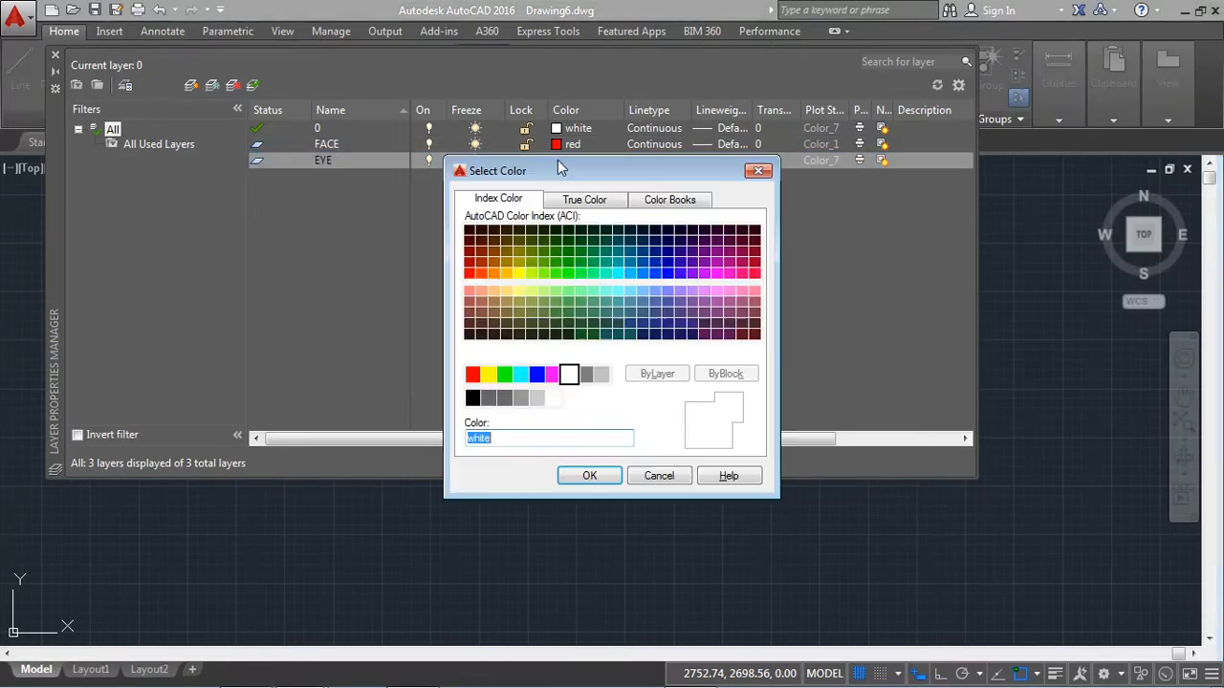
{"action": "left_click", "coordinate": [488, 374]}
{"action": "left_click", "coordinate": [590, 477]}
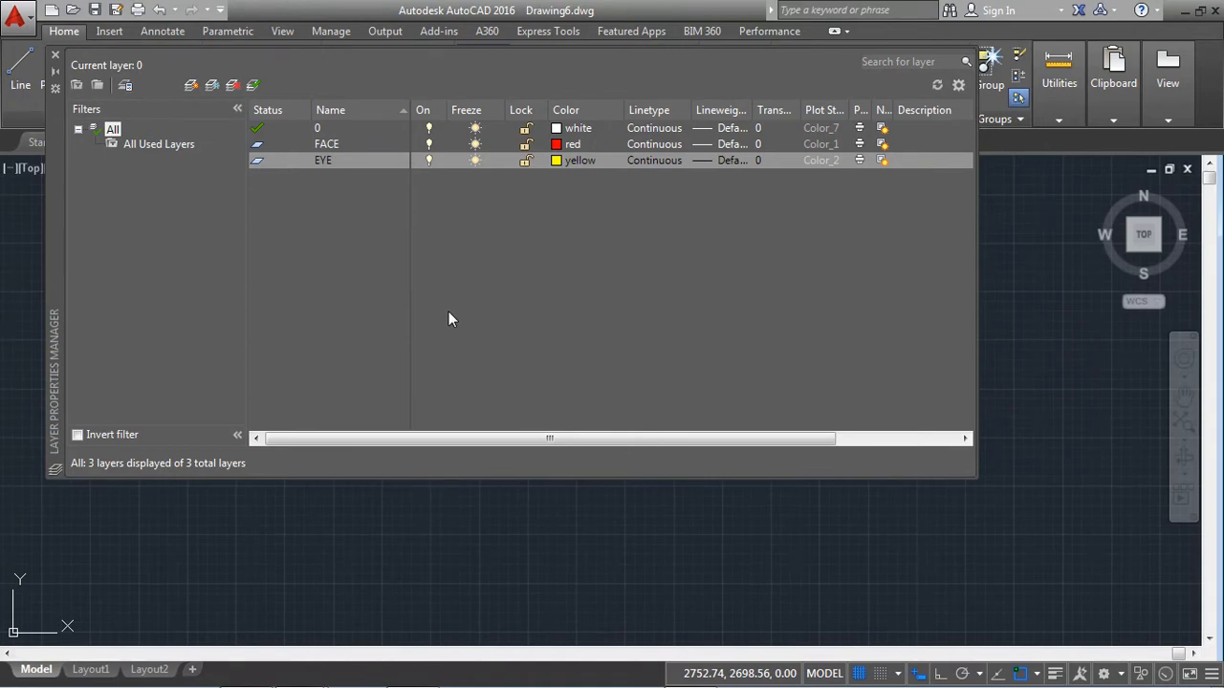
{"action": "left_click", "coordinate": [56, 56]}
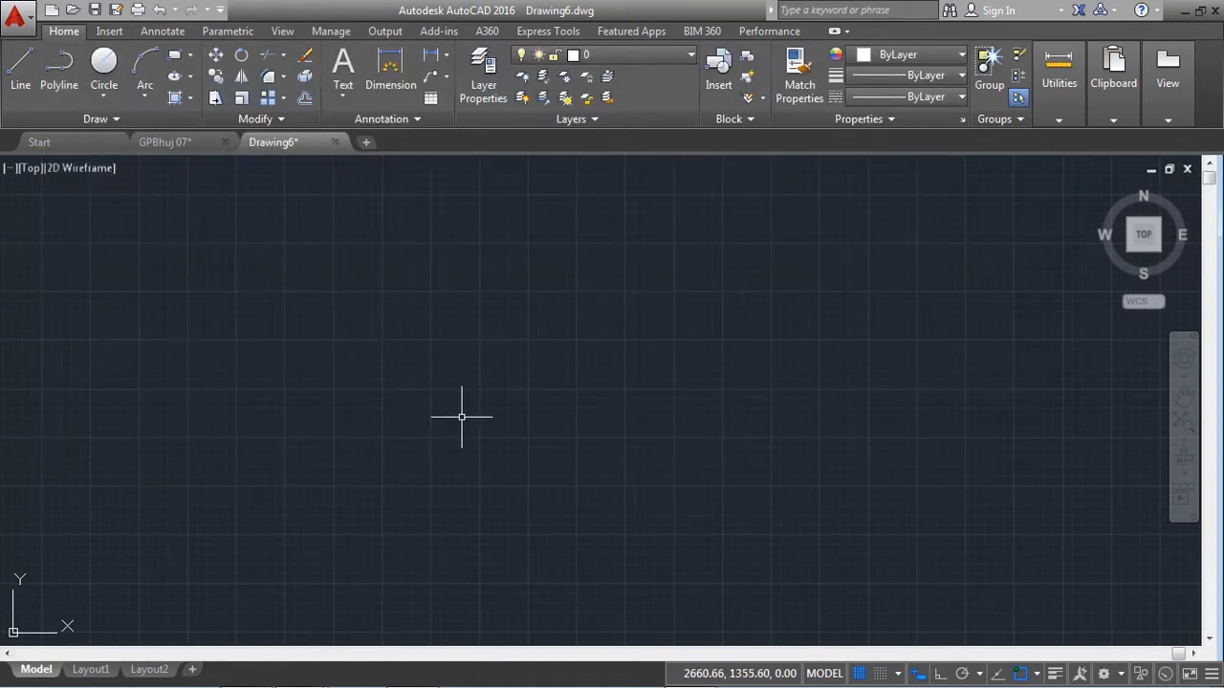
Draw a circle with a radius of 500 near the middle of the drawing area
{"action": "left_click", "coordinate": [104, 65]}
{"action": "left_click", "coordinate": [588, 348]}
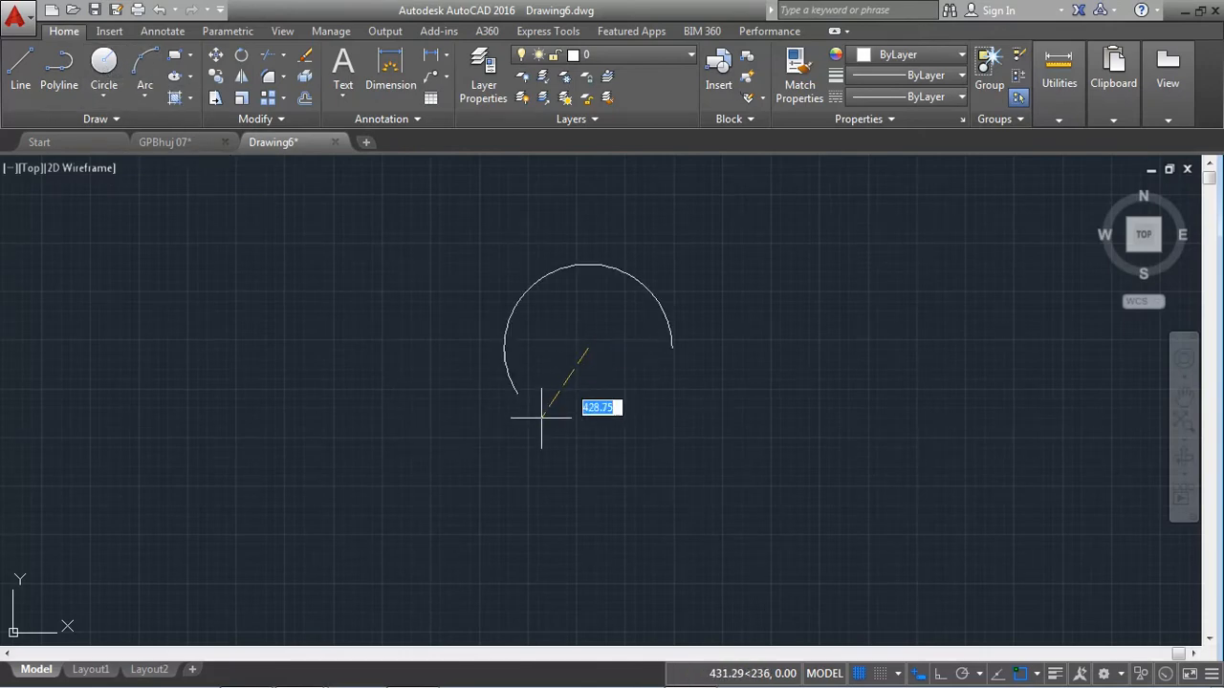
{"action": "type", "text": "500"}
{"action": "key", "text": "Return"}
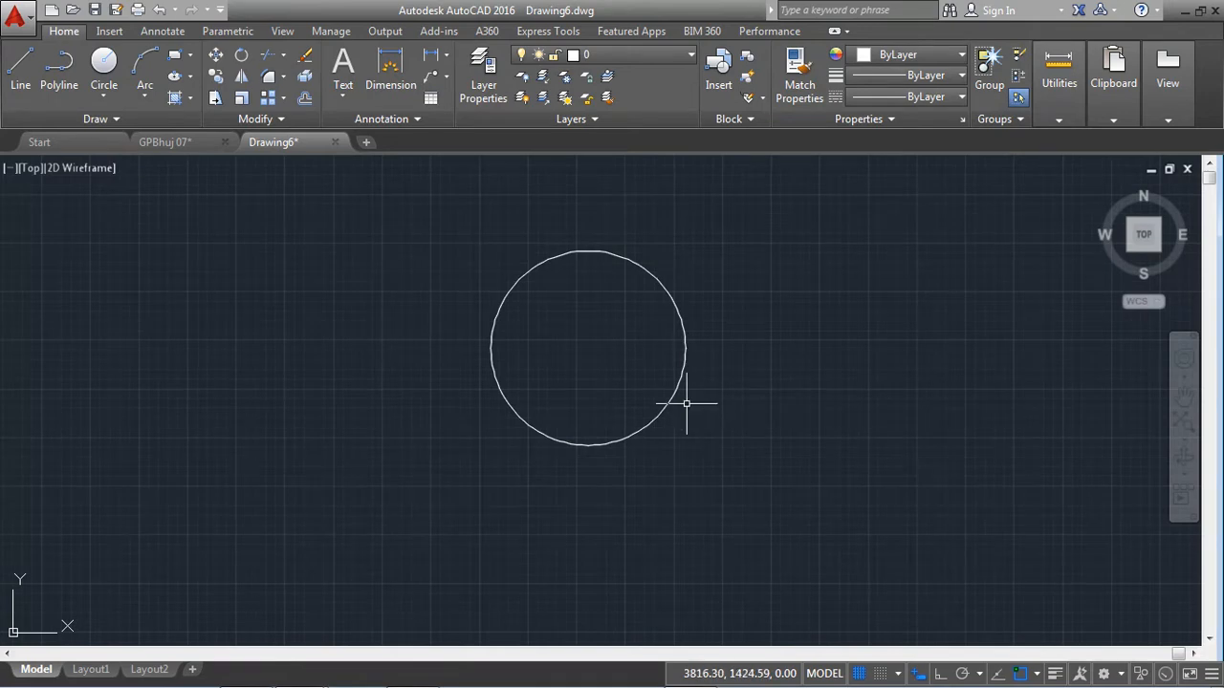
Open the object properties and move the circle from layer 0 to the FACE layer
{"action": "left_click", "coordinate": [283, 31]}
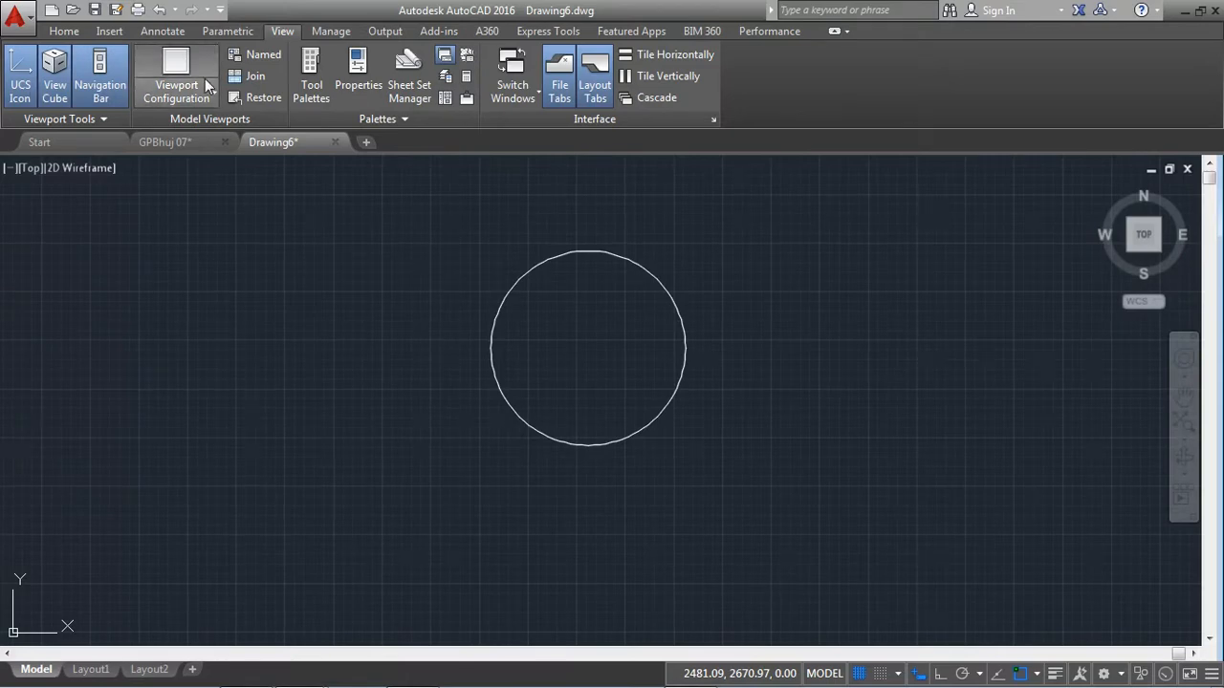
{"action": "left_click", "coordinate": [358, 72]}
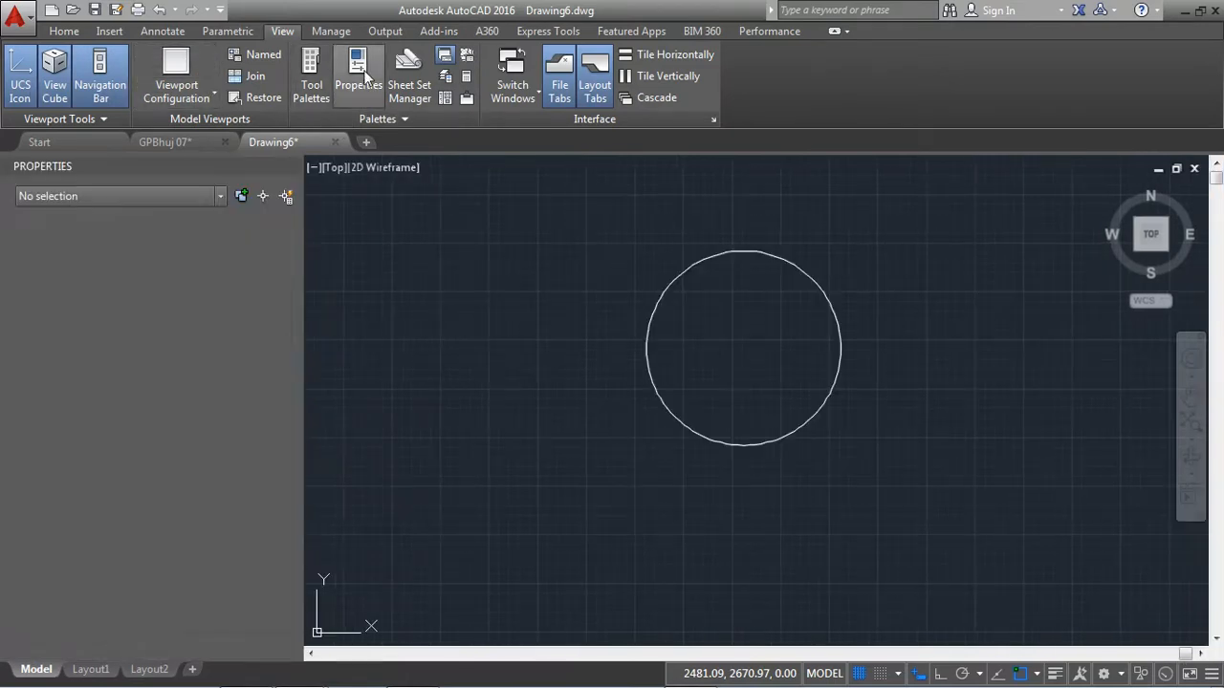
{"action": "left_click", "coordinate": [730, 442]}
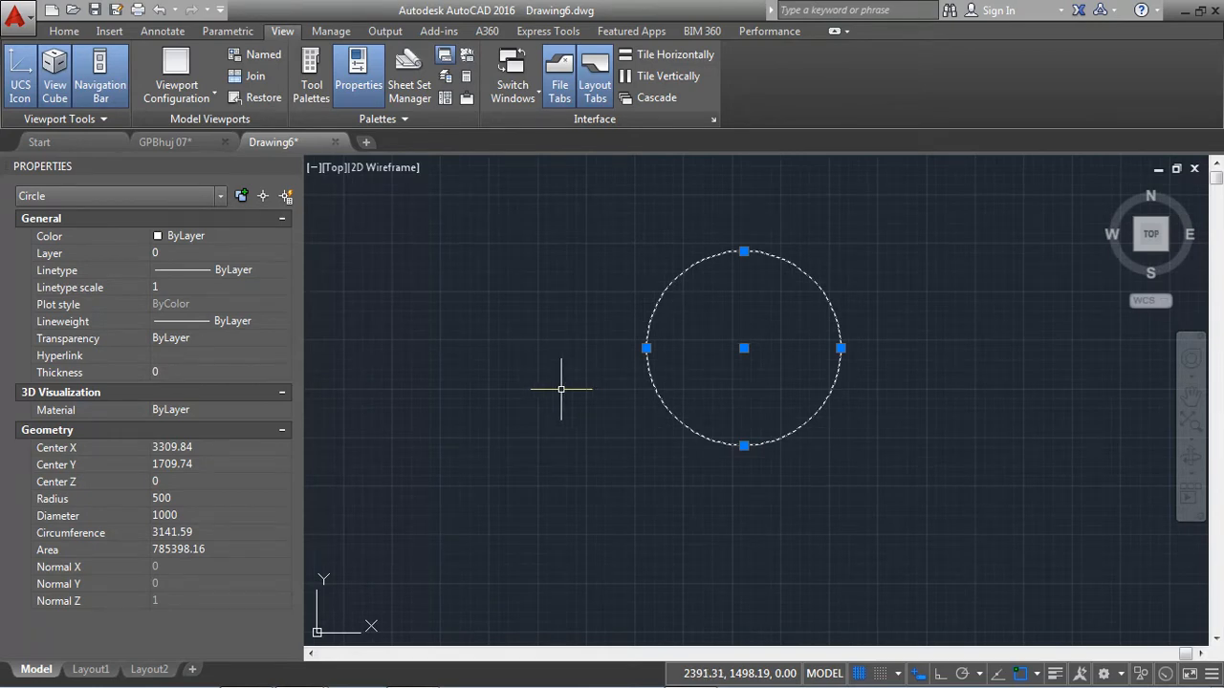
{"action": "left_click", "coordinate": [193, 252]}
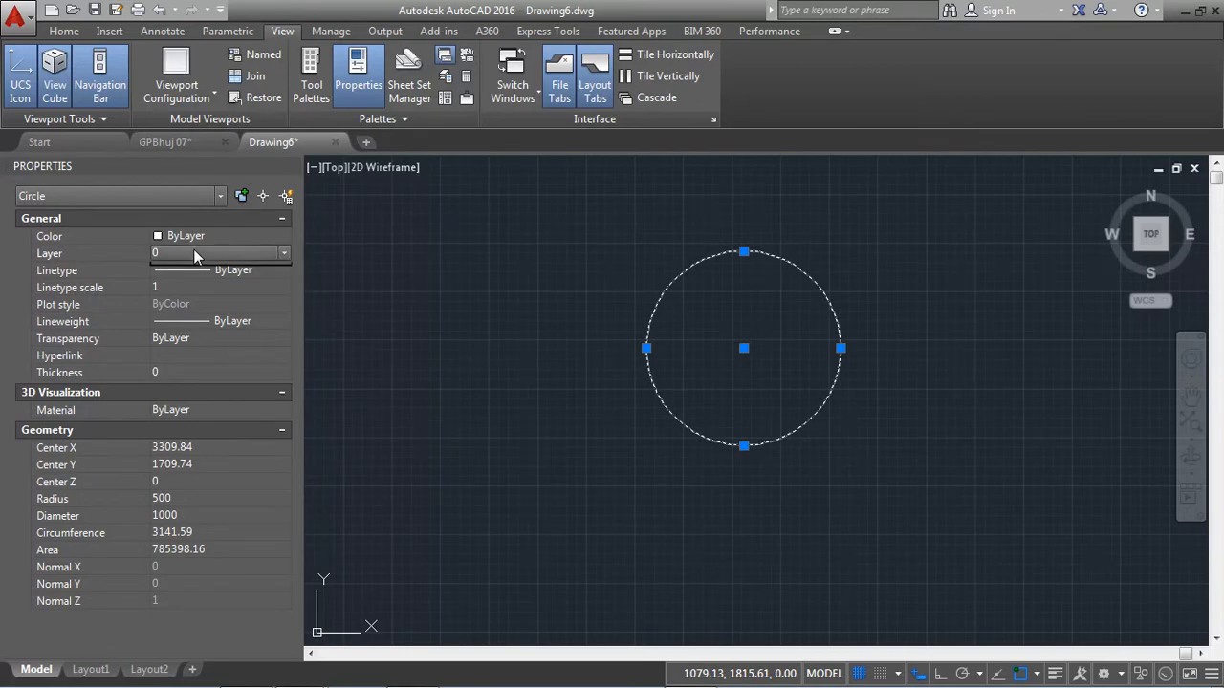
{"action": "left_click", "coordinate": [193, 253]}
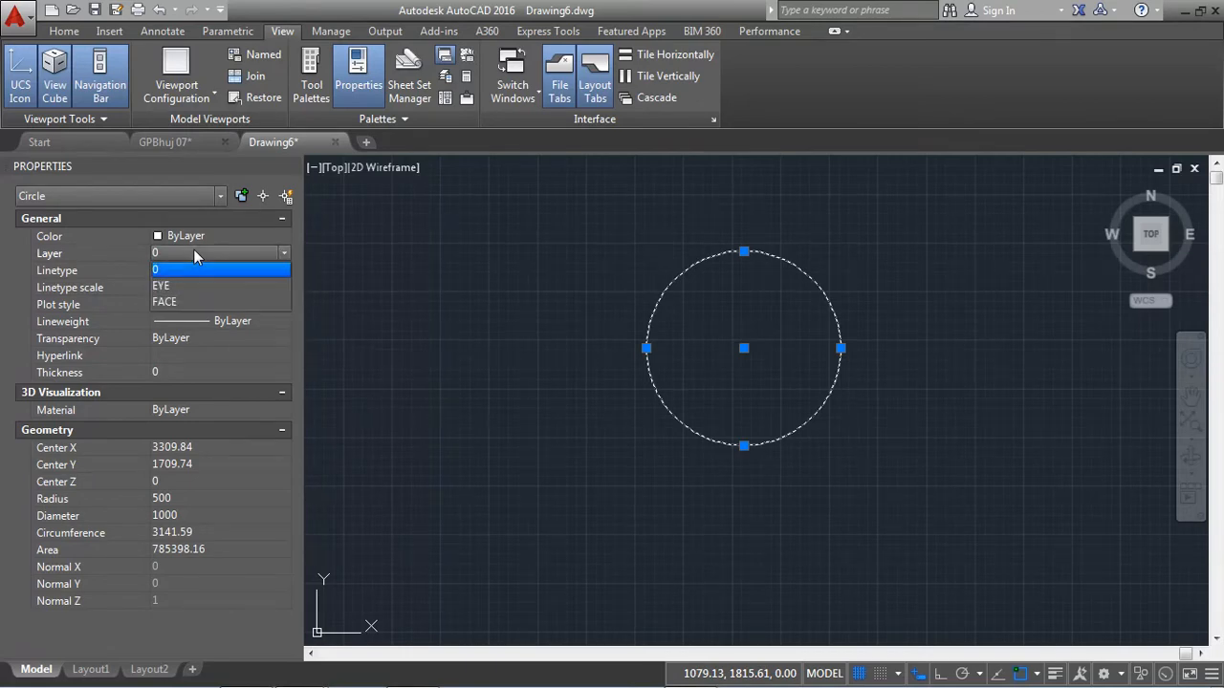
{"action": "left_click", "coordinate": [180, 302]}
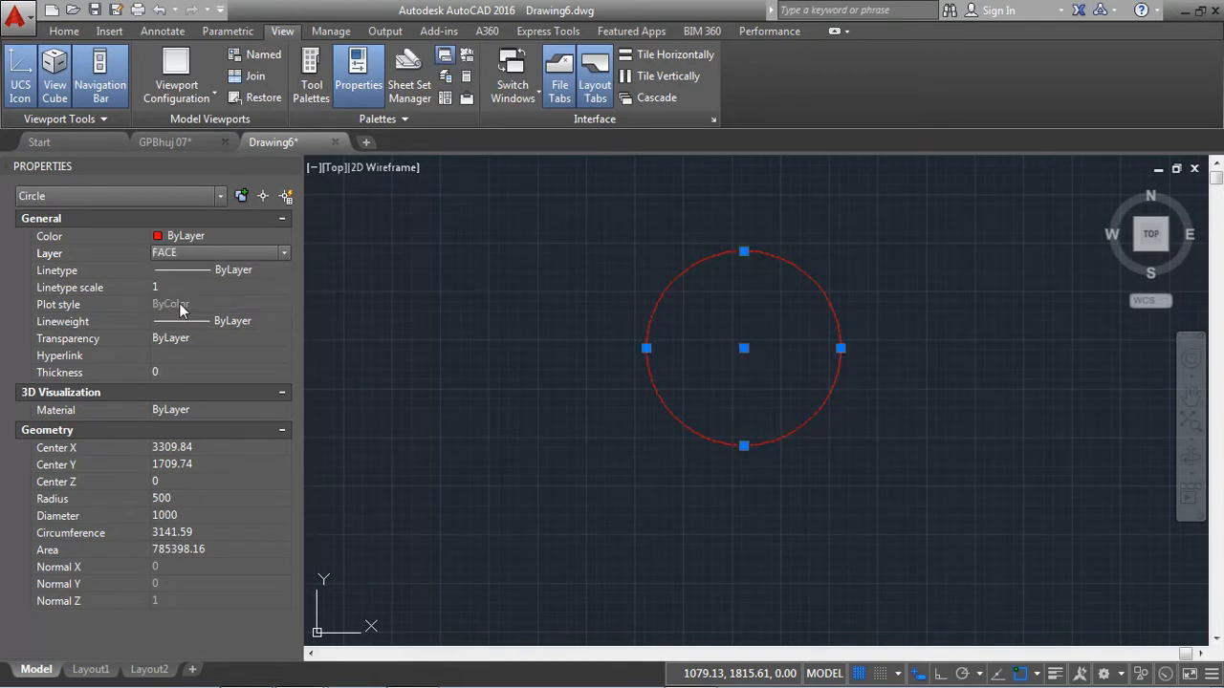
{"action": "key", "text": "Escape"}
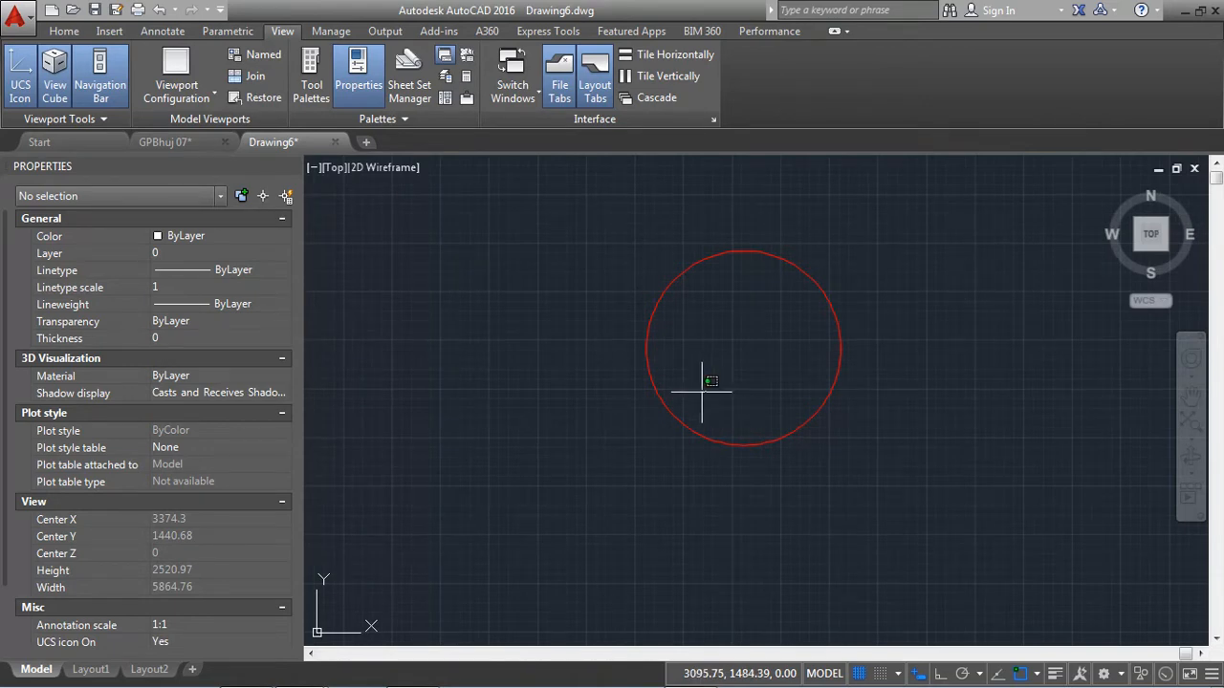
Move the circle from the FACE layer to the EYE layer and clear the selection
{"action": "left_click", "coordinate": [706, 392]}
{"action": "left_click", "coordinate": [642, 434]}
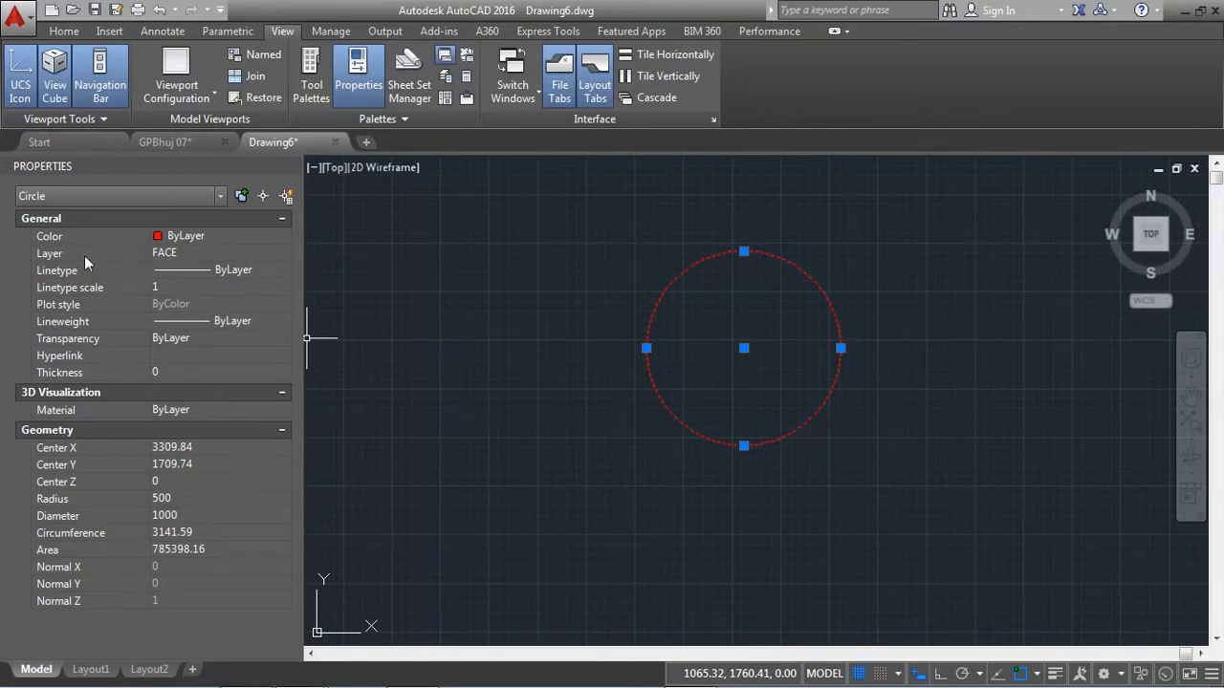
{"action": "left_click", "coordinate": [179, 253]}
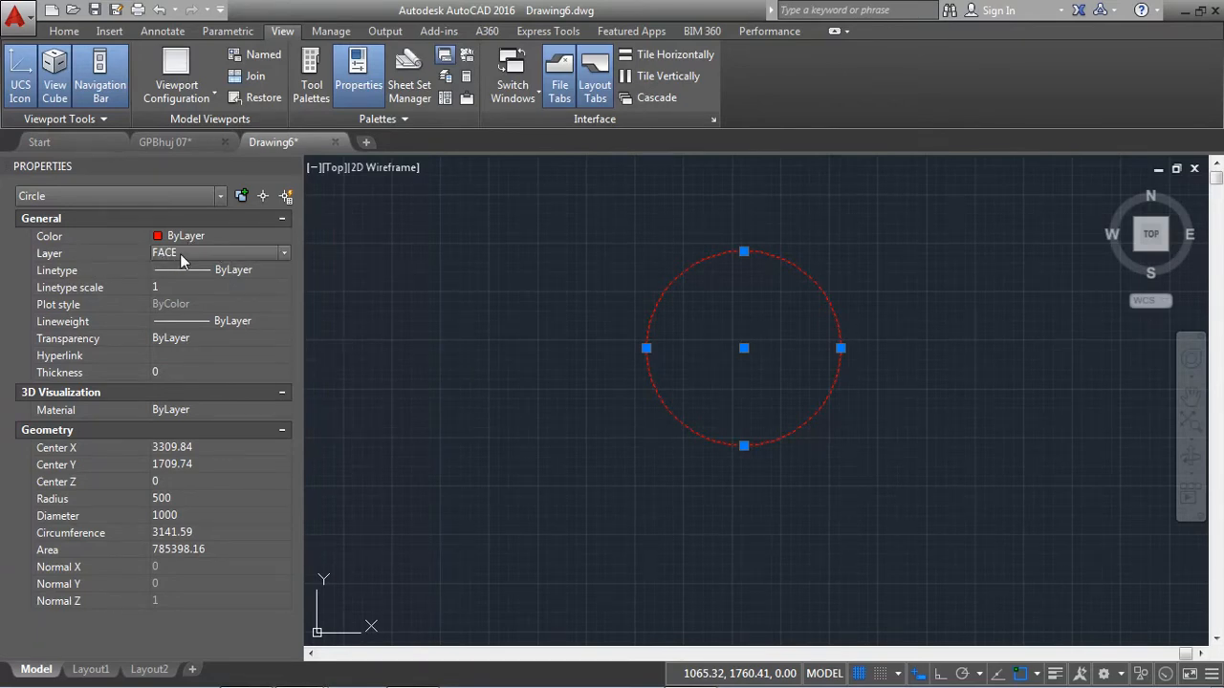
{"action": "left_click", "coordinate": [180, 254]}
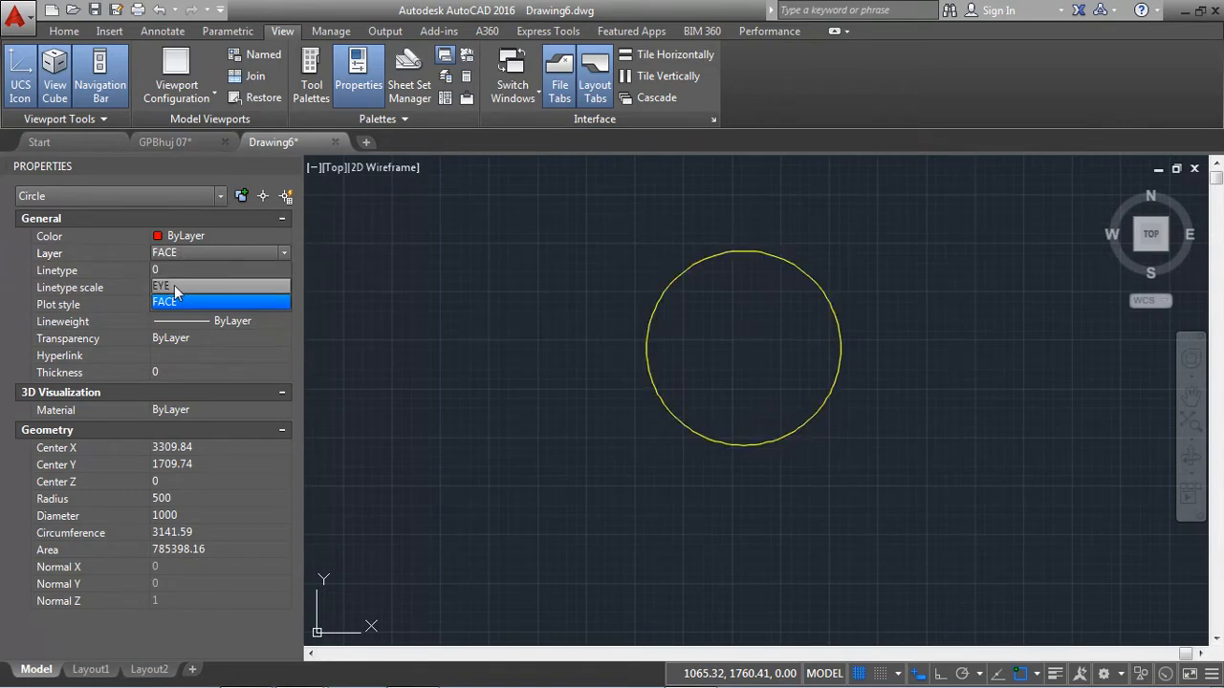
{"action": "left_click", "coordinate": [174, 285]}
{"action": "key", "text": "Escape"}
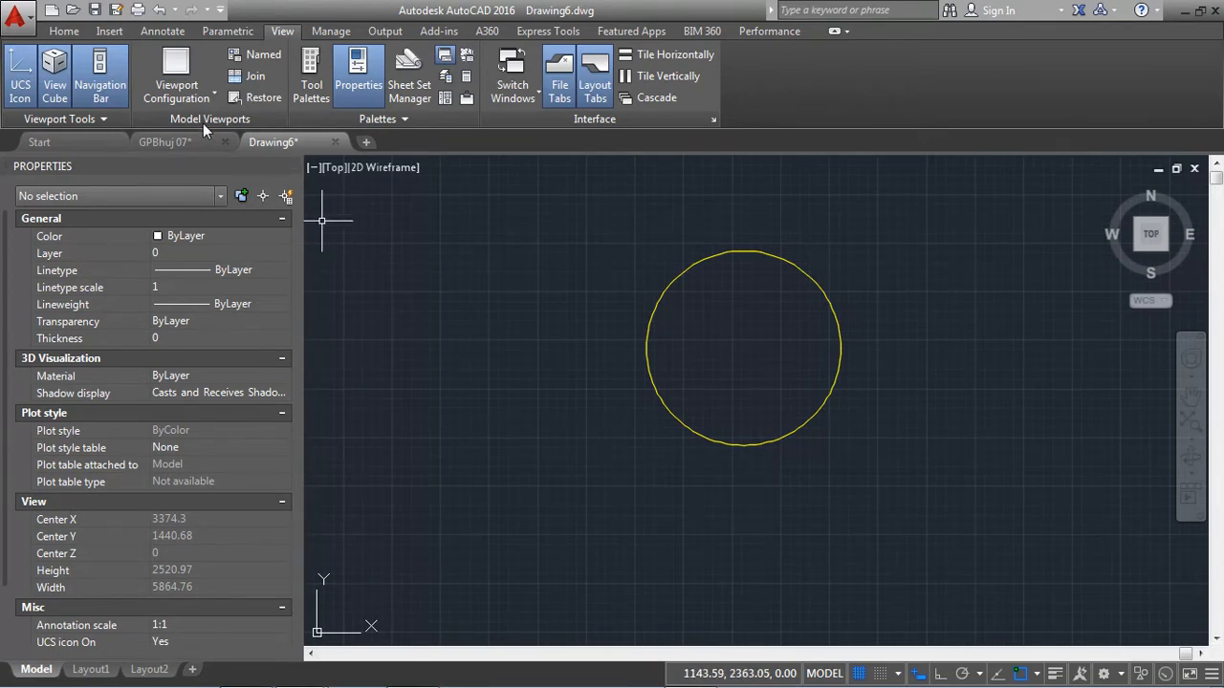
{"action": "left_click", "coordinate": [67, 31]}
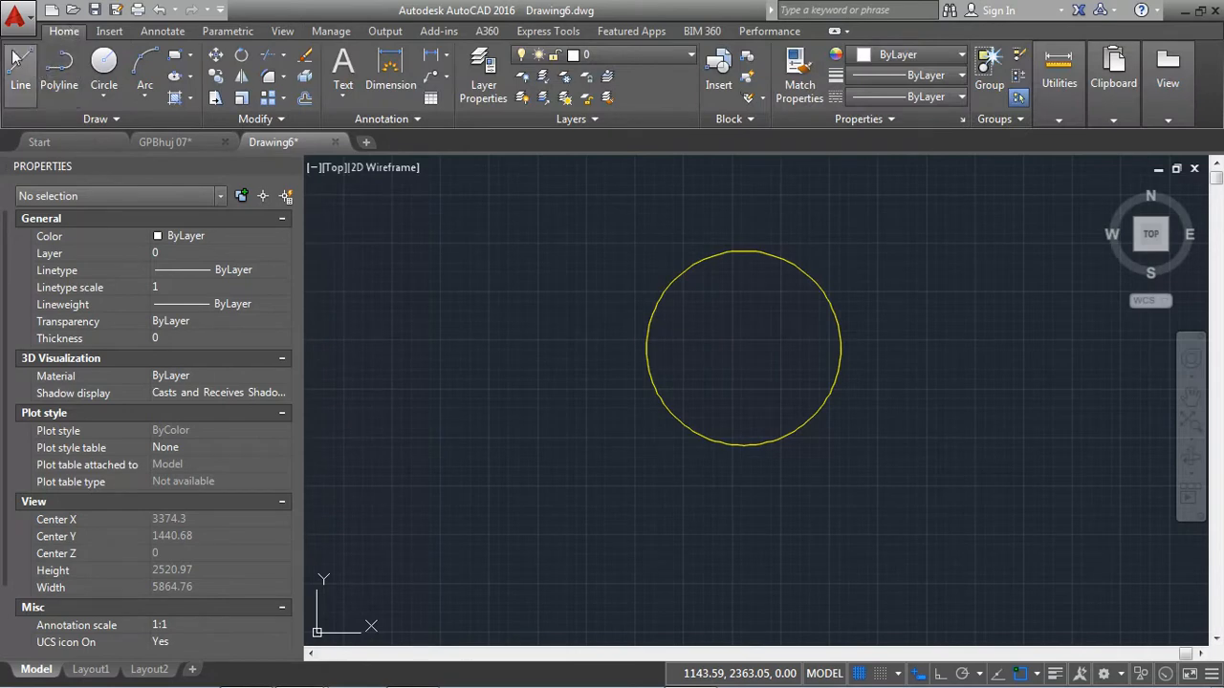
Draw a small circle with a radius of about 133 inside the upper left part of the yellow circle
{"action": "left_click", "coordinate": [111, 70]}
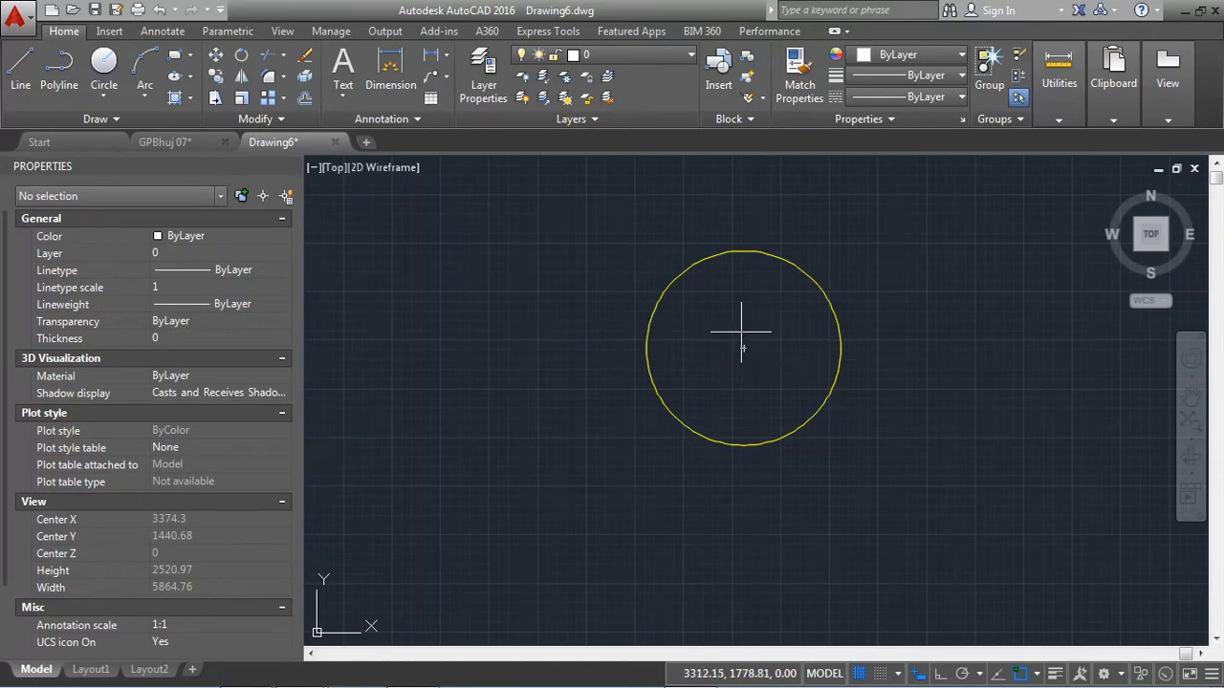
{"action": "left_click", "coordinate": [711, 300]}
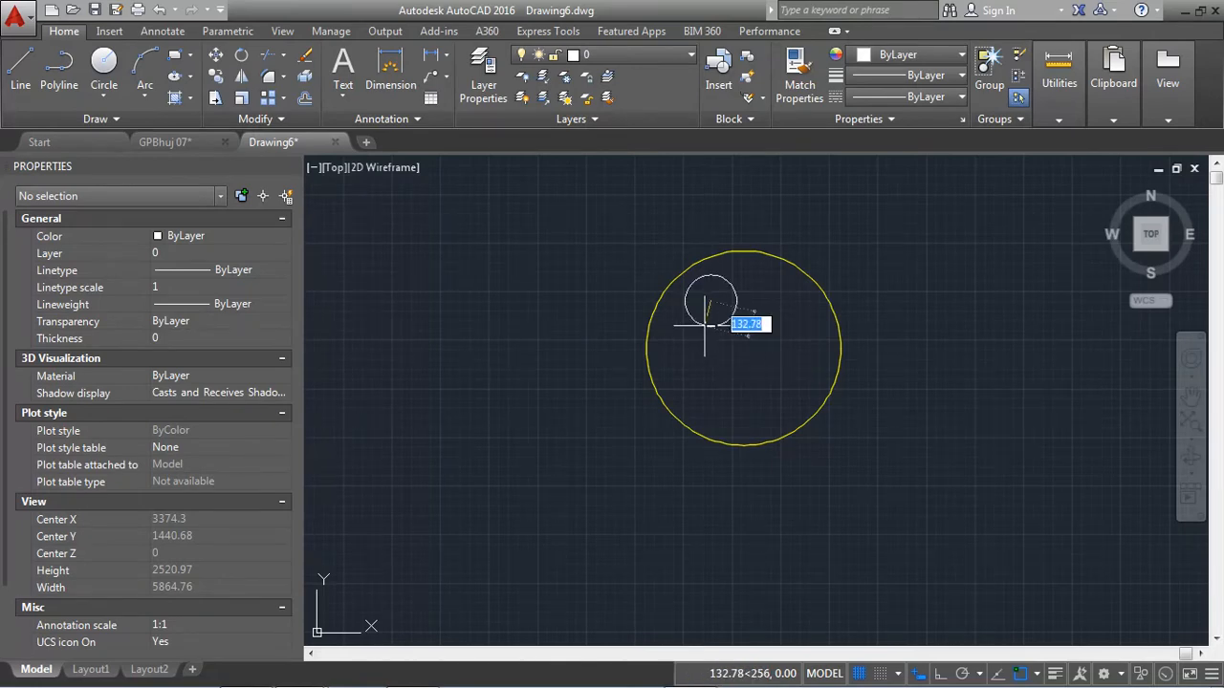
{"action": "left_click", "coordinate": [708, 325]}
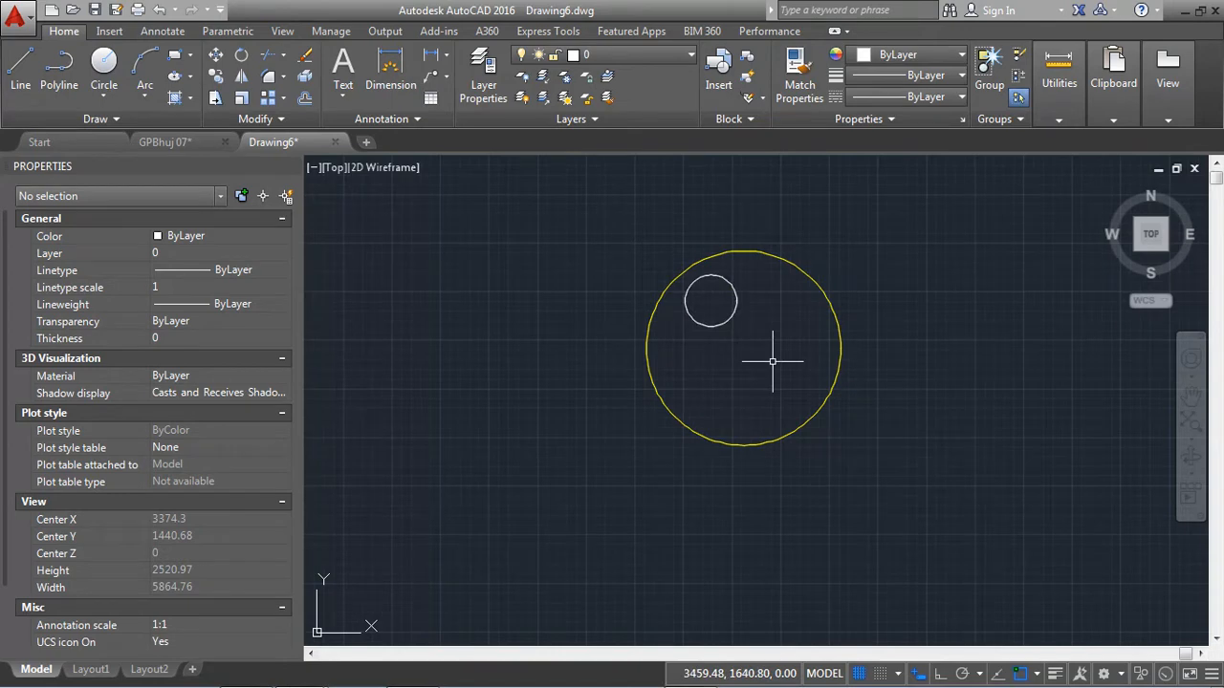
Move the small white circle slightly left and then down to an eye position inside the yellow circle
{"action": "left_click", "coordinate": [724, 319]}
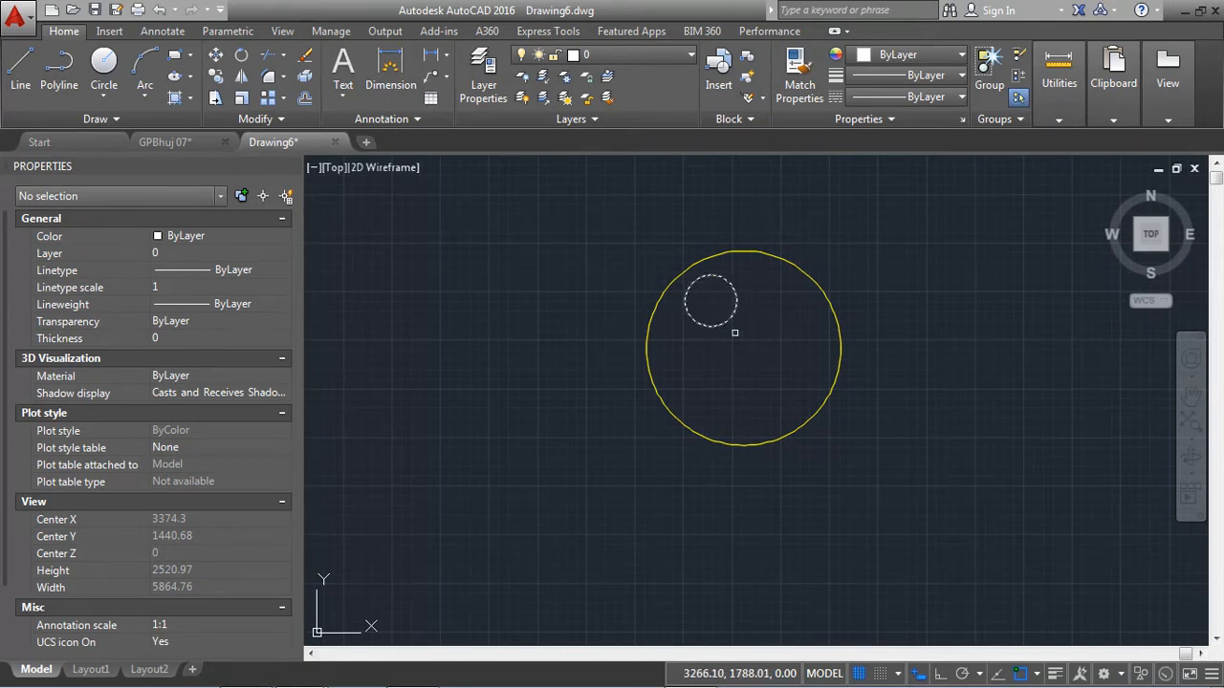
{"action": "left_click", "coordinate": [886, 235]}
{"action": "left_click", "coordinate": [883, 236]}
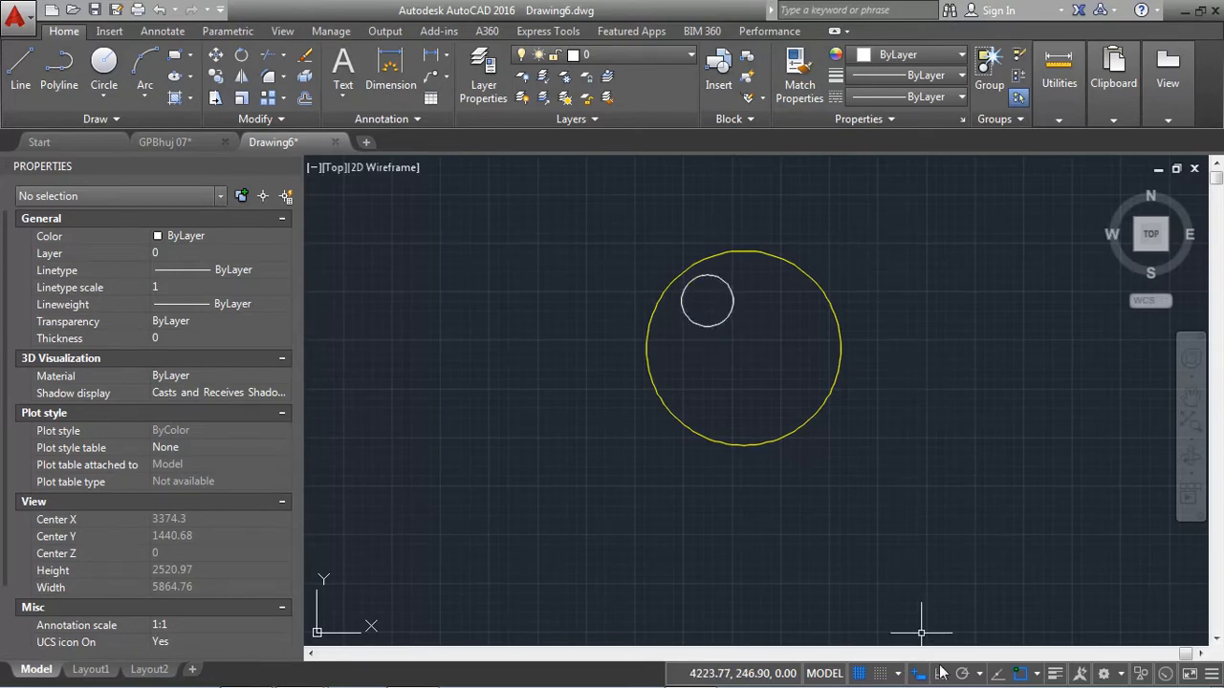
{"action": "key", "text": "space"}
{"action": "left_click", "coordinate": [715, 327]}
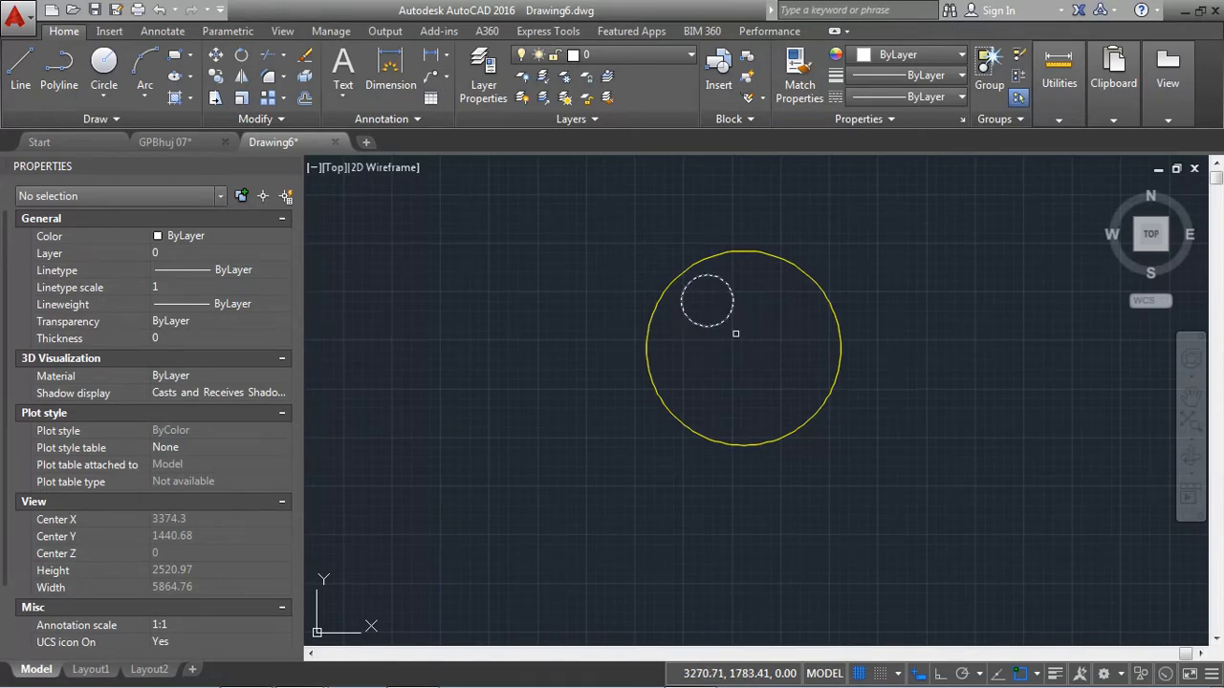
{"action": "key", "text": "space"}
{"action": "left_click", "coordinate": [738, 333]}
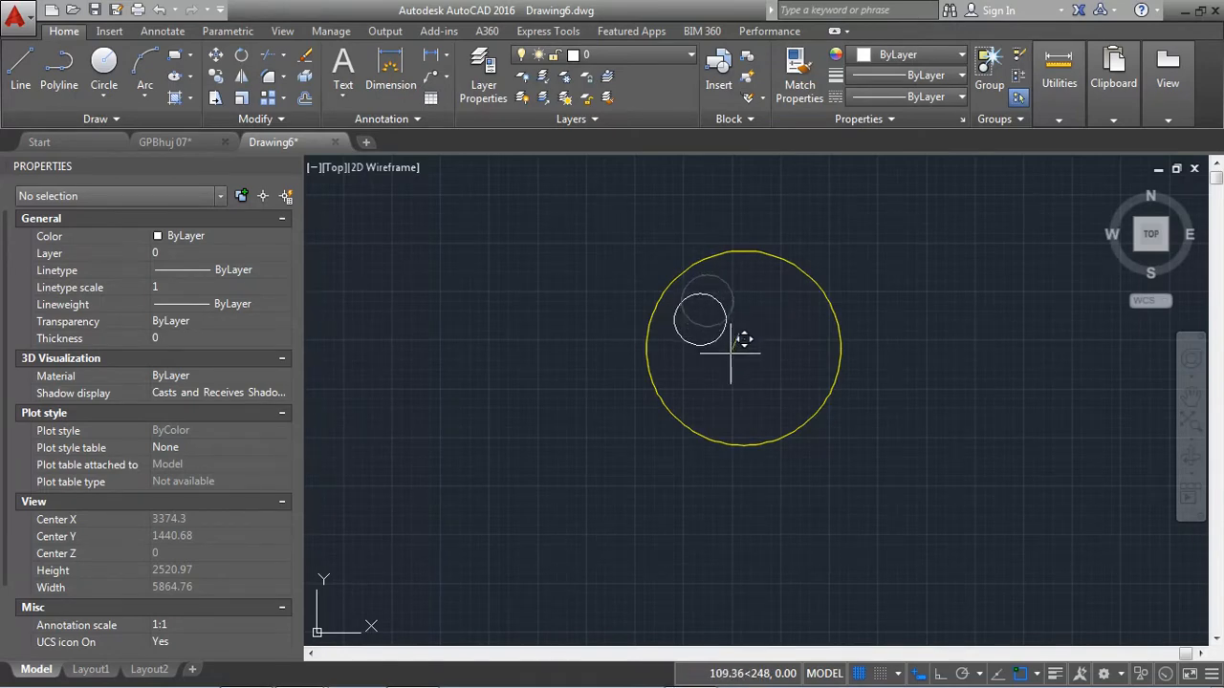
{"action": "left_click", "coordinate": [732, 363]}
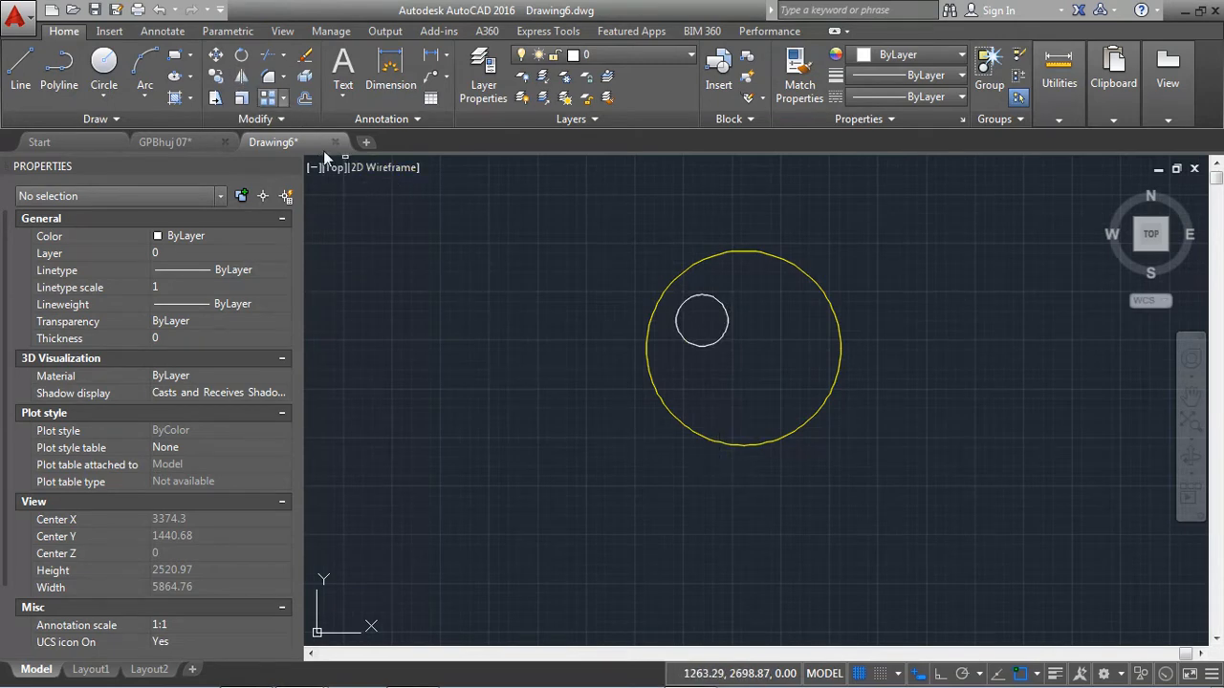
Mirror the small circle about a vertical axis through the yellow circle's center with Ortho on, keeping the original
{"action": "left_click", "coordinate": [720, 339]}
{"action": "key", "text": "Return"}
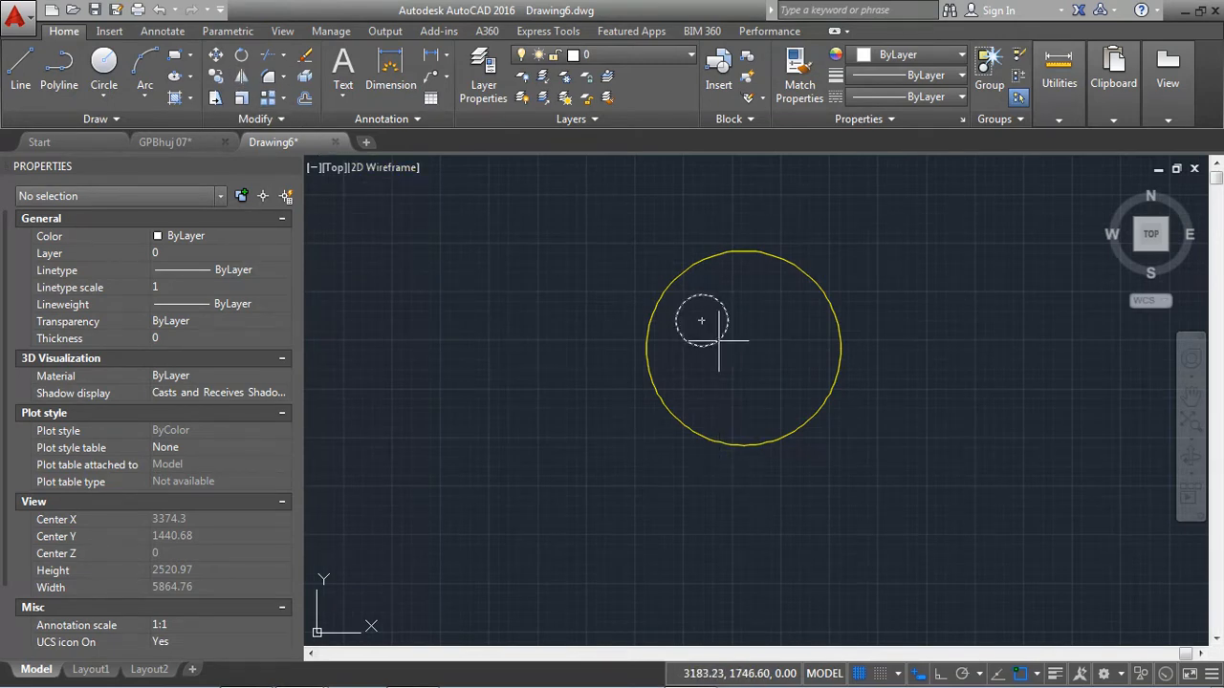
{"action": "left_click", "coordinate": [747, 444]}
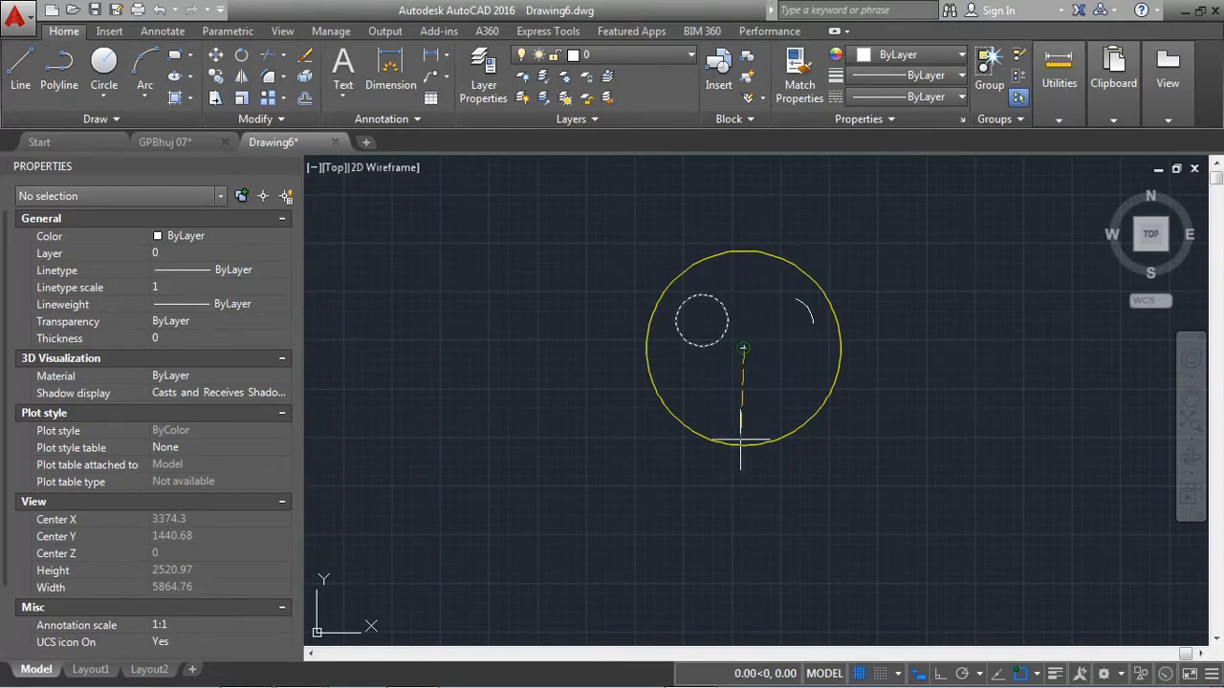
{"action": "left_click", "coordinate": [938, 675]}
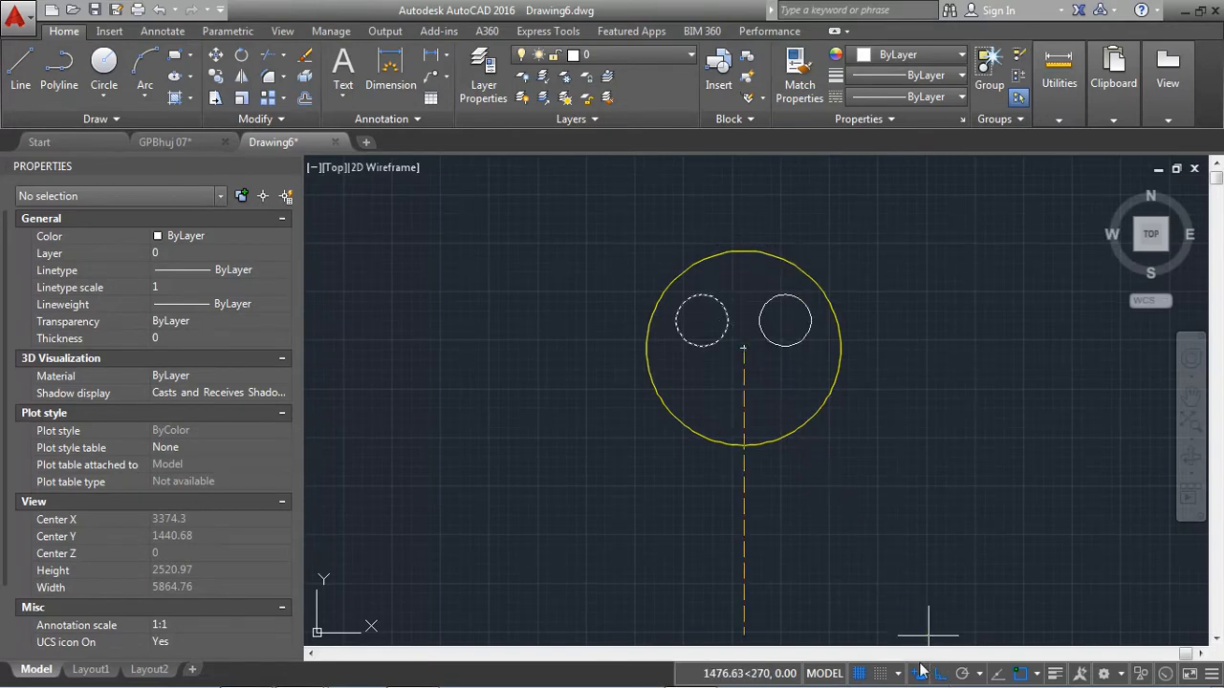
{"action": "left_click", "coordinate": [753, 501]}
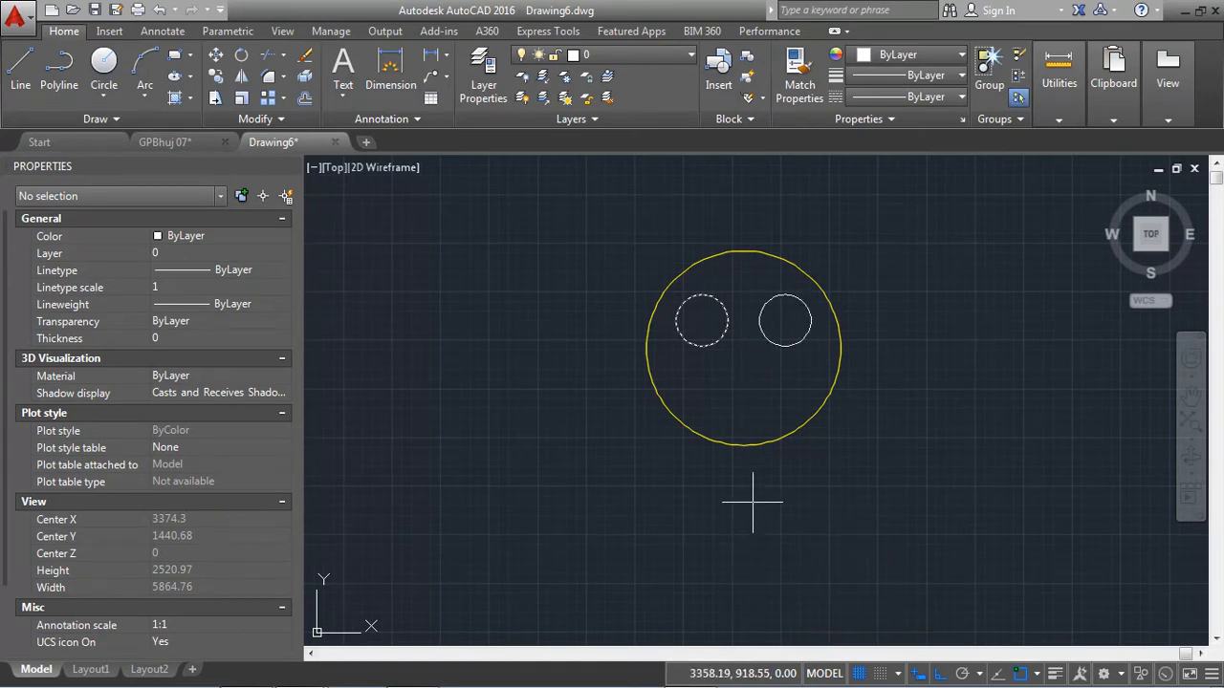
{"action": "key", "text": "Return"}
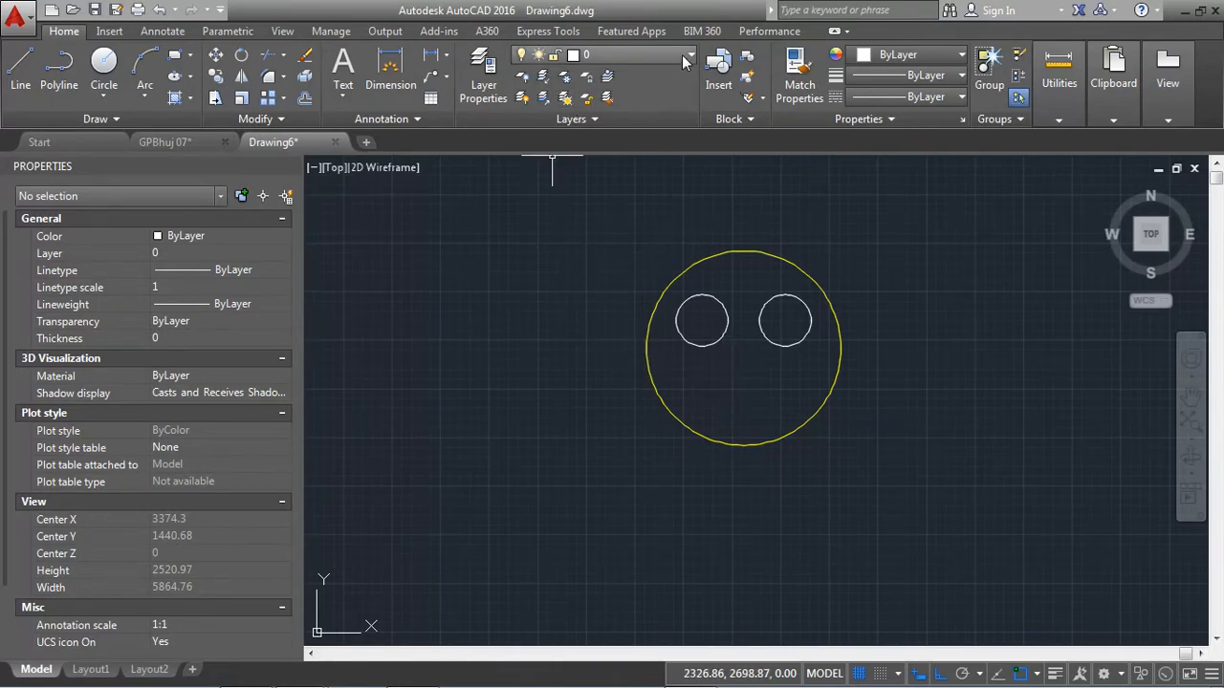
Make FACE the current layer and close the layer manager
{"action": "left_click", "coordinate": [482, 69]}
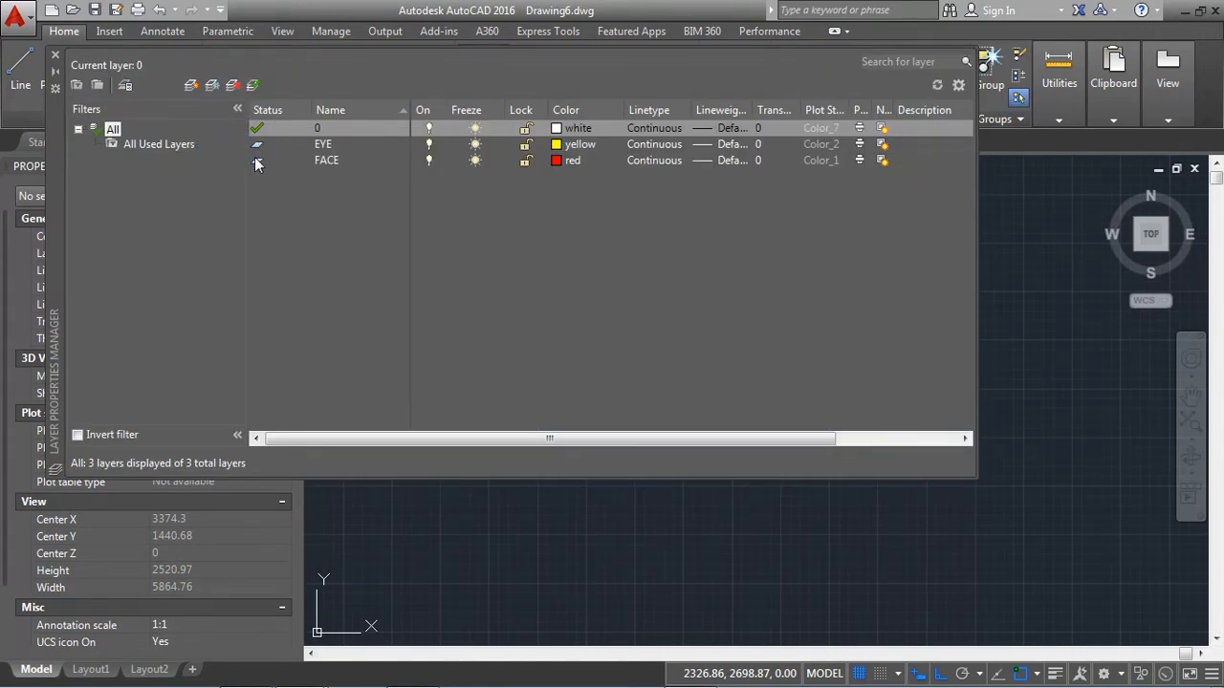
{"action": "double_click", "coordinate": [257, 162]}
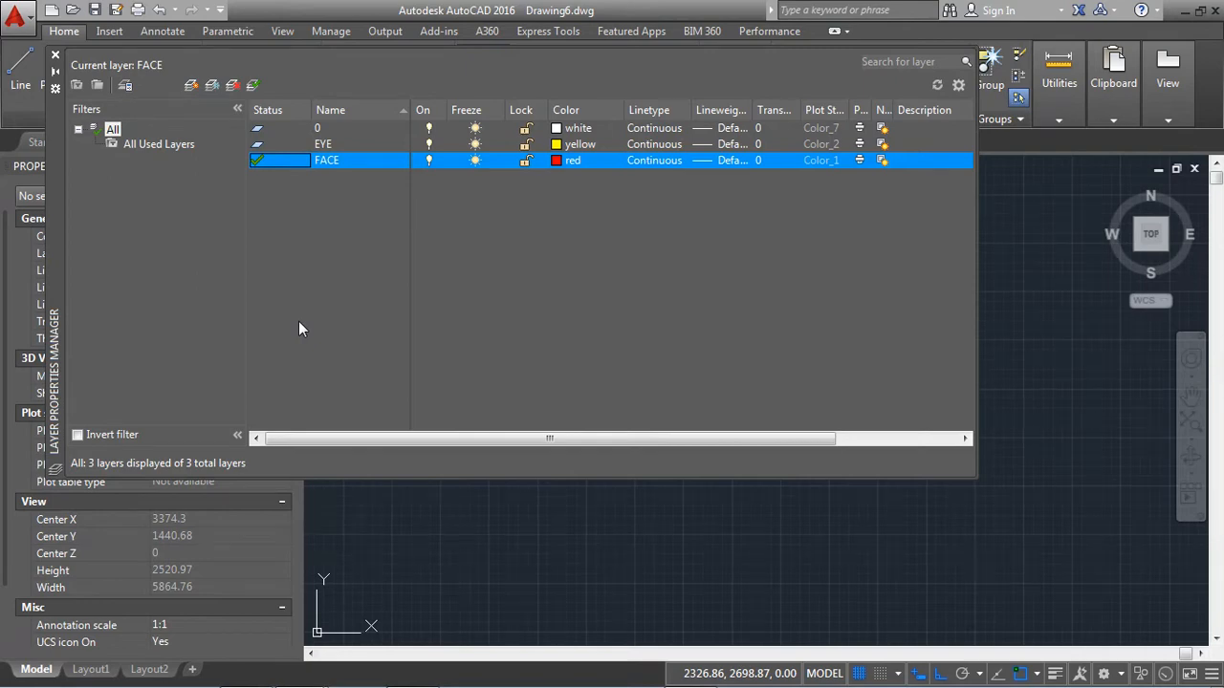
{"action": "left_click", "coordinate": [55, 55]}
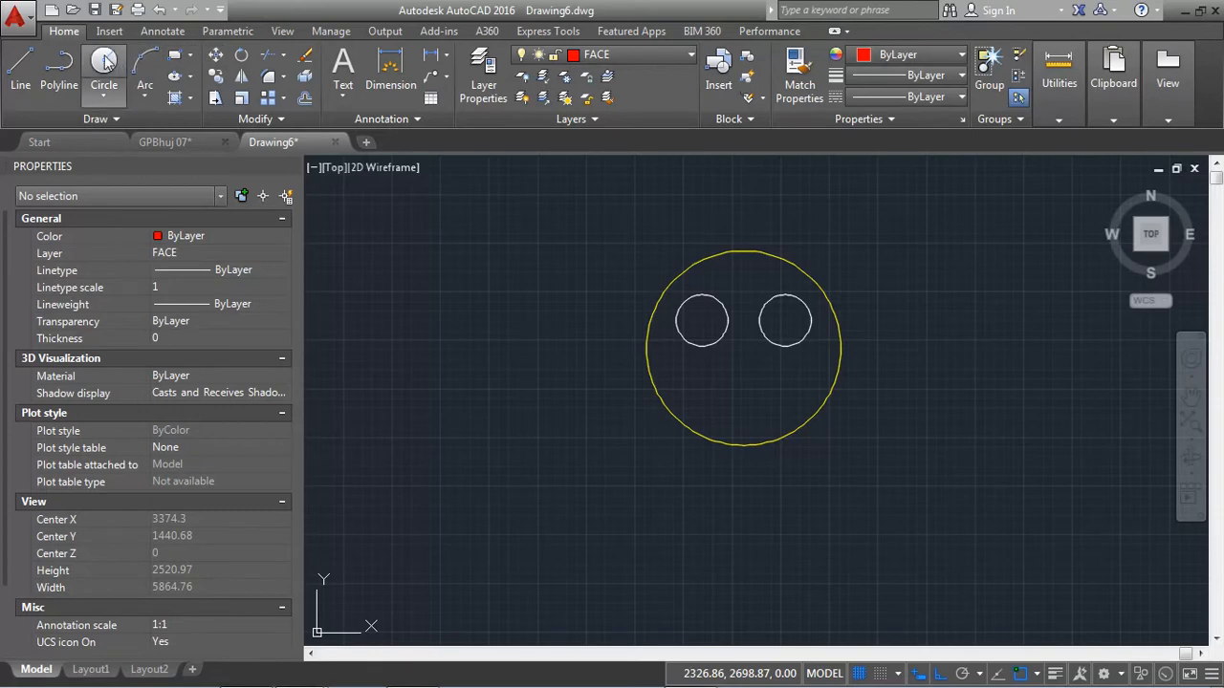
Draw a circle with a radius of 500 to the left of the yellow circle on the FACE layer
{"action": "left_click", "coordinate": [467, 333]}
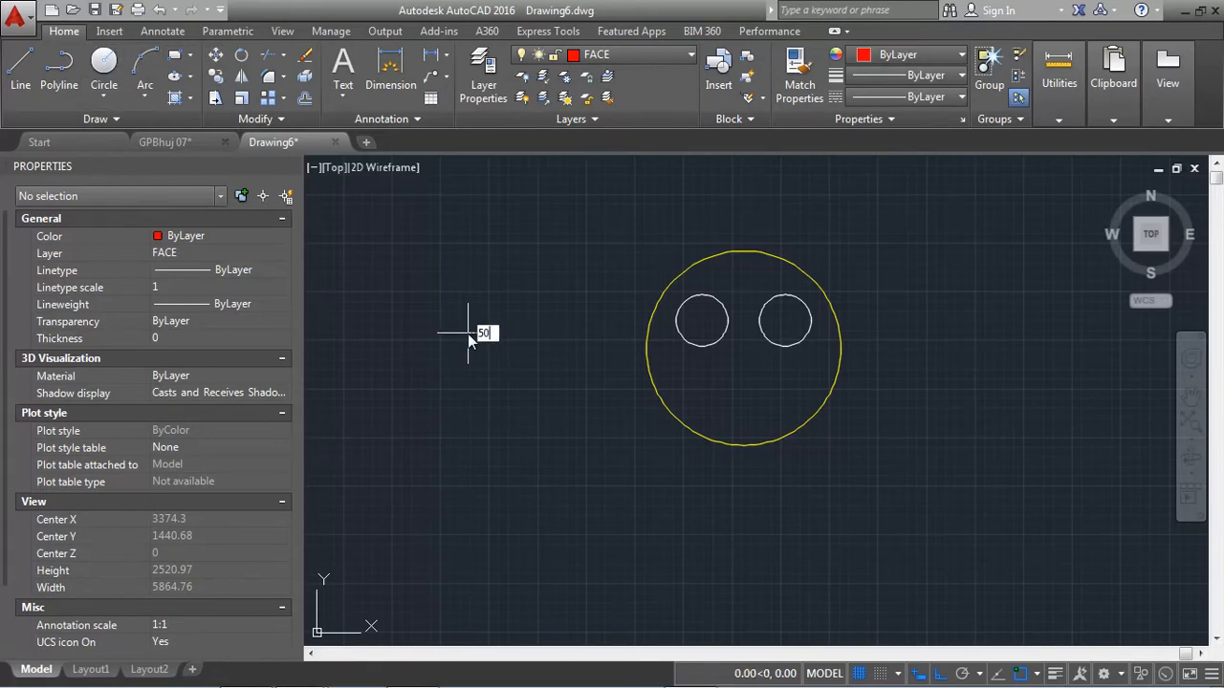
{"action": "type", "text": "50"}
{"action": "key", "text": "Return"}
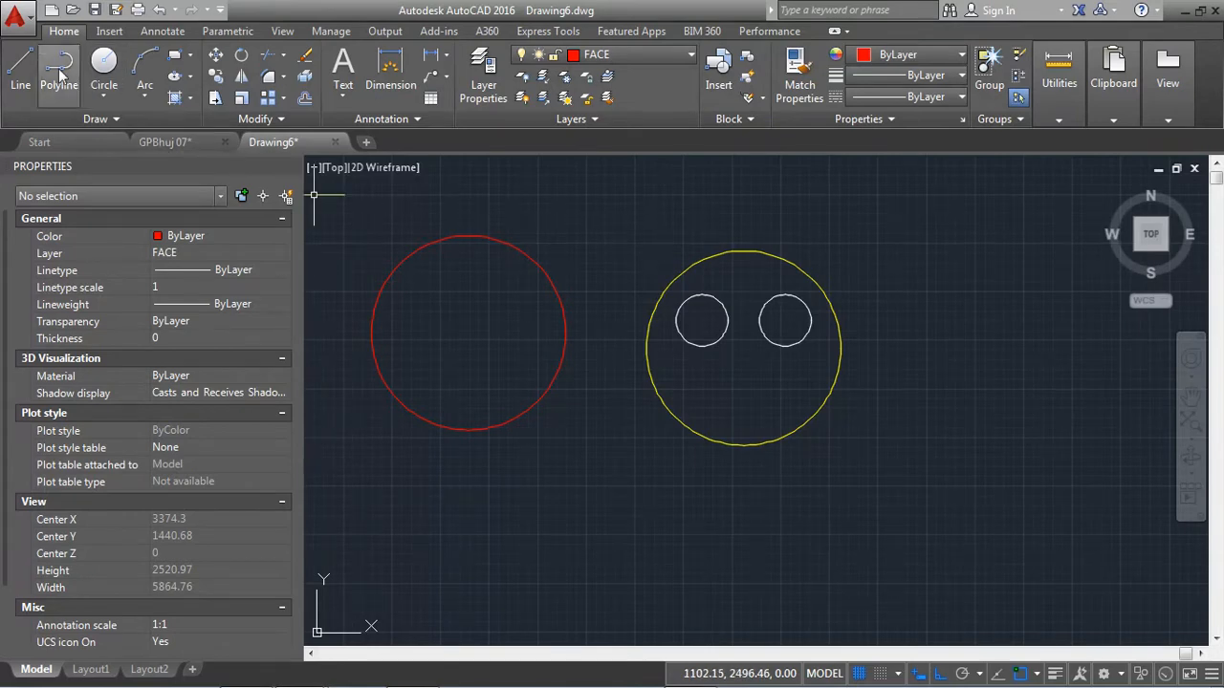
Draw a closed four-sided outline around the yellow circle, ending at its starting point, and end the command
{"action": "left_click", "coordinate": [600, 205]}
{"action": "left_click", "coordinate": [646, 504]}
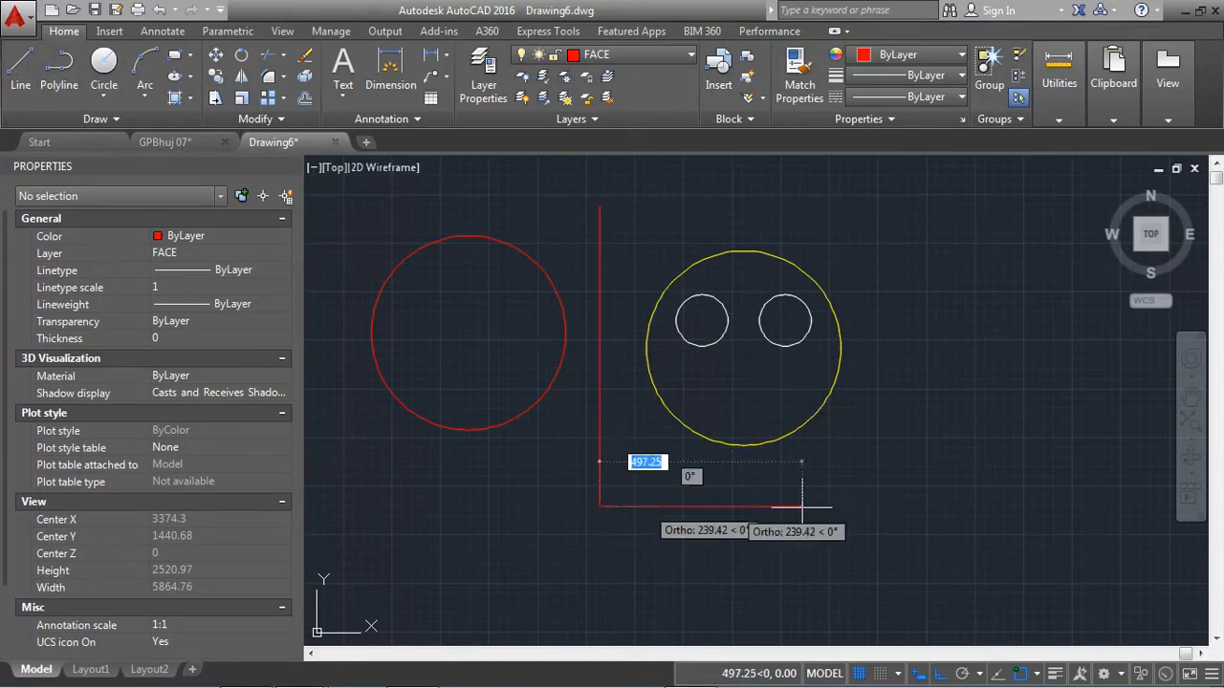
{"action": "left_click", "coordinate": [916, 500]}
{"action": "left_click", "coordinate": [868, 197]}
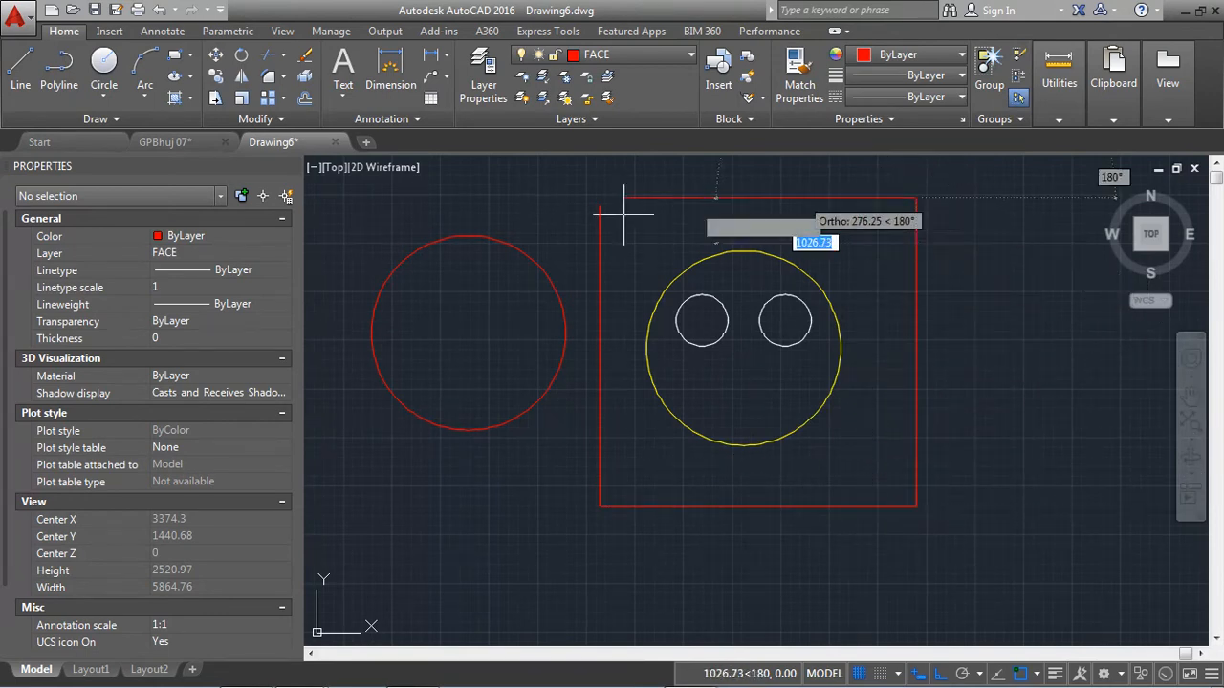
{"action": "left_click", "coordinate": [599, 206]}
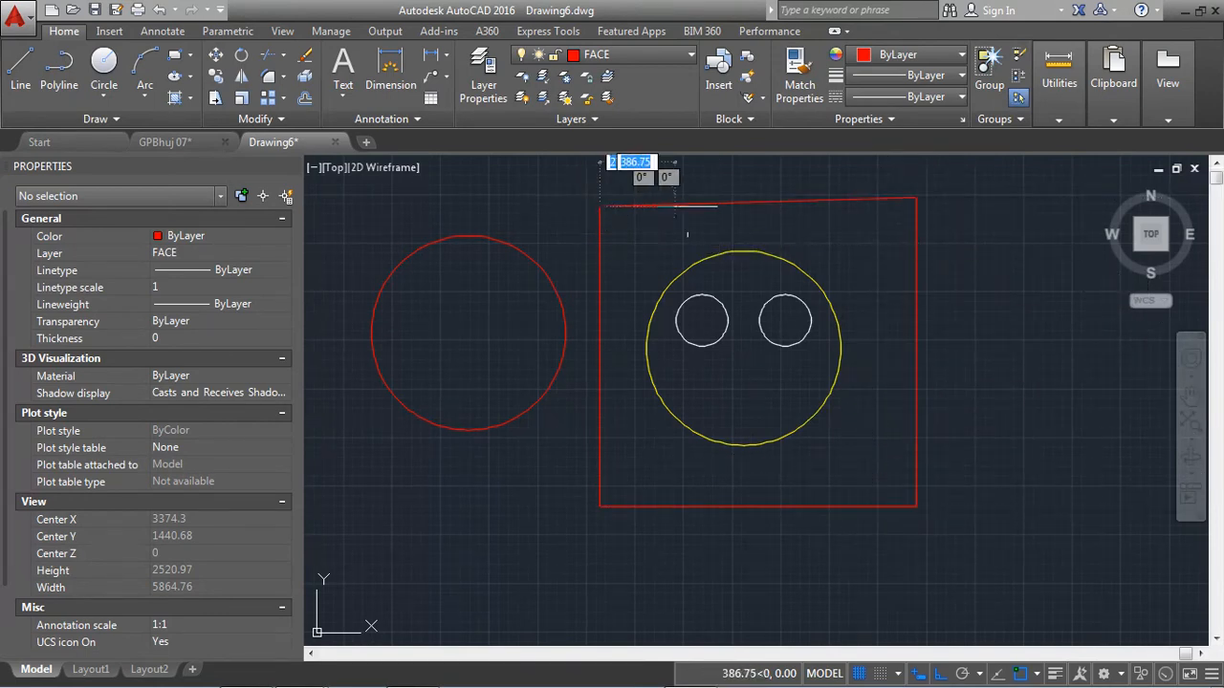
{"action": "key", "text": "Escape"}
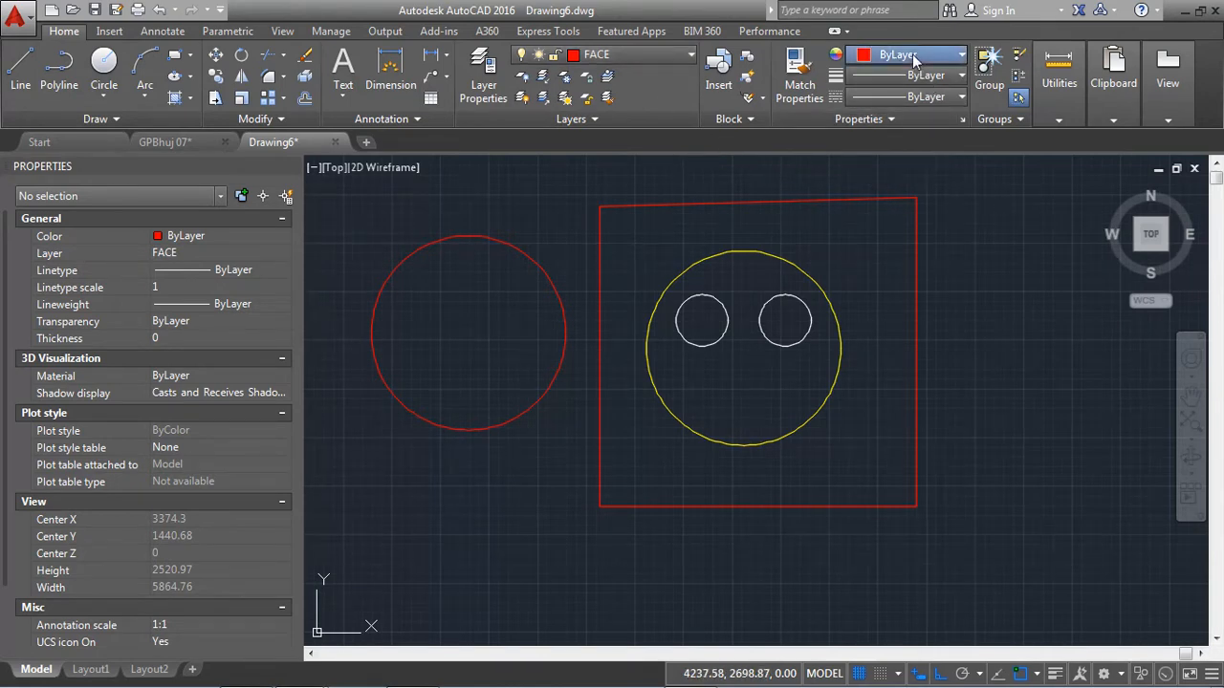
Draw a small circle to the right of the four-sided outline with the object color set to Green, and restore the color to ByLayer
{"action": "left_click", "coordinate": [897, 230]}
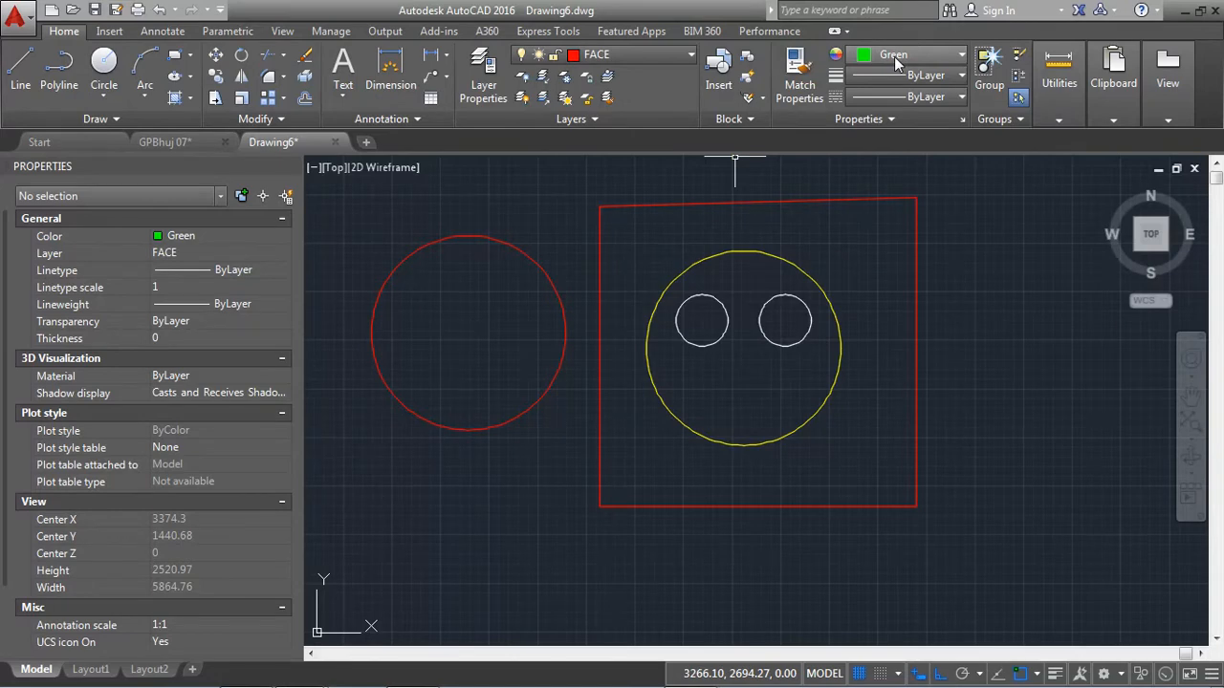
{"action": "left_click", "coordinate": [105, 69]}
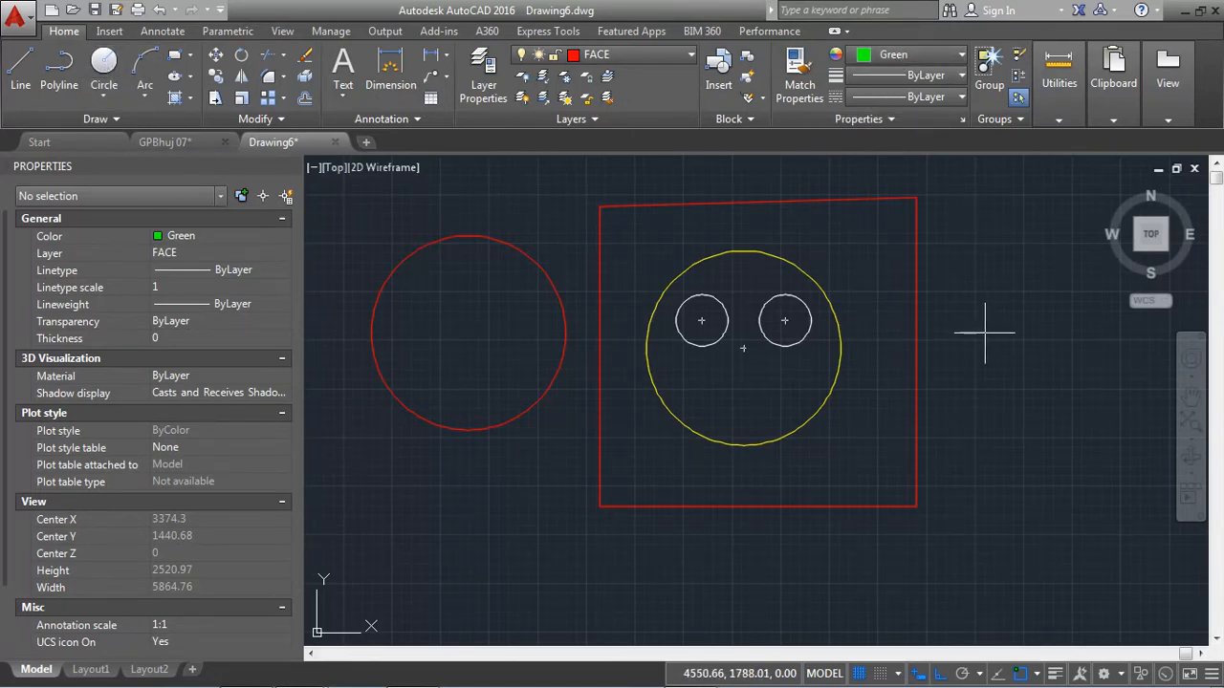
{"action": "left_click", "coordinate": [1014, 340]}
{"action": "left_click", "coordinate": [1019, 370]}
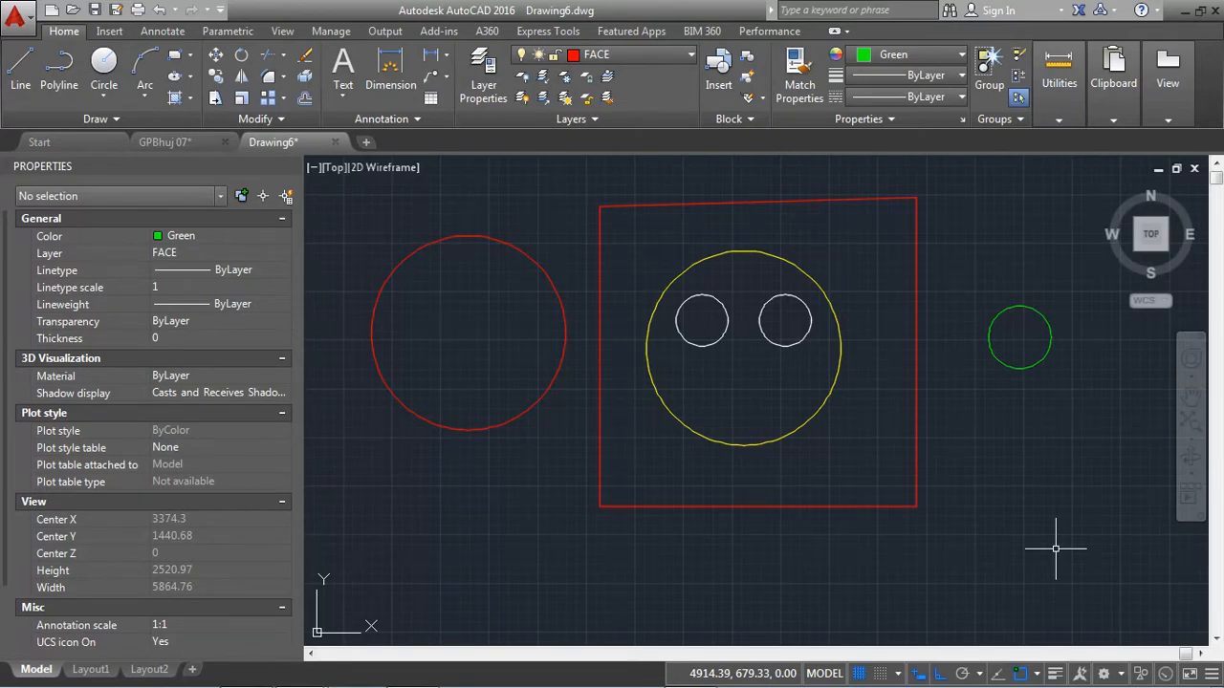
{"action": "left_click", "coordinate": [961, 61]}
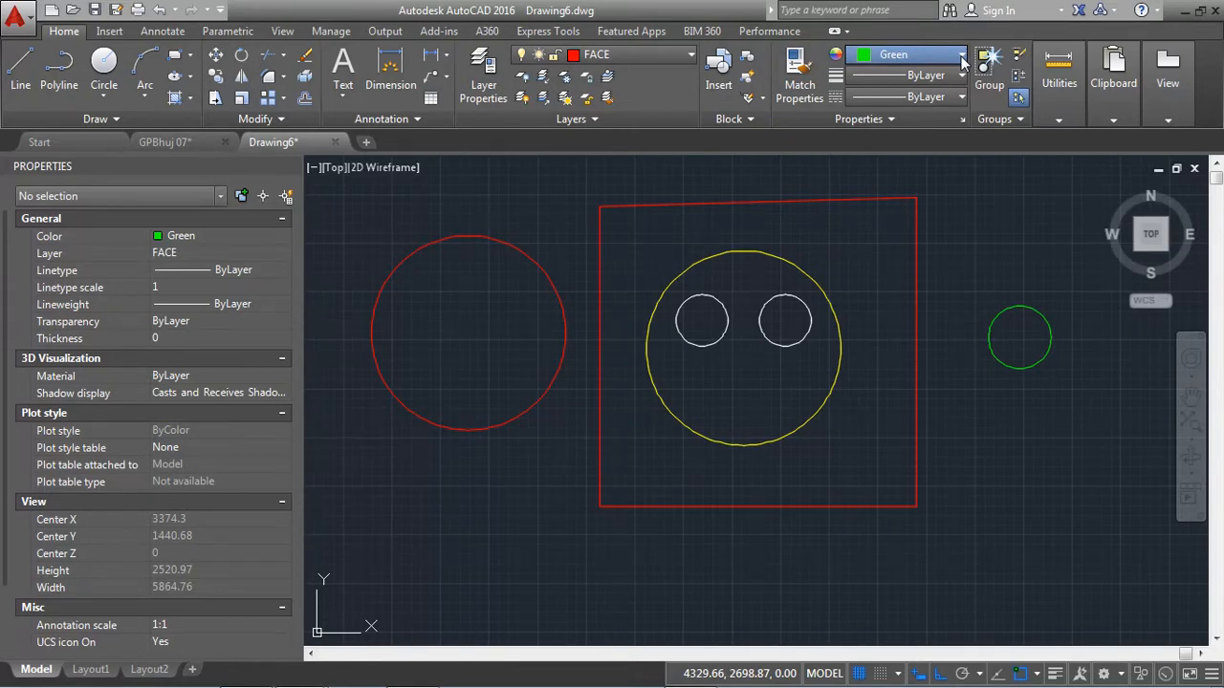
{"action": "left_click", "coordinate": [895, 76]}
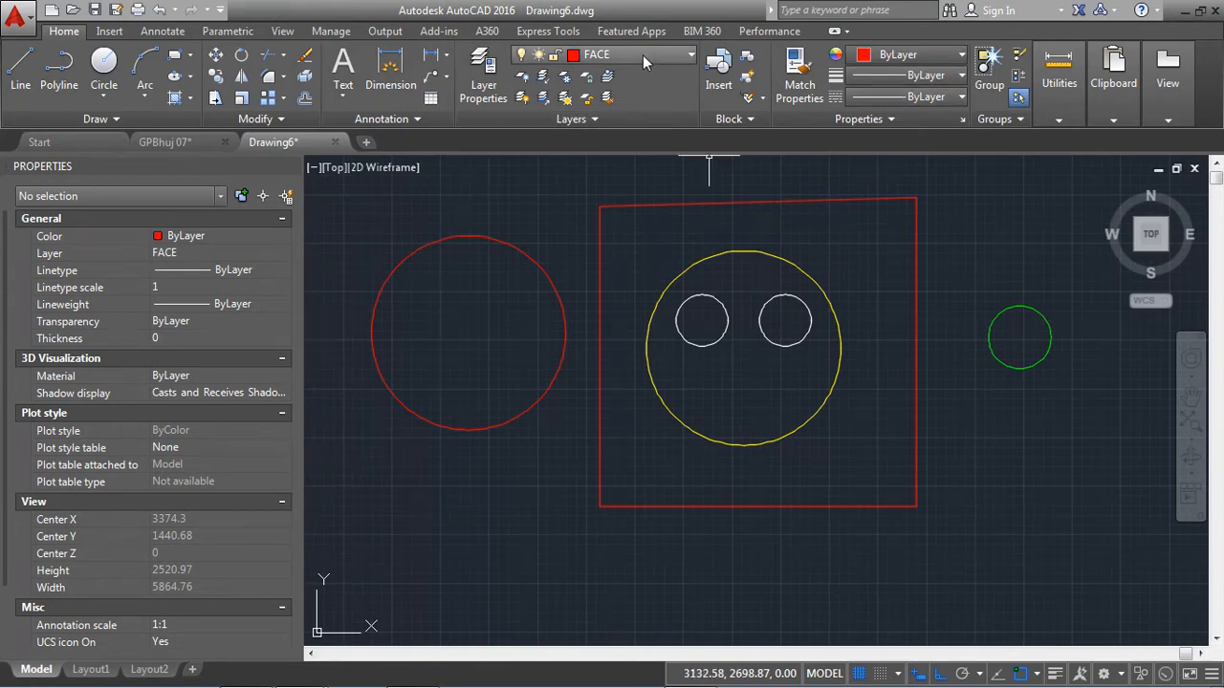
Change the FACE layer's color to green and close the layer manager
{"action": "left_click", "coordinate": [482, 63]}
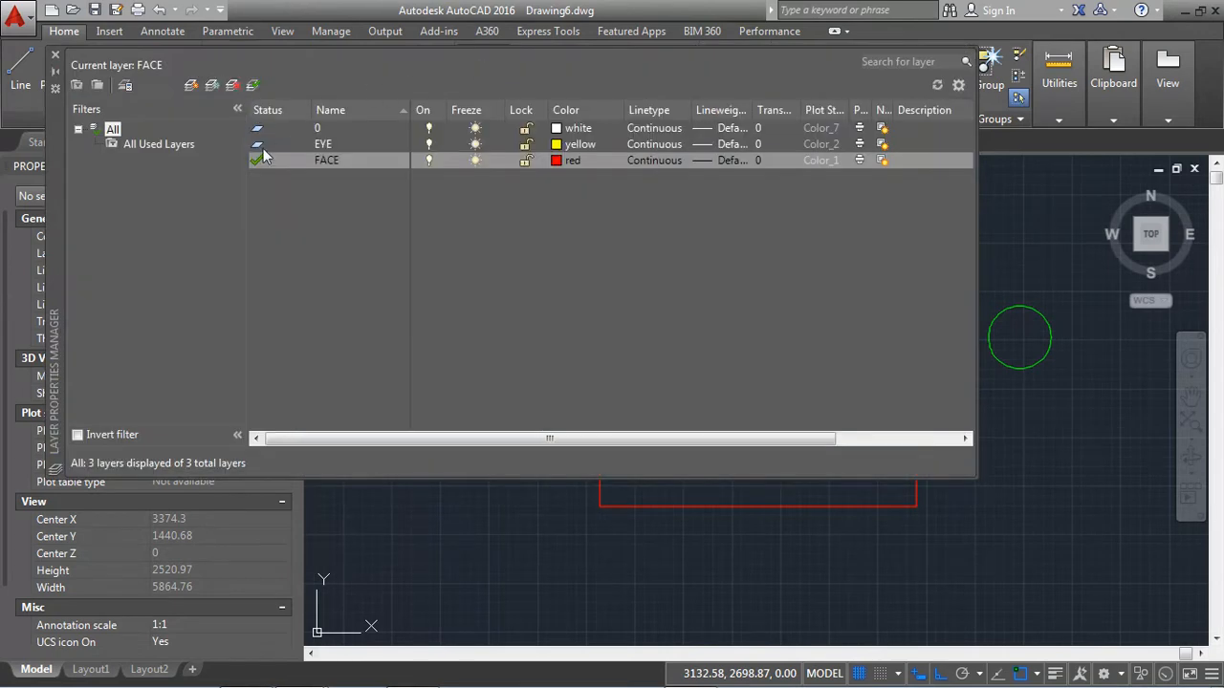
{"action": "left_click", "coordinate": [568, 162]}
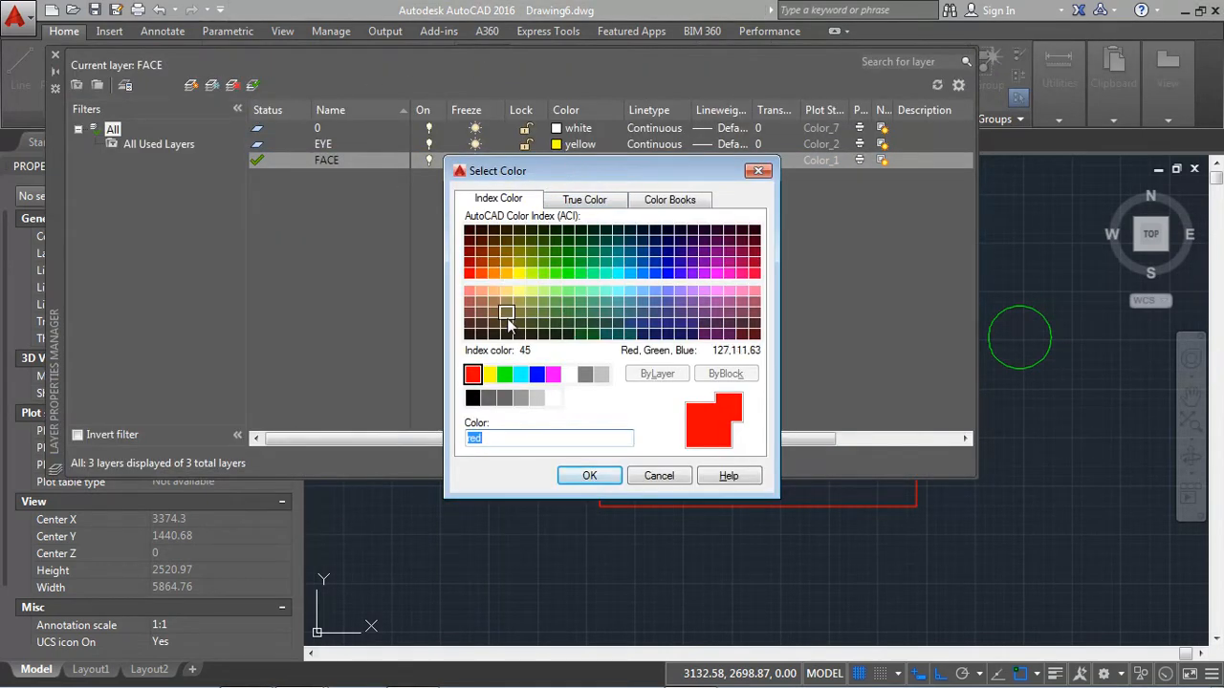
{"action": "left_click", "coordinate": [505, 376]}
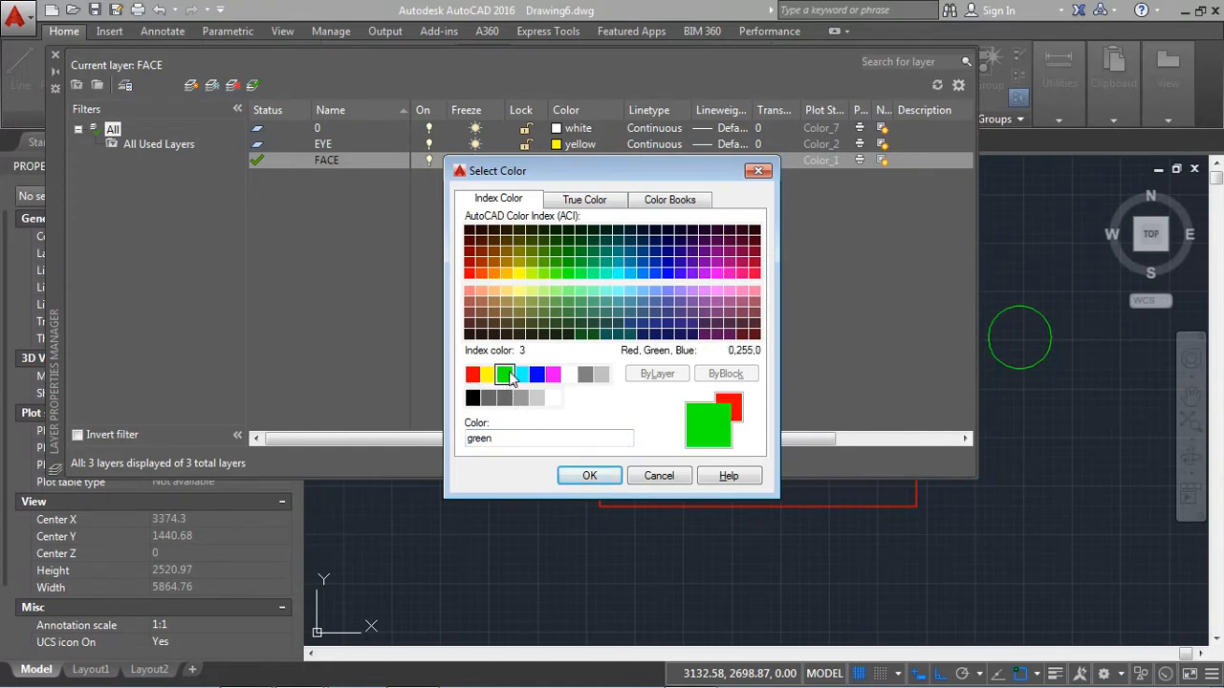
{"action": "left_click", "coordinate": [590, 477]}
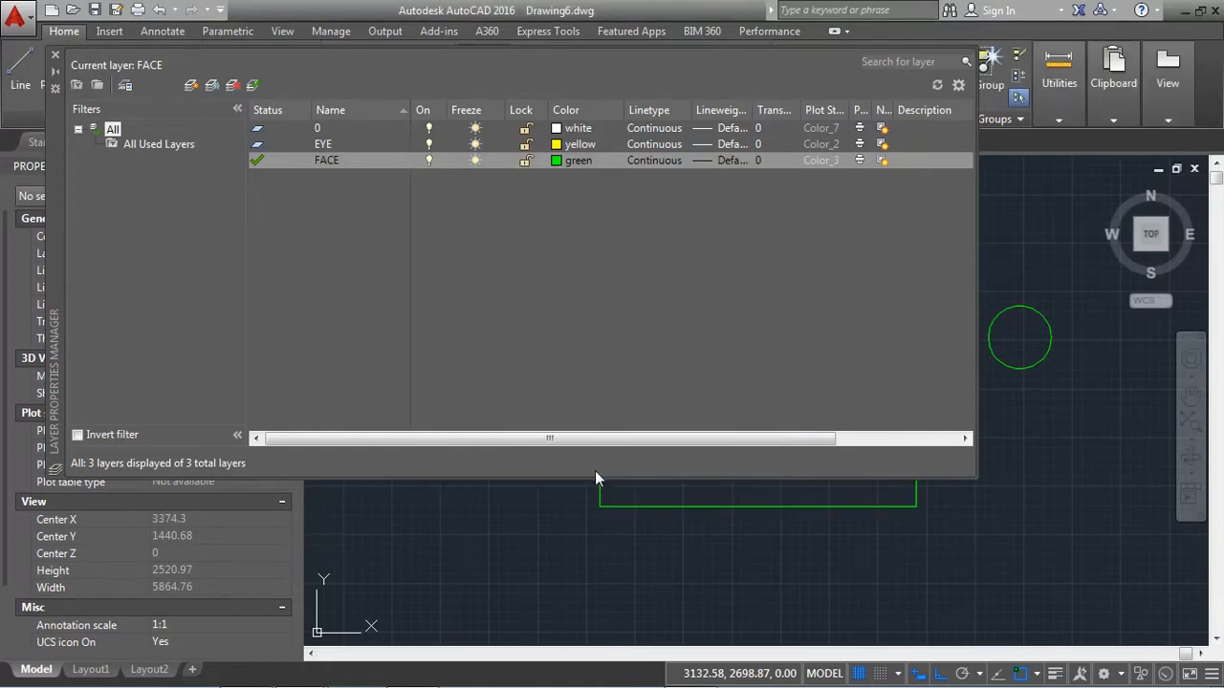
{"action": "left_click", "coordinate": [55, 57]}
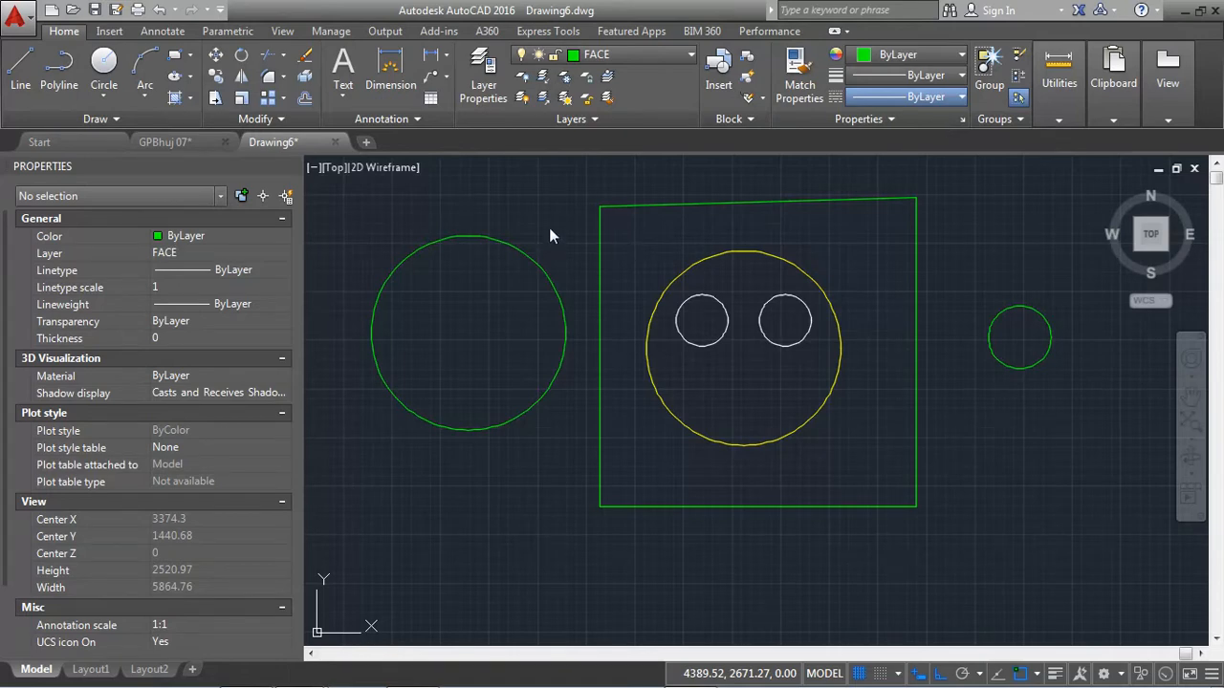
Load the HIDDEN linetype from acadiso.lin and assign it to the FACE layer
{"action": "left_click", "coordinate": [478, 75]}
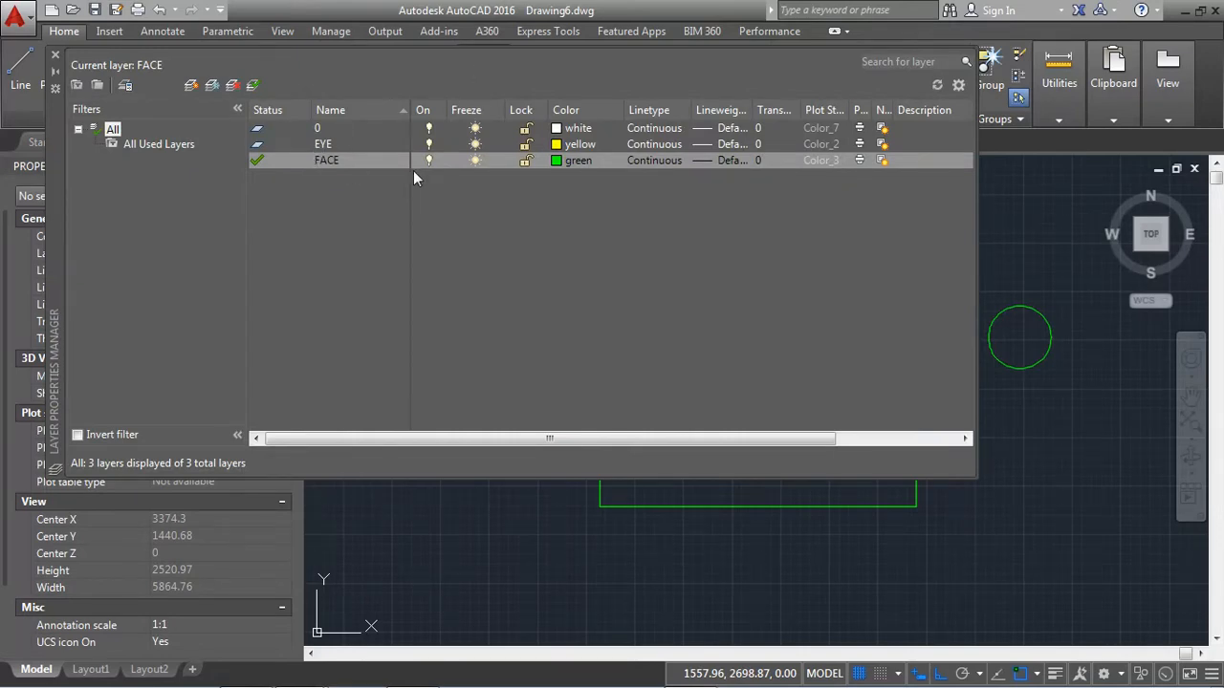
{"action": "left_click", "coordinate": [653, 160]}
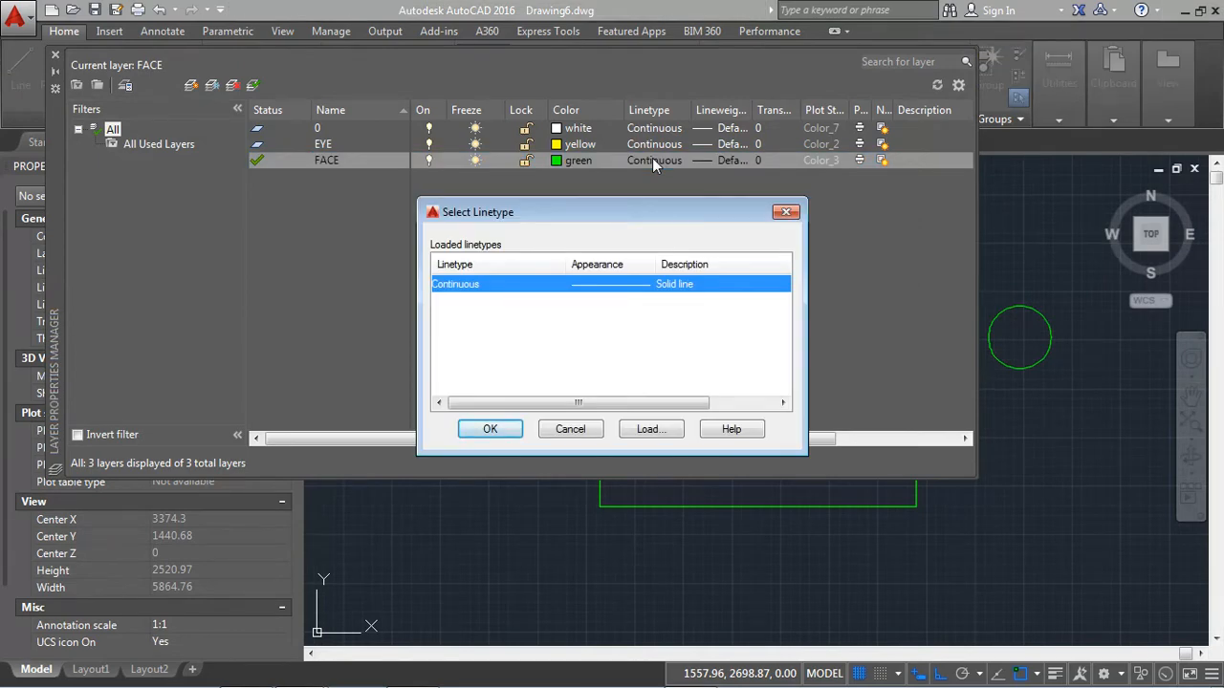
{"action": "left_click", "coordinate": [649, 430]}
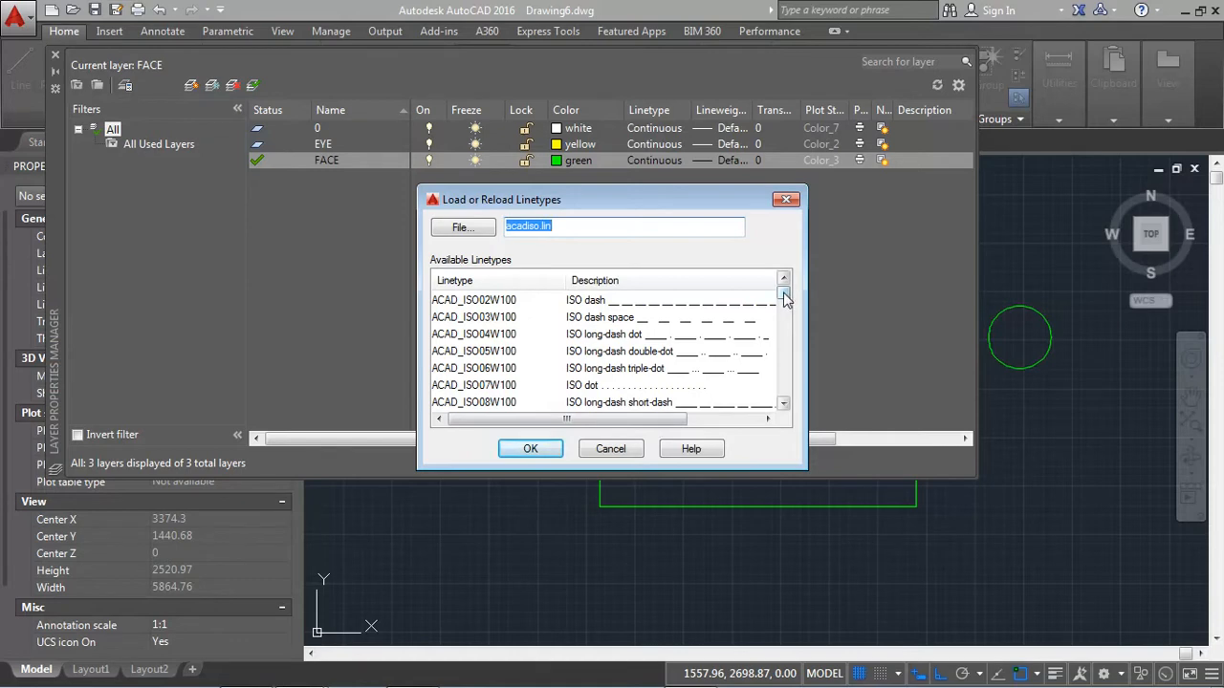
{"action": "left_click_drag", "start_coordinate": [783, 300], "coordinate": [781, 357]}
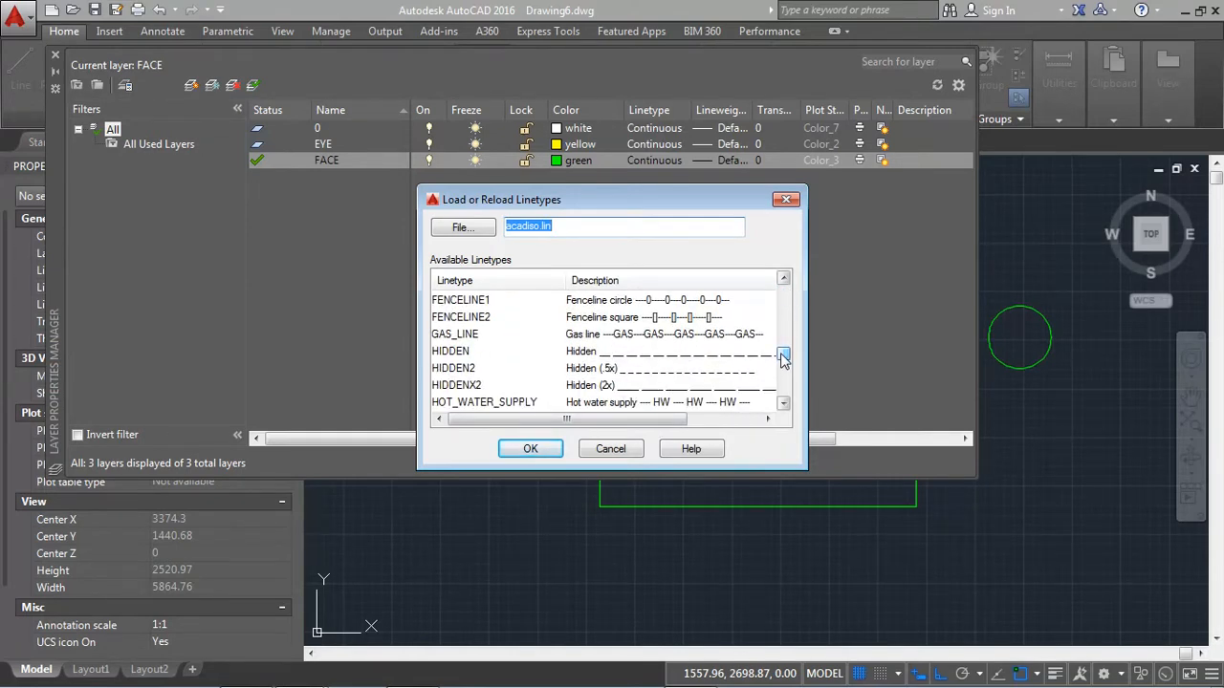
{"action": "left_click", "coordinate": [447, 354]}
{"action": "left_click", "coordinate": [532, 451]}
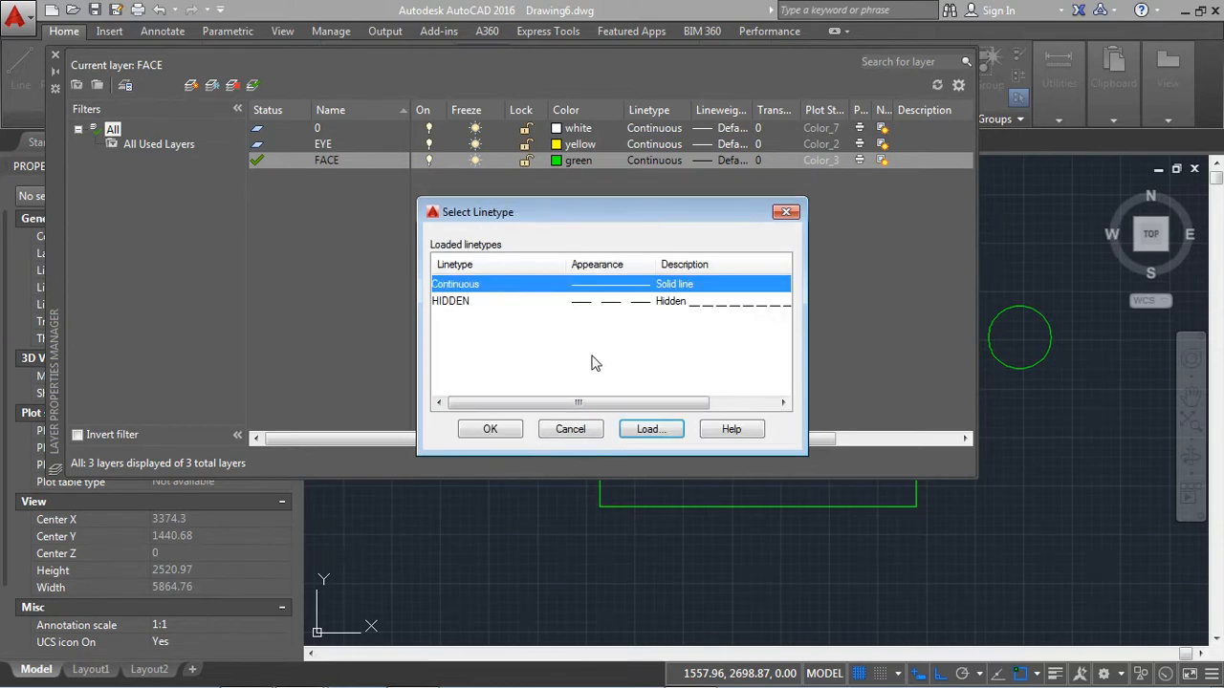
{"action": "left_click", "coordinate": [442, 302]}
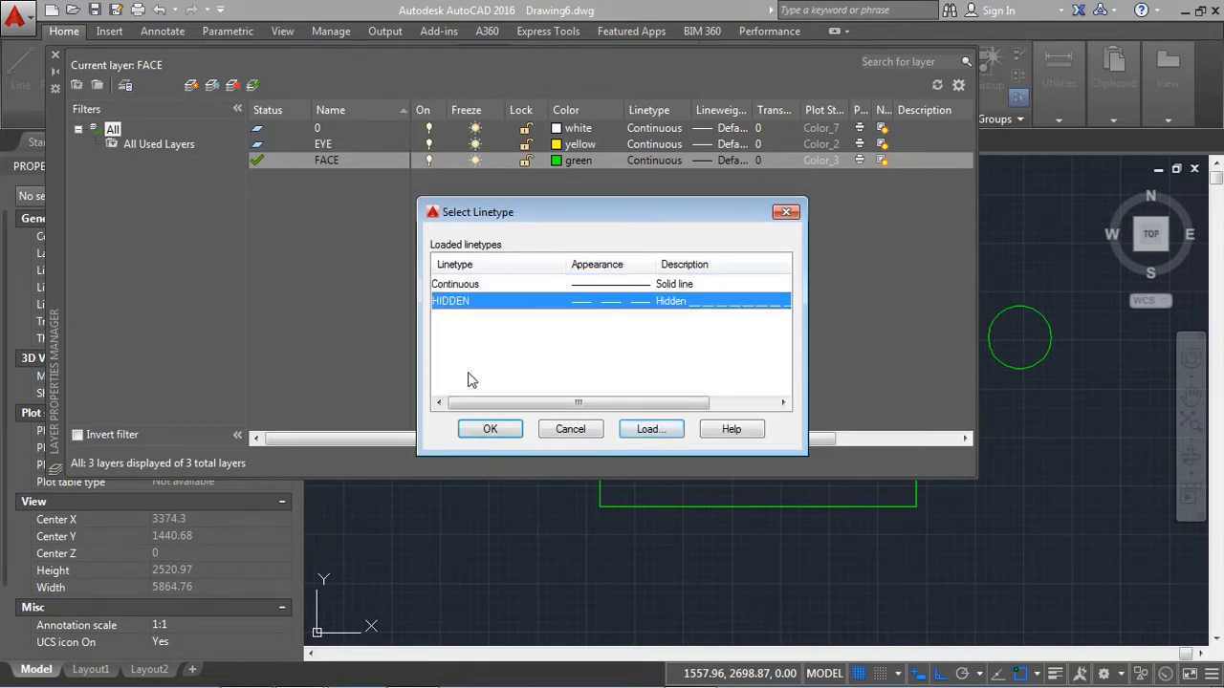
{"action": "left_click", "coordinate": [489, 430]}
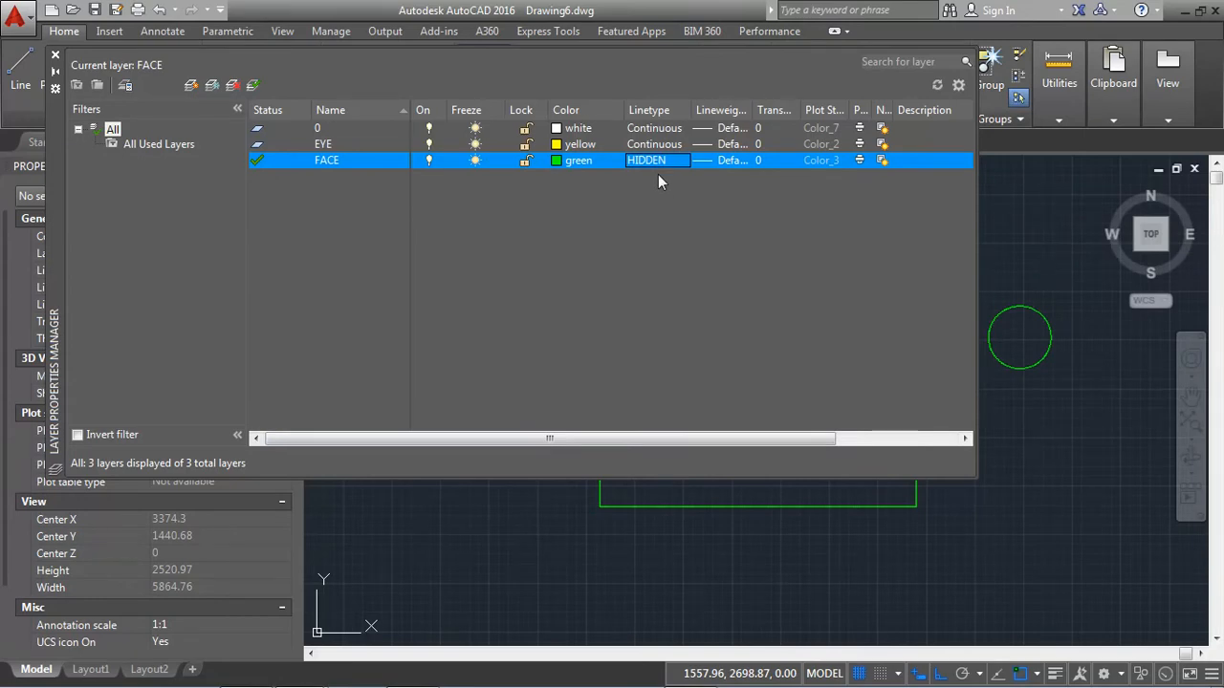
Load the CENTER linetype and assign it to the EYE layer
{"action": "left_click", "coordinate": [646, 144]}
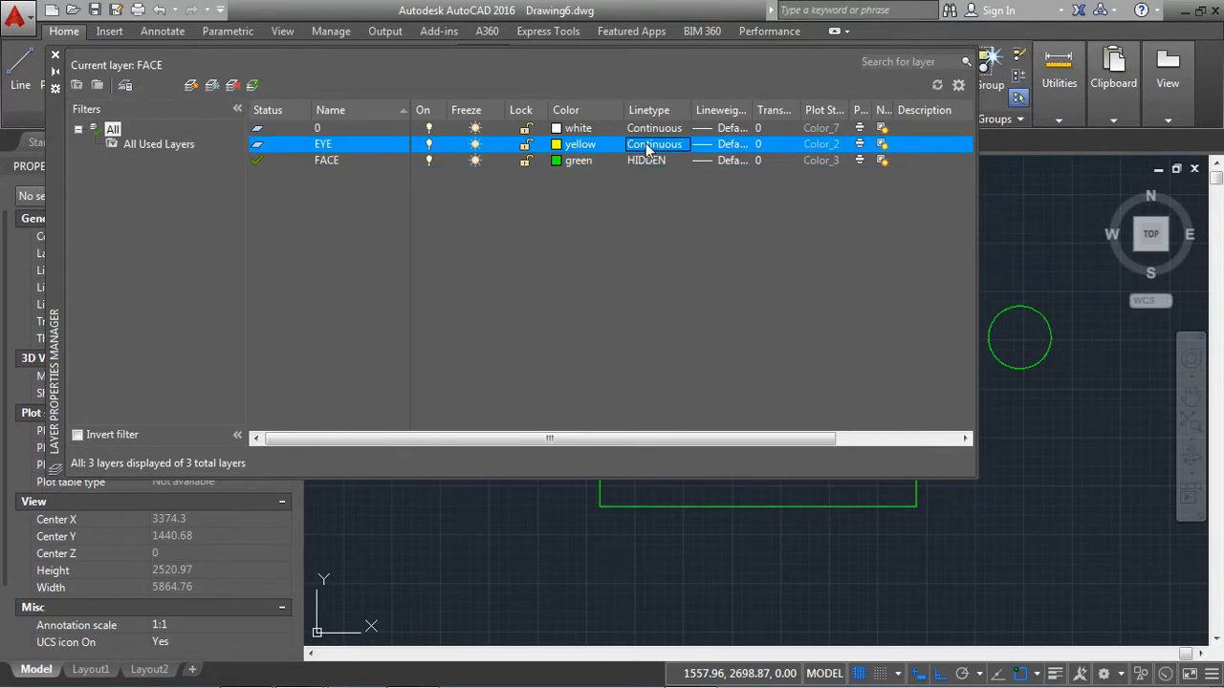
{"action": "left_click", "coordinate": [649, 430]}
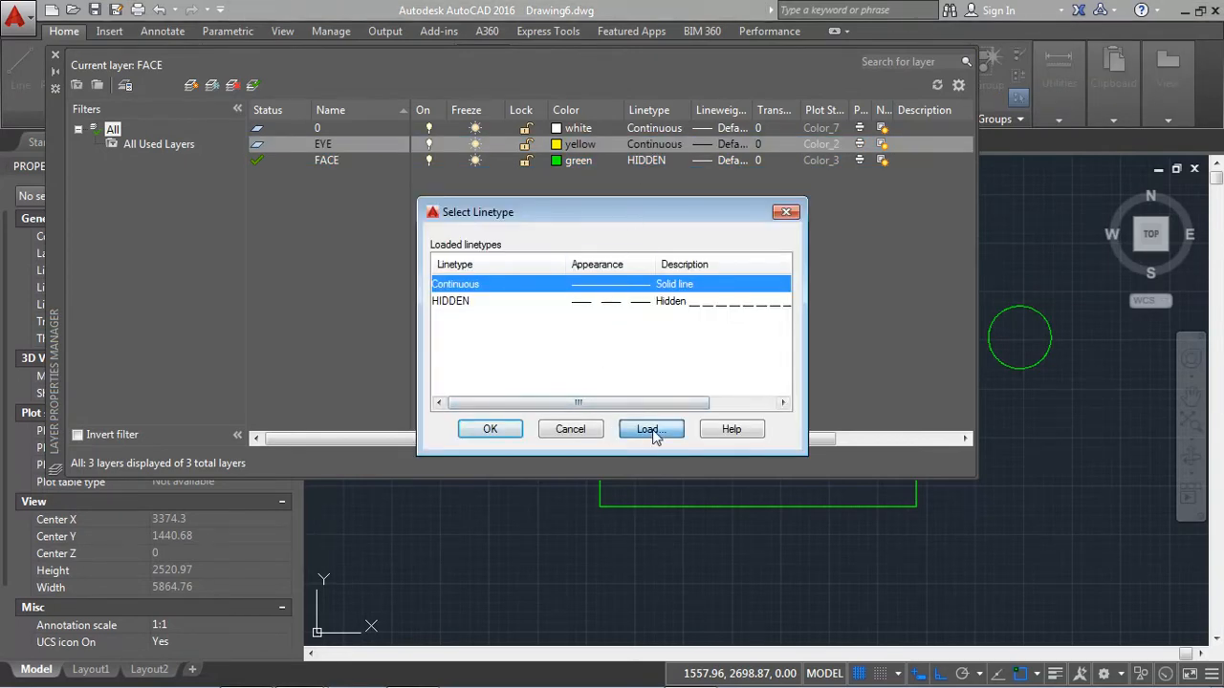
{"action": "left_click_drag", "start_coordinate": [783, 299], "coordinate": [782, 328]}
{"action": "left_click", "coordinate": [452, 368]}
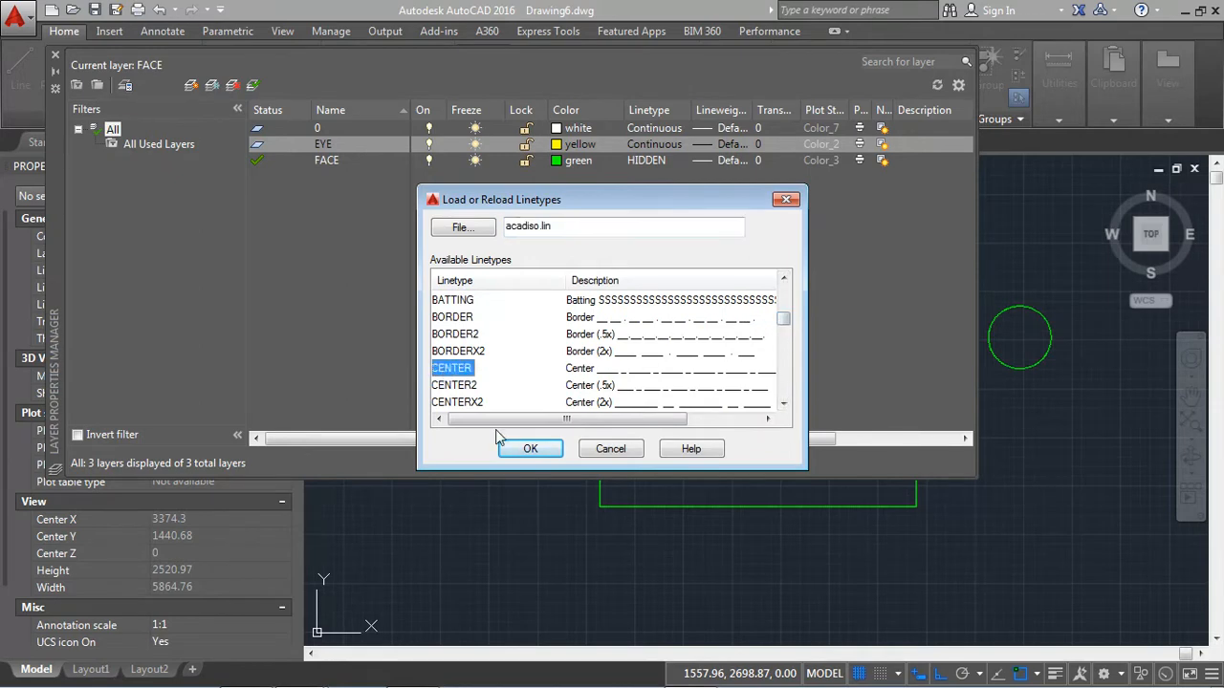
{"action": "left_click", "coordinate": [529, 450]}
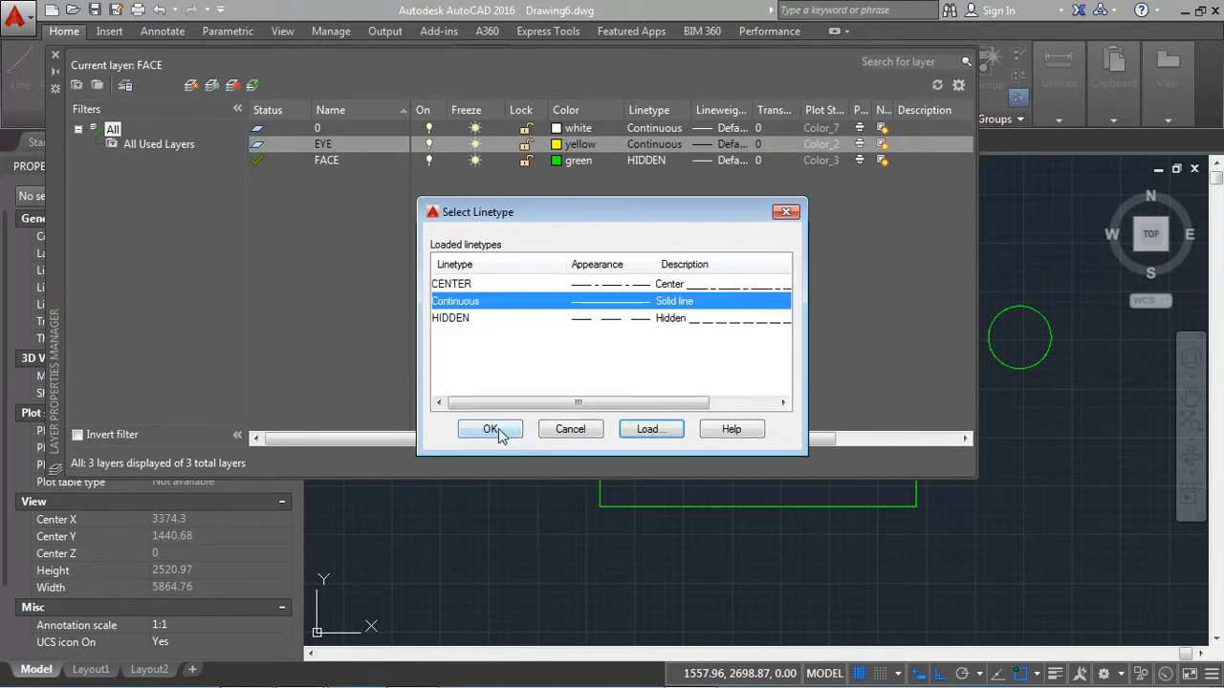
{"action": "left_click", "coordinate": [498, 431]}
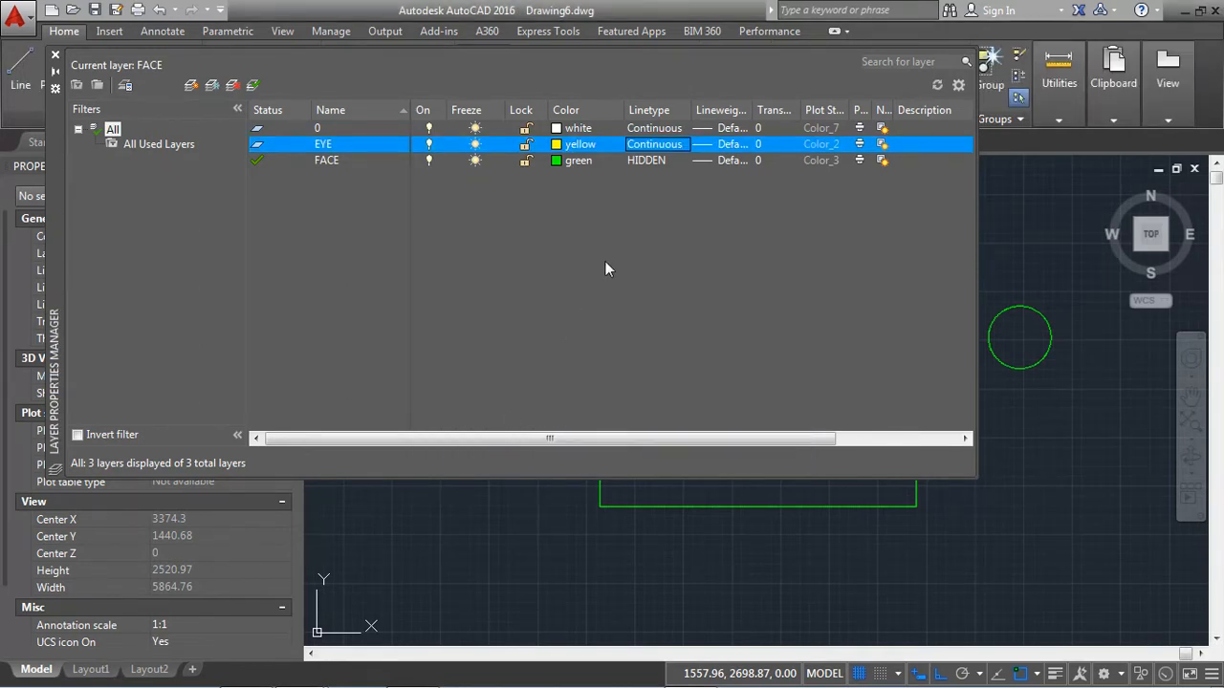
{"action": "left_click", "coordinate": [655, 144]}
{"action": "left_click", "coordinate": [452, 284]}
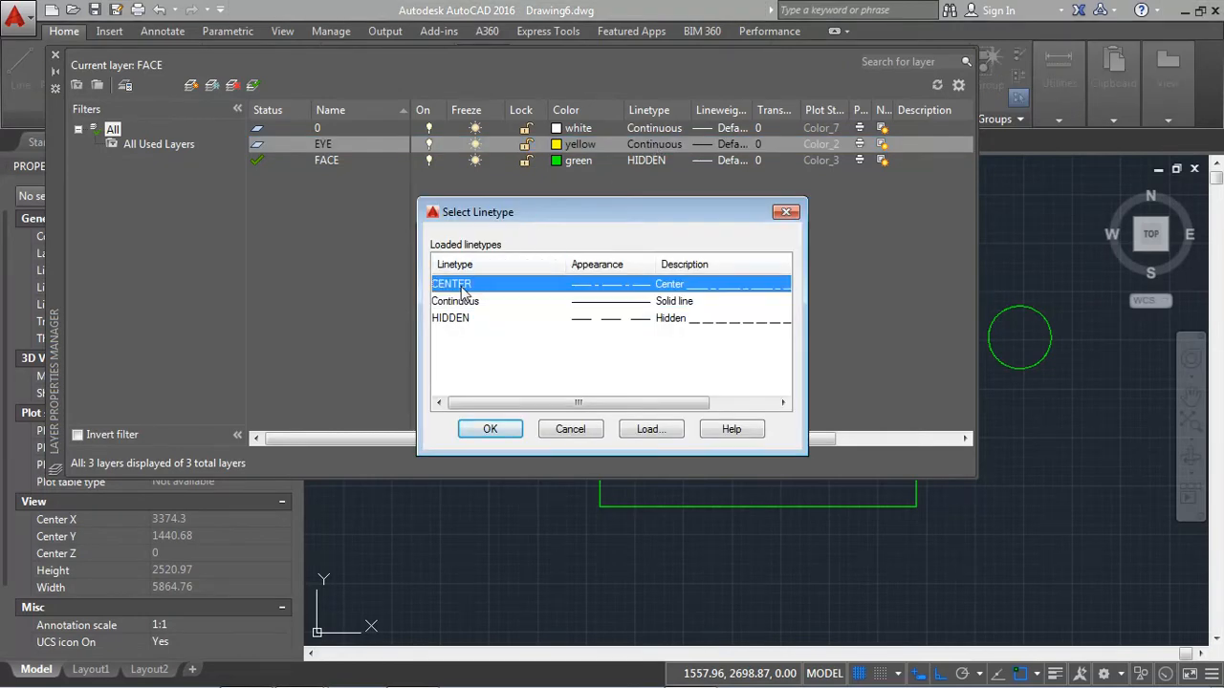
{"action": "left_click", "coordinate": [486, 429]}
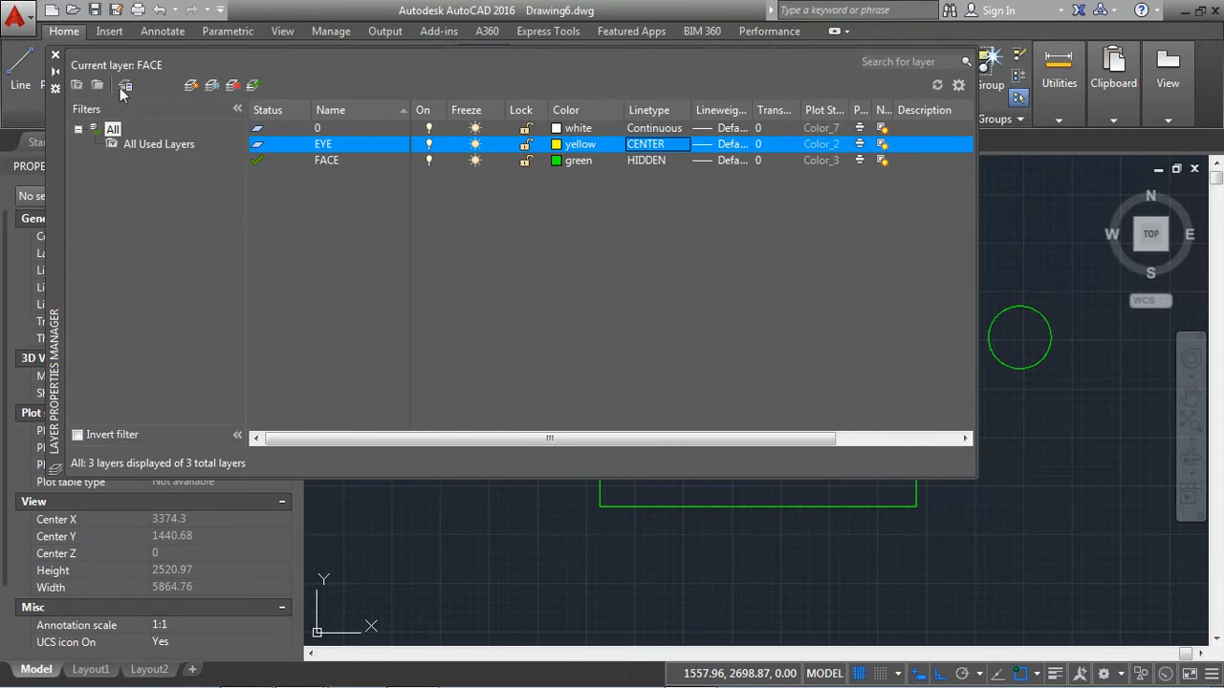
Close the layer manager and increase the drawing's global linetype scale so the dash patterns can be distinguished
{"action": "left_click", "coordinate": [54, 57]}
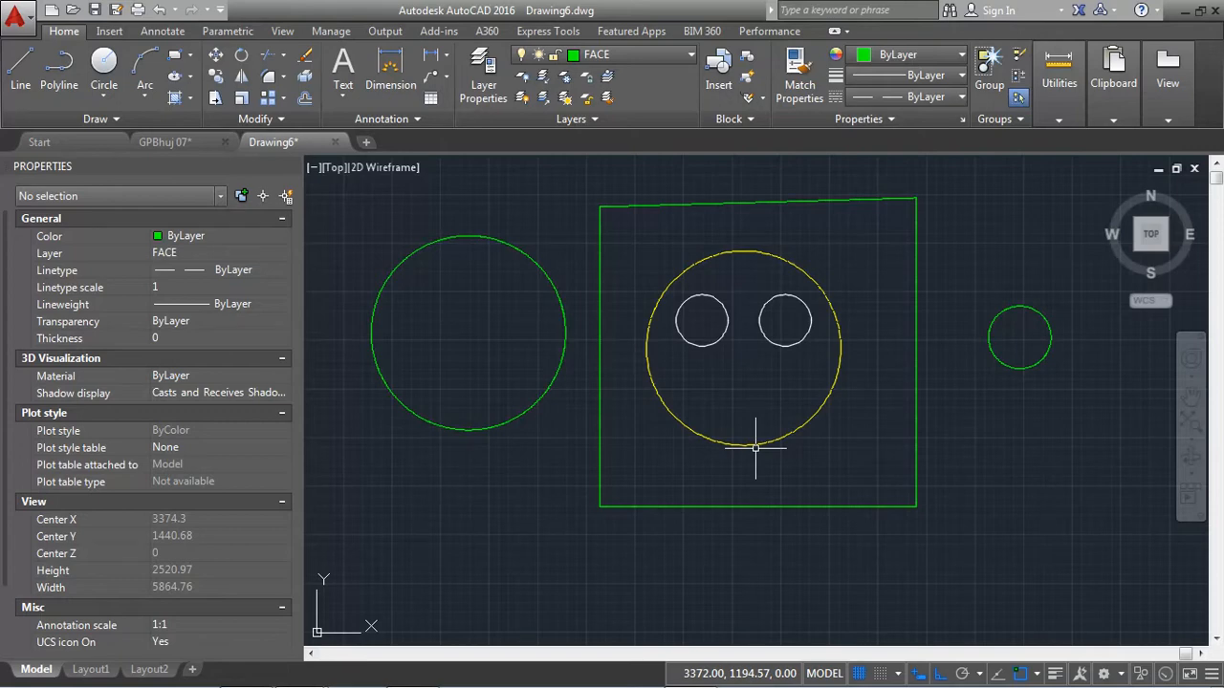
{"action": "key", "text": "Return"}
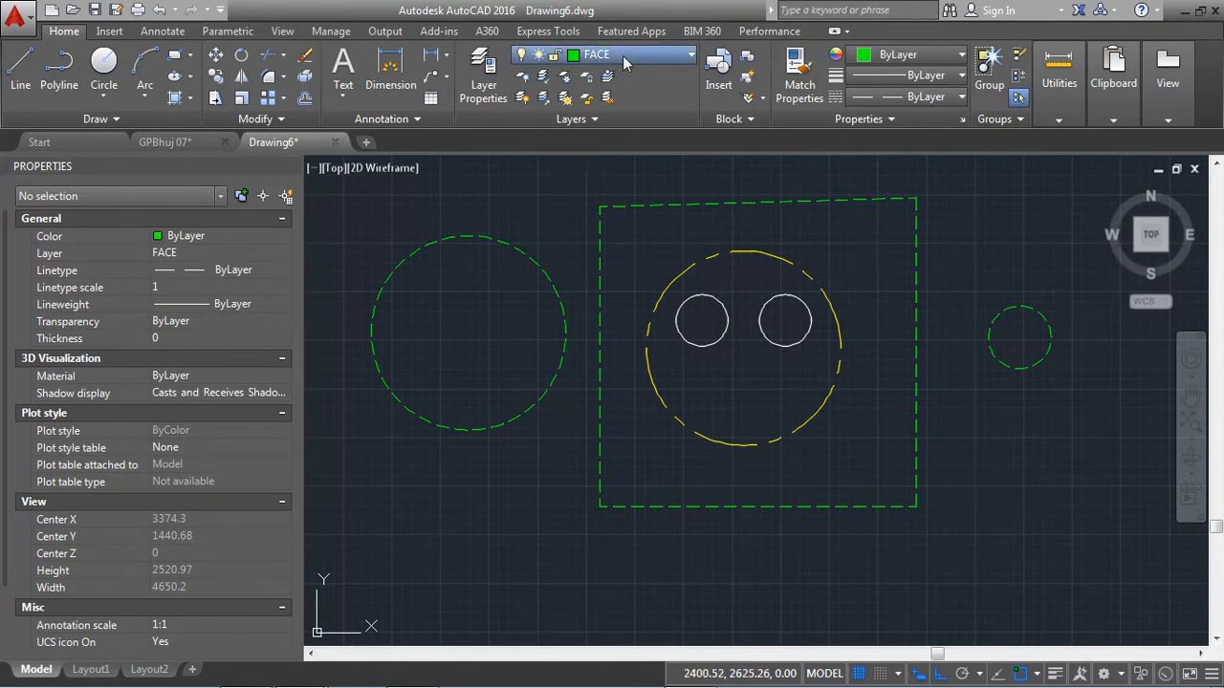
Make layer 0 current and delete all circles and the four-sided outline from the drawing
{"action": "left_click", "coordinate": [593, 77]}
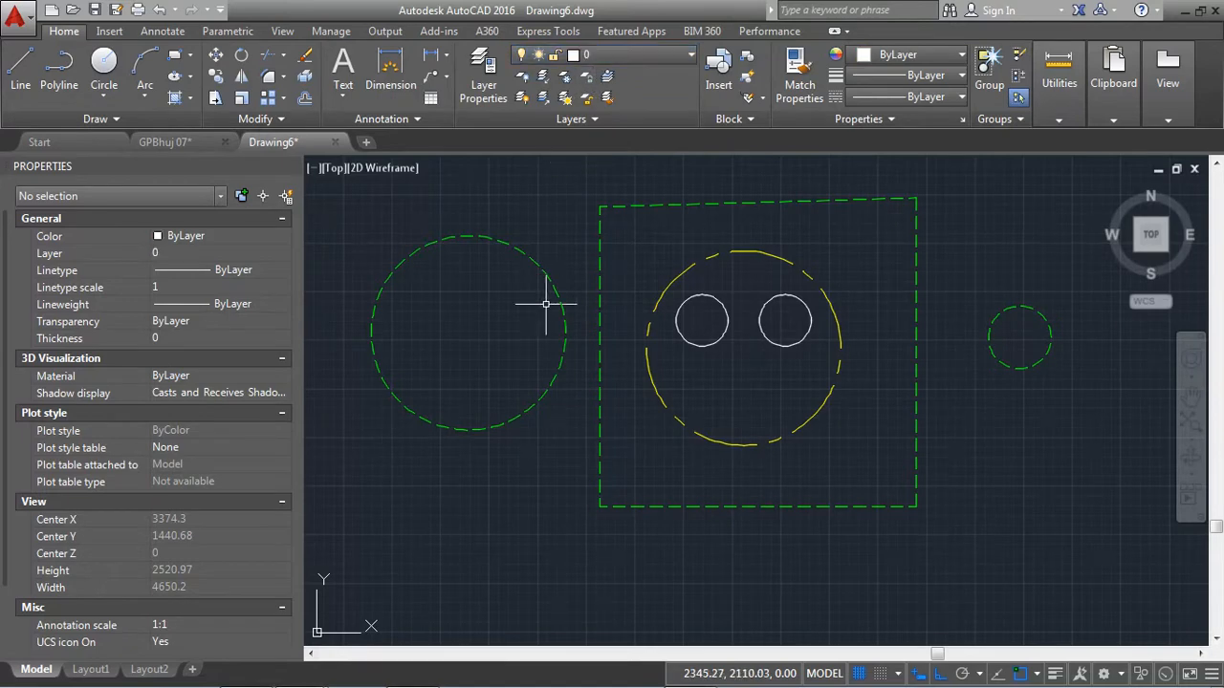
{"action": "left_click", "coordinate": [368, 556]}
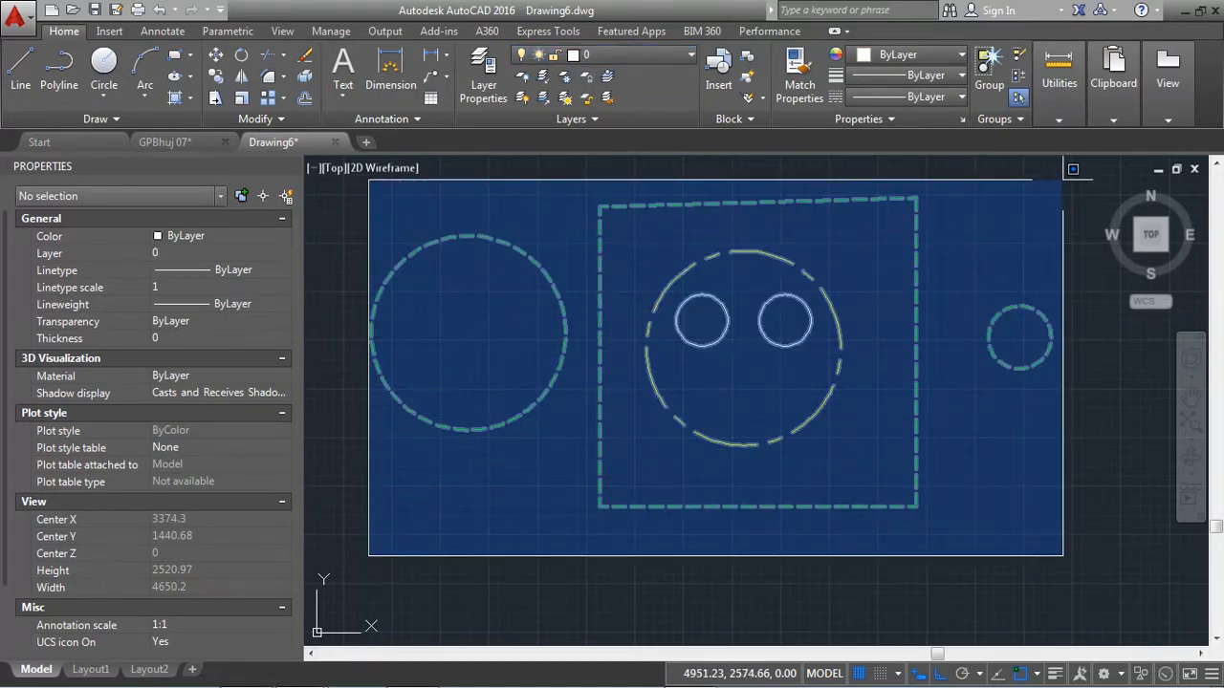
{"action": "left_click", "coordinate": [1062, 180]}
{"action": "key", "text": "Delete"}
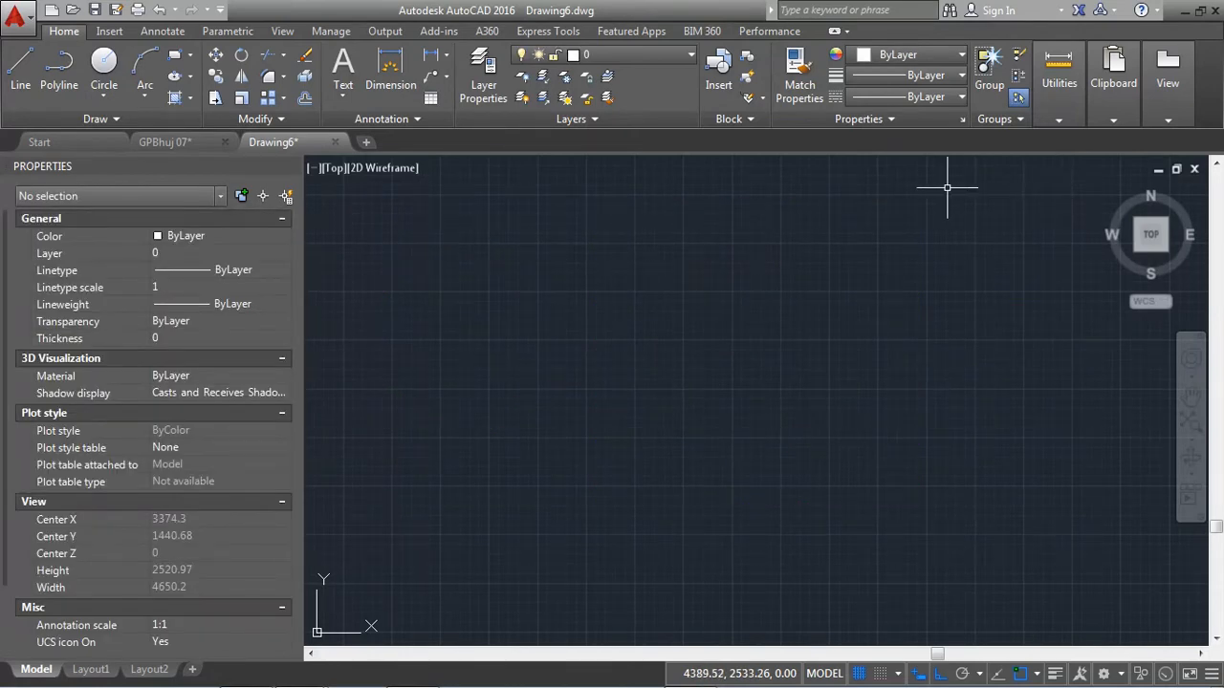
Open the layer manager and rename the EYE layer to "Center line"
{"action": "left_click", "coordinate": [487, 71]}
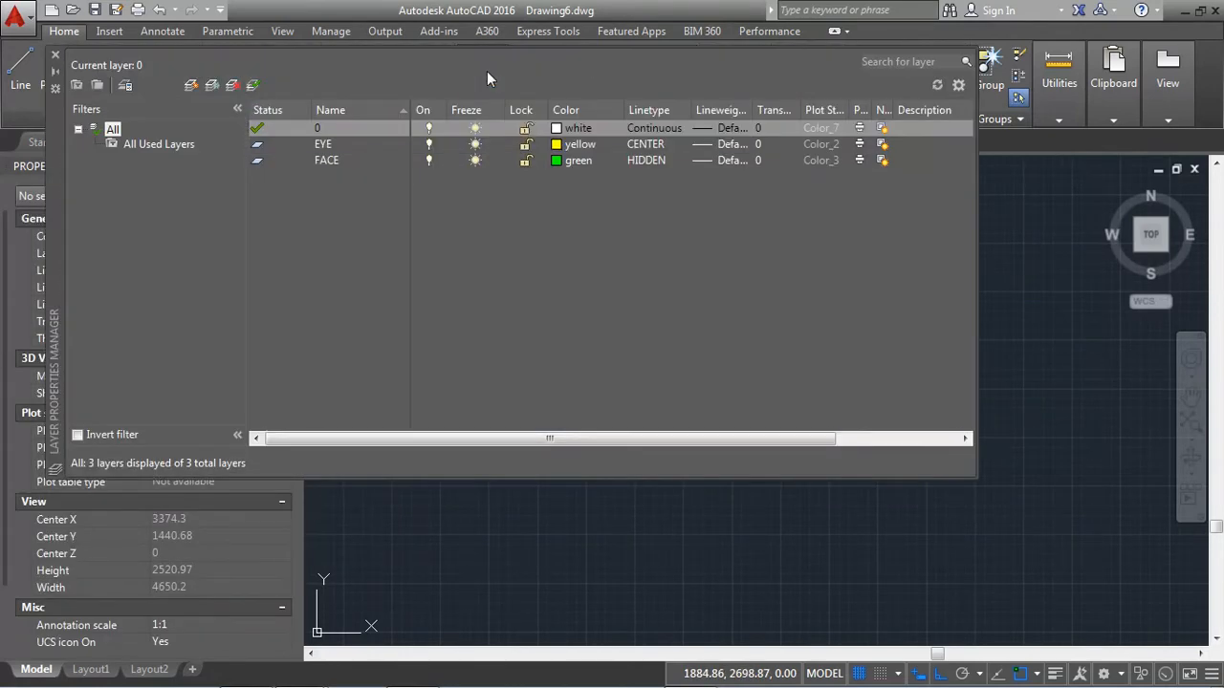
{"action": "double_click", "coordinate": [322, 149]}
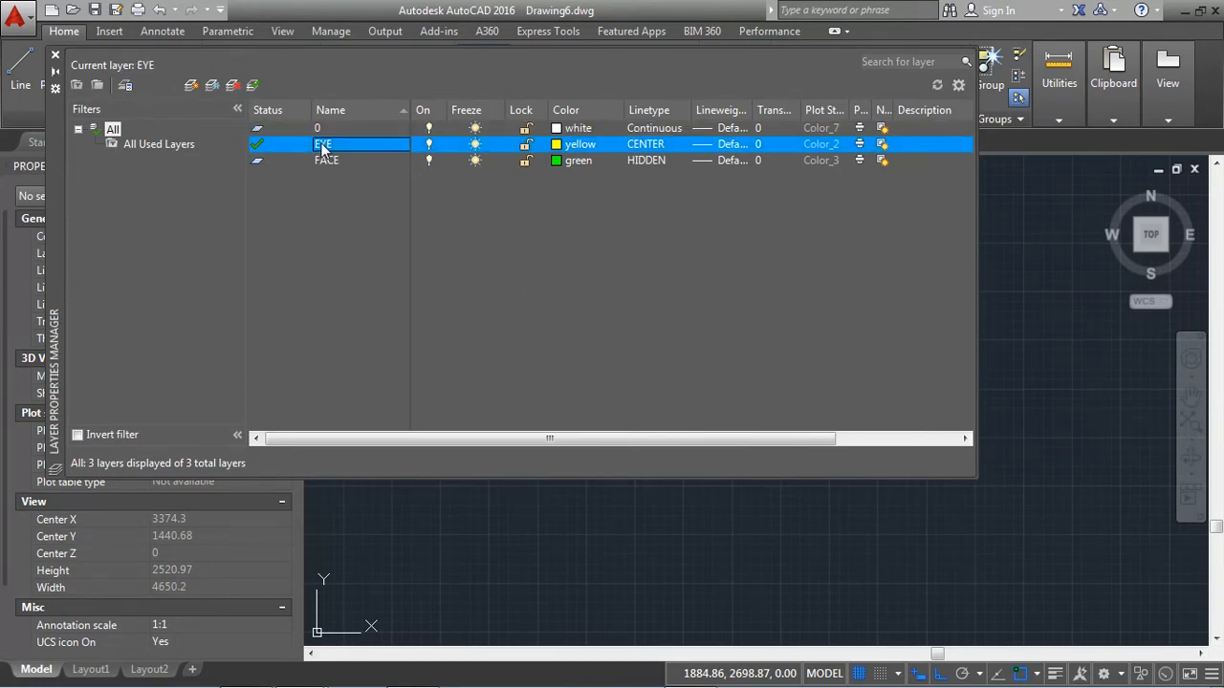
{"action": "left_click", "coordinate": [328, 149]}
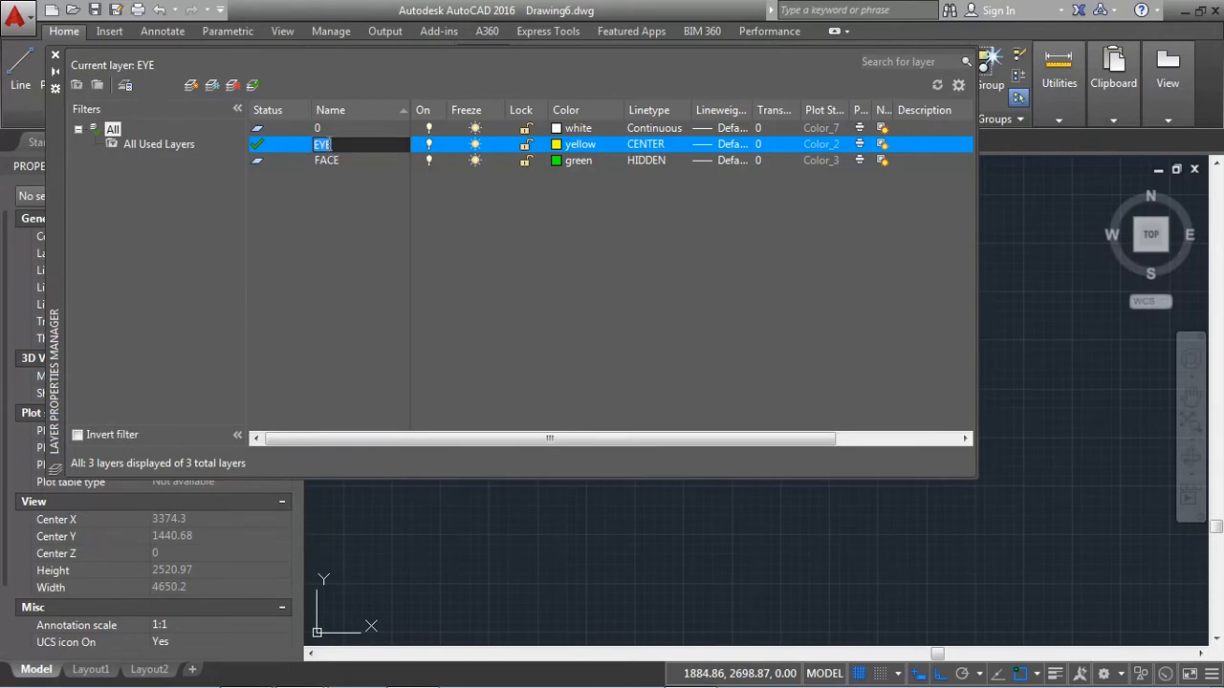
{"action": "key", "text": "BackSpace"}
{"action": "type", "text": "Hidden line"}
{"action": "left_click_drag", "start_coordinate": [349, 147], "coordinate": [294, 146]}
{"action": "type", "text": "Center"}
Make the FACE layer current and rename it to "Hidden Line"
{"action": "double_click", "coordinate": [327, 160]}
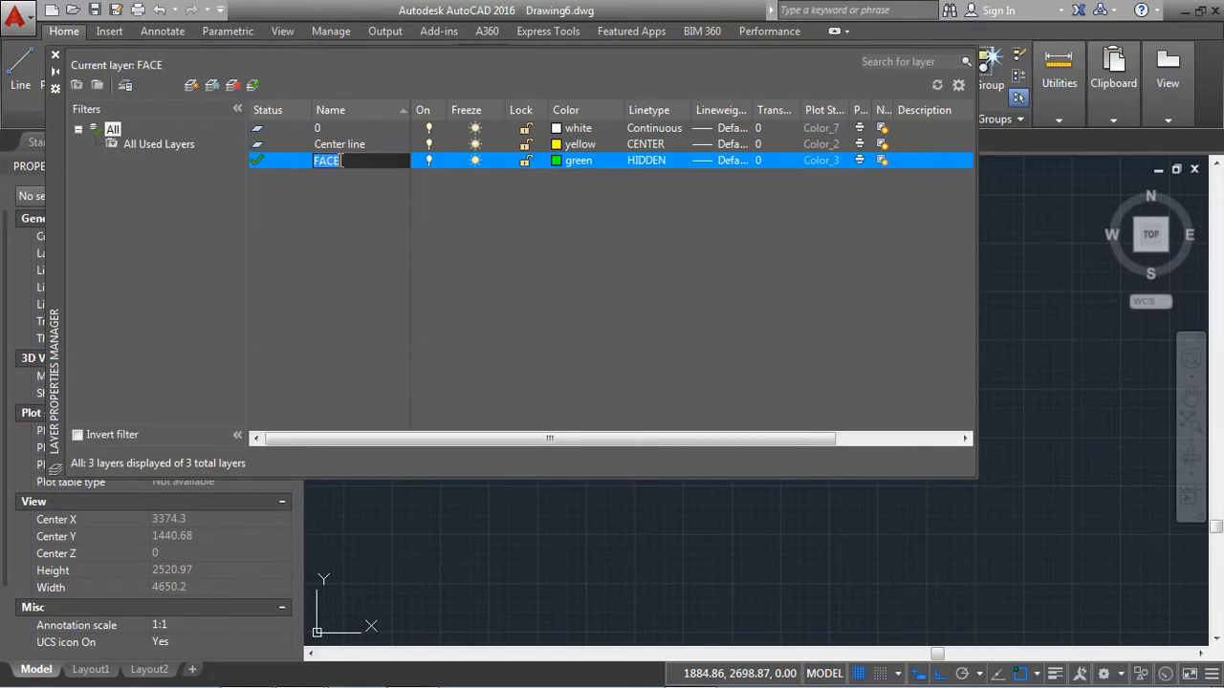
{"action": "type", "text": "Hidden Line"}
{"action": "key", "text": "Return"}
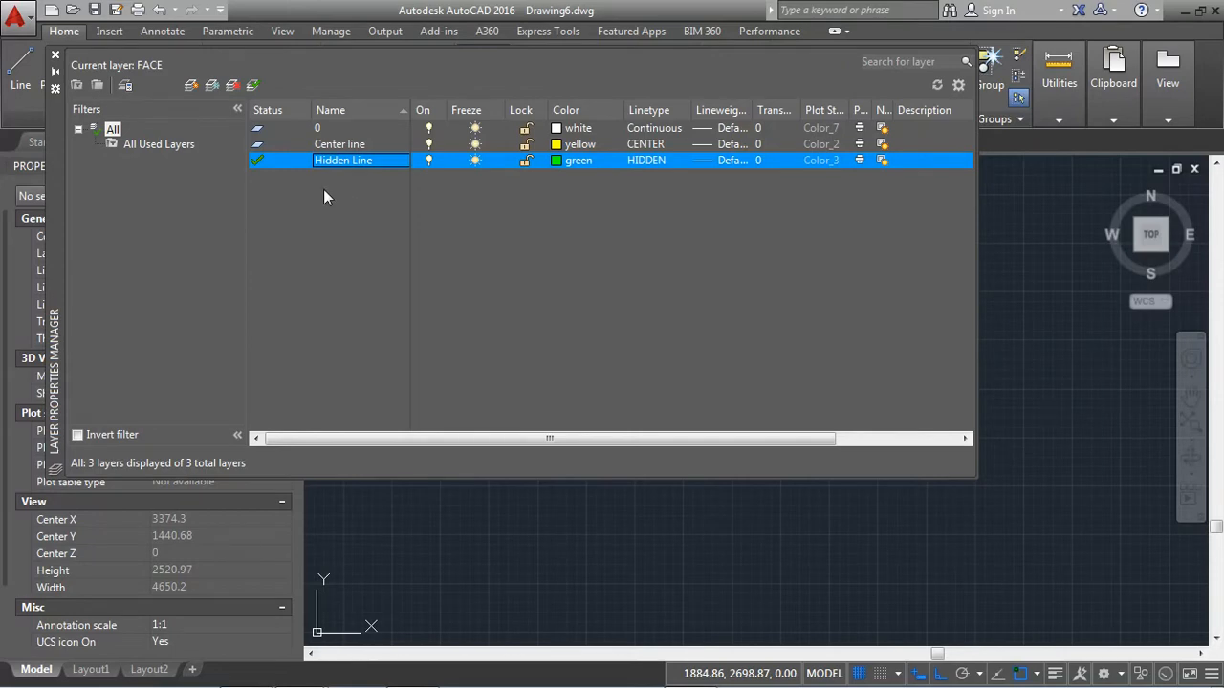
Create a new layer named "Outline"
{"action": "left_click", "coordinate": [190, 86]}
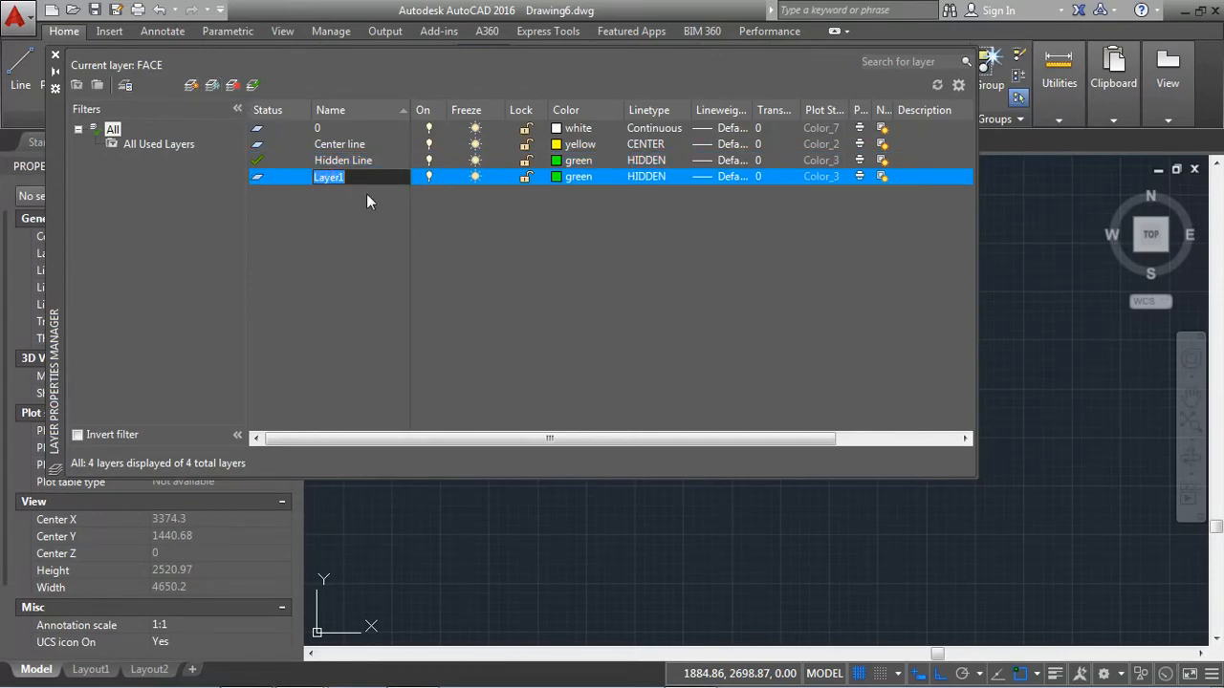
{"action": "type", "text": "Outline"}
{"action": "key", "text": "Return"}
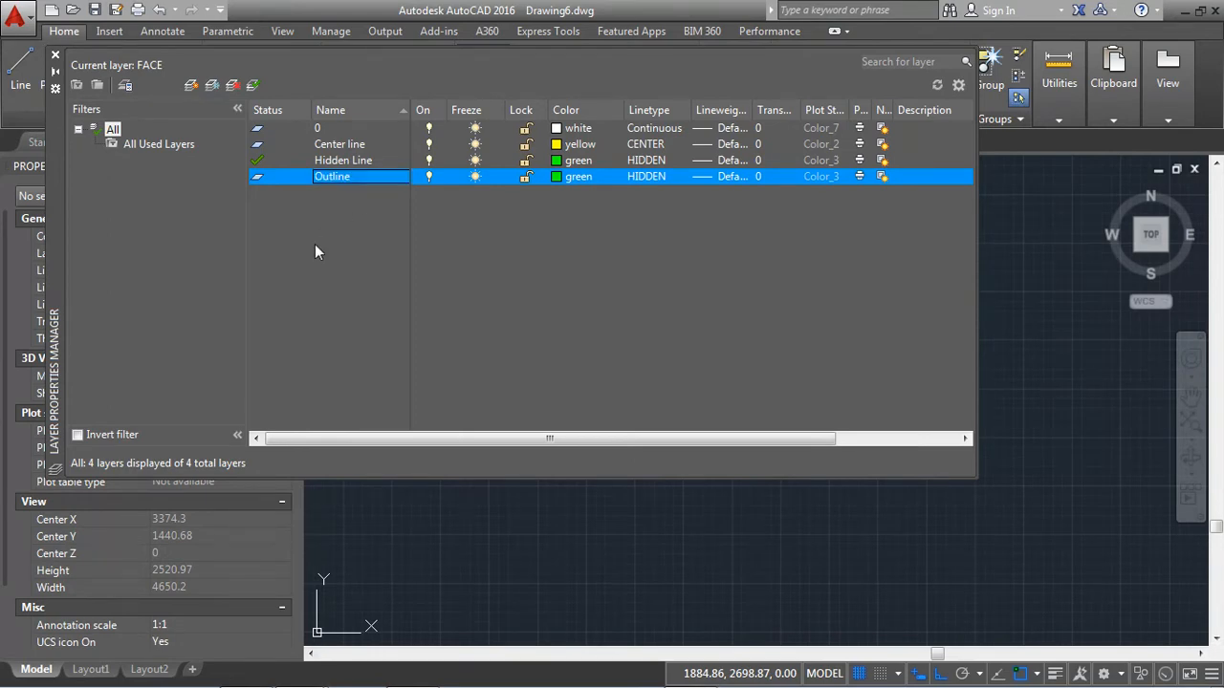
Set the Hidden Line layer's color to yellow and the Center line layer's color to red
{"action": "left_click", "coordinate": [577, 161]}
{"action": "left_click", "coordinate": [576, 161]}
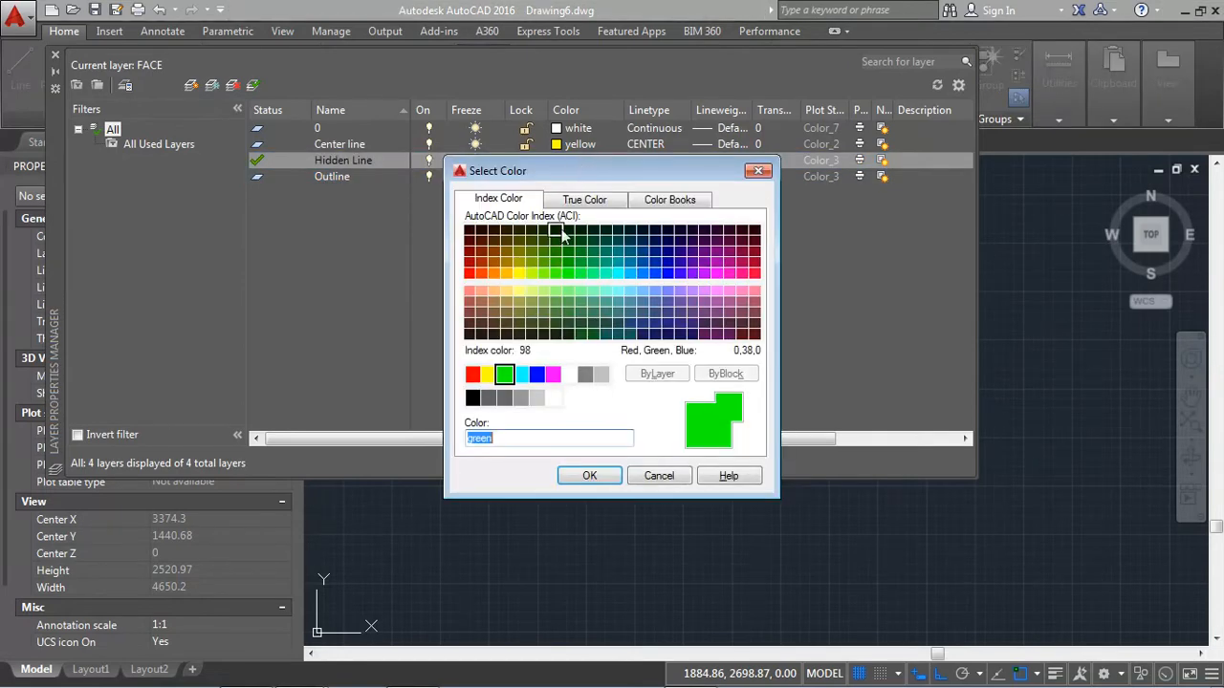
{"action": "left_click", "coordinate": [488, 374]}
{"action": "left_click", "coordinate": [589, 476]}
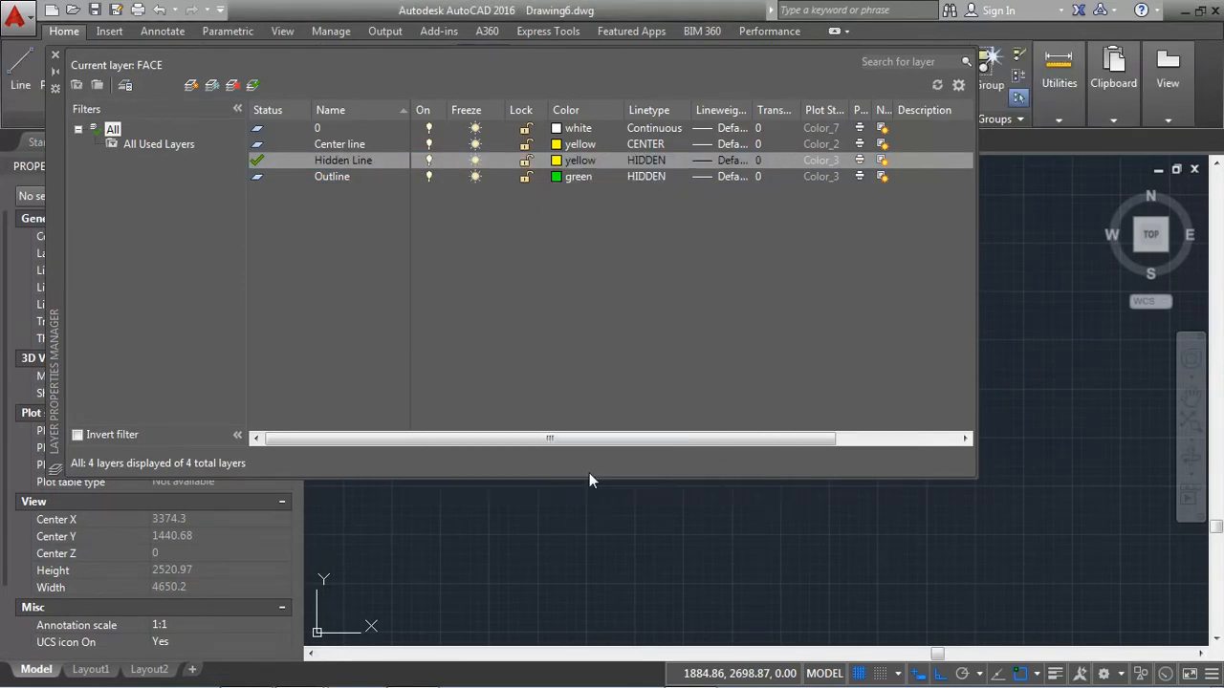
{"action": "left_click", "coordinate": [577, 145]}
{"action": "left_click", "coordinate": [577, 145]}
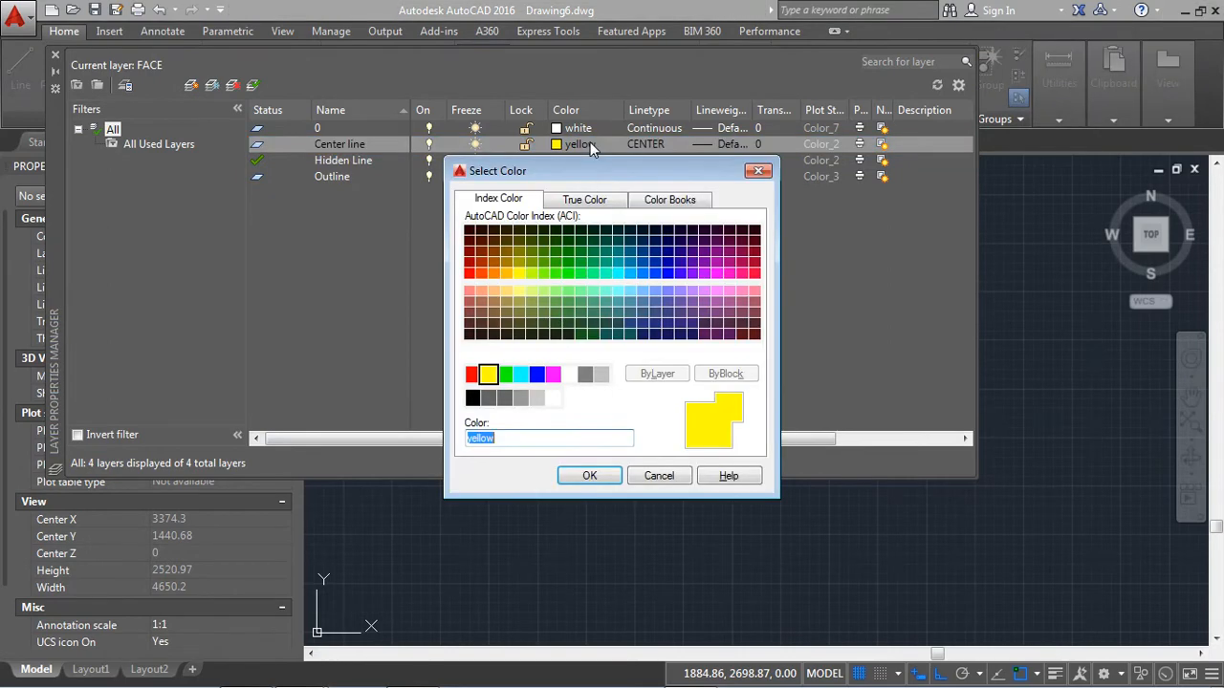
{"action": "left_click", "coordinate": [472, 374]}
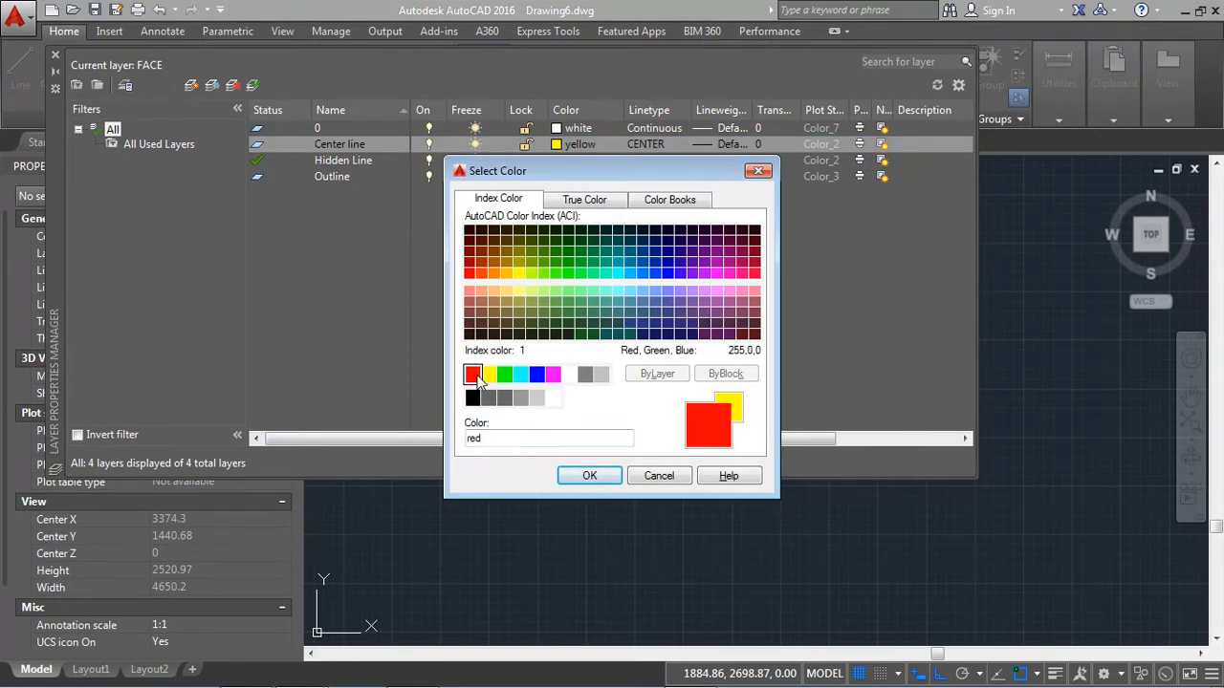
{"action": "left_click", "coordinate": [589, 475]}
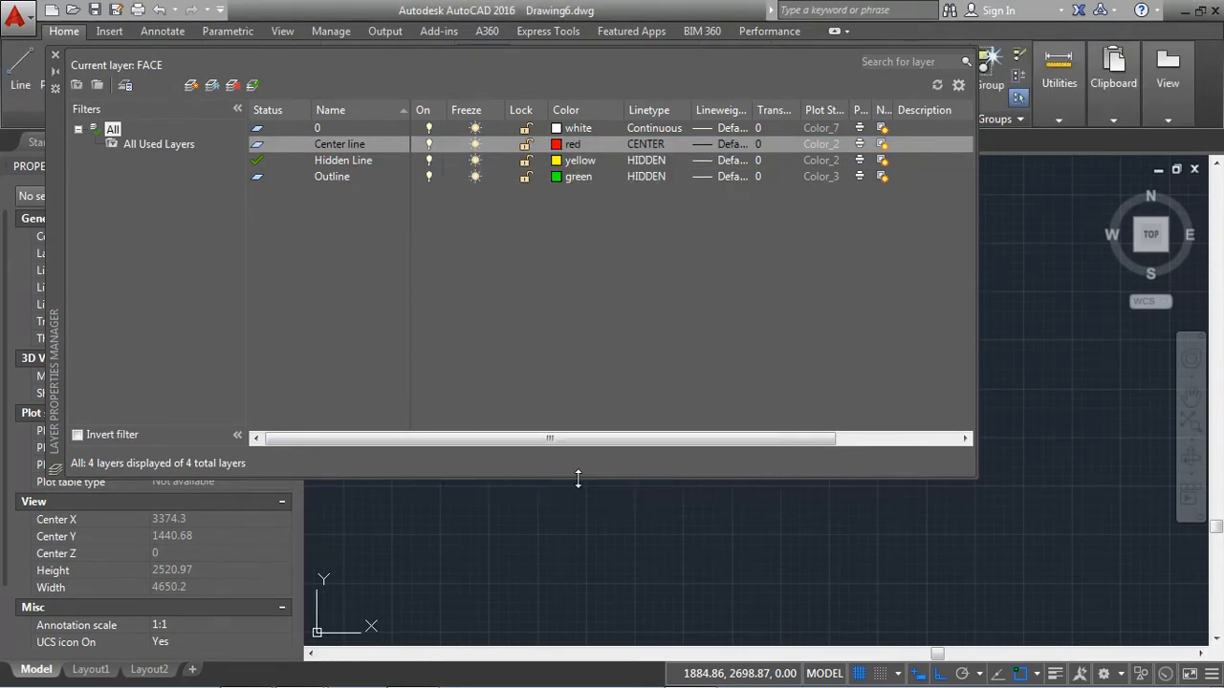
Set the Outline layer's linetype to Continuous and its lineweight to 0.50 mm
{"action": "left_click", "coordinate": [645, 176]}
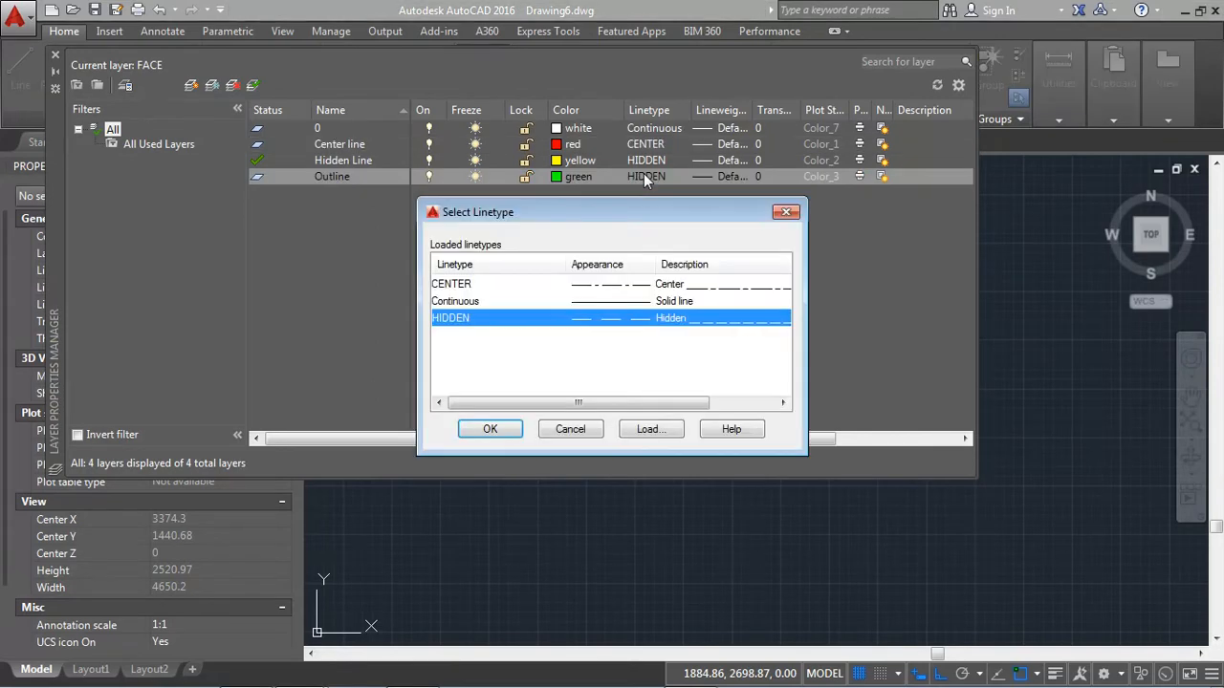
{"action": "left_click", "coordinate": [450, 302]}
{"action": "left_click", "coordinate": [481, 429]}
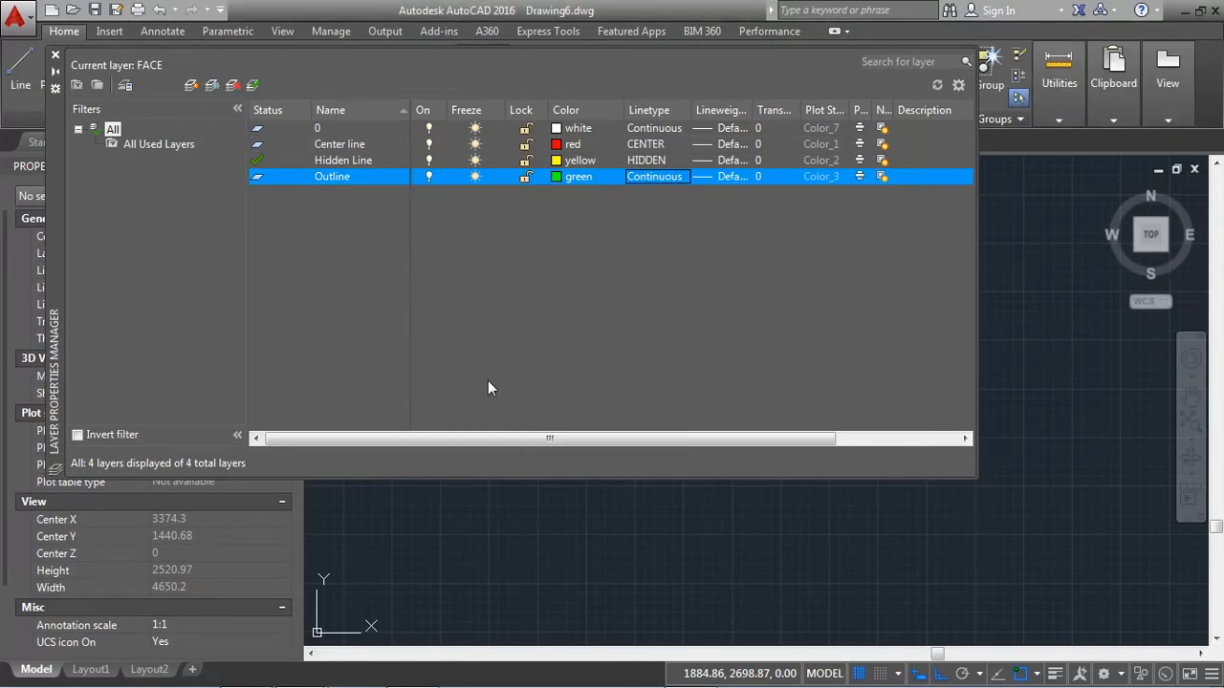
{"action": "left_click", "coordinate": [719, 178]}
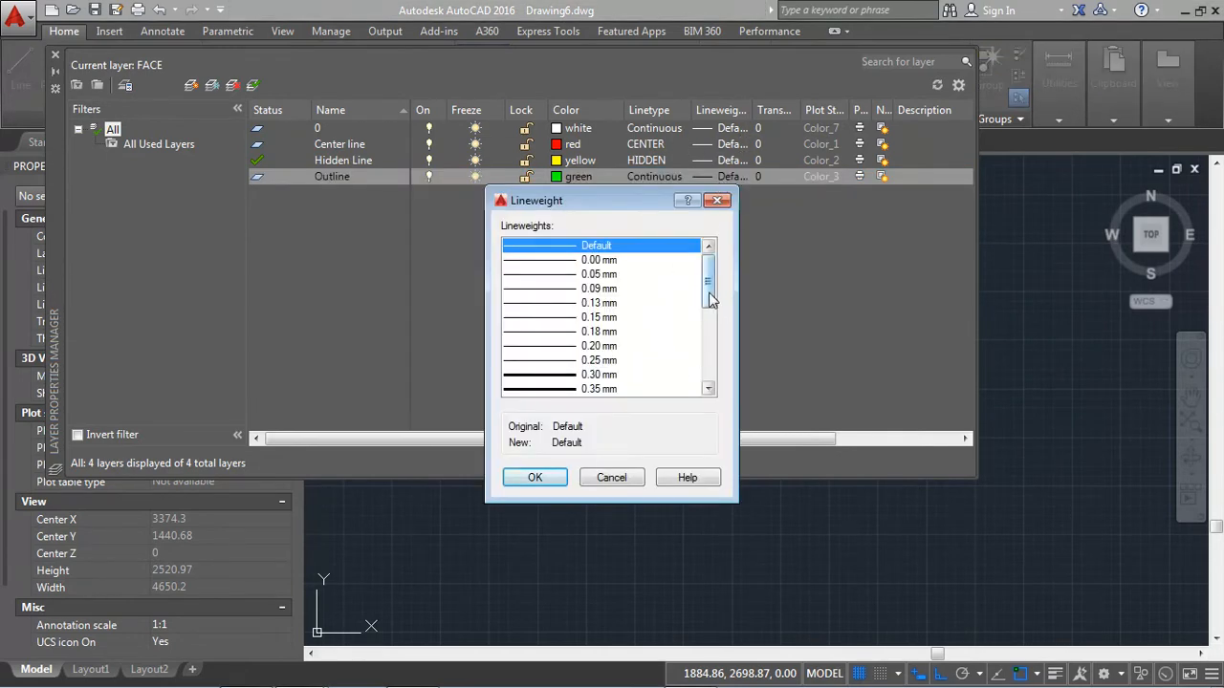
{"action": "left_click_drag", "start_coordinate": [712, 297], "coordinate": [711, 320]}
{"action": "left_click", "coordinate": [564, 361]}
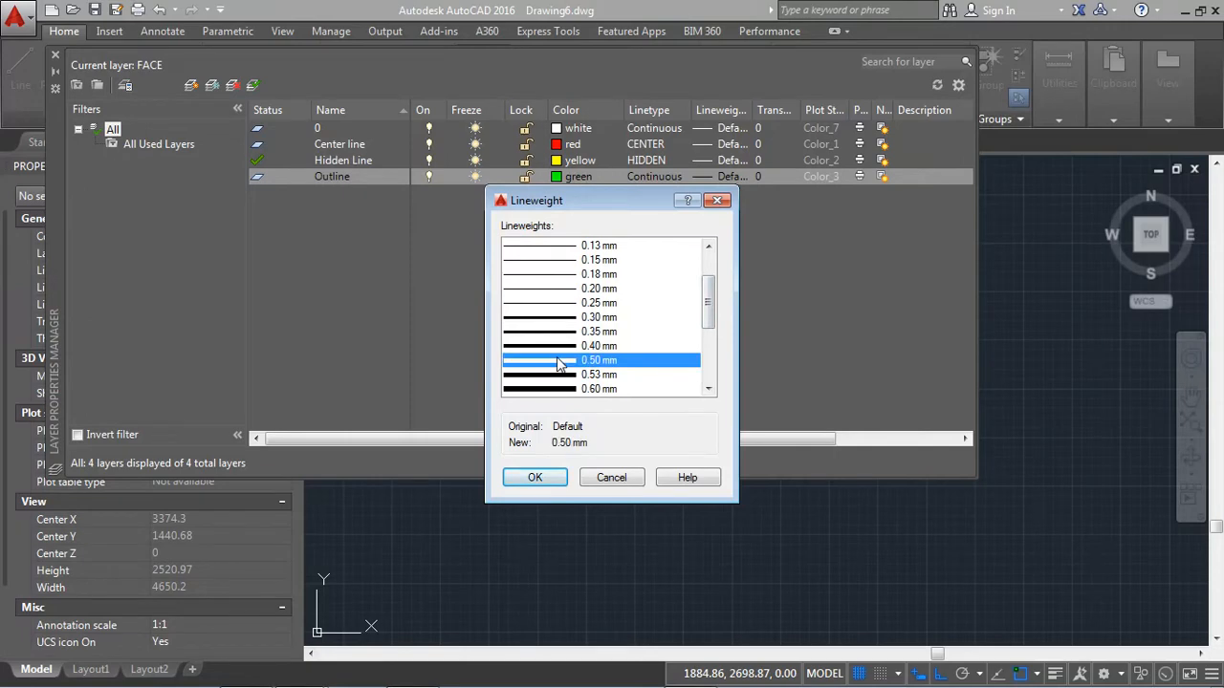
{"action": "left_click", "coordinate": [538, 477]}
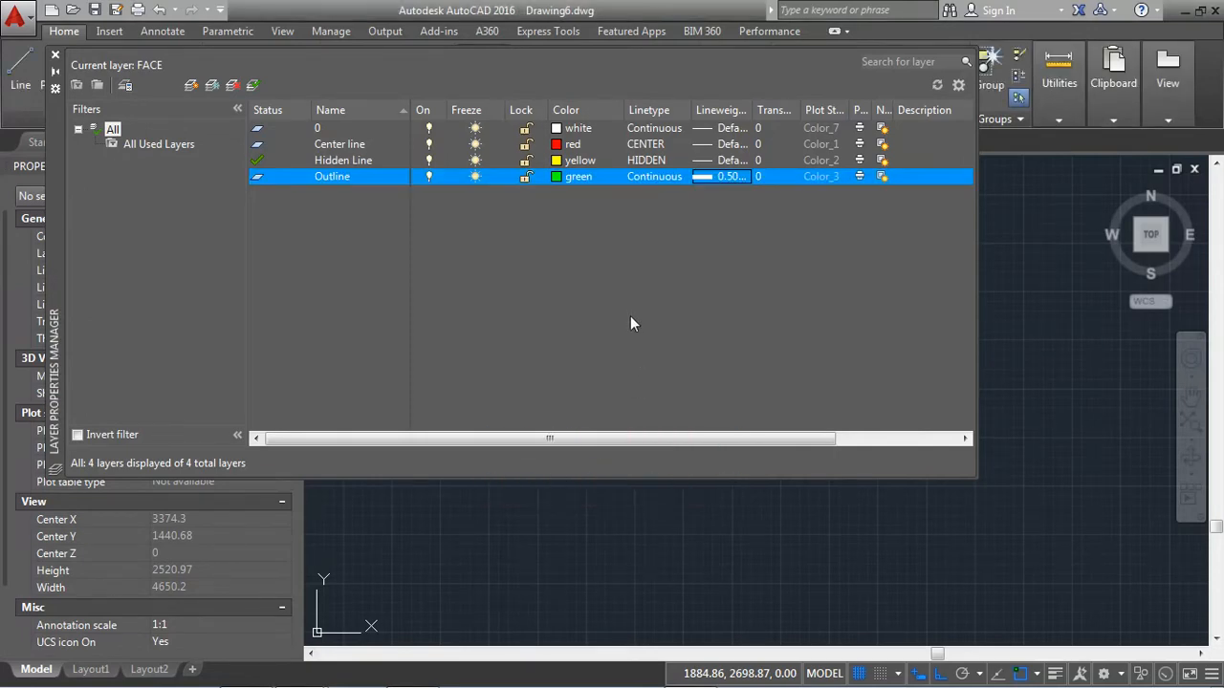
Make layer 0 current and draw a landscape rectangle in the empty drawing as the outer sheet frame
{"action": "double_click", "coordinate": [263, 130]}
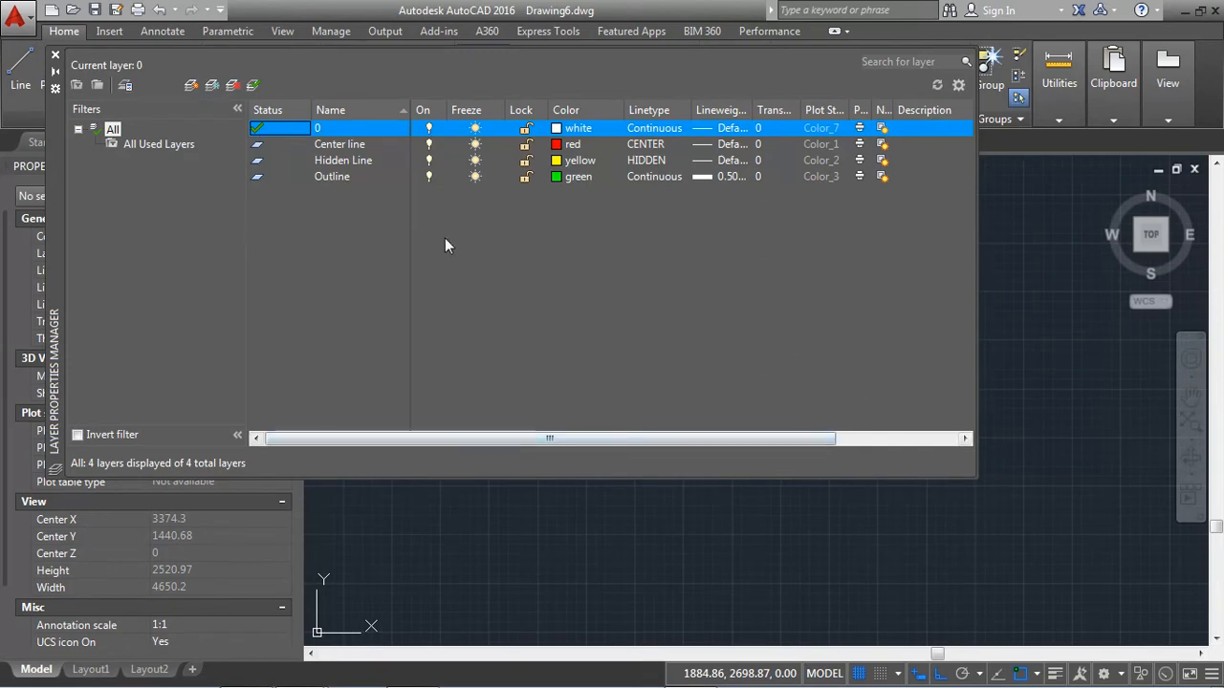
{"action": "left_click", "coordinate": [55, 56]}
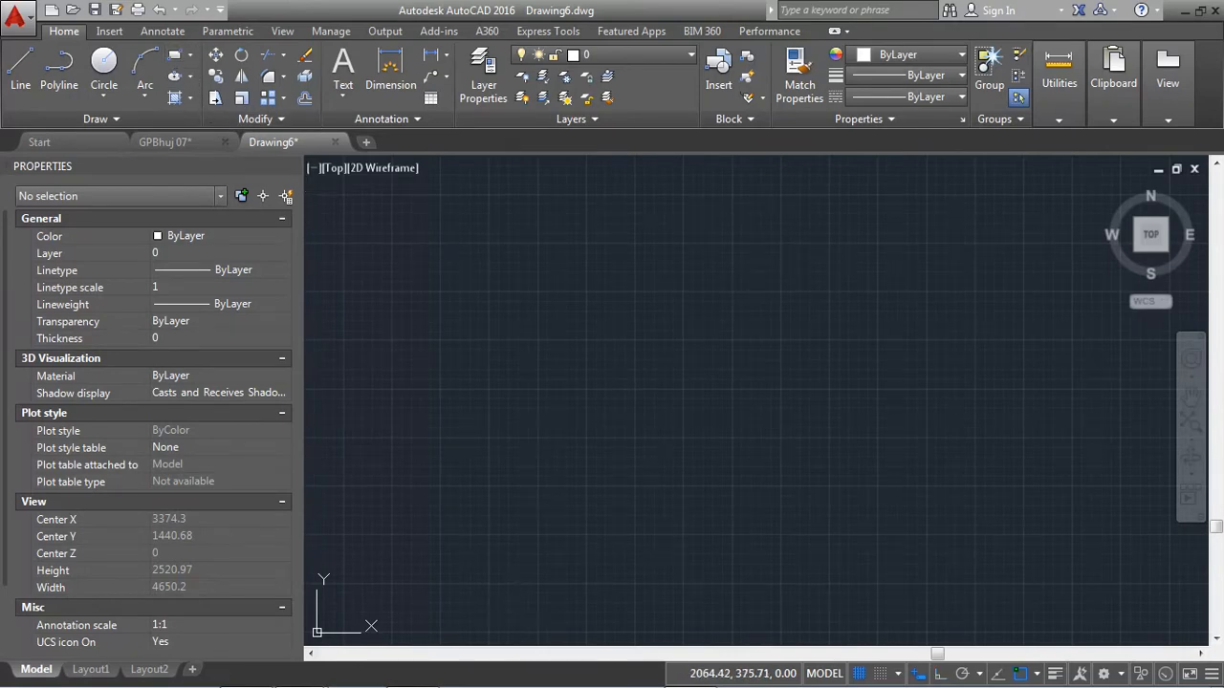
{"action": "left_click", "coordinate": [396, 564]}
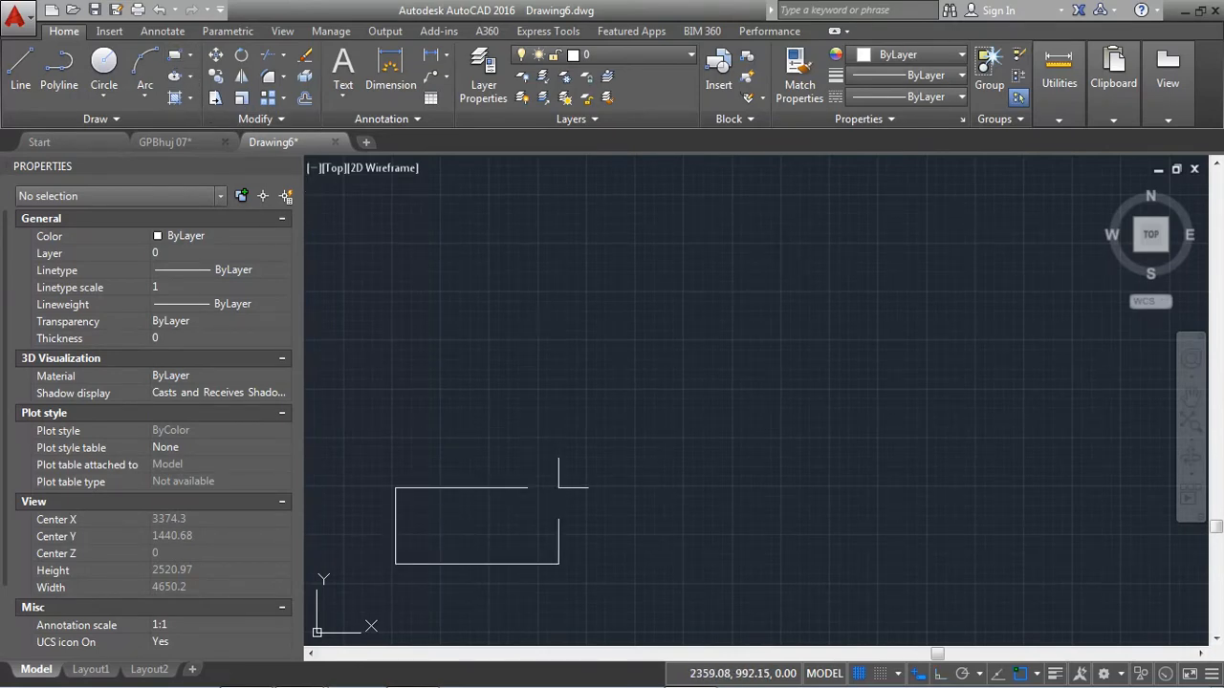
{"action": "key", "text": "Escape"}
{"action": "key", "text": "F8"}
{"action": "key", "text": "Return"}
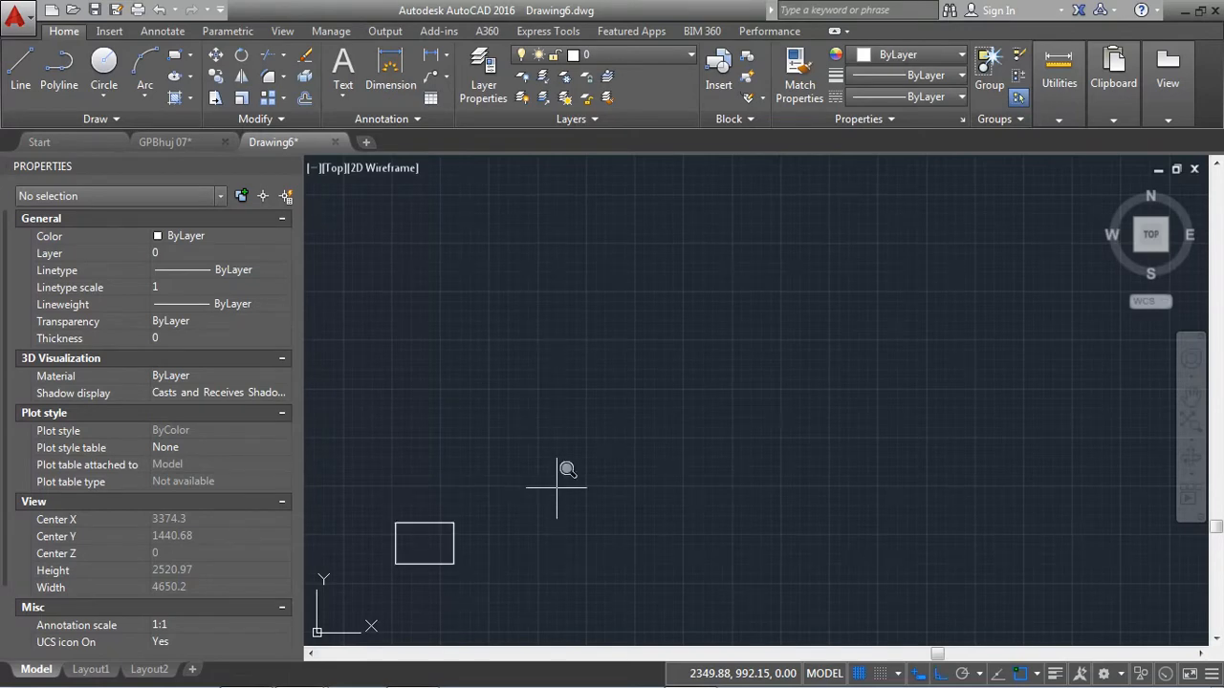
{"action": "middle_click", "coordinate": [559, 483]}
{"action": "scroll", "coordinate": [602, 438], "scroll_direction": "down", "scroll_amount": 1}
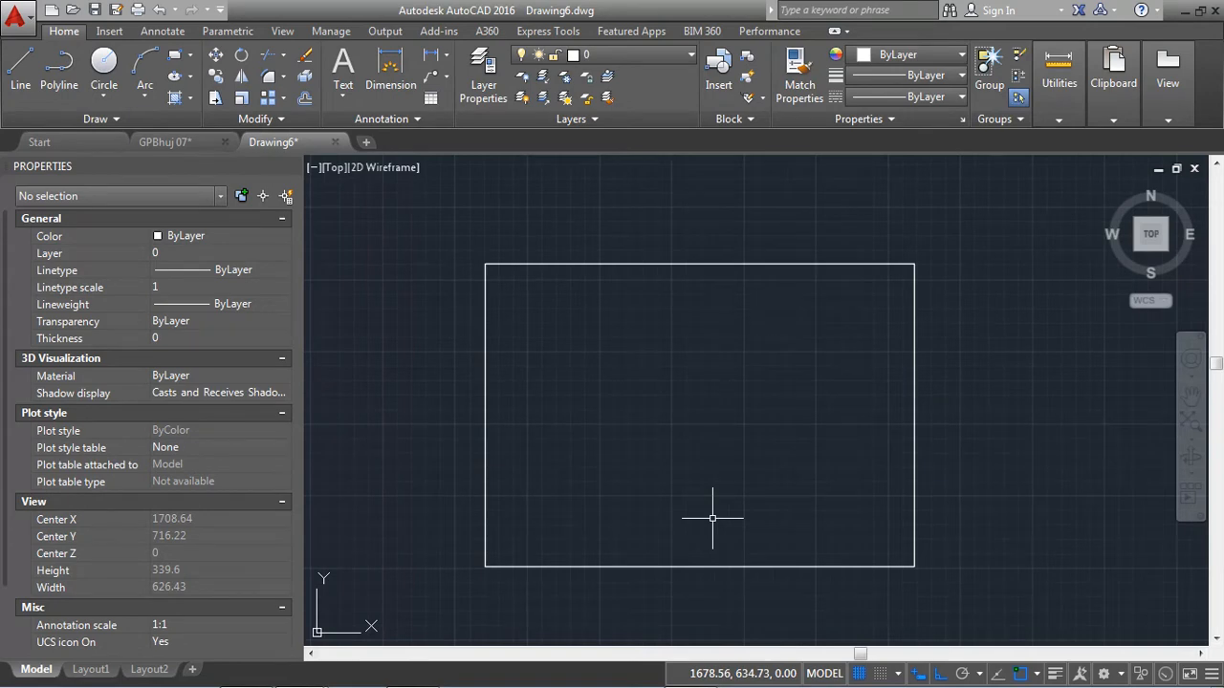
Create a new layer named "Title Block" and set its color to cyan
{"action": "left_click", "coordinate": [481, 76]}
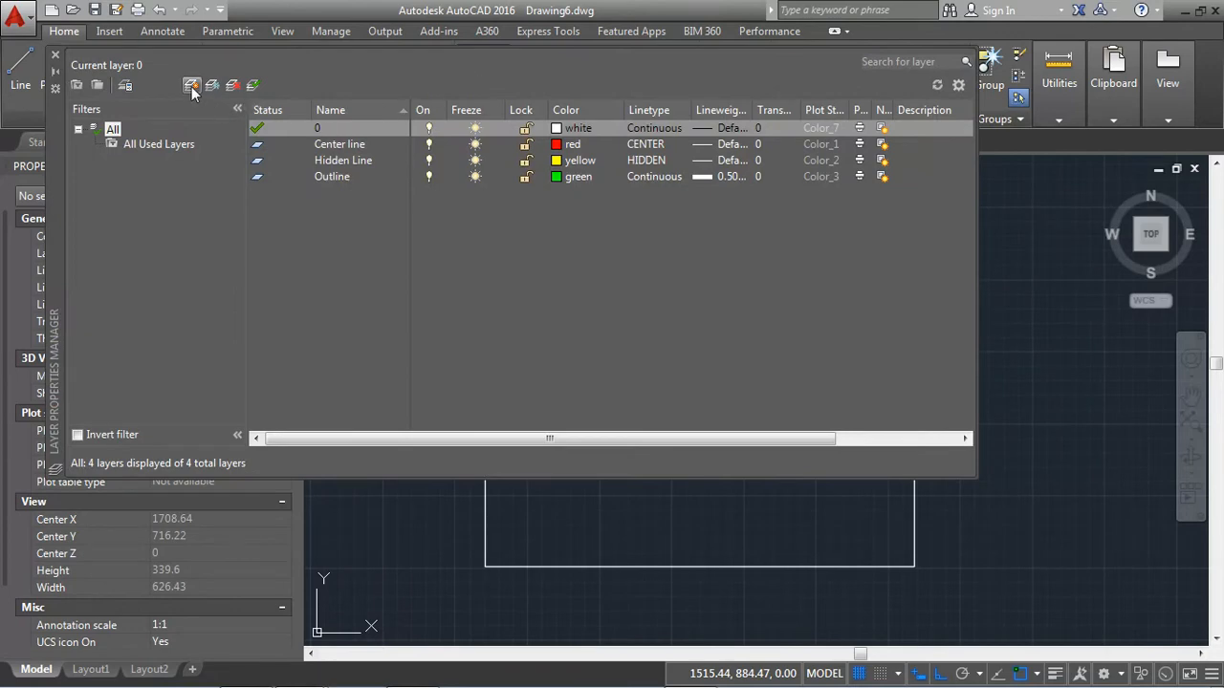
{"action": "left_click", "coordinate": [191, 86]}
{"action": "type", "text": "T"}
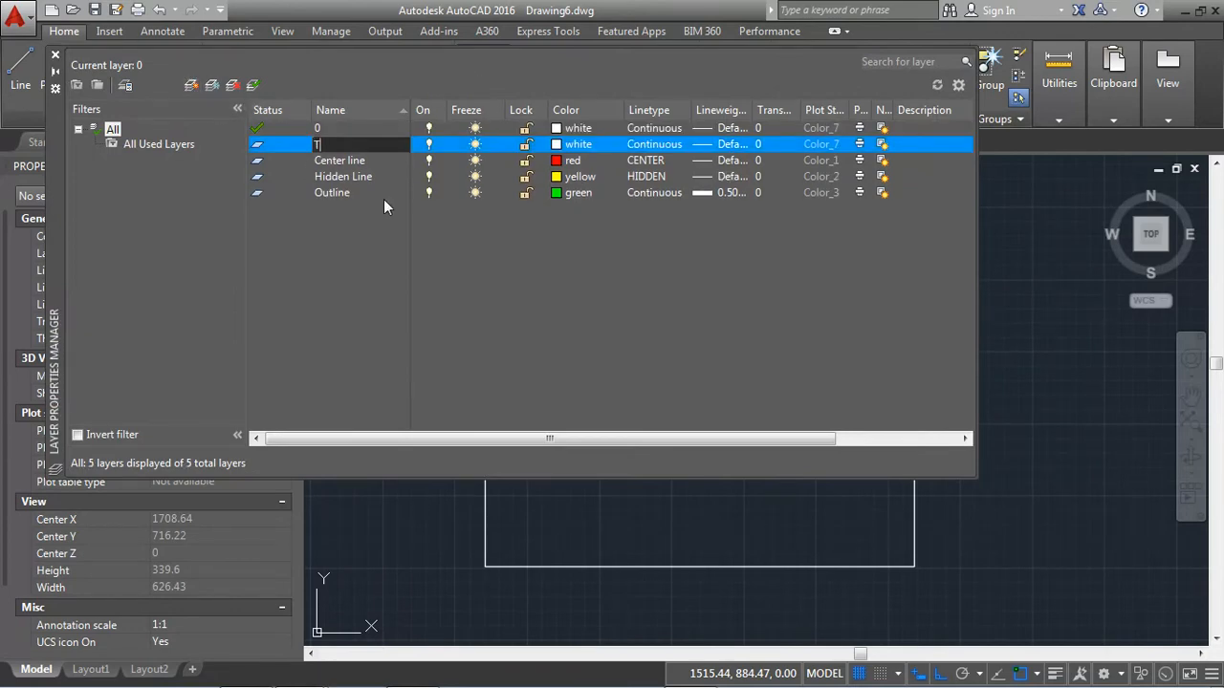
{"action": "type", "text": "itle Block"}
{"action": "key", "text": "Return"}
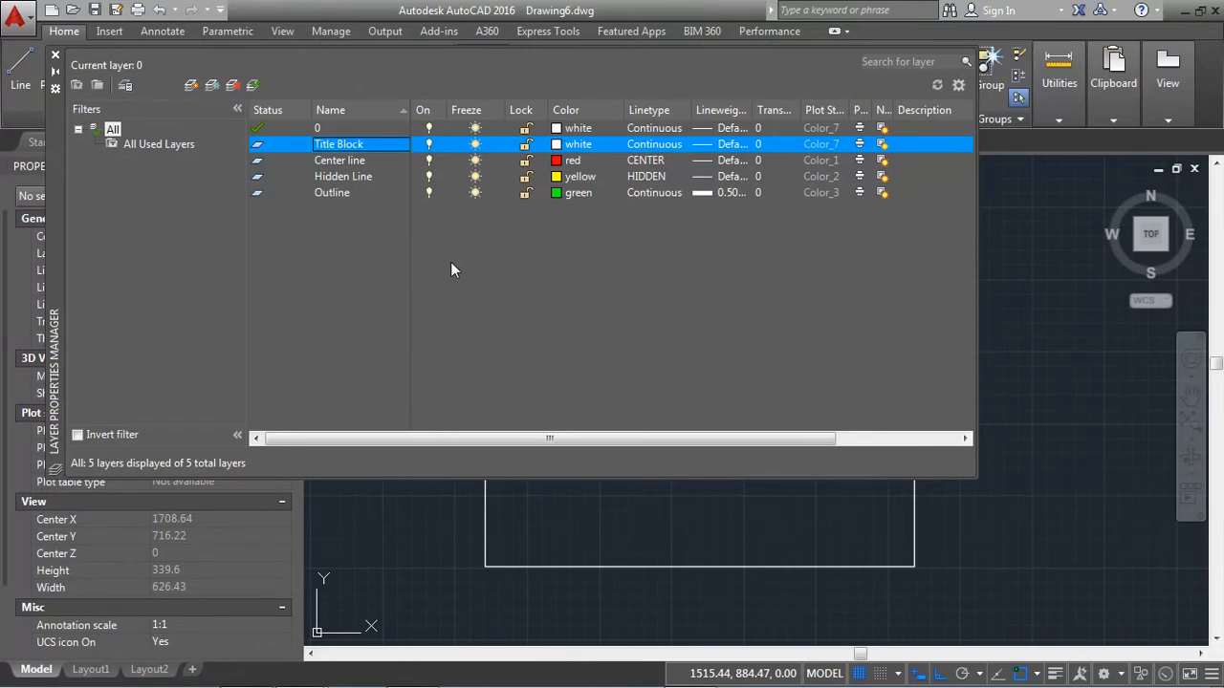
{"action": "left_click", "coordinate": [577, 144]}
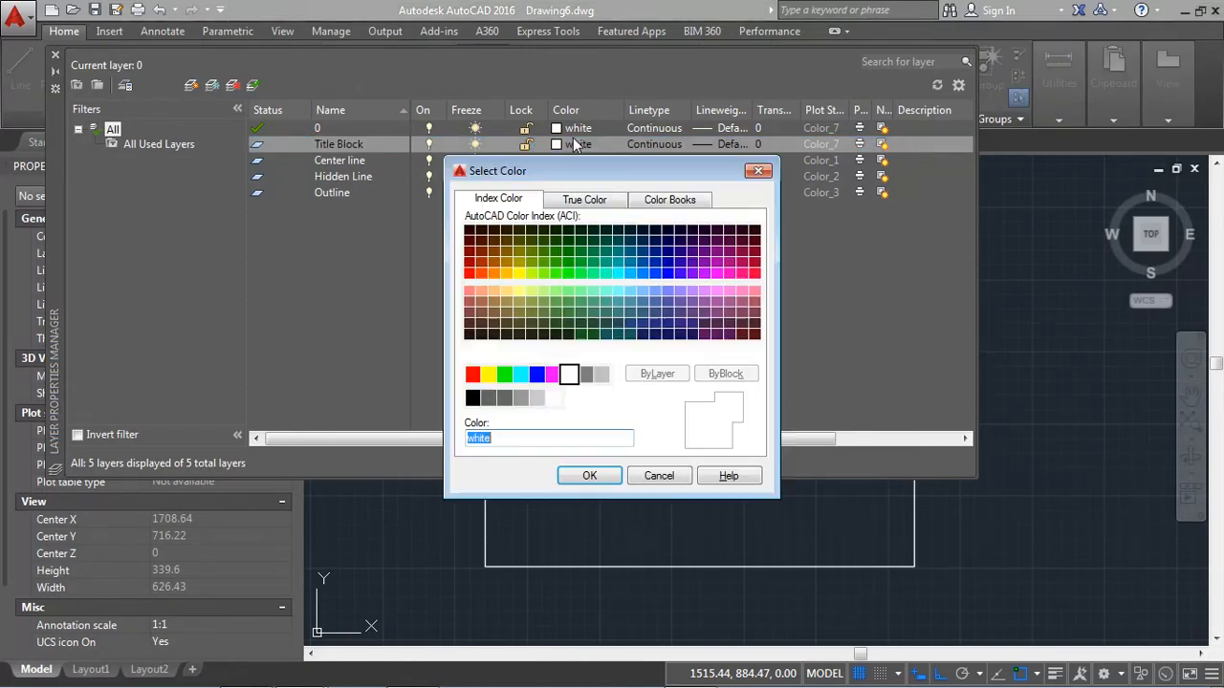
{"action": "left_click", "coordinate": [521, 375]}
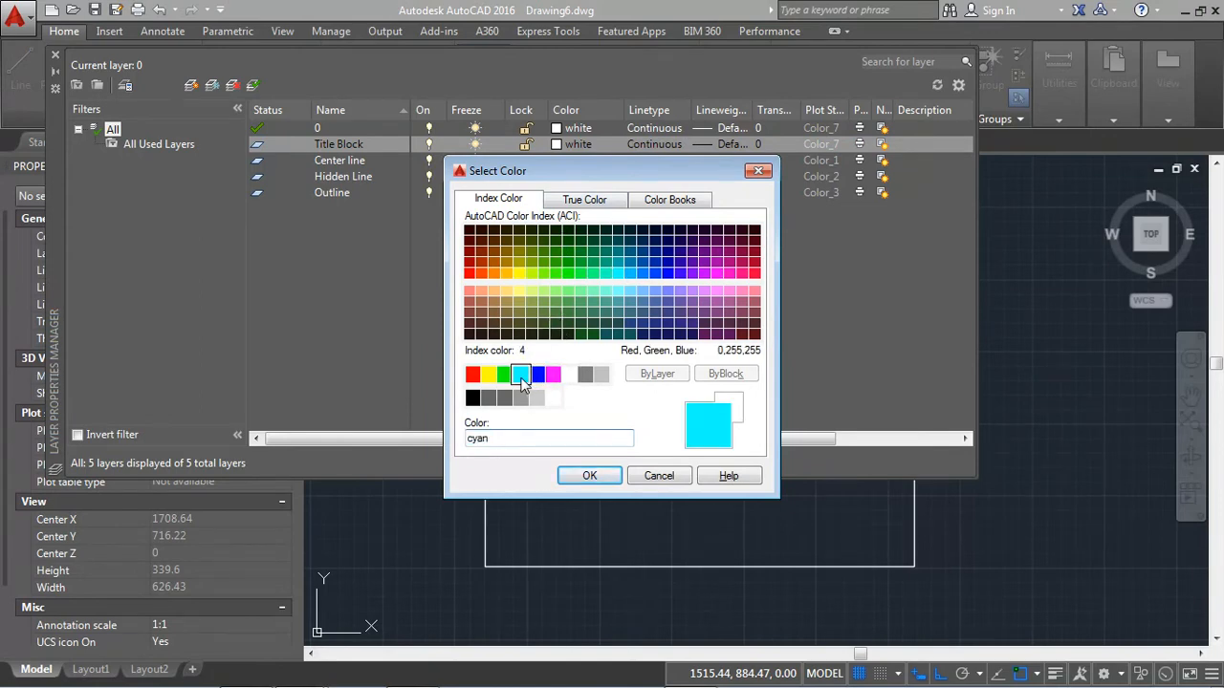
{"action": "left_click", "coordinate": [585, 475]}
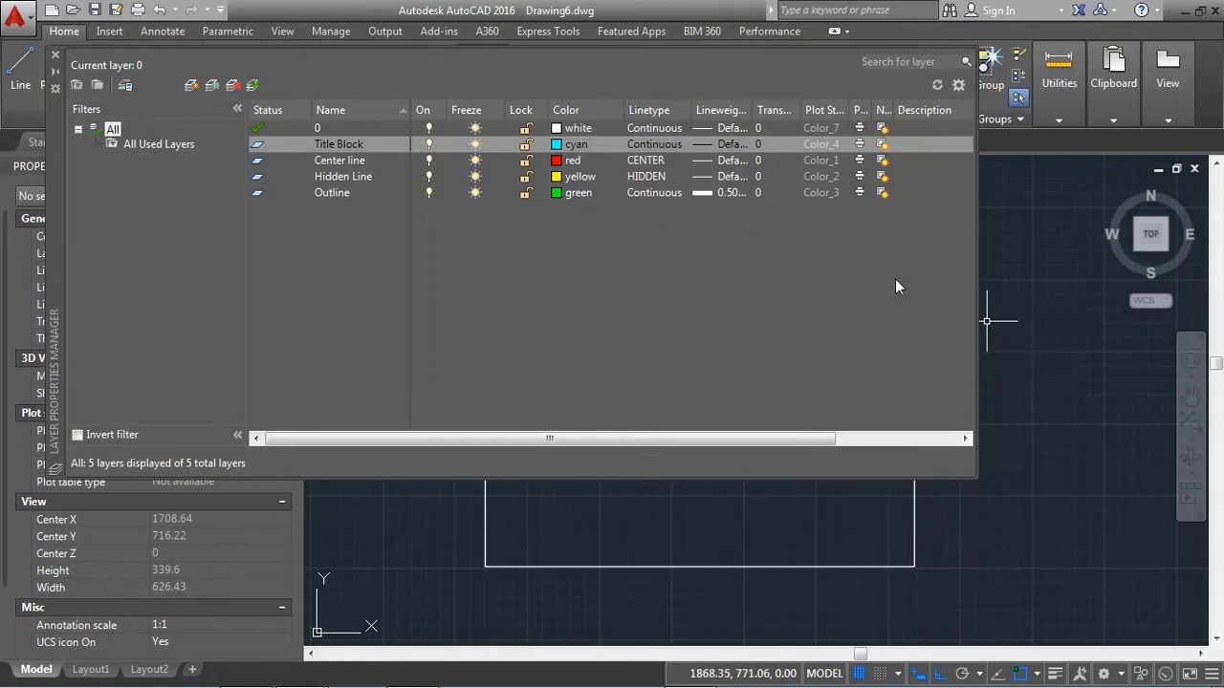
{"action": "left_click", "coordinate": [55, 60]}
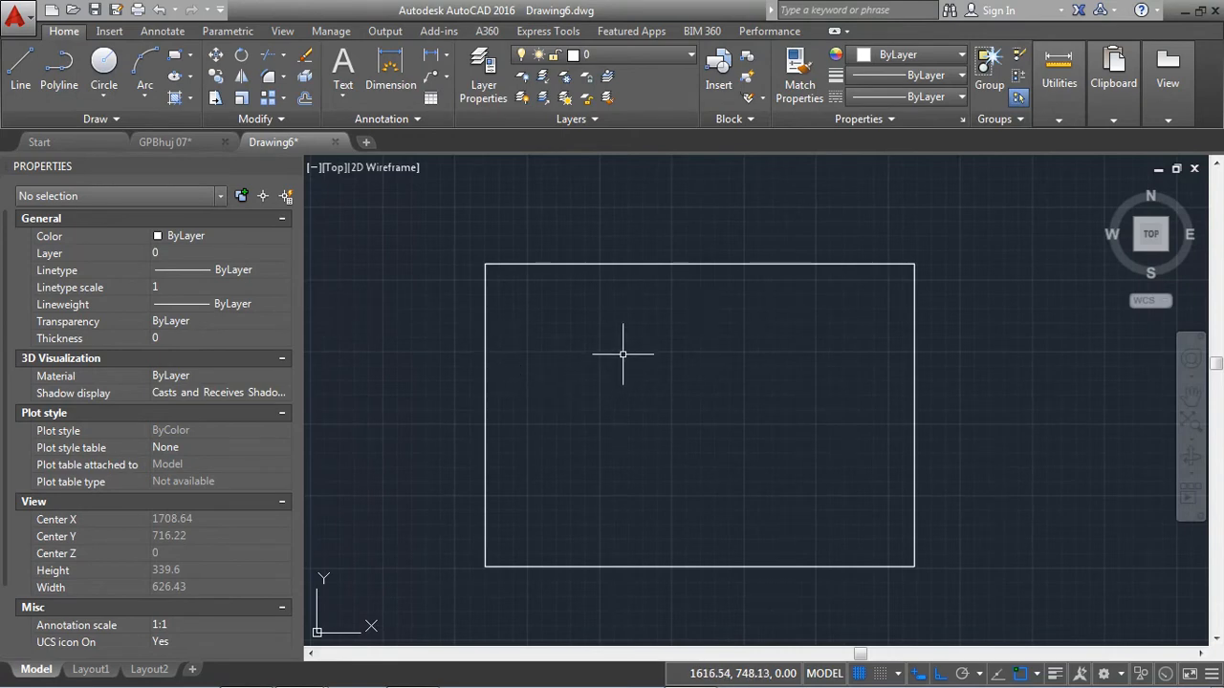
Draw a smaller horizontal rectangle about 184 units wide inside the upper part of the sheet frame
{"action": "left_click", "coordinate": [177, 60]}
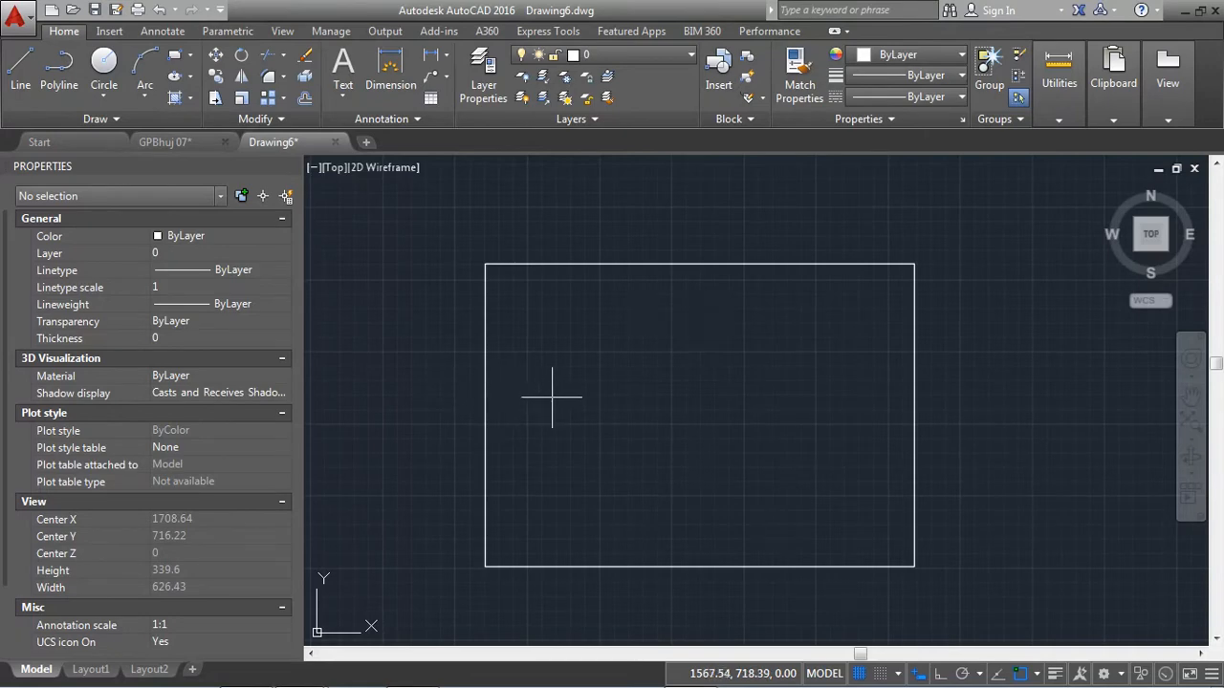
{"action": "left_click", "coordinate": [543, 382]}
{"action": "left_click", "coordinate": [682, 342]}
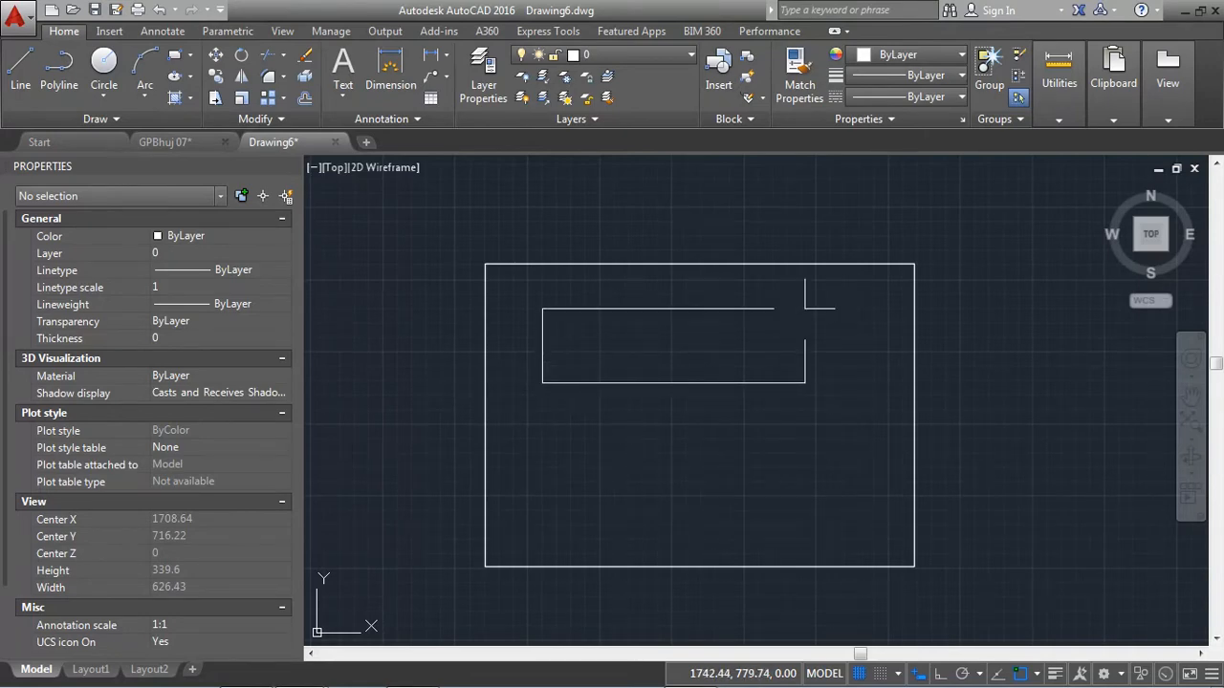
{"action": "left_click", "coordinate": [807, 301]}
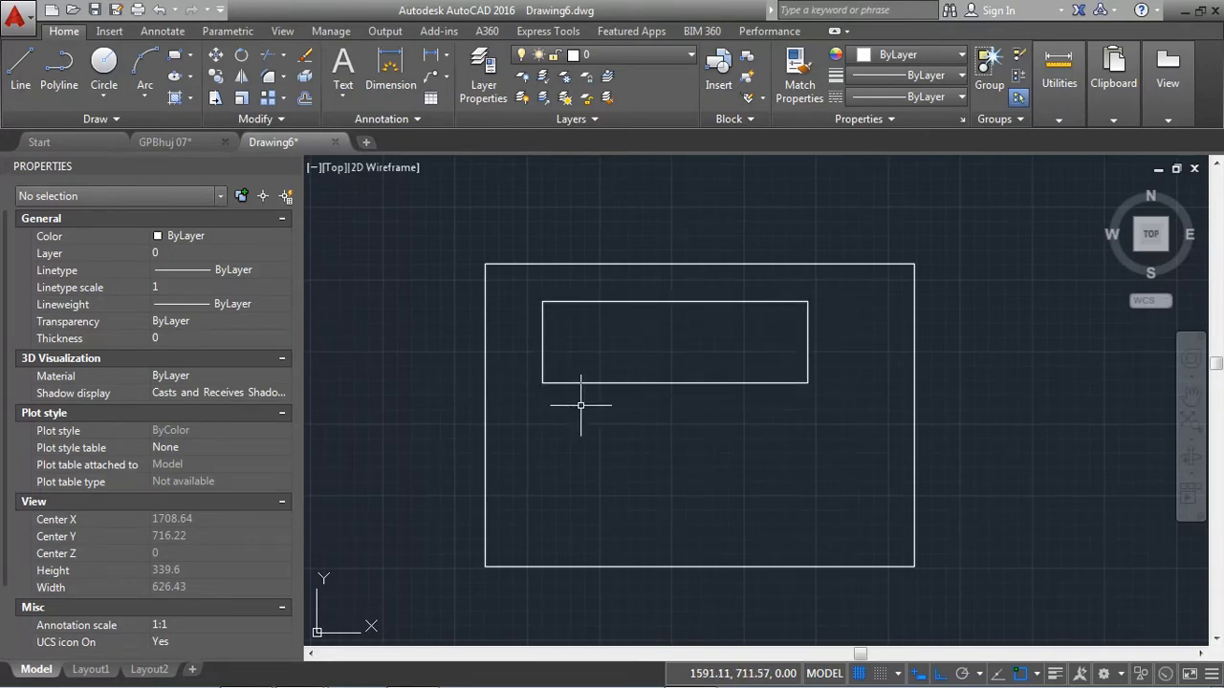
Draw a horizontal line through the midpoints of the inner rectangle's short sides and extend its right end to about 226 units long
{"action": "left_click", "coordinate": [19, 68]}
{"action": "left_click", "coordinate": [543, 343]}
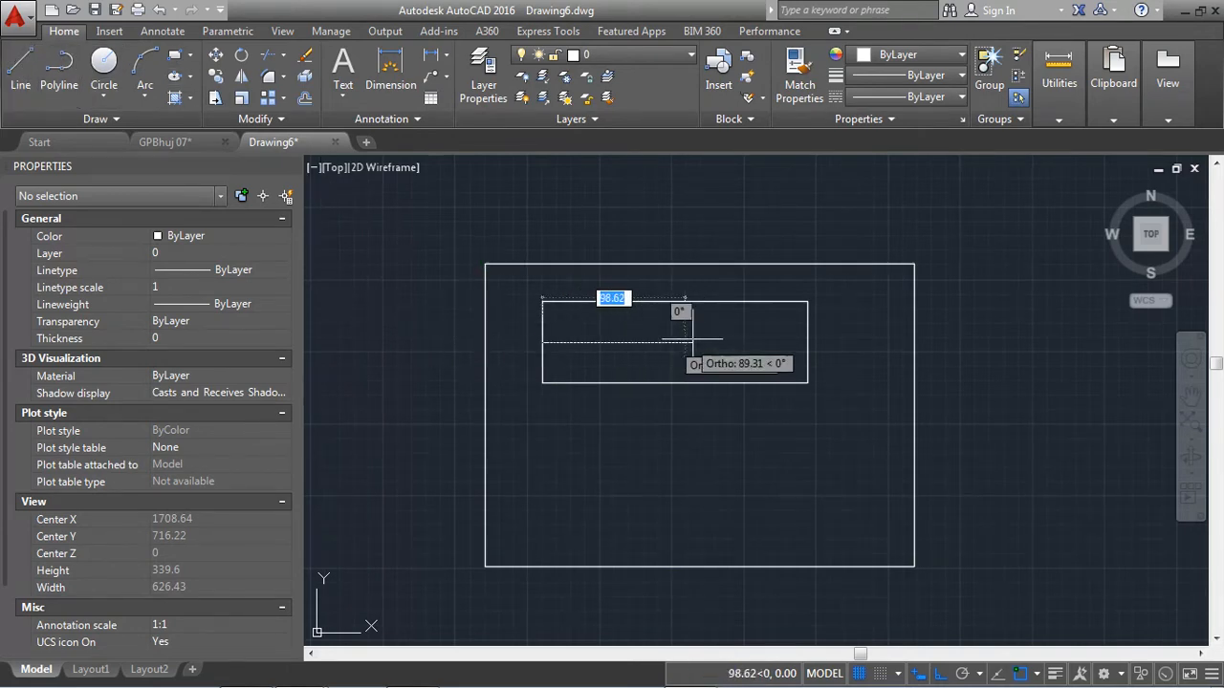
{"action": "left_click", "coordinate": [808, 343]}
{"action": "key", "text": "Return"}
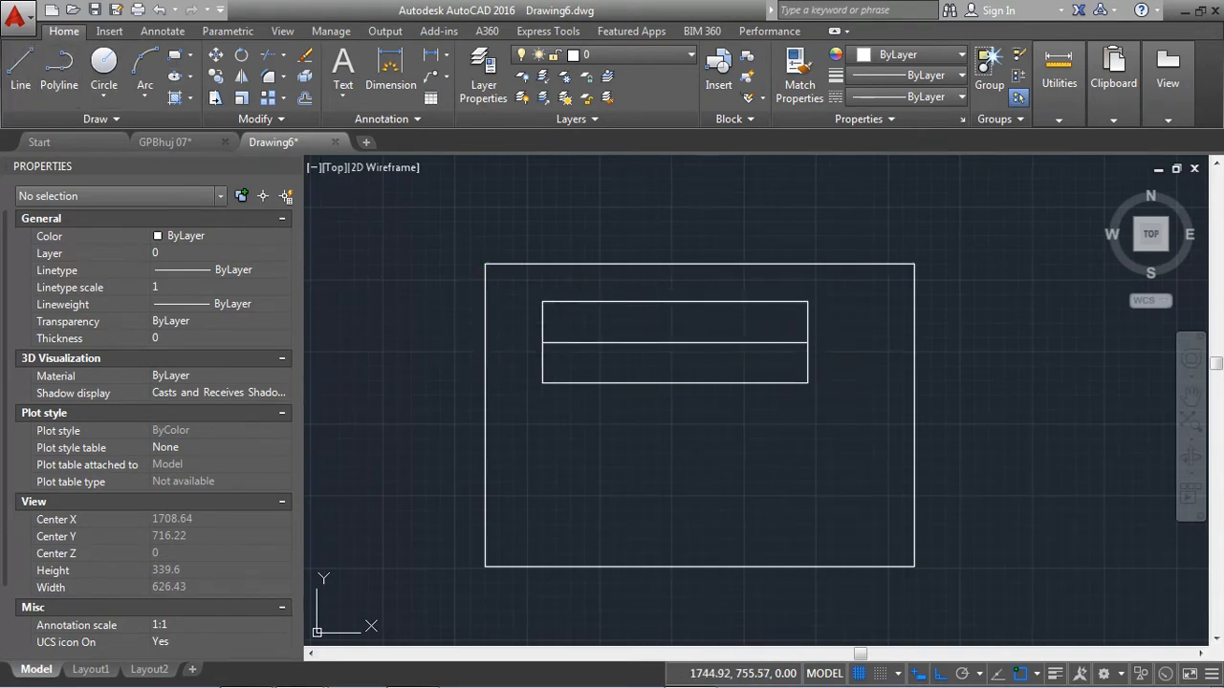
{"action": "left_click", "coordinate": [780, 356]}
{"action": "left_click", "coordinate": [732, 337]}
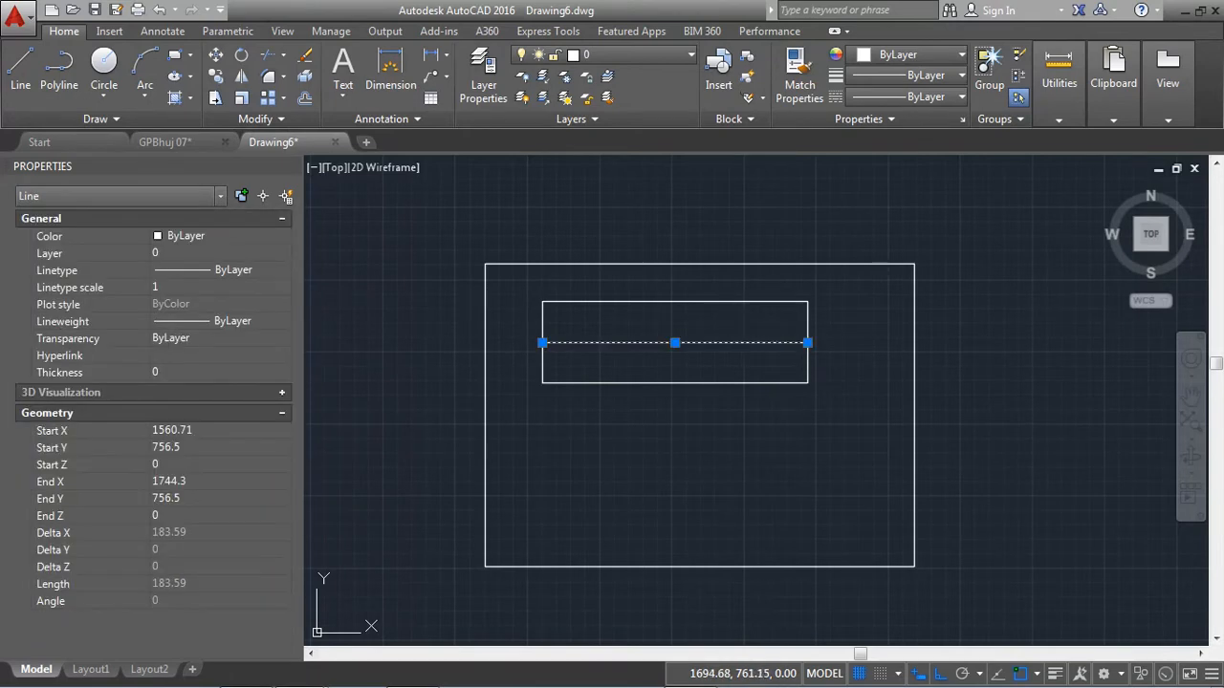
{"action": "left_click", "coordinate": [868, 343]}
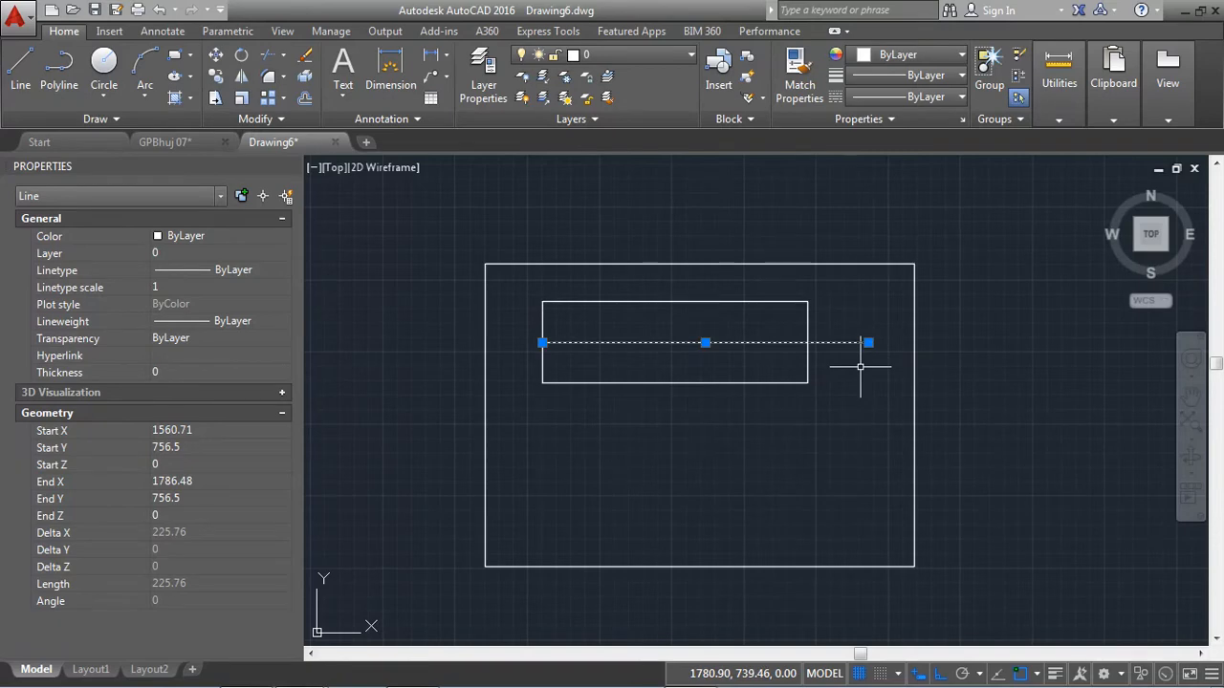
Try to move the extended horizontal line and undo the move
{"action": "type", "text": "m"}
{"action": "key", "text": "Return"}
{"action": "key", "text": "Return"}
{"action": "left_click", "coordinate": [829, 416]}
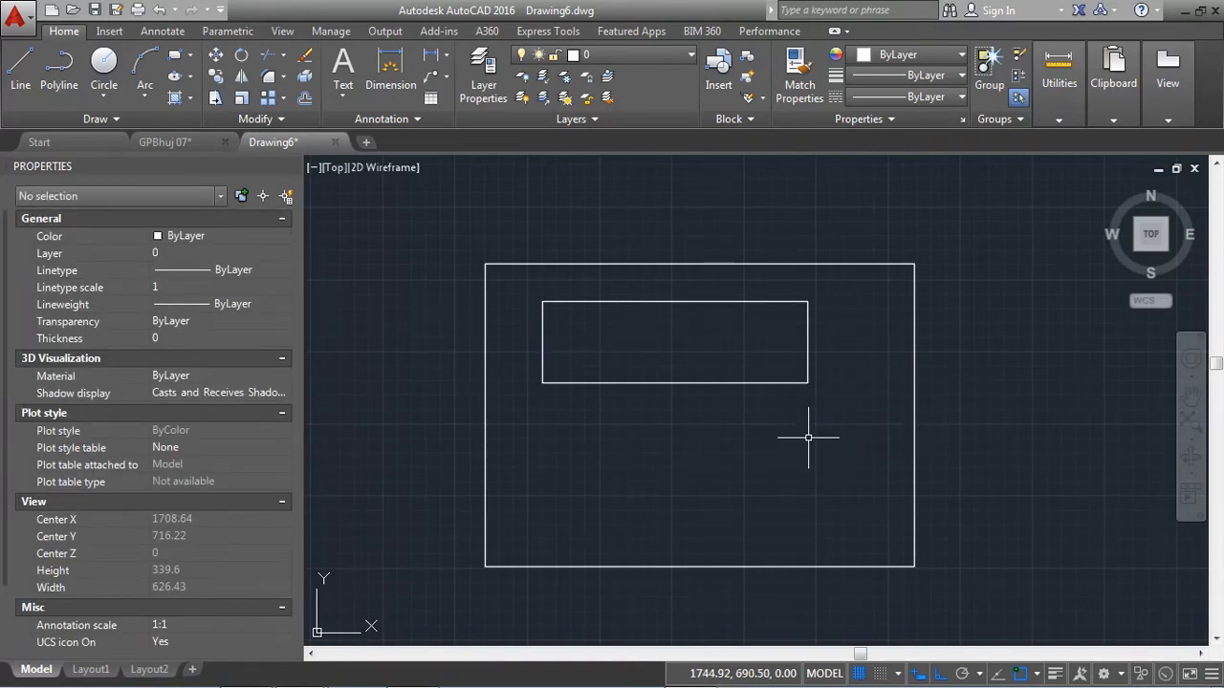
{"action": "key", "text": "ctrl+z"}
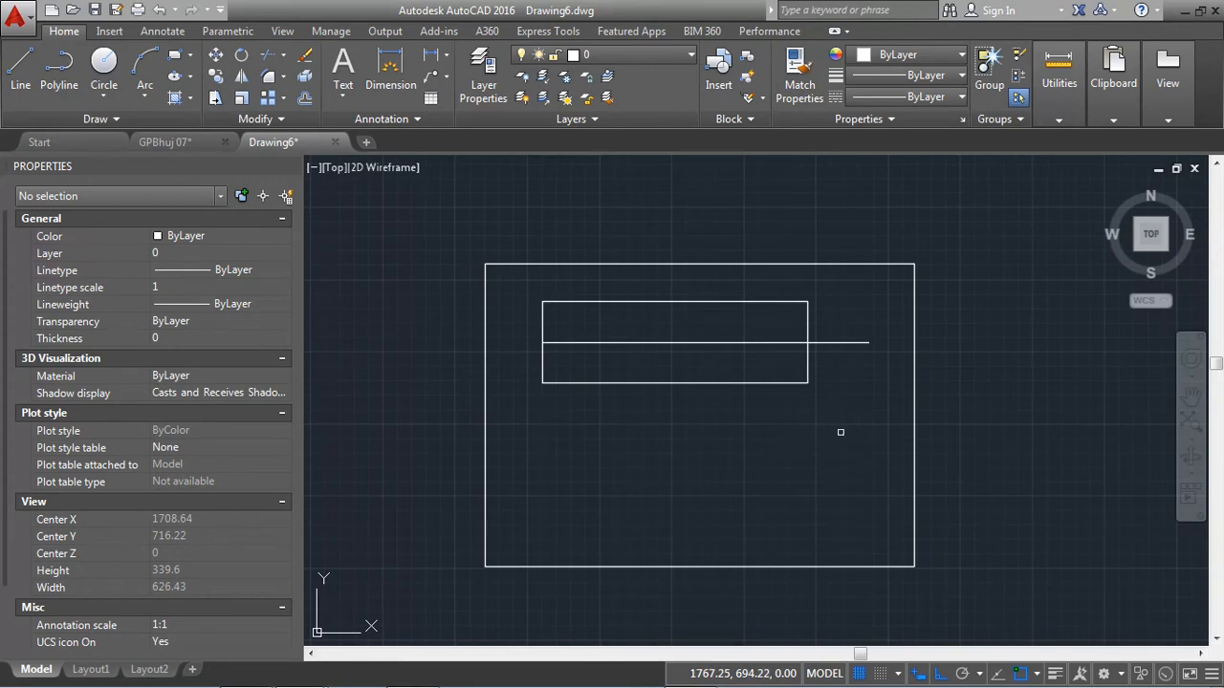
Move the horizontal line left so that it extends past both short sides of the inner rectangle
{"action": "left_click", "coordinate": [856, 342]}
{"action": "key", "text": "Return"}
{"action": "left_click", "coordinate": [834, 452]}
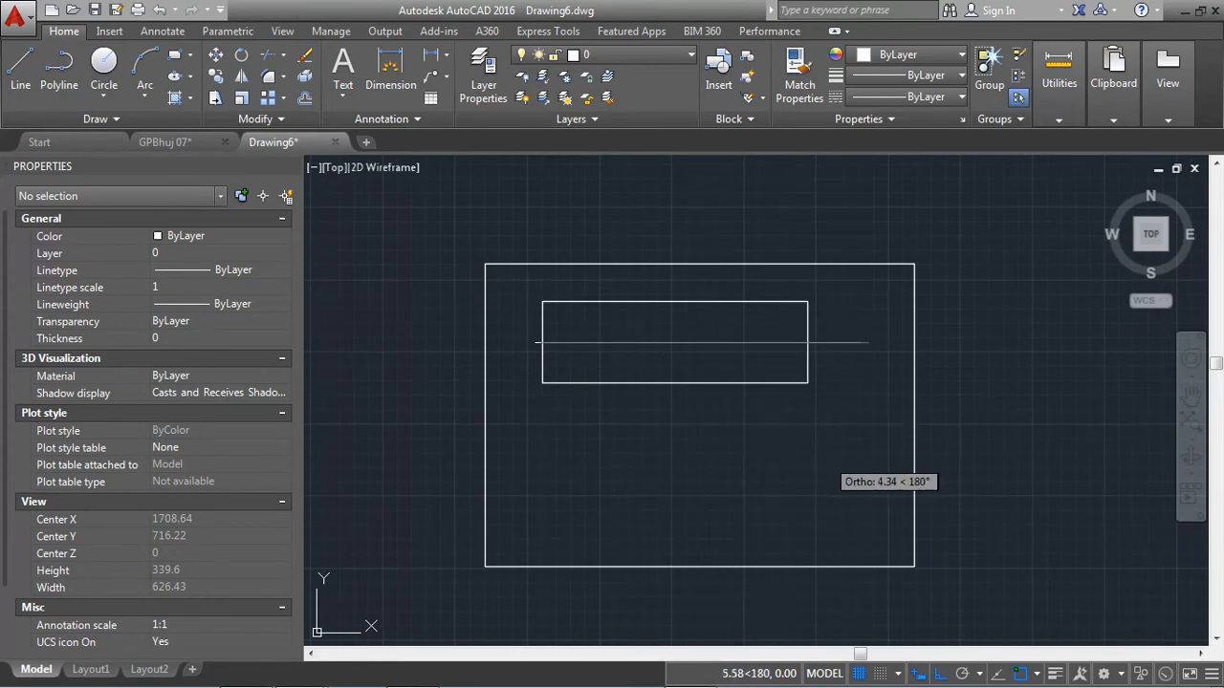
{"action": "left_click", "coordinate": [805, 449]}
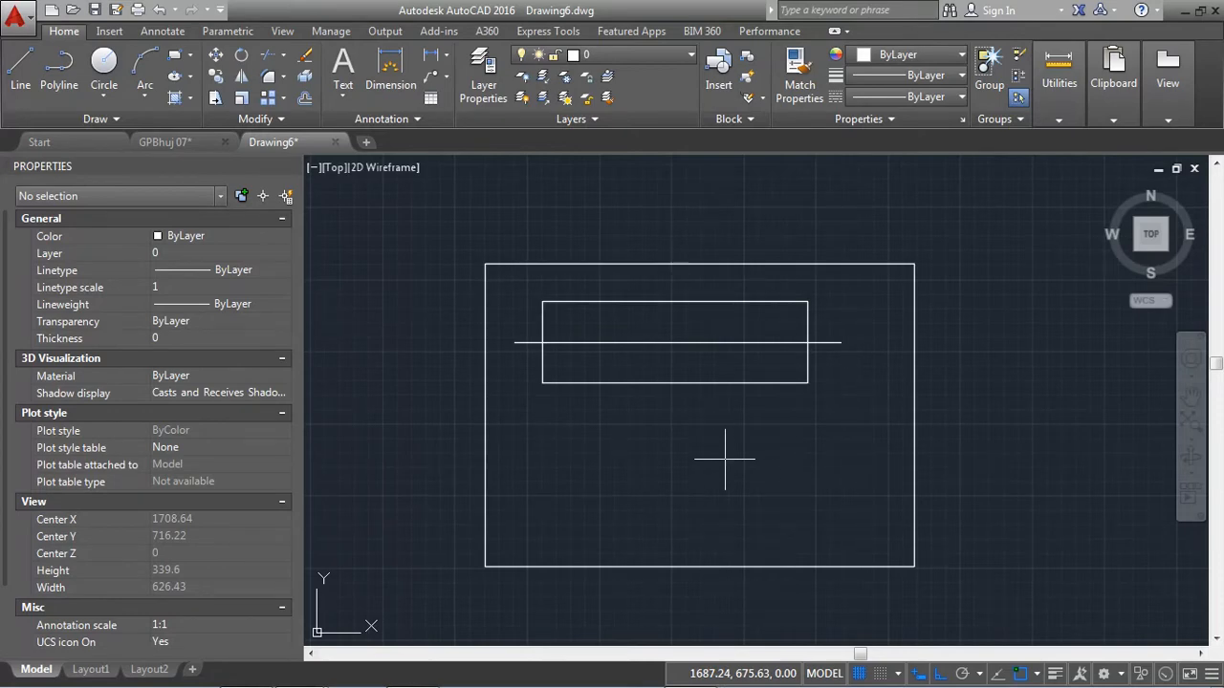
Draw a line below the middle line from the inner rectangle's right side perpendicular to its left side
{"action": "left_click", "coordinate": [808, 364]}
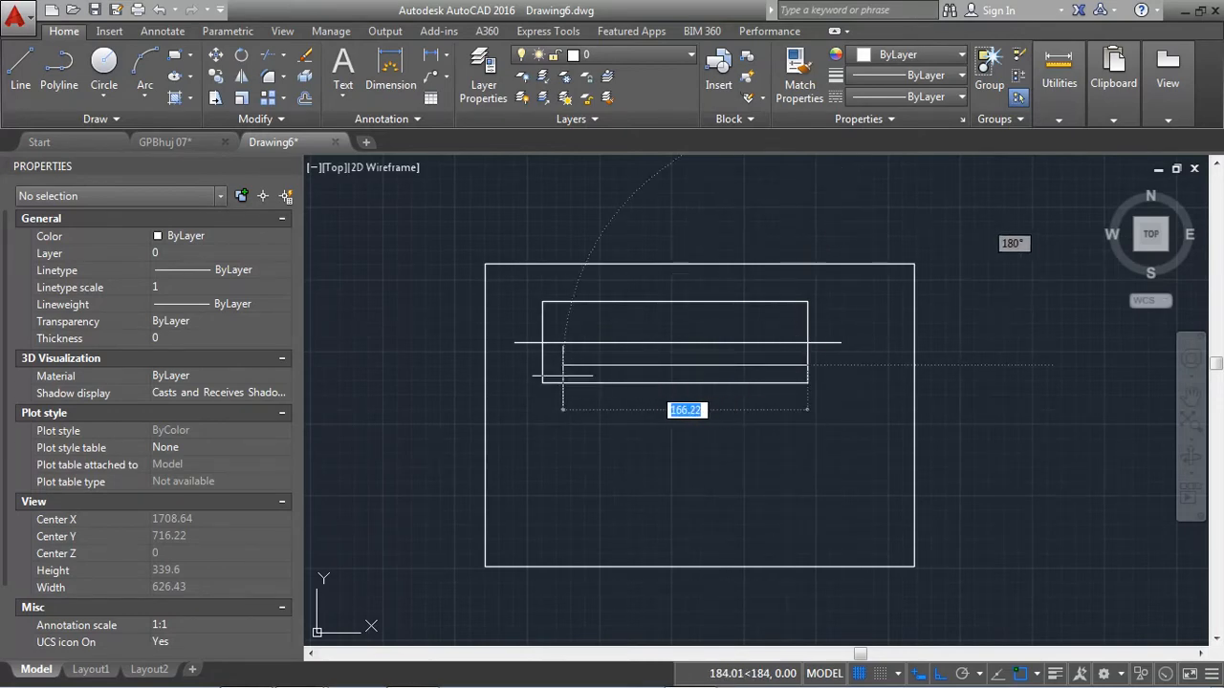
{"action": "type", "text": "per"}
{"action": "key", "text": "Return"}
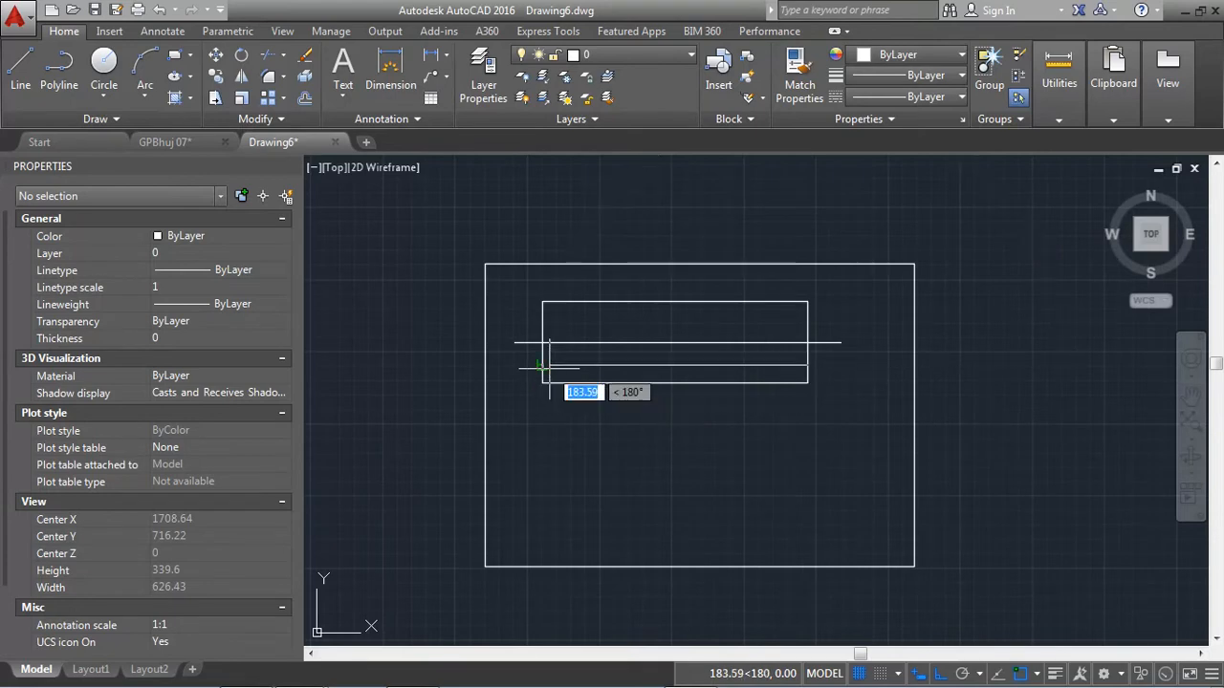
{"action": "left_click", "coordinate": [540, 366]}
{"action": "key", "text": "Return"}
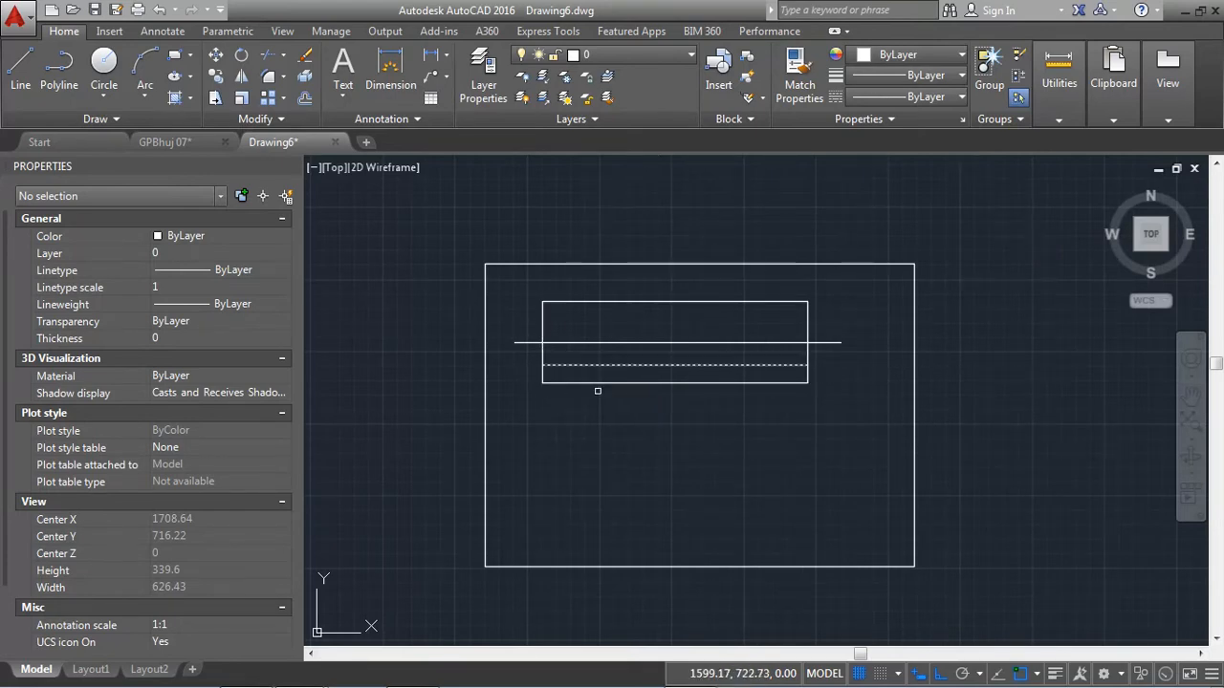
Mirror the lower inner line about the horizontal middle line, keeping the original
{"action": "key", "text": "Return"}
{"action": "left_click", "coordinate": [590, 342]}
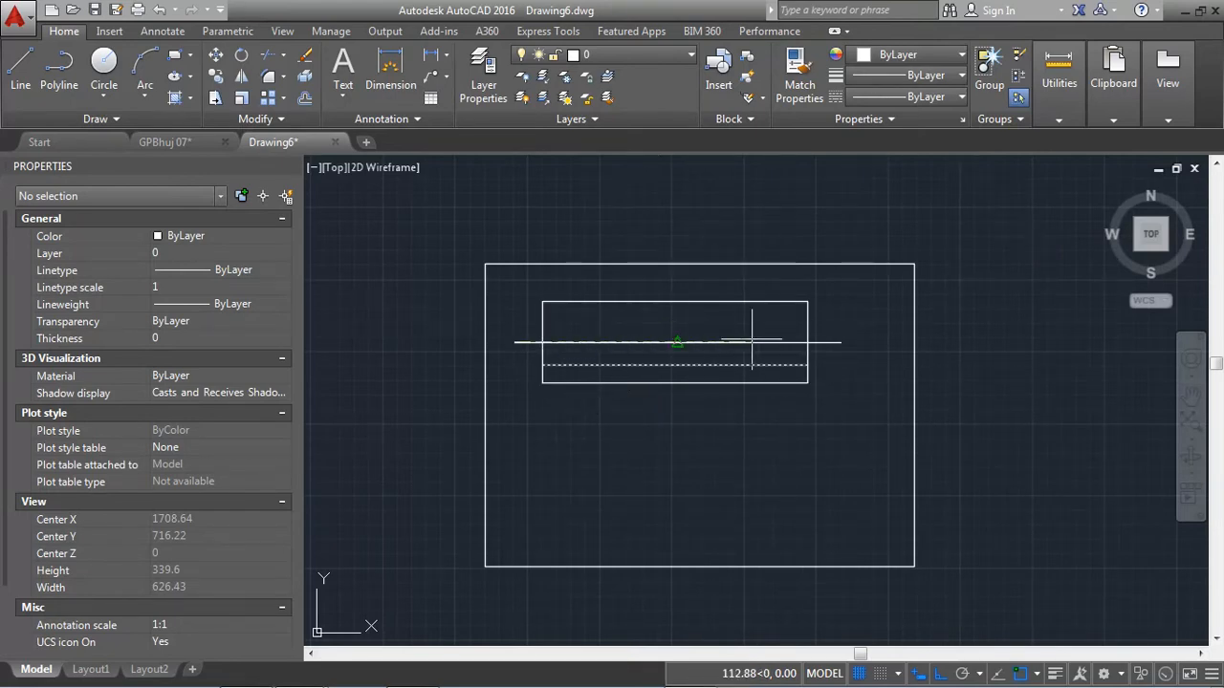
{"action": "left_click", "coordinate": [857, 336]}
{"action": "key", "text": "Return"}
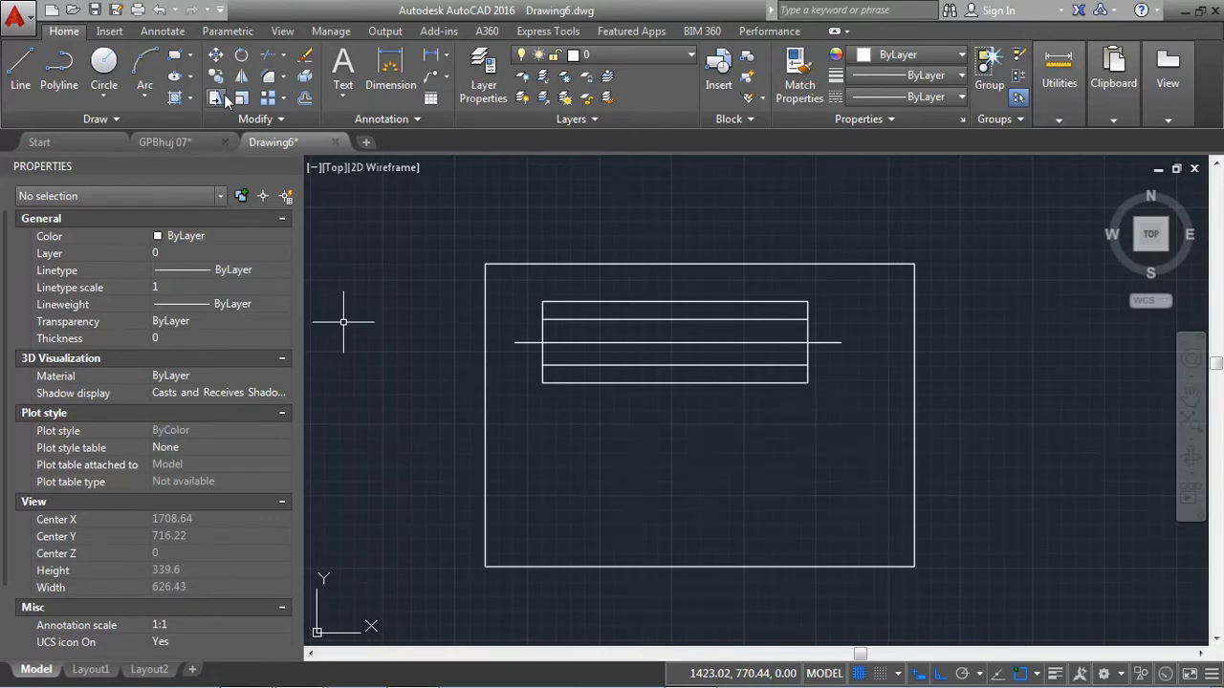
Create a new layer named Dimensions
{"action": "left_click", "coordinate": [476, 77]}
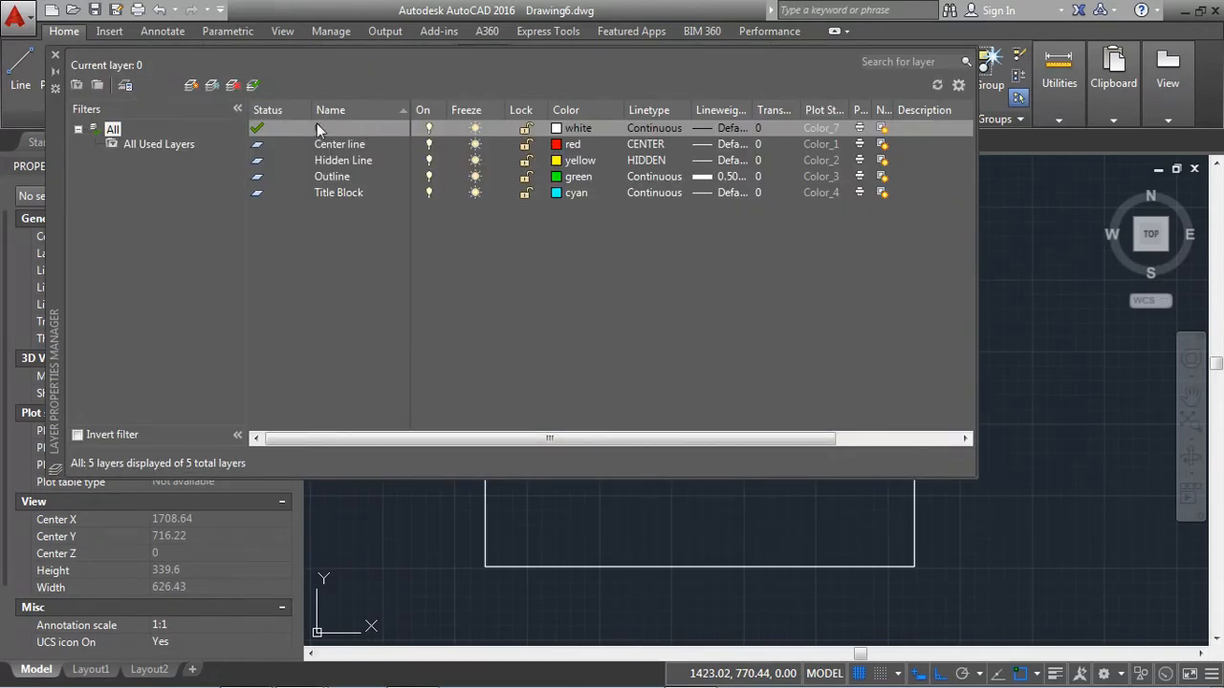
{"action": "left_click", "coordinate": [192, 86]}
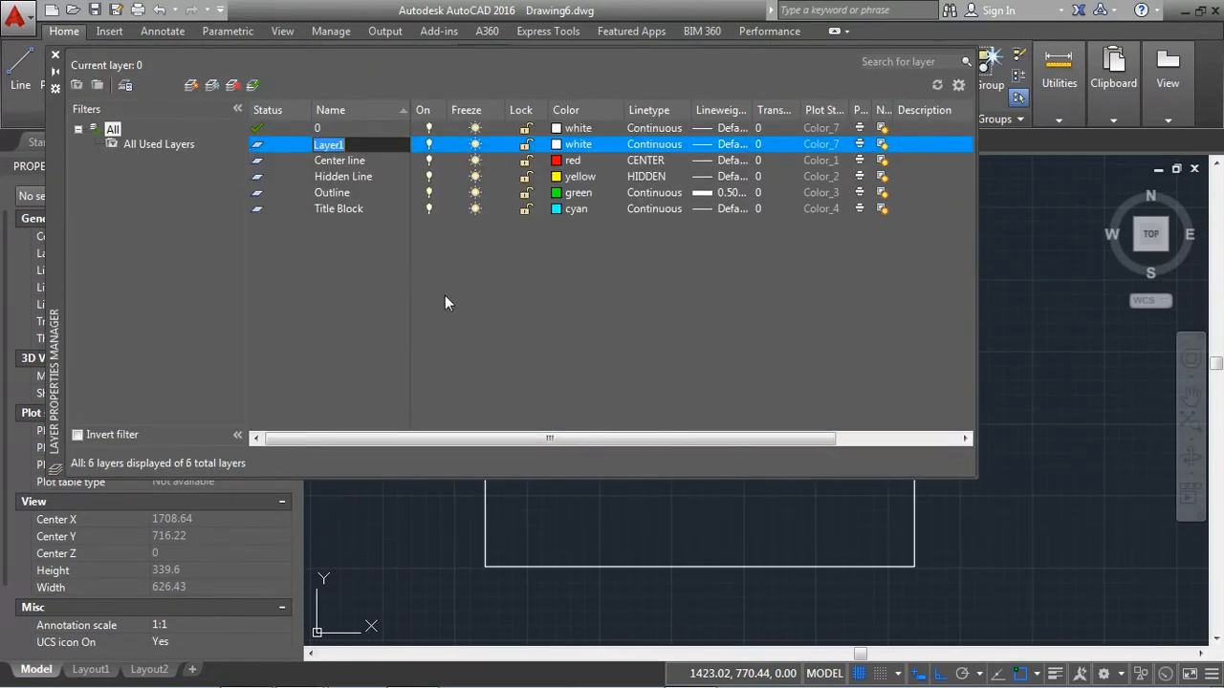
{"action": "type", "text": "Dimne"}
{"action": "key", "text": "BackSpace"}
{"action": "key", "text": "BackSpace"}
{"action": "type", "text": "ensions"}
Set the Dimensions layer's colour to magenta and close the layer manager
{"action": "left_click", "coordinate": [572, 144]}
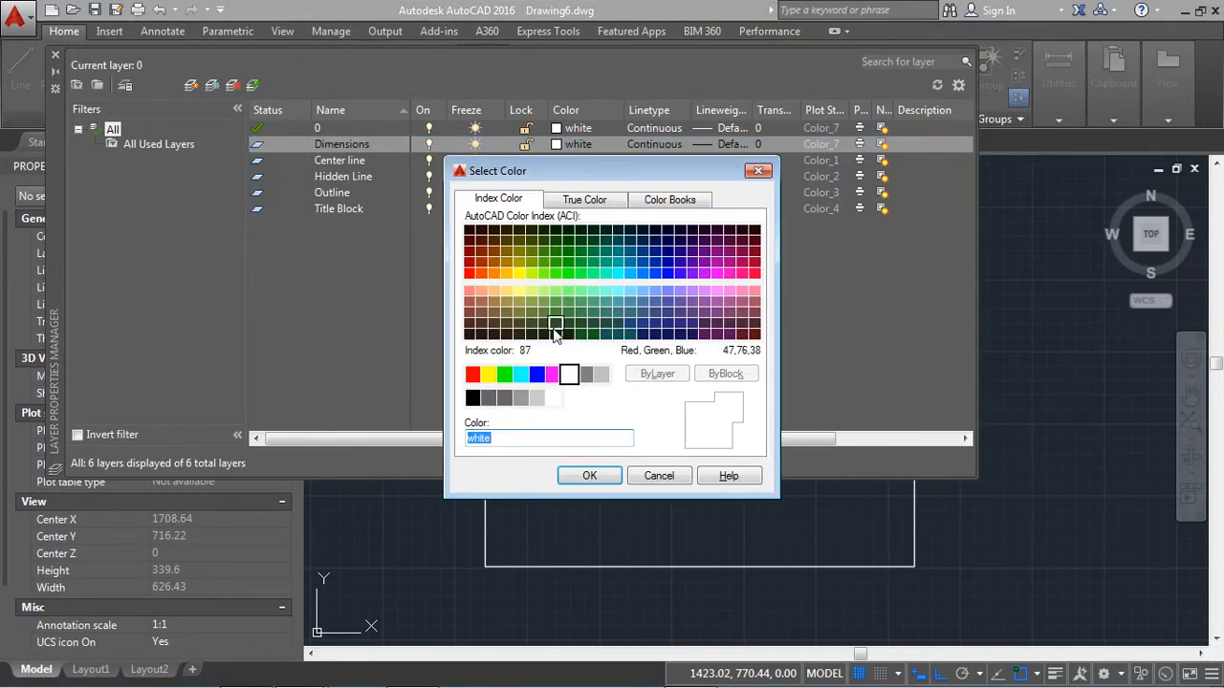
{"action": "left_click", "coordinate": [552, 374]}
{"action": "left_click", "coordinate": [589, 475]}
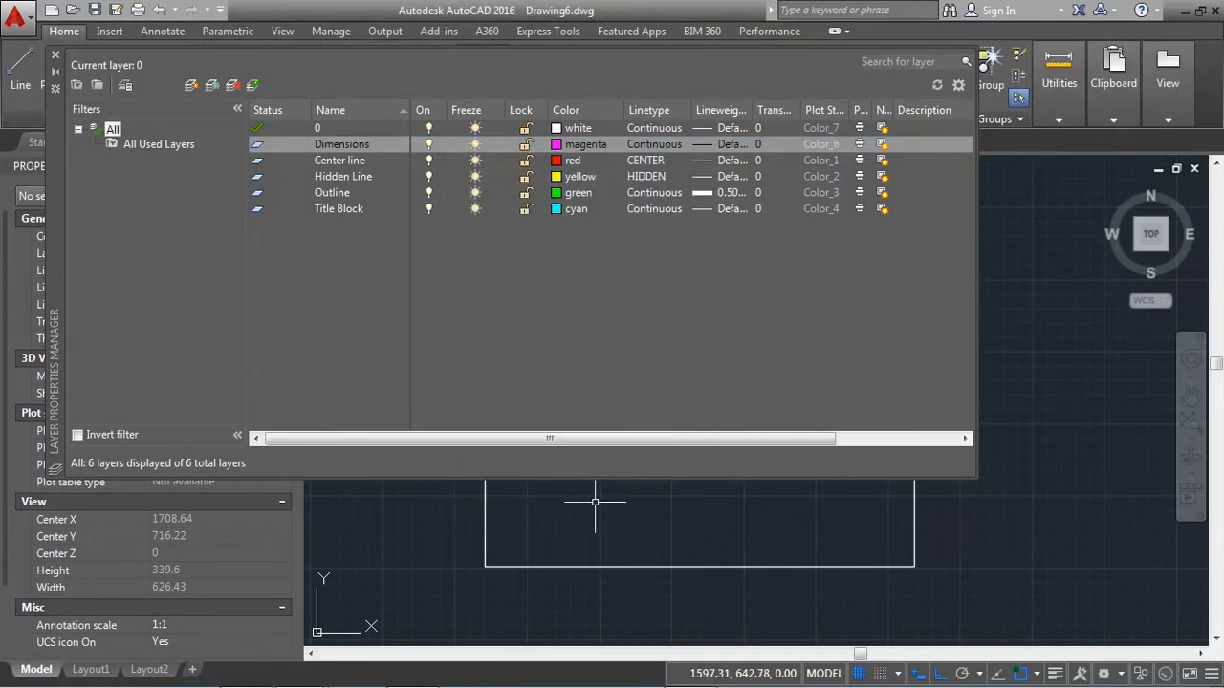
{"action": "left_click", "coordinate": [55, 55]}
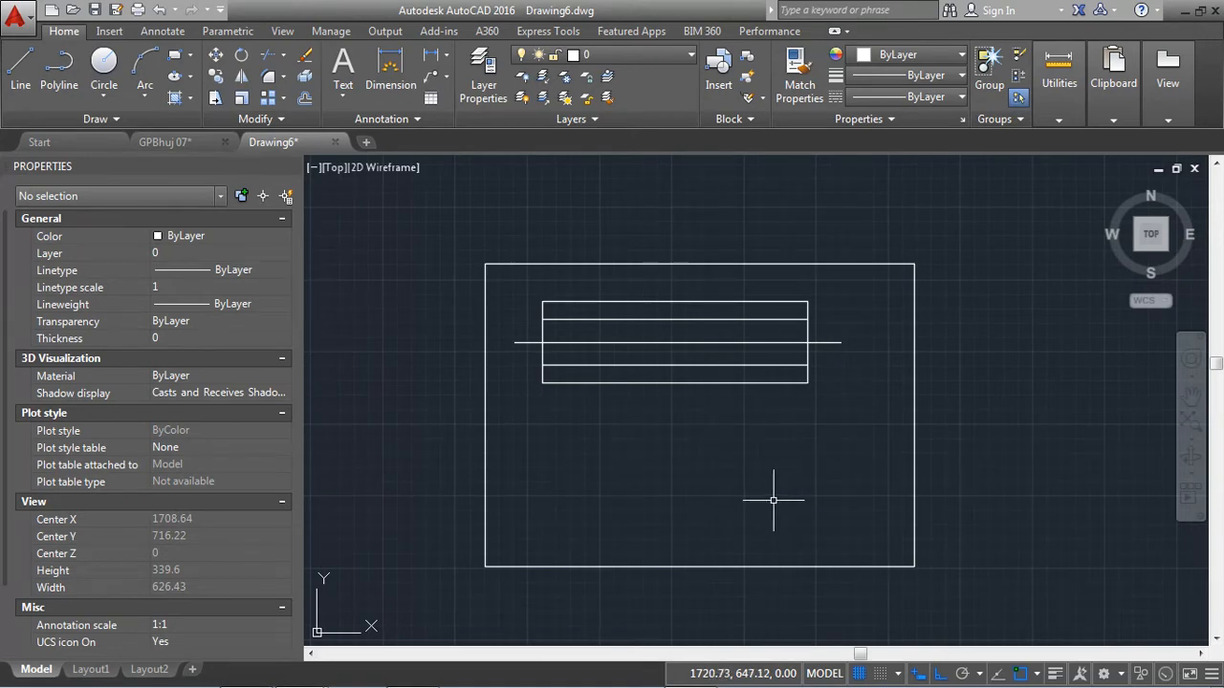
Open the recent drawing GPBhuj 04 and copy its entire title block to the clipboard
{"action": "left_click", "coordinate": [49, 142]}
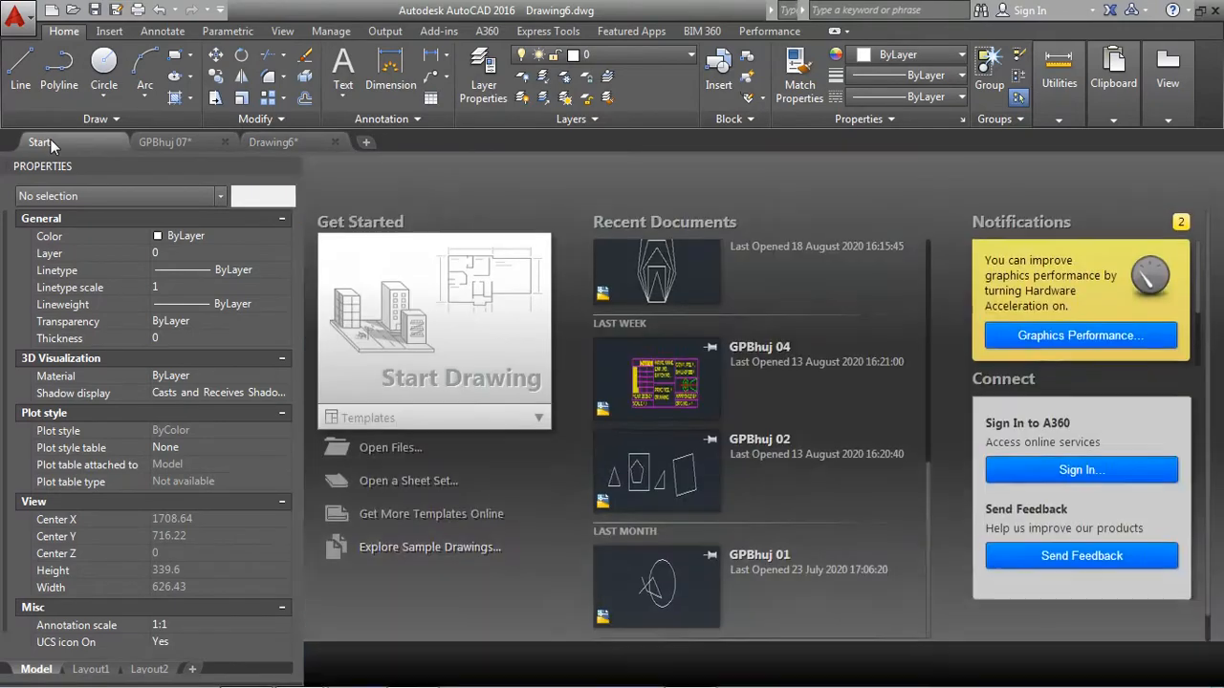
{"action": "left_click", "coordinate": [513, 386]}
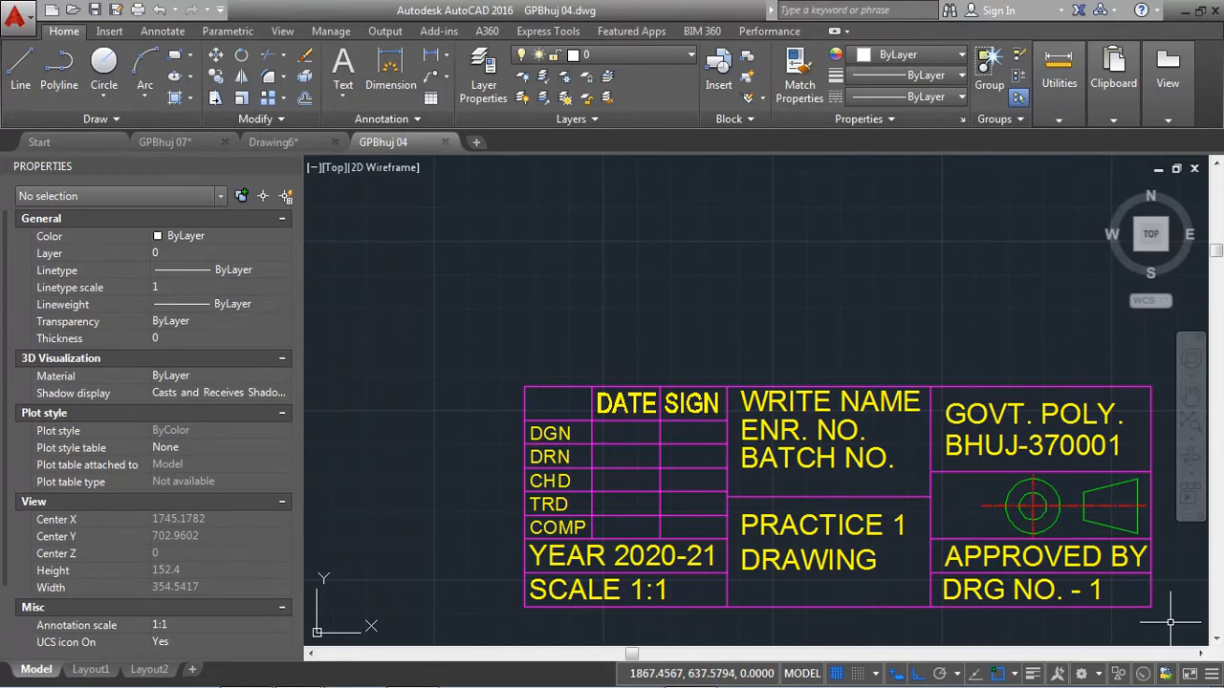
{"action": "left_click", "coordinate": [499, 626]}
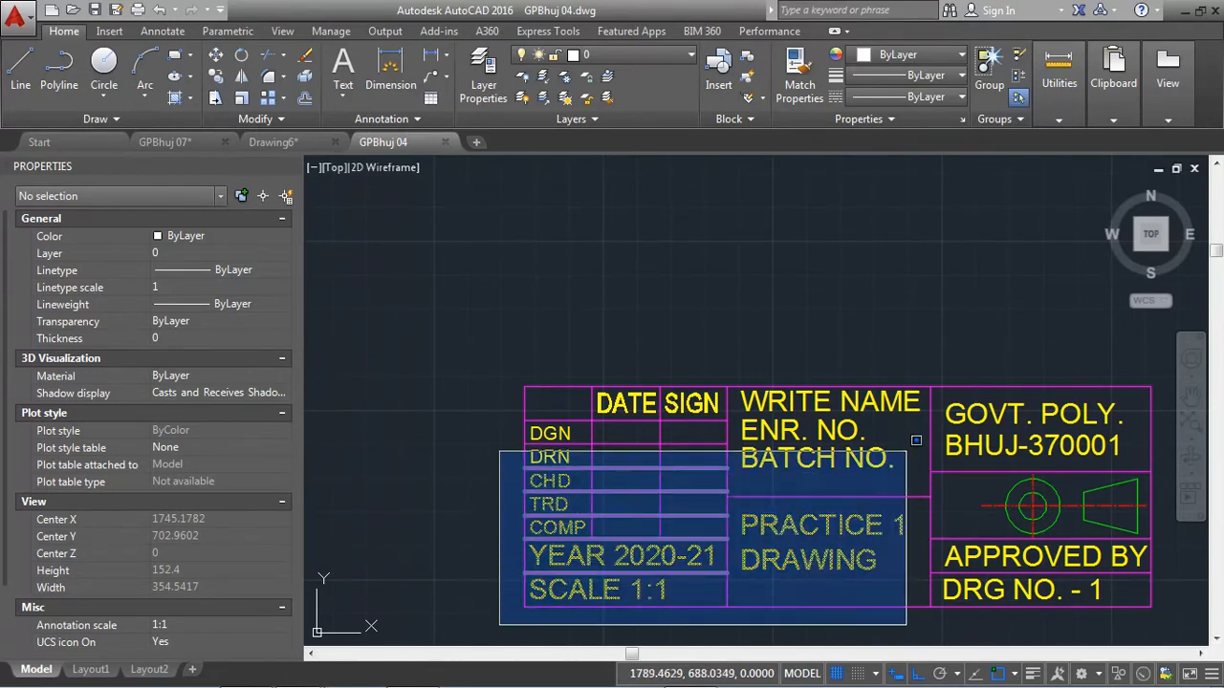
{"action": "left_click", "coordinate": [1160, 363]}
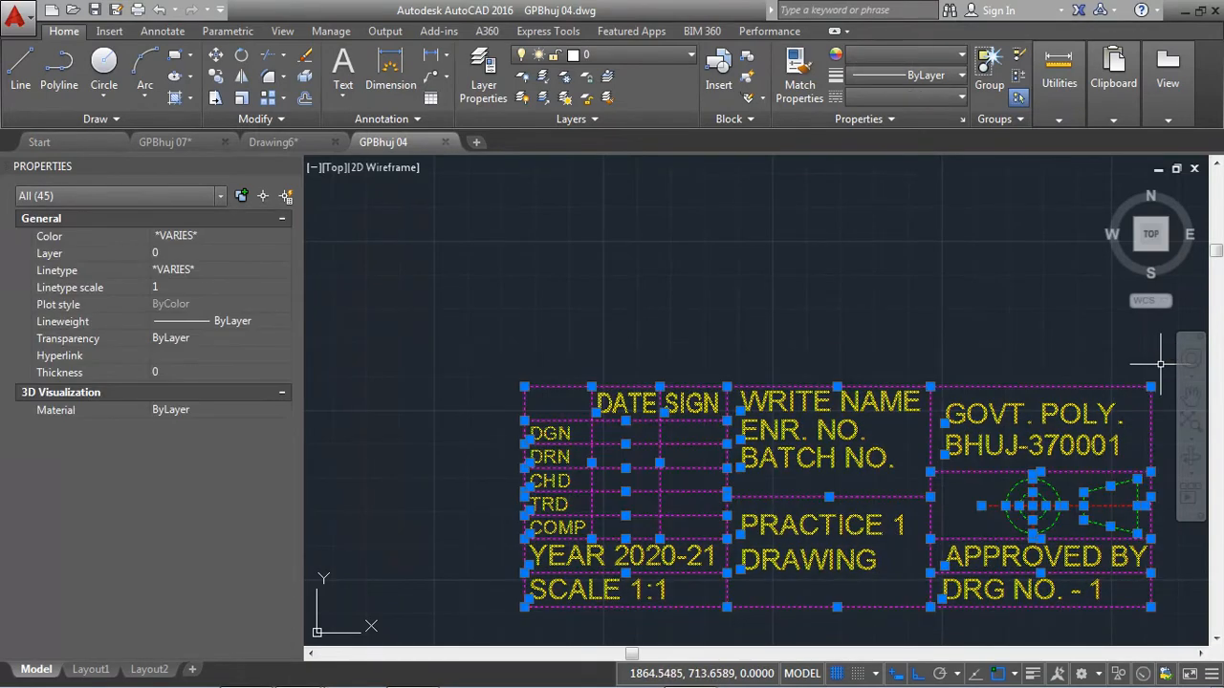
{"action": "key", "text": "ctrl+c"}
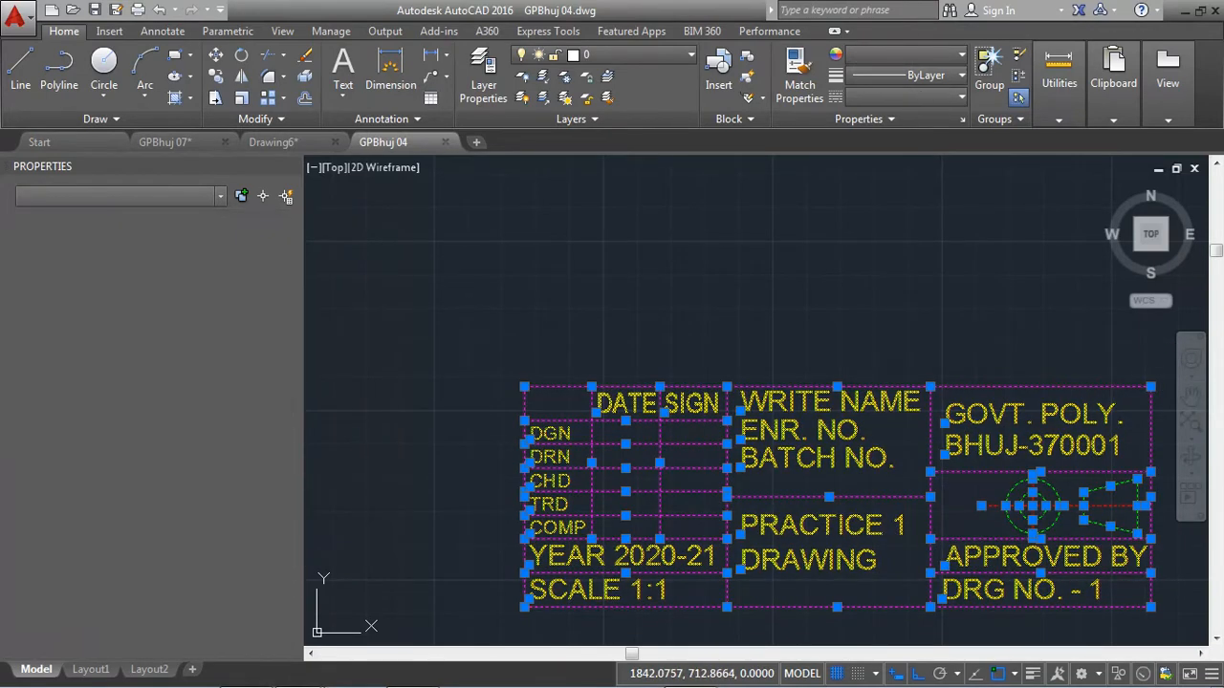
Switch to Drawing6 and paste the copied title block inside the outer frame, below the part
{"action": "left_click", "coordinate": [188, 141]}
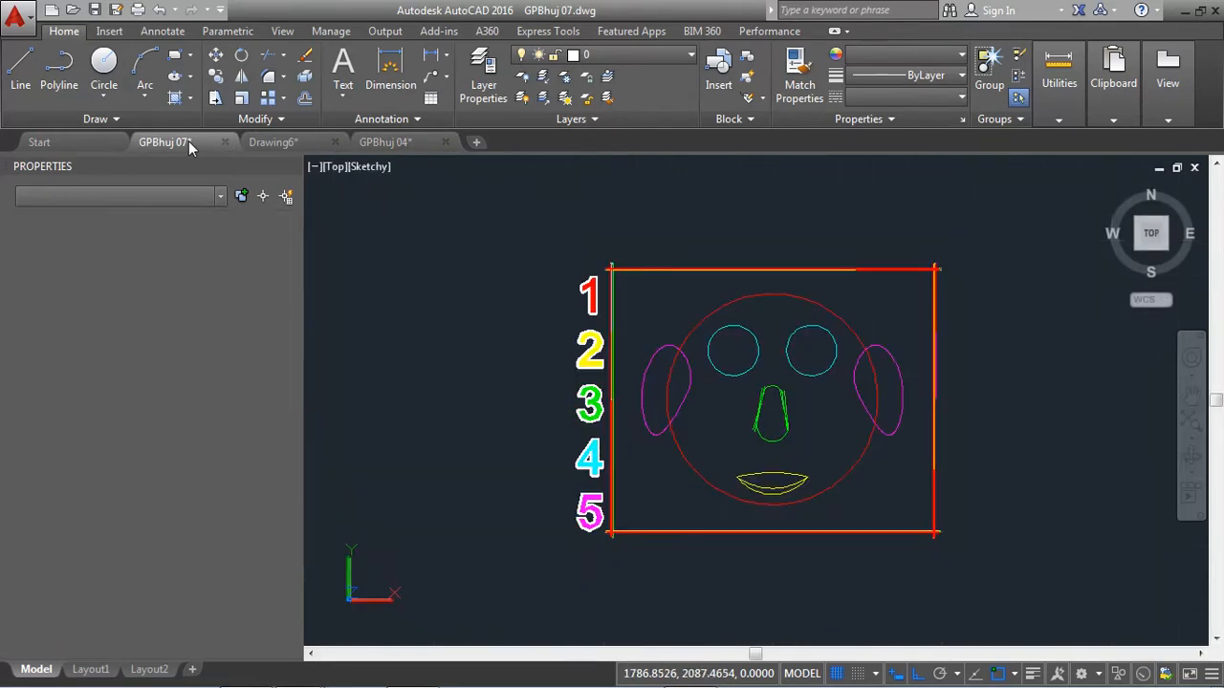
{"action": "left_click", "coordinate": [256, 141]}
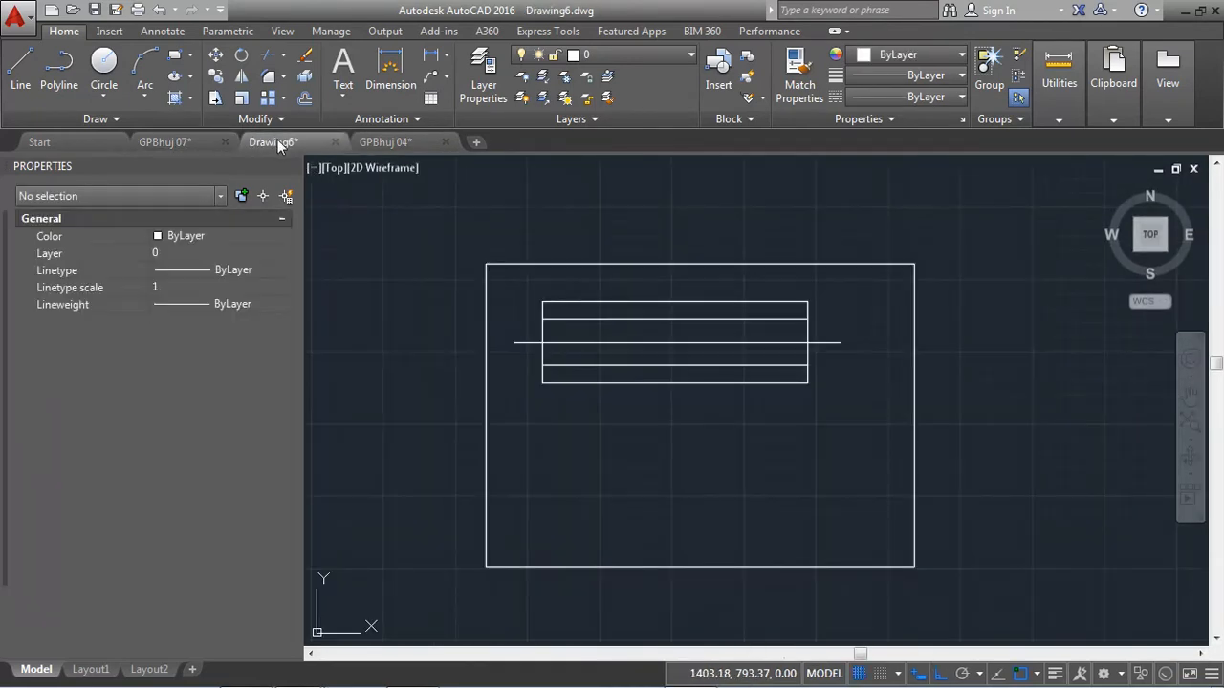
{"action": "key", "text": "ctrl+v"}
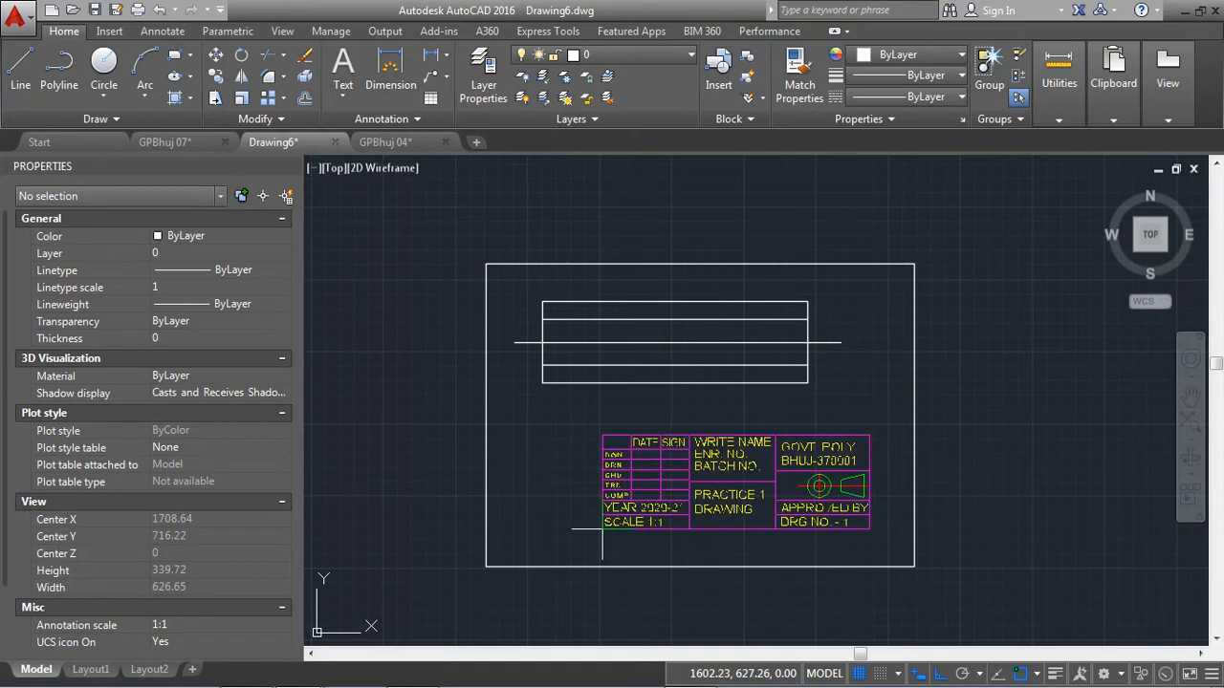
{"action": "left_click", "coordinate": [580, 528]}
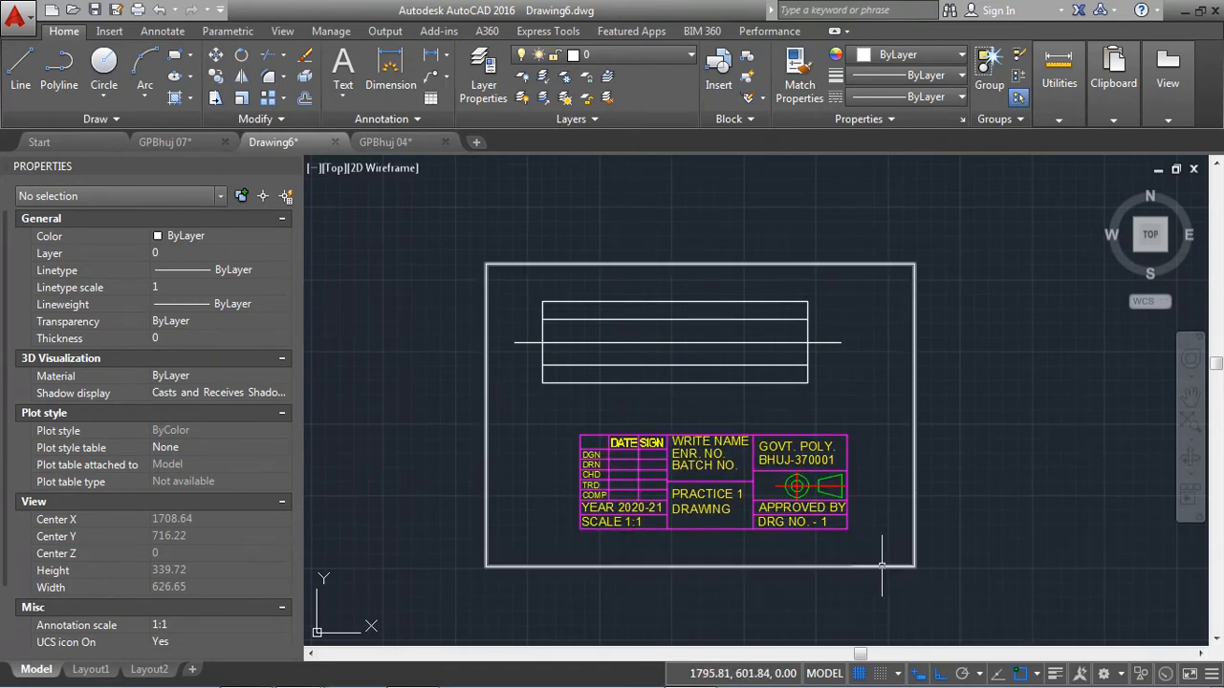
Move the title block so its lower-right corner meets the outer frame's lower-right corner
{"action": "left_click", "coordinate": [556, 545]}
{"action": "left_click", "coordinate": [878, 420]}
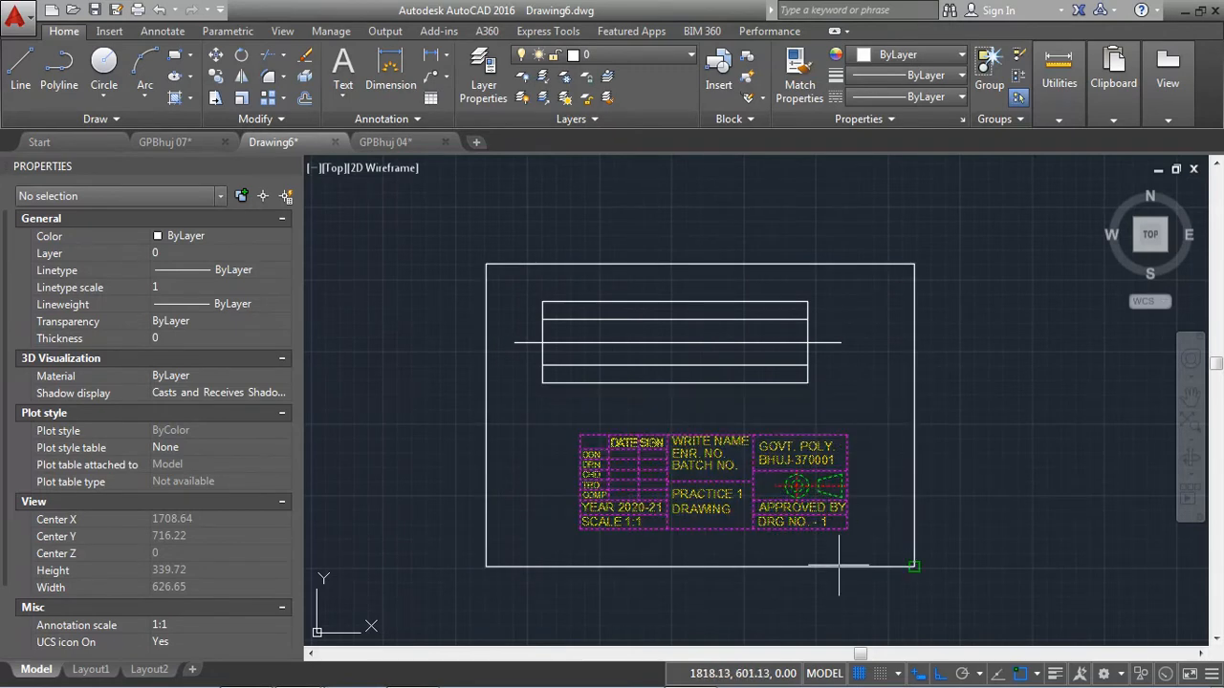
{"action": "left_click_drag", "start_coordinate": [850, 547], "coordinate": [872, 547]}
{"action": "left_click", "coordinate": [914, 565]}
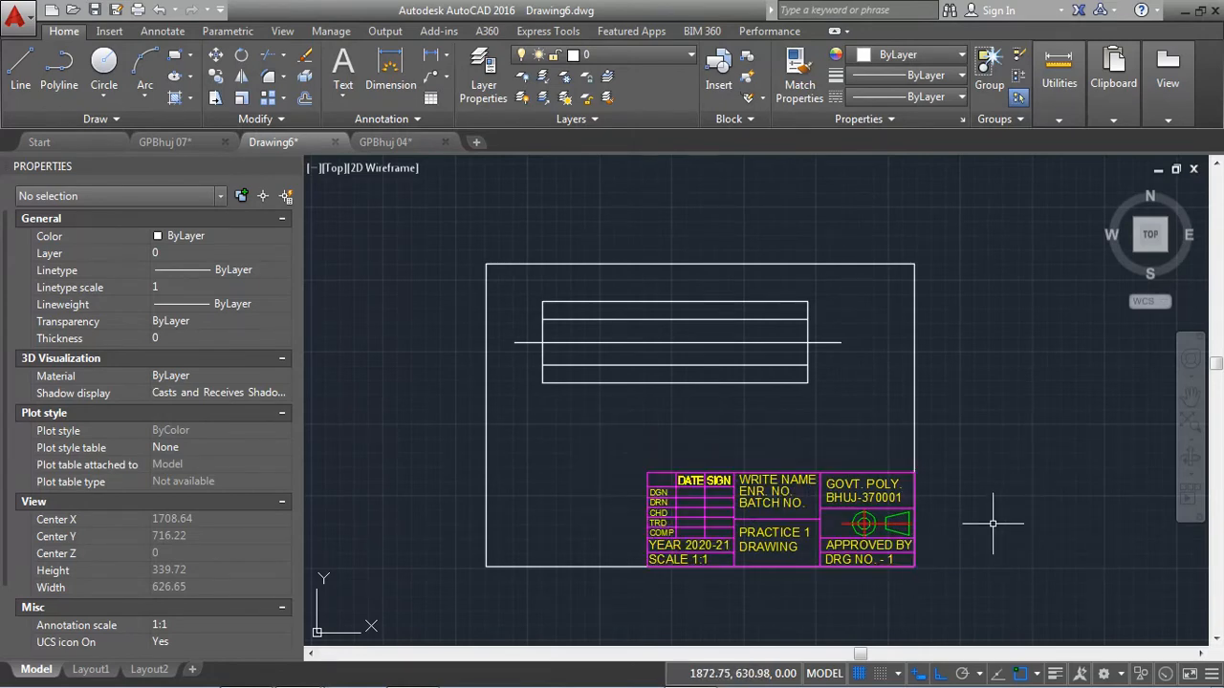
Zoom to the drawing extents and close the Properties palette
{"action": "type", "text": "z"}
{"action": "key", "text": "Return"}
{"action": "type", "text": "e"}
{"action": "key", "text": "Return"}
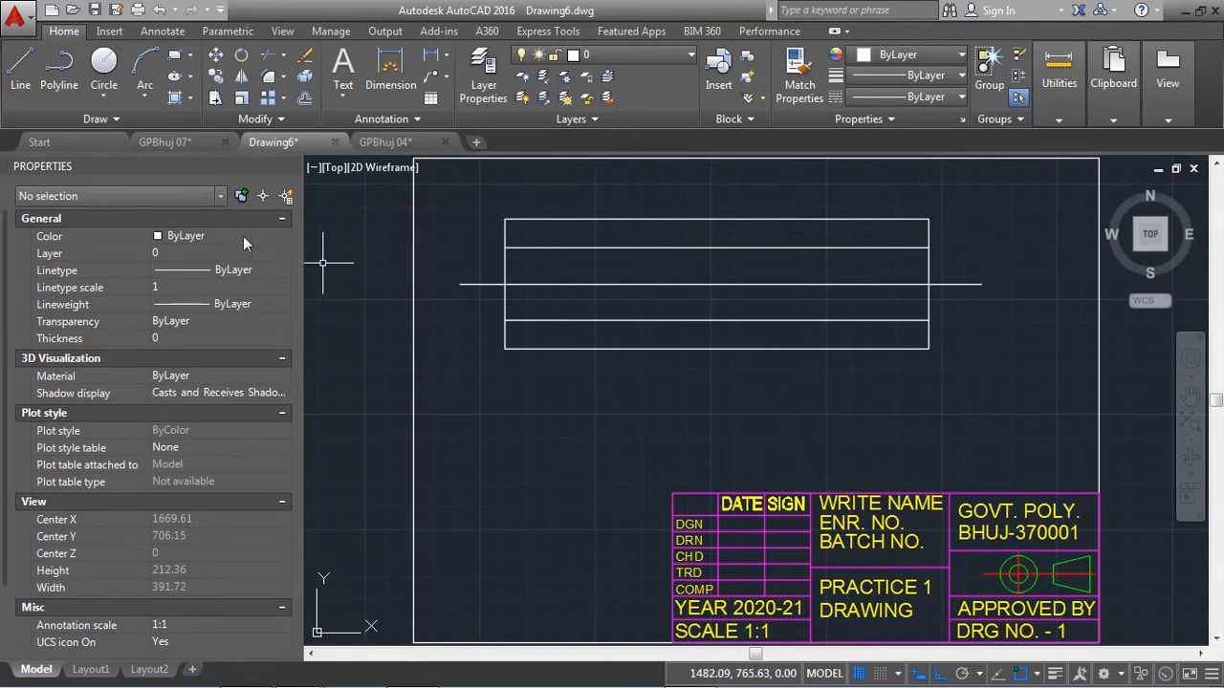
{"action": "left_click", "coordinate": [291, 168]}
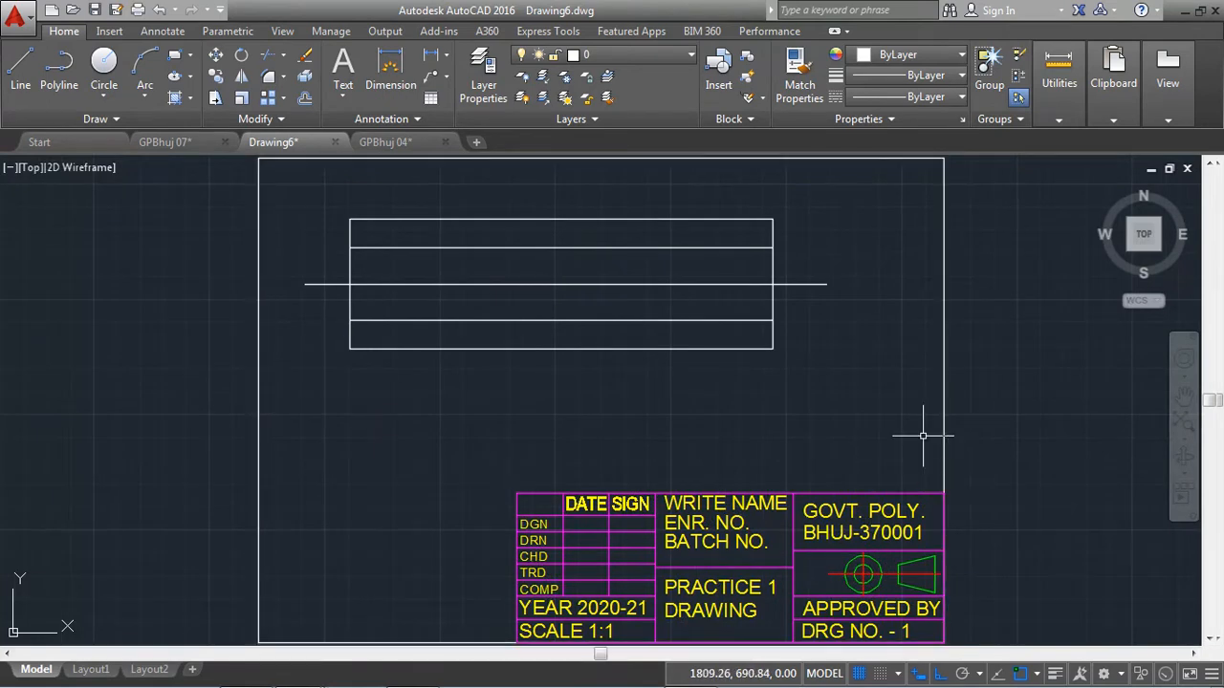
{"action": "scroll", "coordinate": [923, 436], "scroll_direction": "down", "scroll_amount": 4}
{"action": "scroll", "coordinate": [923, 436], "scroll_direction": "up", "scroll_amount": 4}
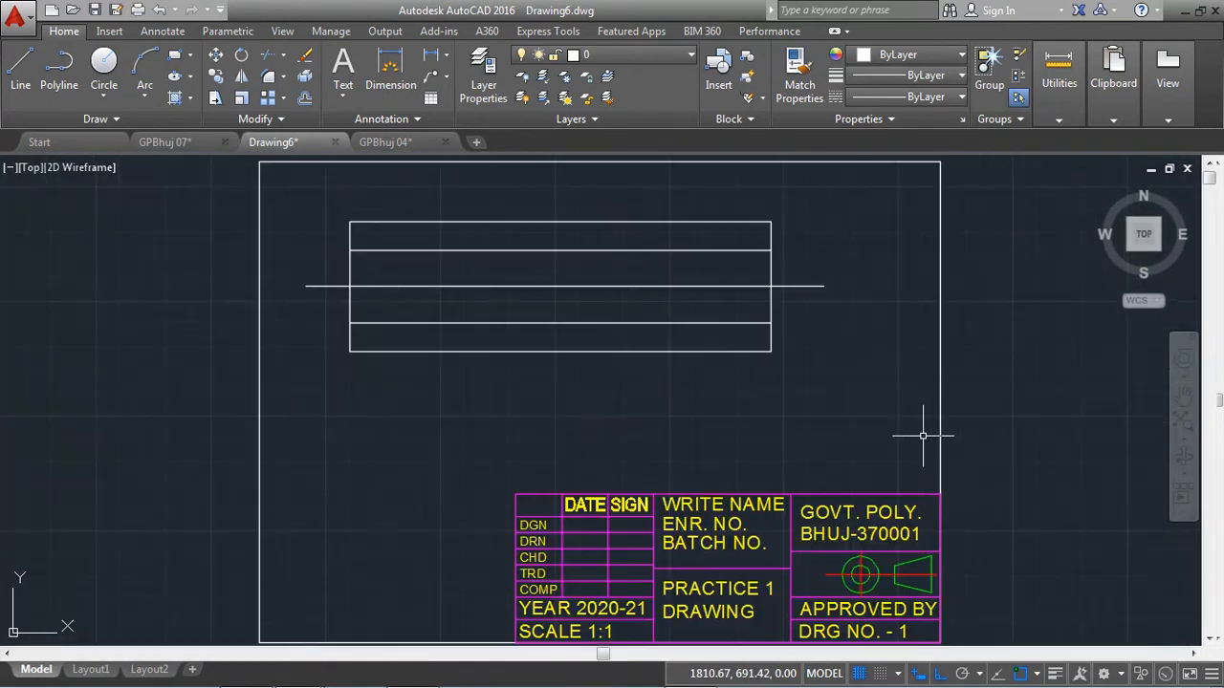
{"action": "scroll", "coordinate": [923, 436], "scroll_direction": "down", "scroll_amount": 2}
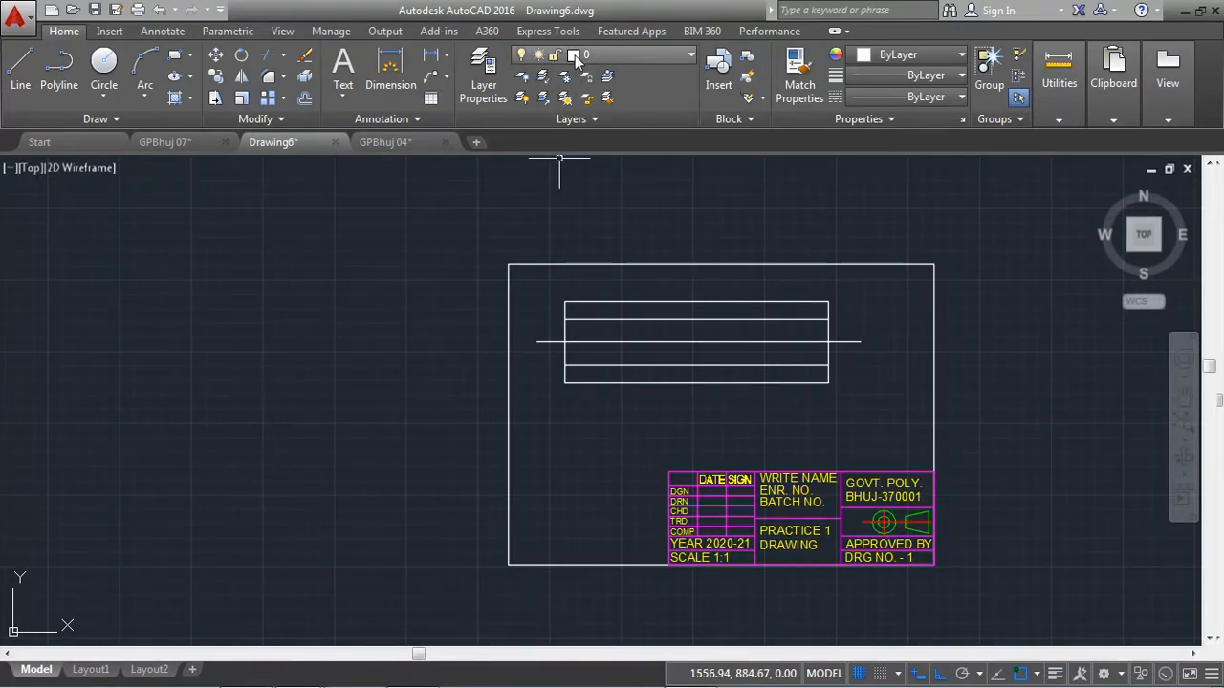
Assign the outer frame rectangle to the Outline layer
{"action": "left_click", "coordinate": [528, 281]}
{"action": "left_click", "coordinate": [478, 300]}
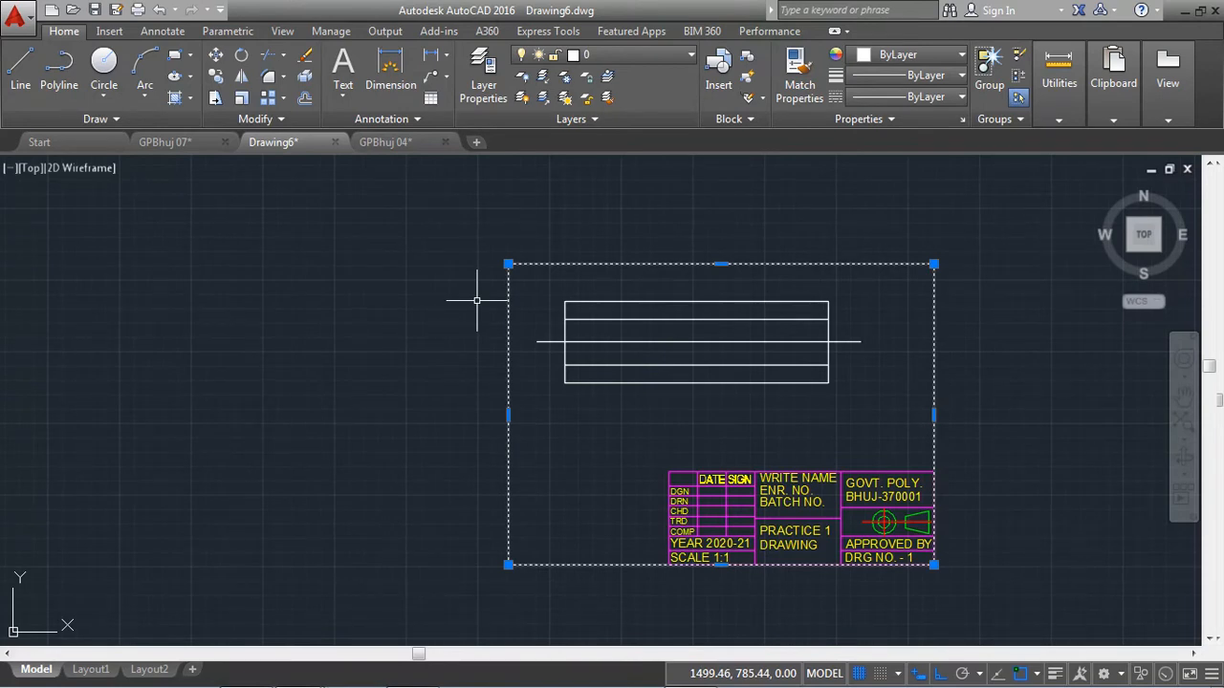
{"action": "left_click", "coordinate": [678, 53]}
{"action": "left_click", "coordinate": [622, 166]}
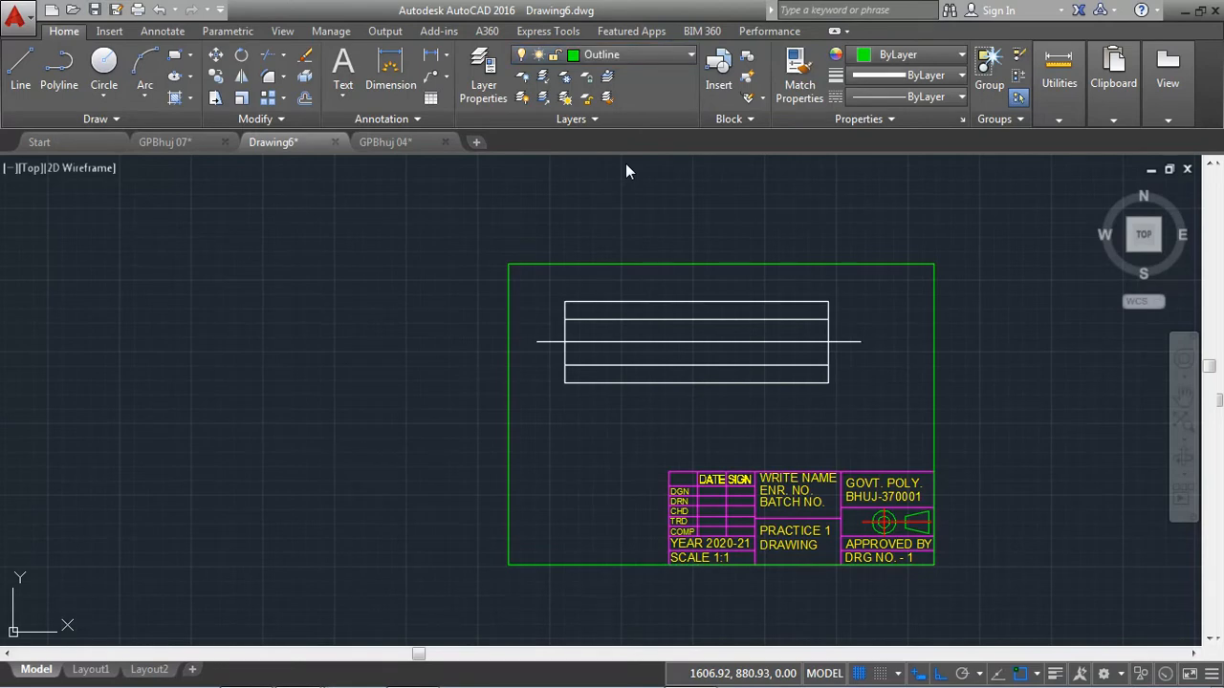
{"action": "key", "text": "Escape"}
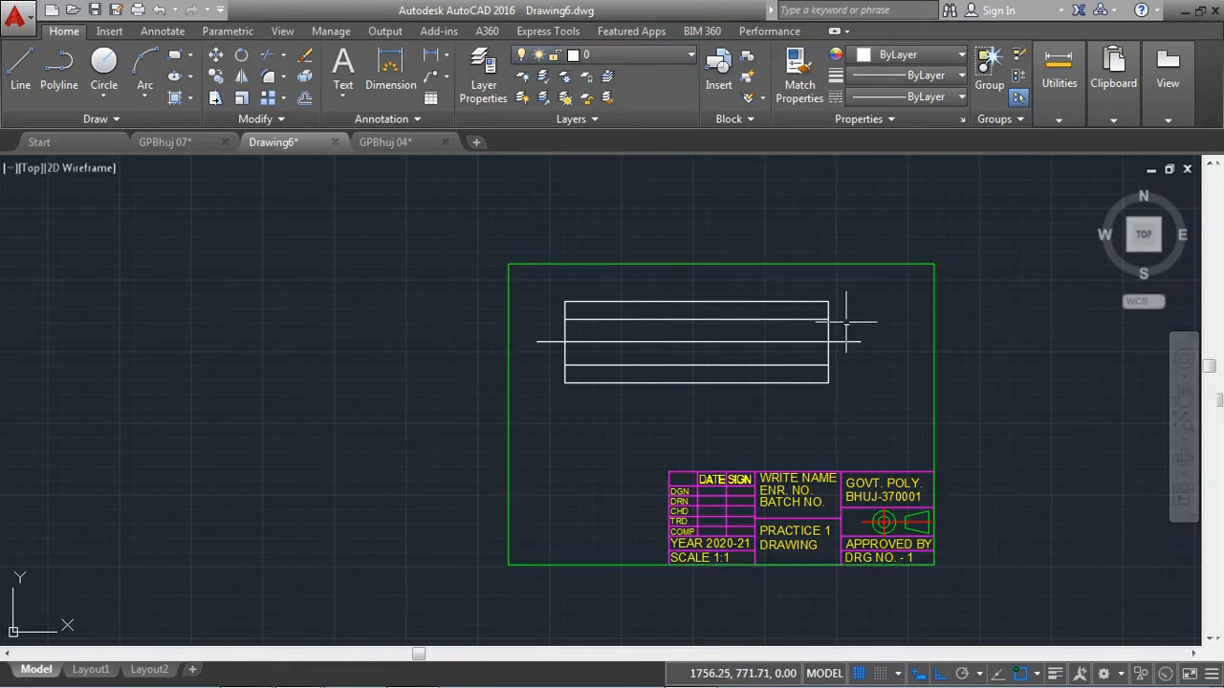
Turn on the display of lineweights in the drawing
{"action": "left_click", "coordinate": [1054, 675]}
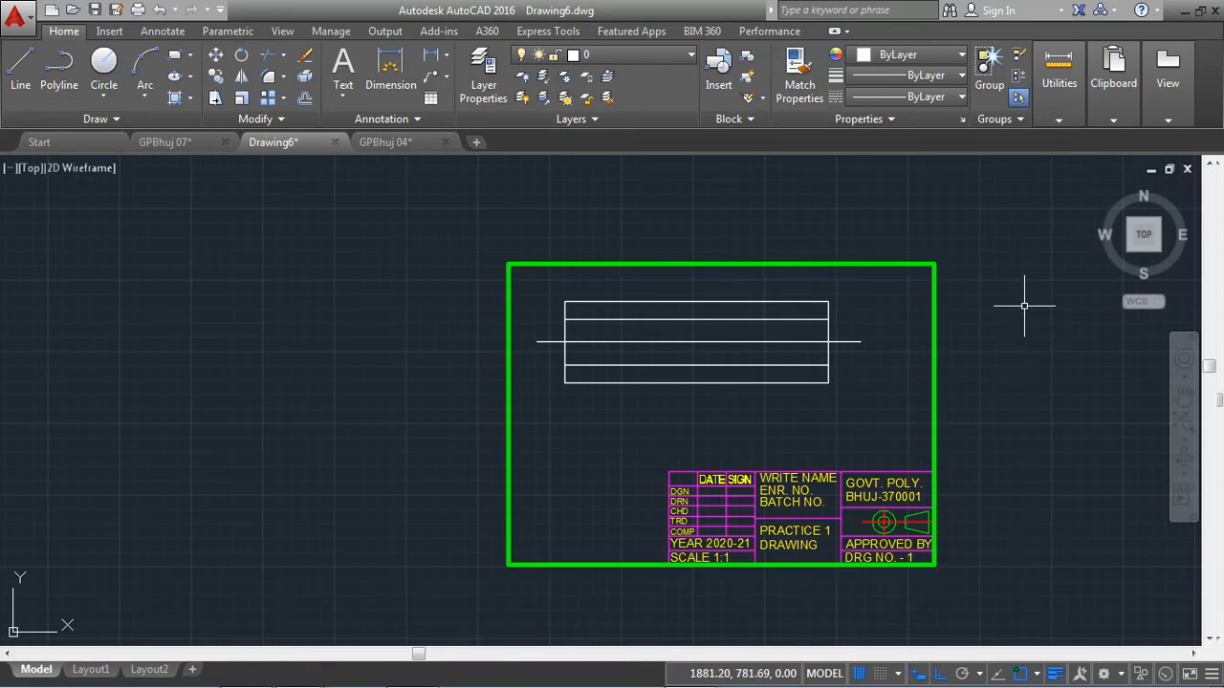
{"action": "scroll", "coordinate": [1024, 305], "scroll_direction": "up", "scroll_amount": 3}
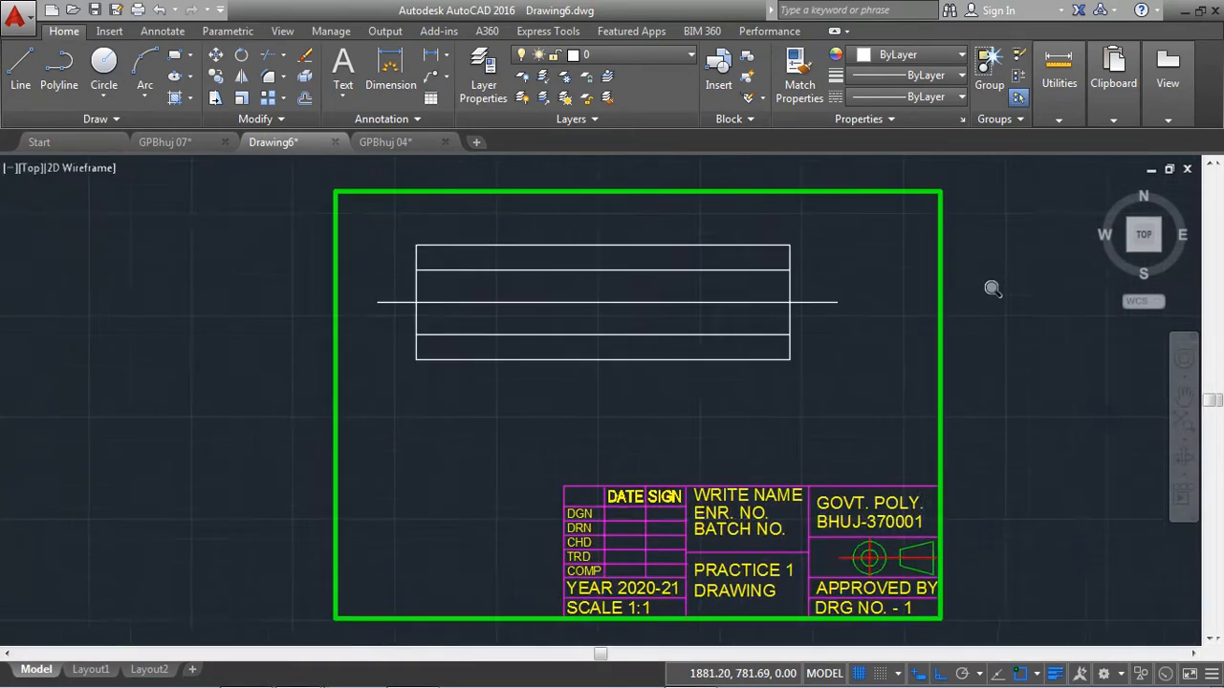
{"action": "scroll", "coordinate": [862, 300], "scroll_direction": "down", "scroll_amount": 2}
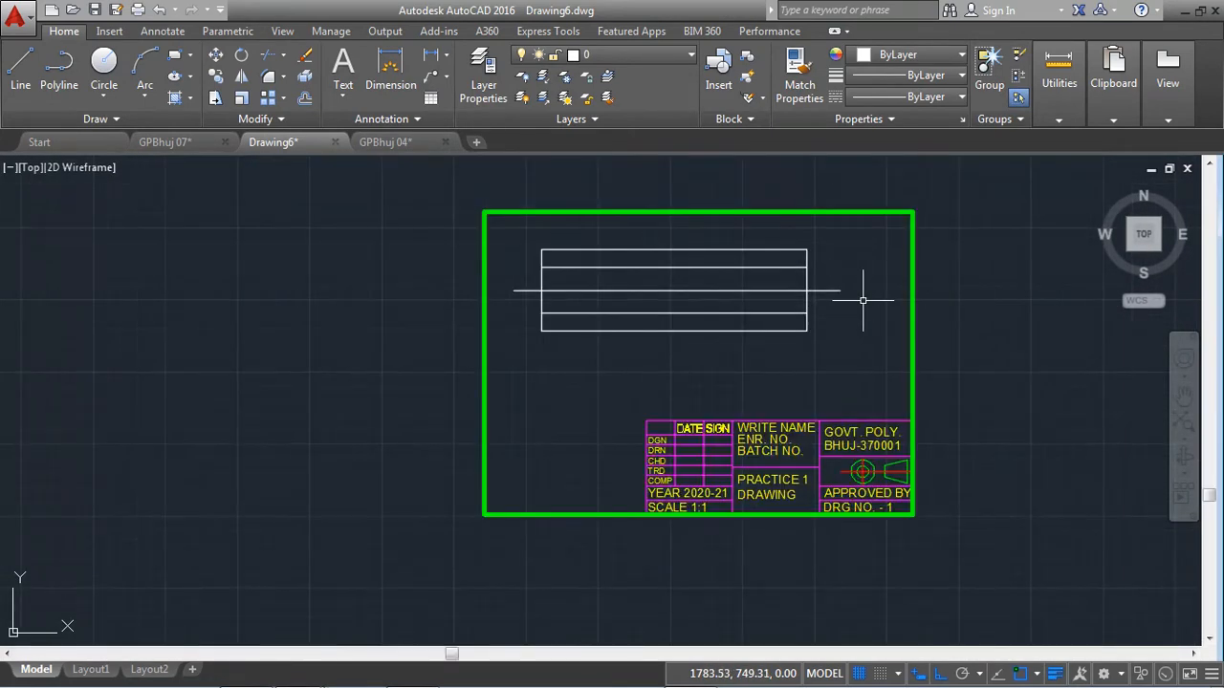
Assign all lines and texts of the title block to the Title Block layer
{"action": "left_click", "coordinate": [627, 389]}
{"action": "left_click", "coordinate": [965, 537]}
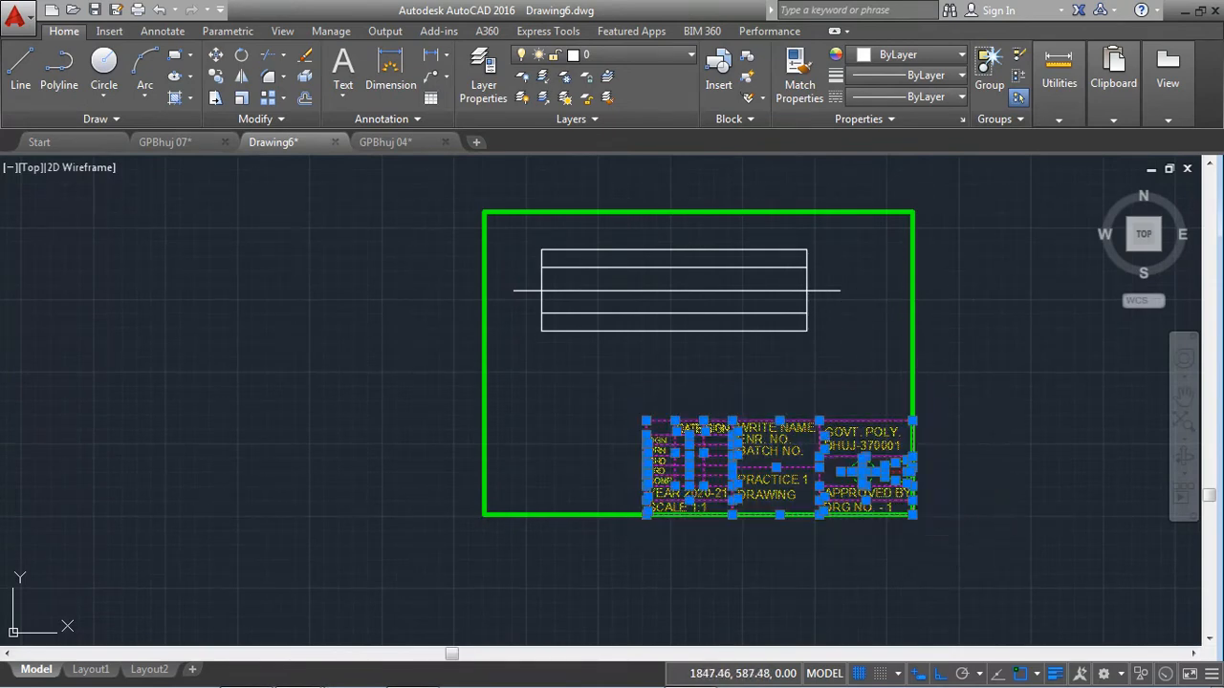
{"action": "left_click", "coordinate": [600, 54]}
{"action": "left_click", "coordinate": [609, 183]}
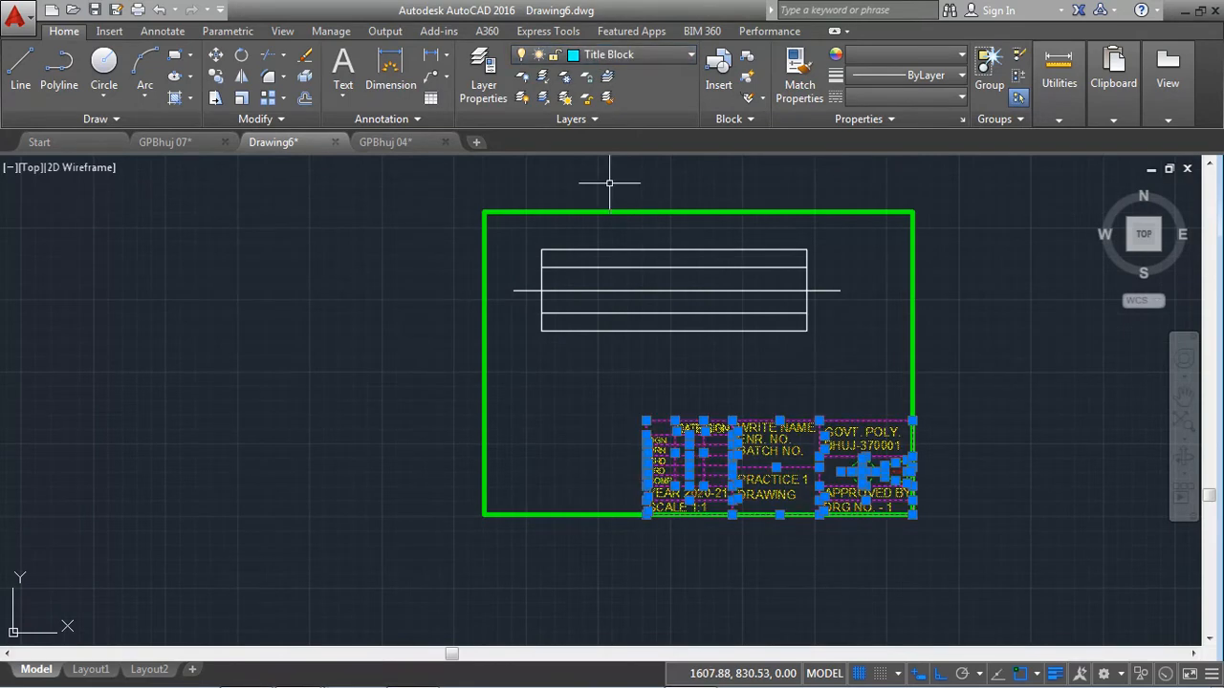
{"action": "key", "text": "Escape"}
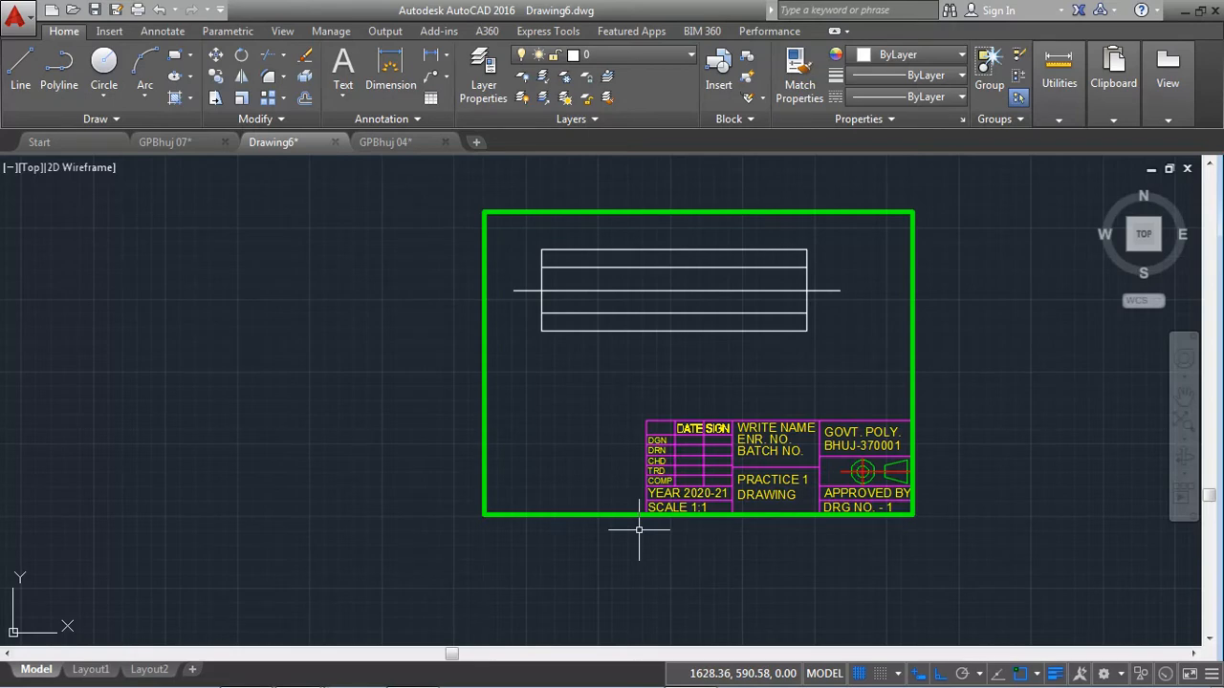
Set the colour of the title block's top border line to ByLayer
{"action": "left_click", "coordinate": [649, 419]}
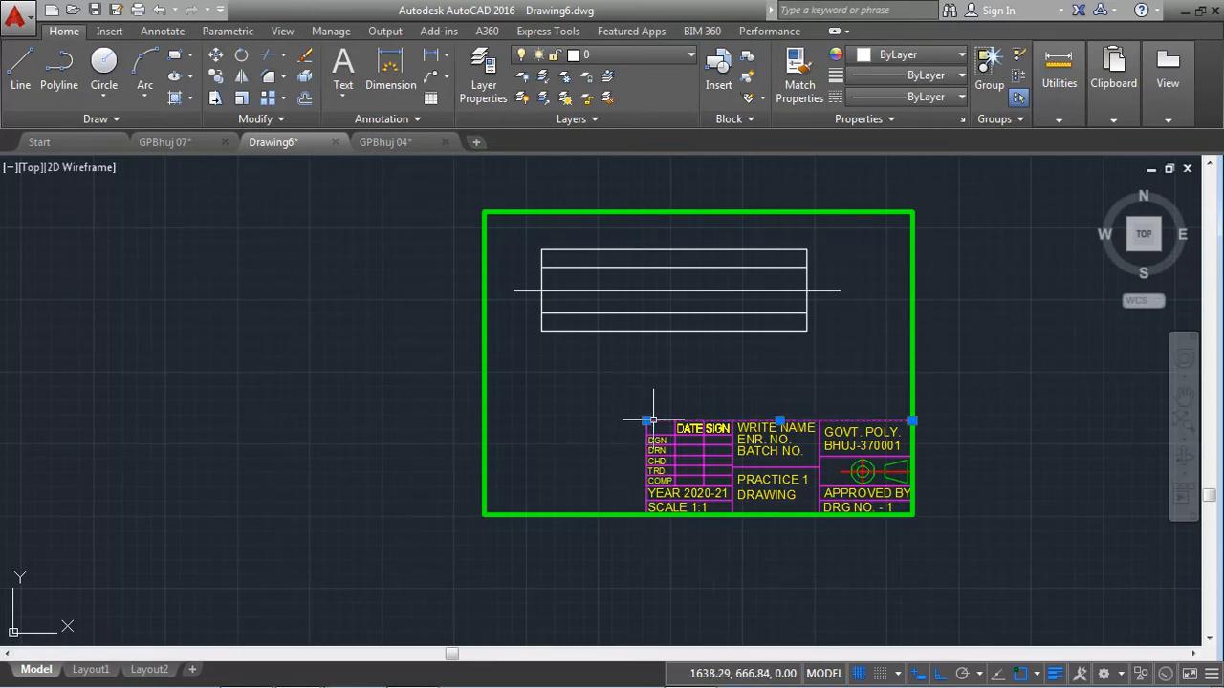
{"action": "left_click", "coordinate": [906, 56]}
{"action": "left_click", "coordinate": [899, 76]}
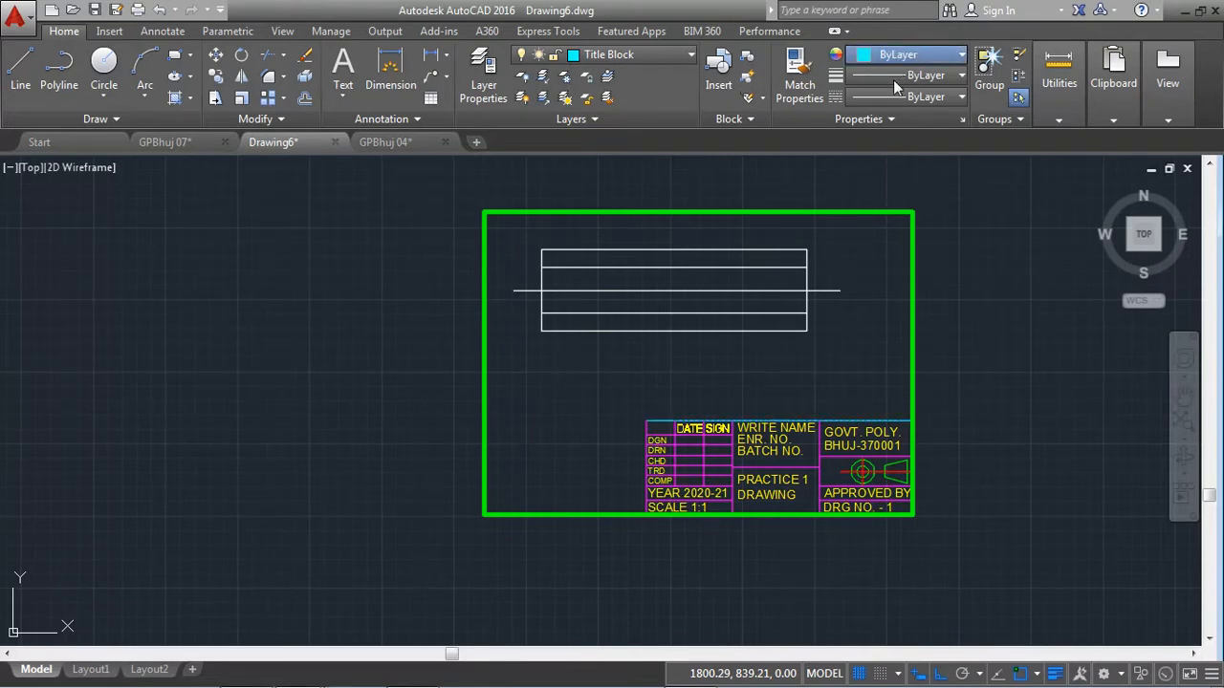
{"action": "key", "text": "Escape"}
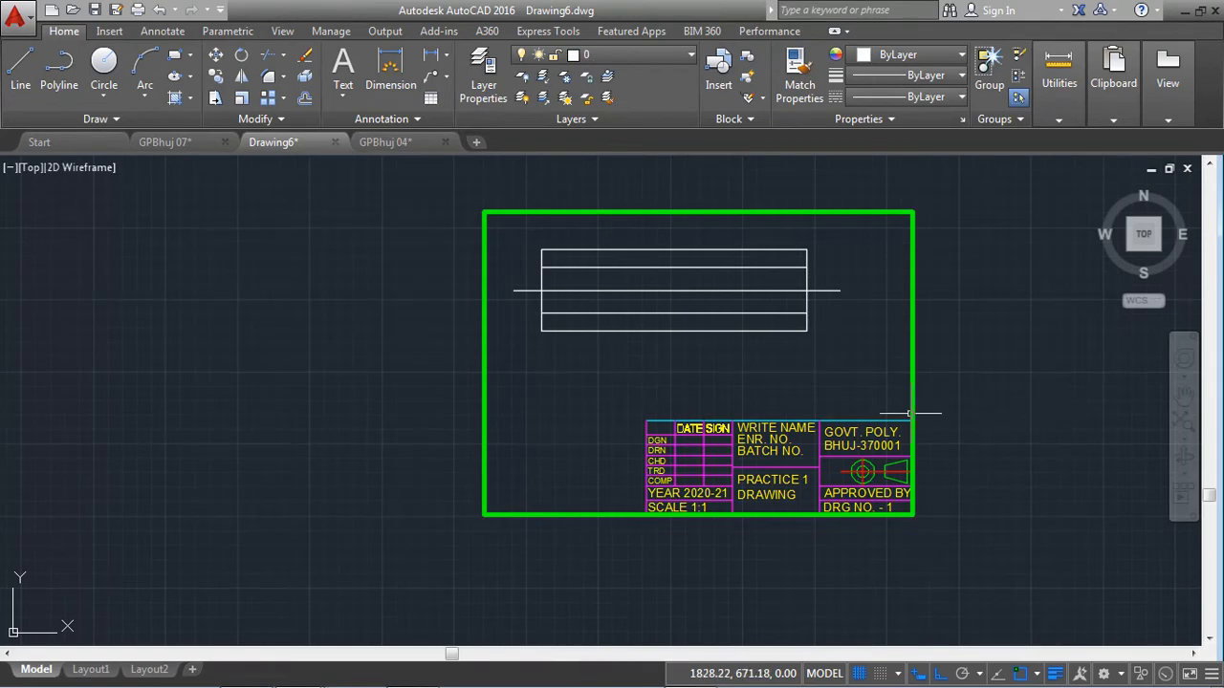
Set the colour of all objects in the title block to ByLayer
{"action": "left_click", "coordinate": [626, 413]}
{"action": "left_click", "coordinate": [945, 554]}
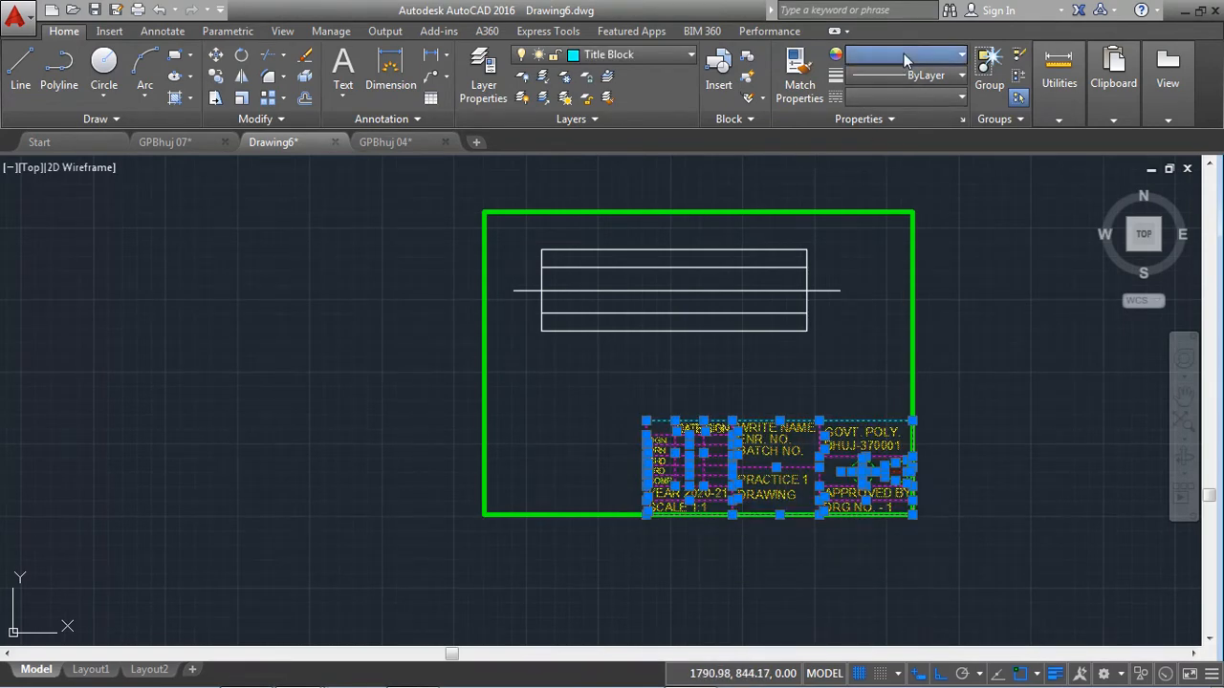
{"action": "key", "text": "Escape"}
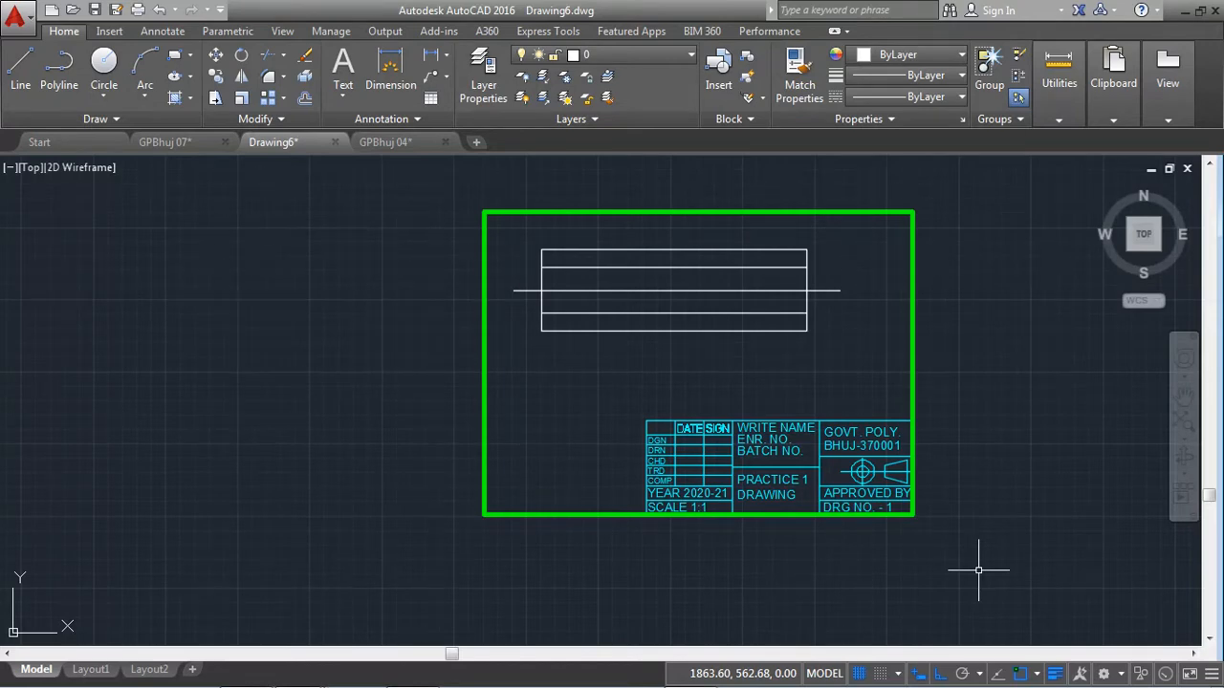
Assign the part's horizontal axis line to the Center line layer and adjust the linetype scale to show its dash pattern
{"action": "left_click", "coordinate": [480, 74]}
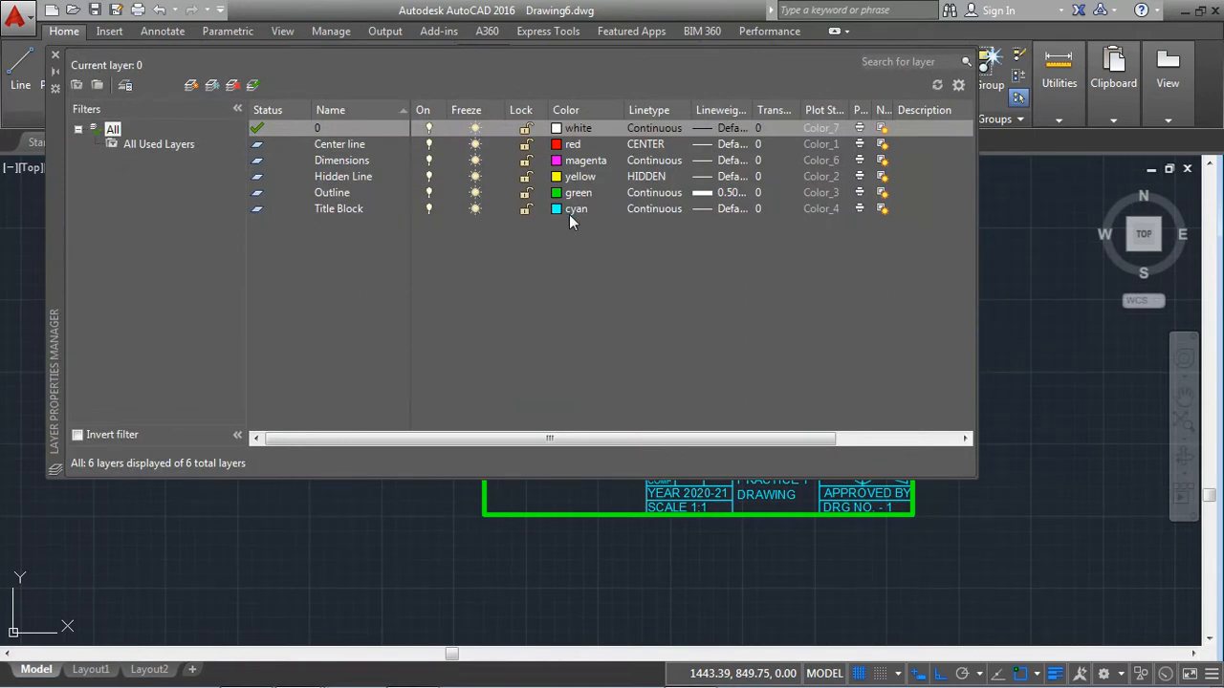
{"action": "left_click", "coordinate": [54, 58]}
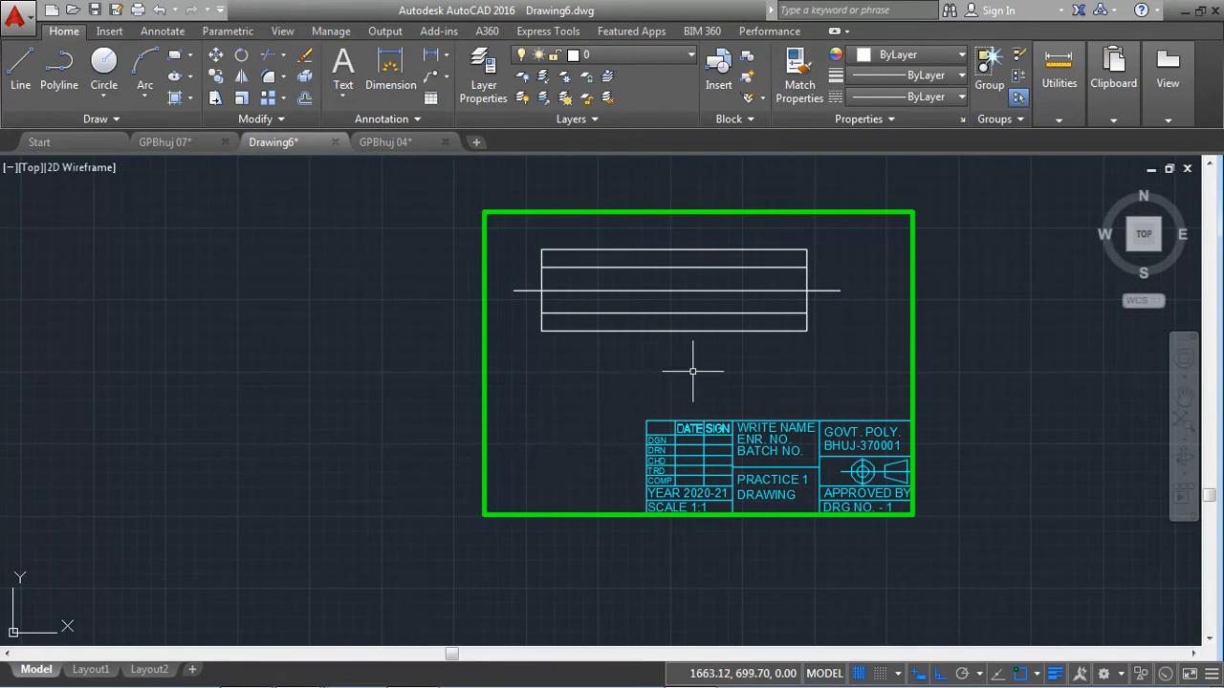
{"action": "left_click", "coordinate": [836, 290]}
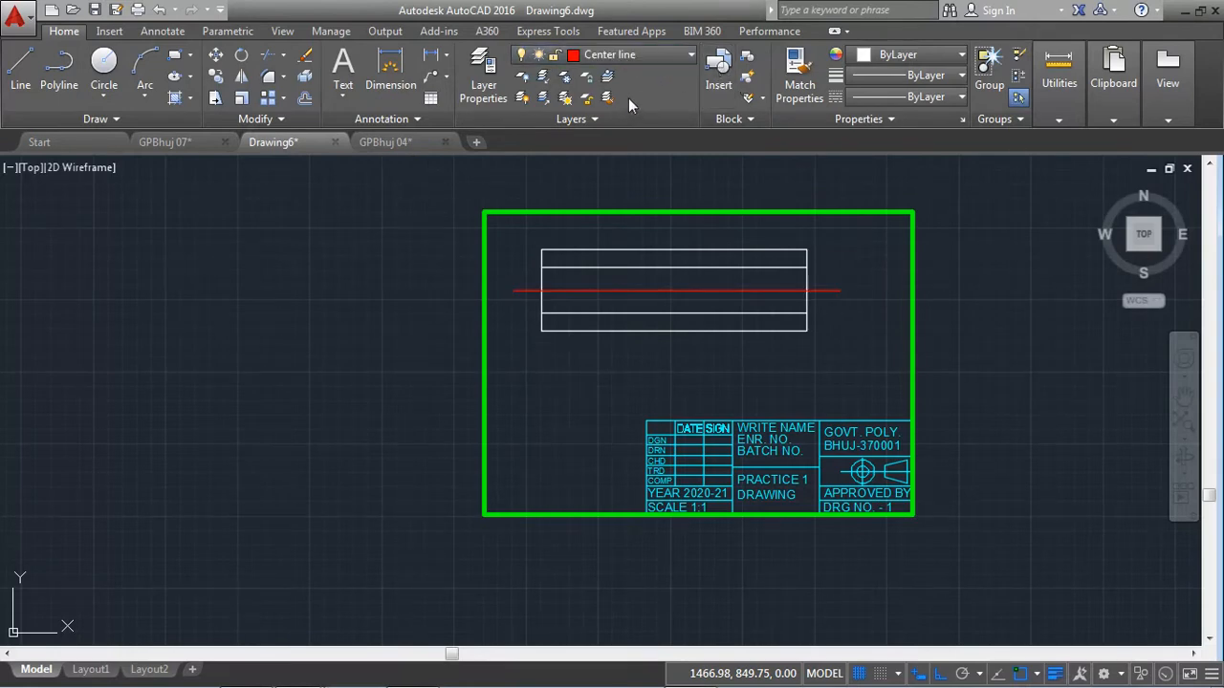
{"action": "key", "text": "Escape"}
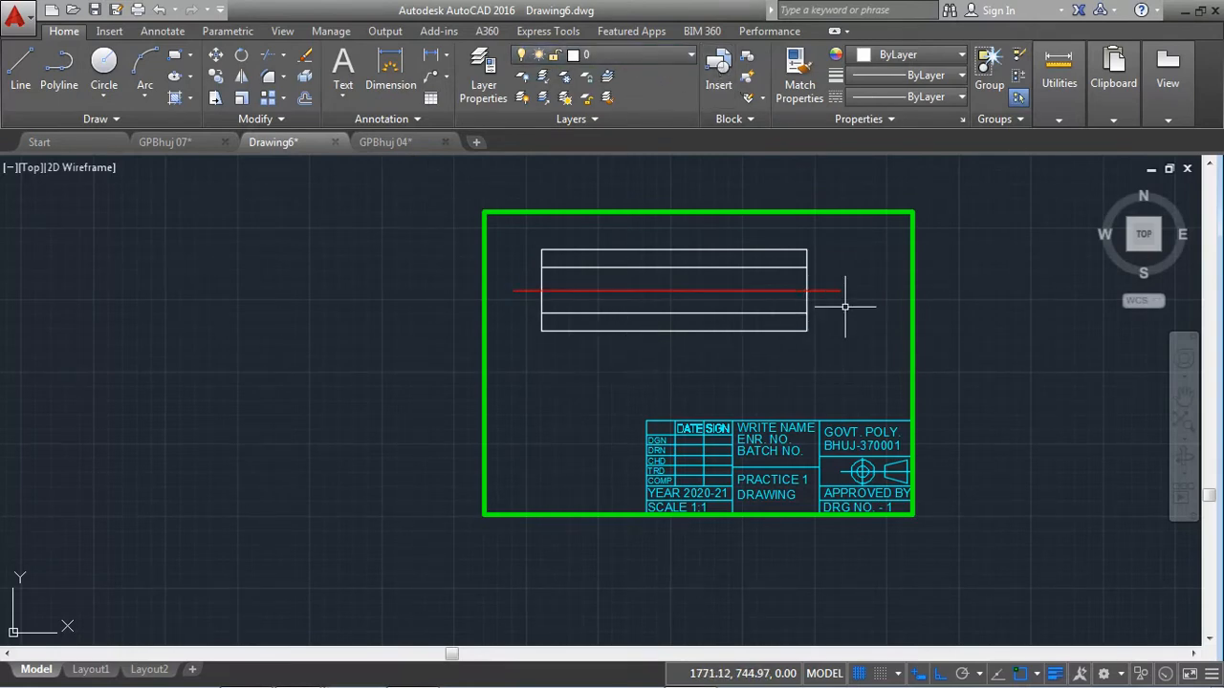
{"action": "scroll", "coordinate": [847, 306], "scroll_direction": "up", "scroll_amount": 2}
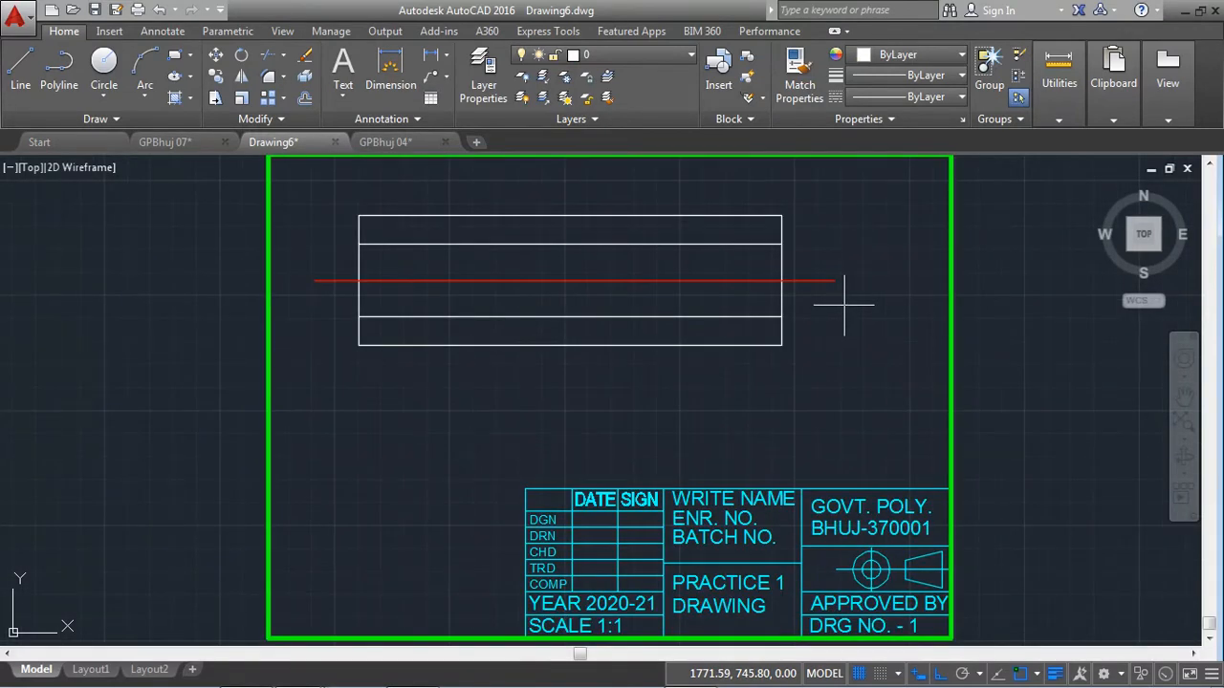
{"action": "key", "text": "Return"}
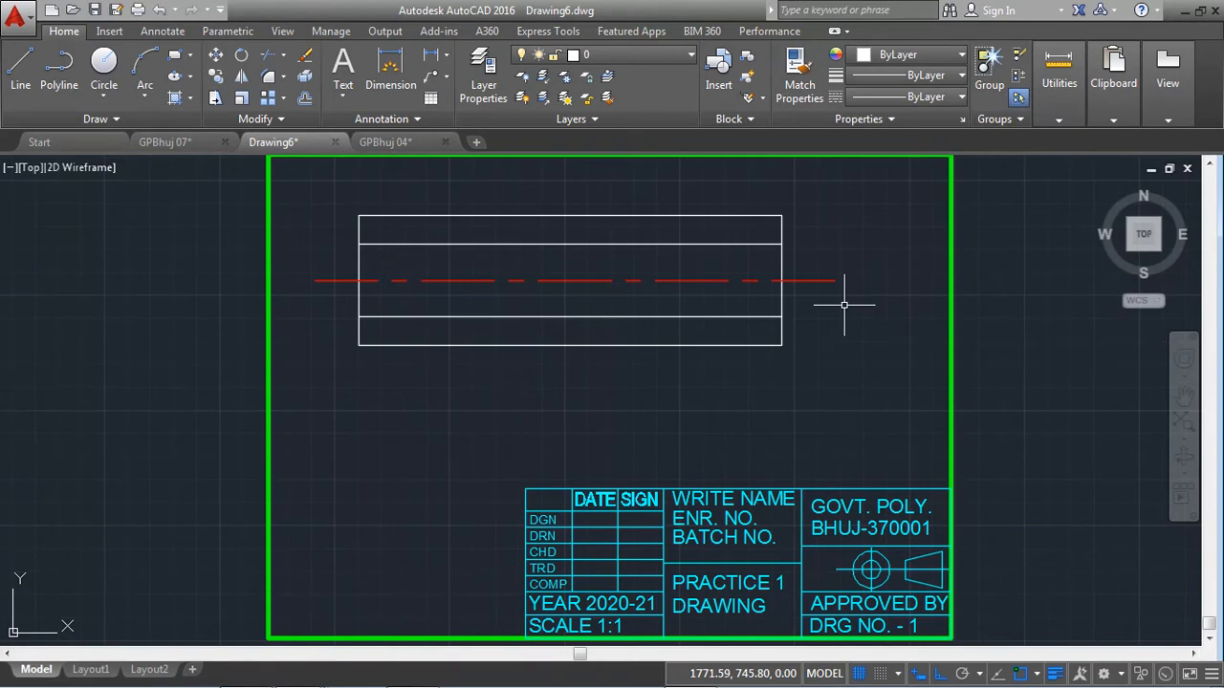
Assign the two inner horizontal lines of the part to the Hidden Line layer
{"action": "left_click", "coordinate": [698, 315]}
{"action": "left_click", "coordinate": [655, 244]}
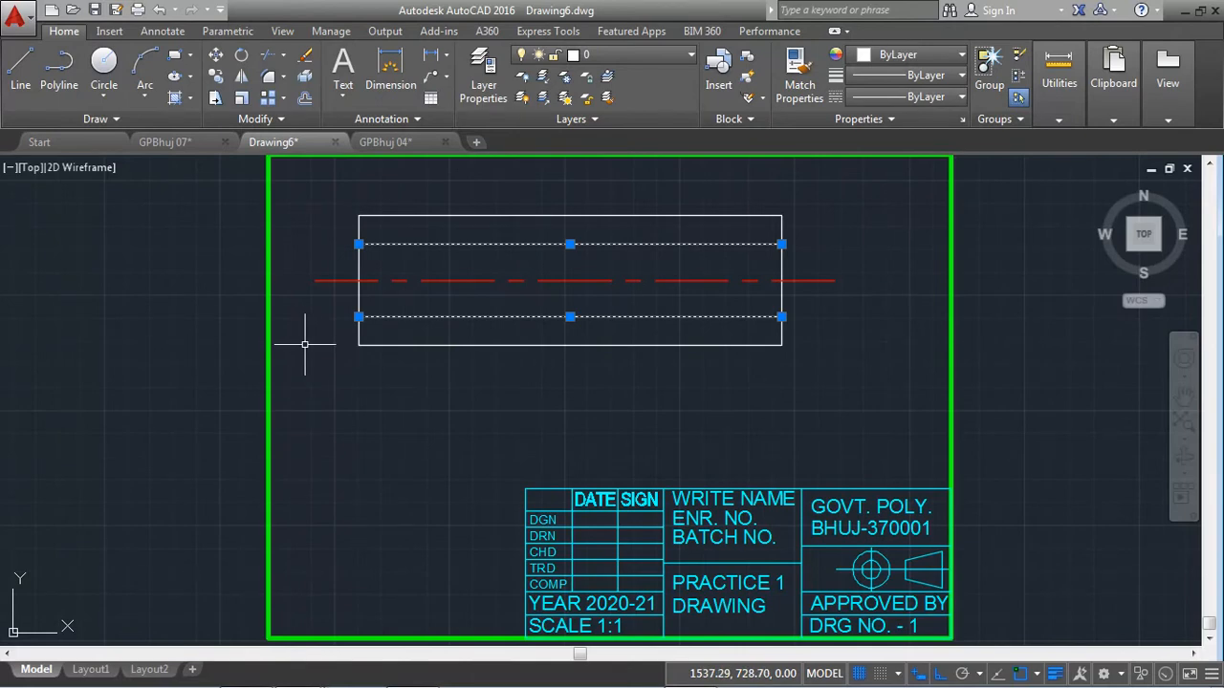
{"action": "left_click", "coordinate": [623, 57]}
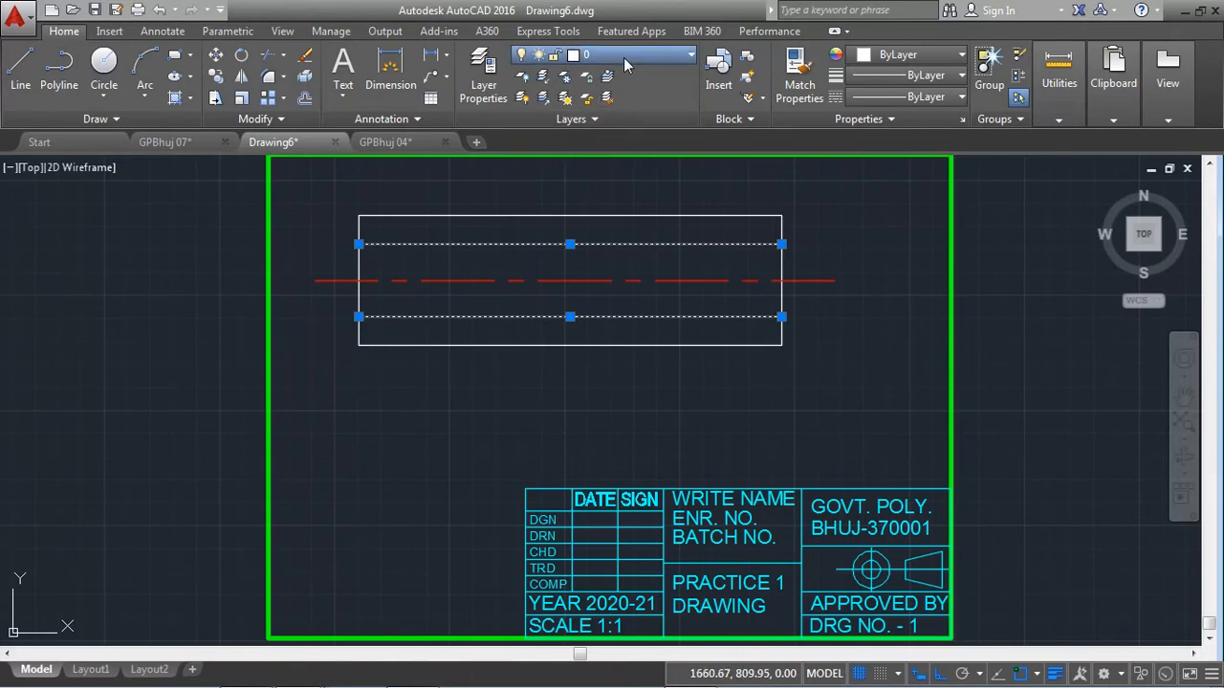
{"action": "left_click", "coordinate": [619, 134]}
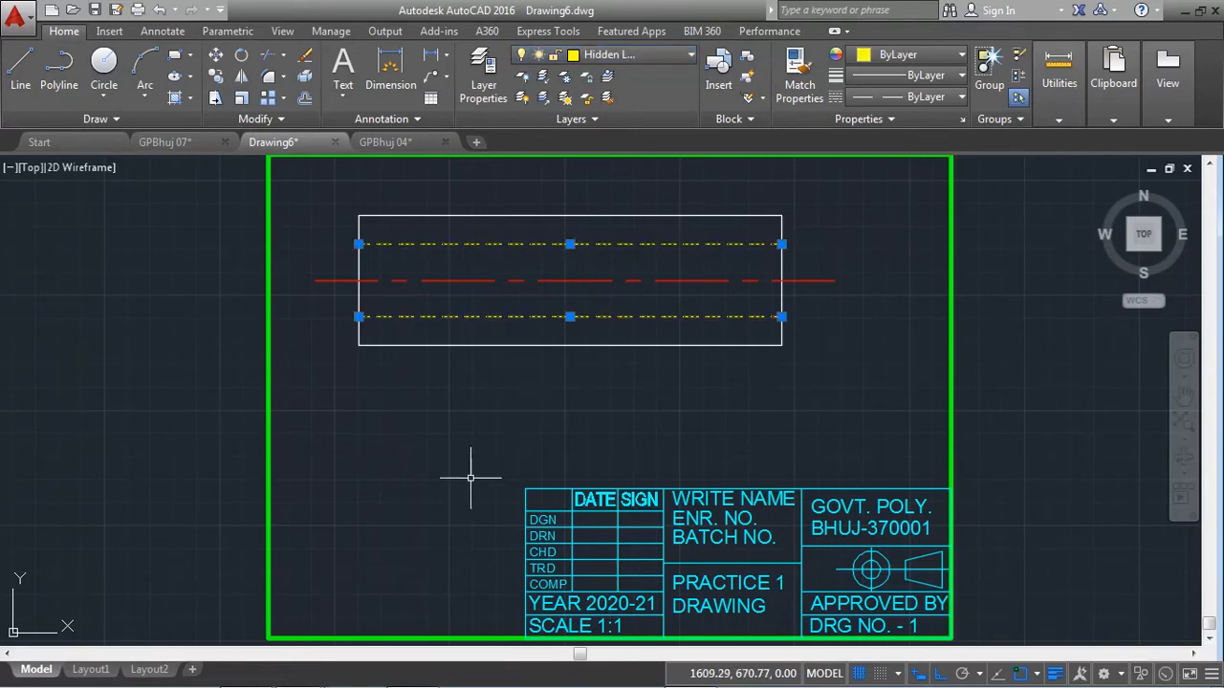
{"action": "key", "text": "Escape"}
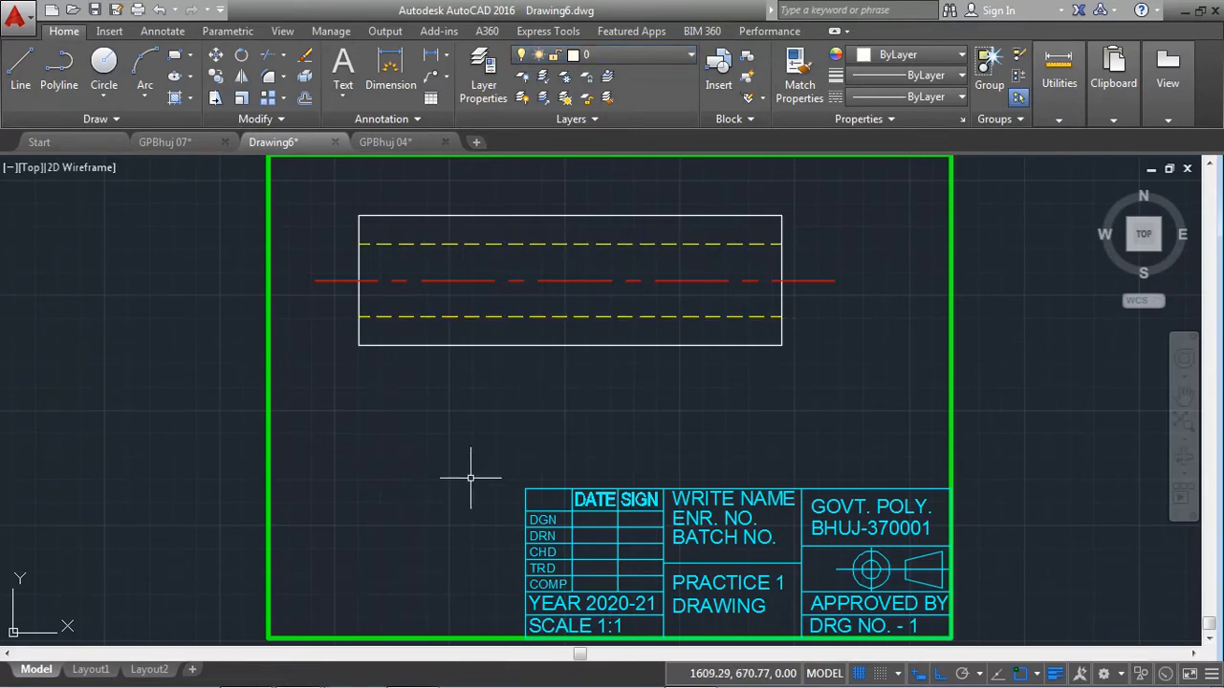
Set the colour of the part's outer rectangle to green
{"action": "left_click", "coordinate": [642, 345]}
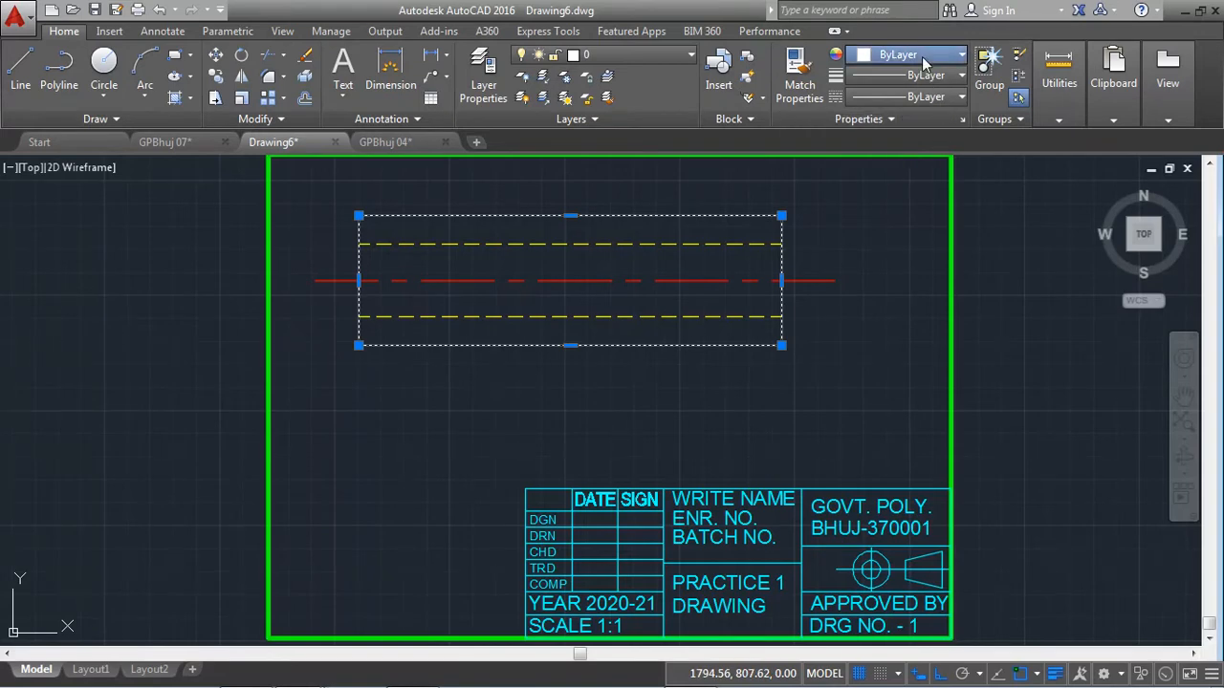
{"action": "left_click", "coordinate": [895, 230]}
{"action": "key", "text": "Escape"}
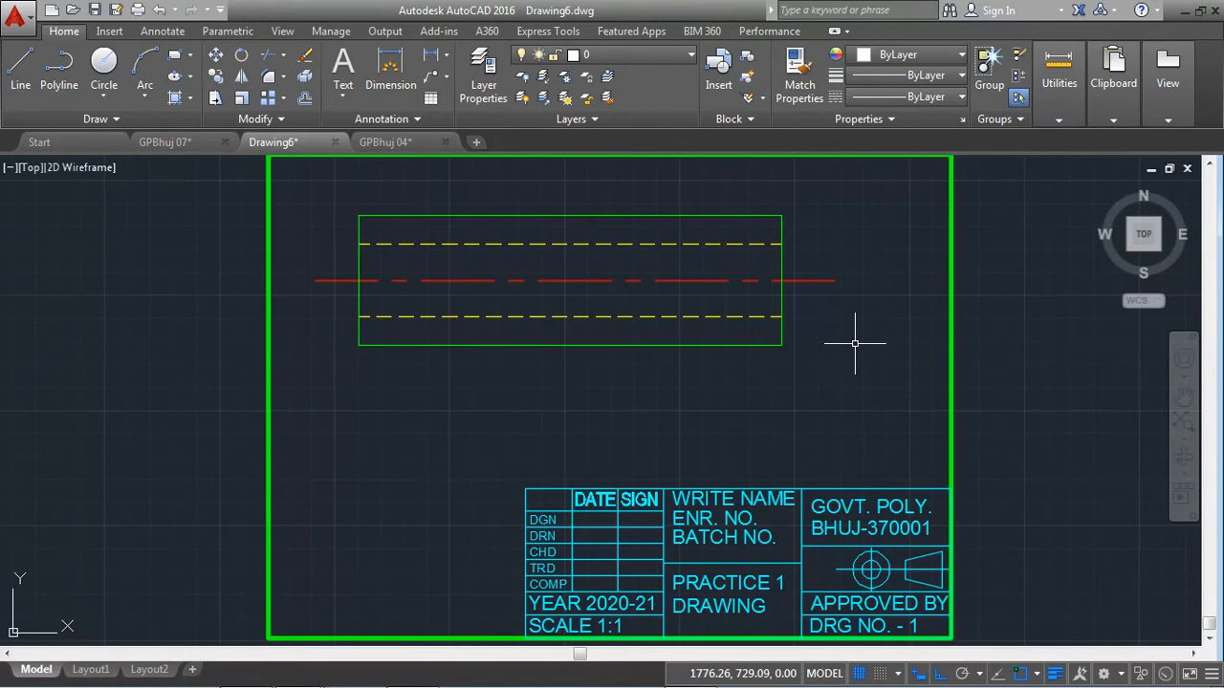
Add the single-line text "SHAFT FOR SAMPLE" below the part, above the title block
{"action": "left_click", "coordinate": [346, 64]}
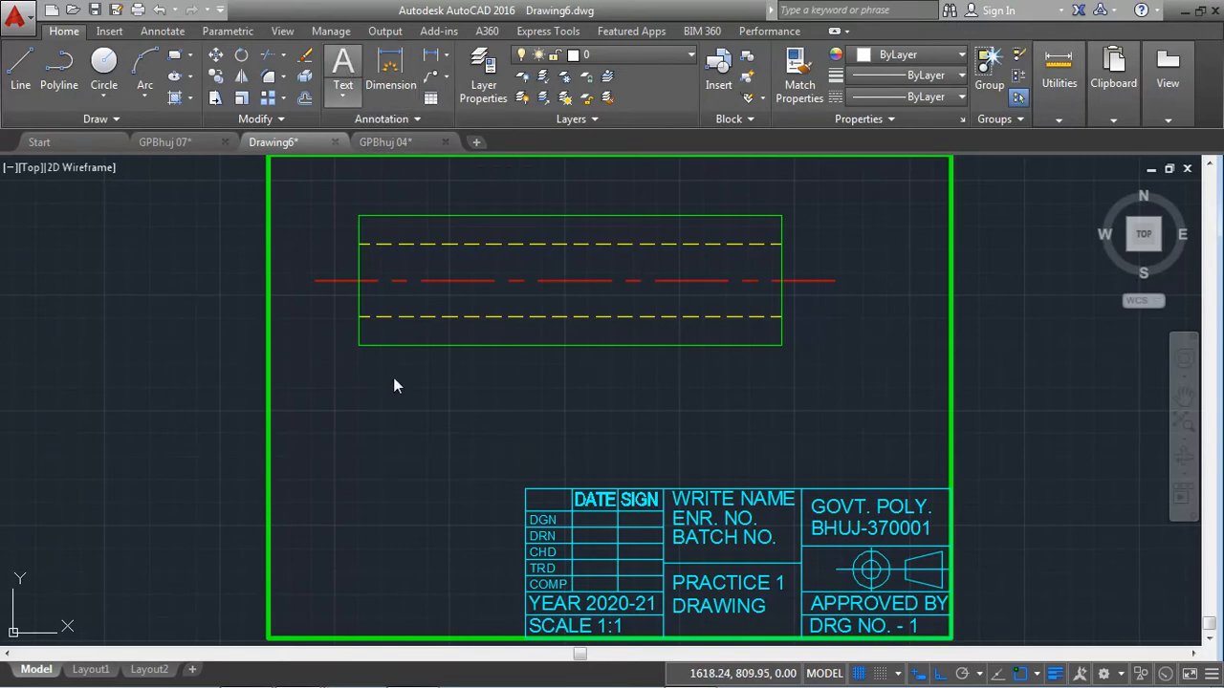
{"action": "left_click", "coordinate": [438, 424]}
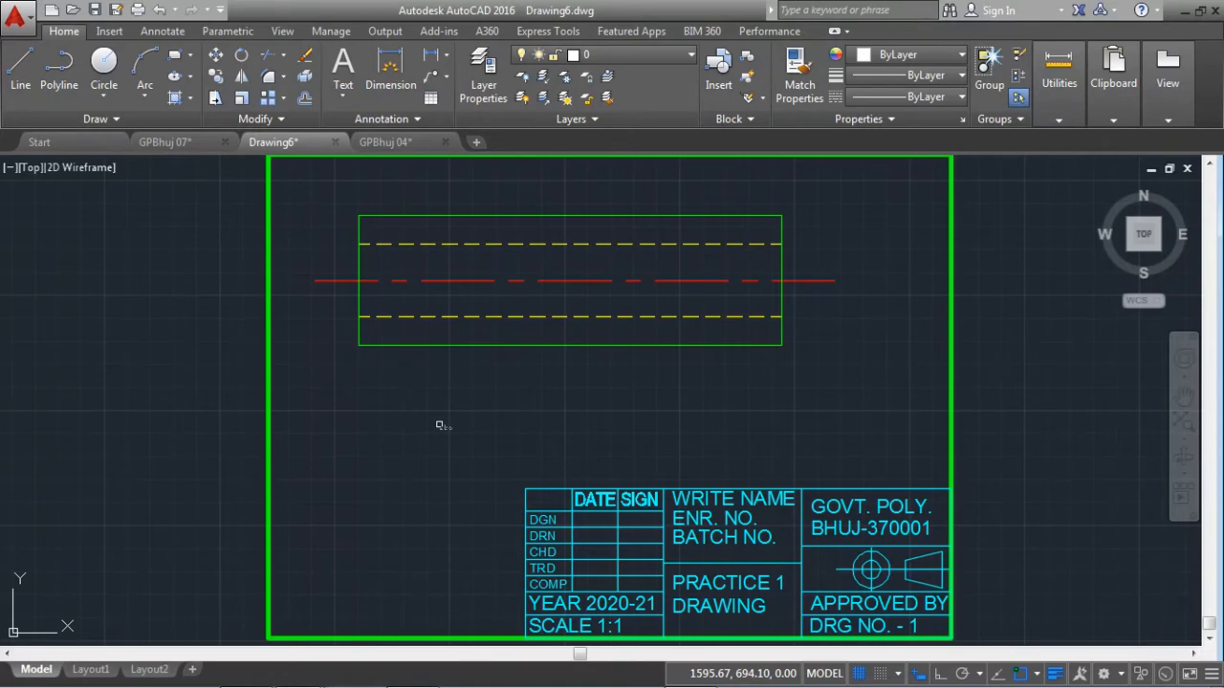
{"action": "left_click", "coordinate": [349, 99]}
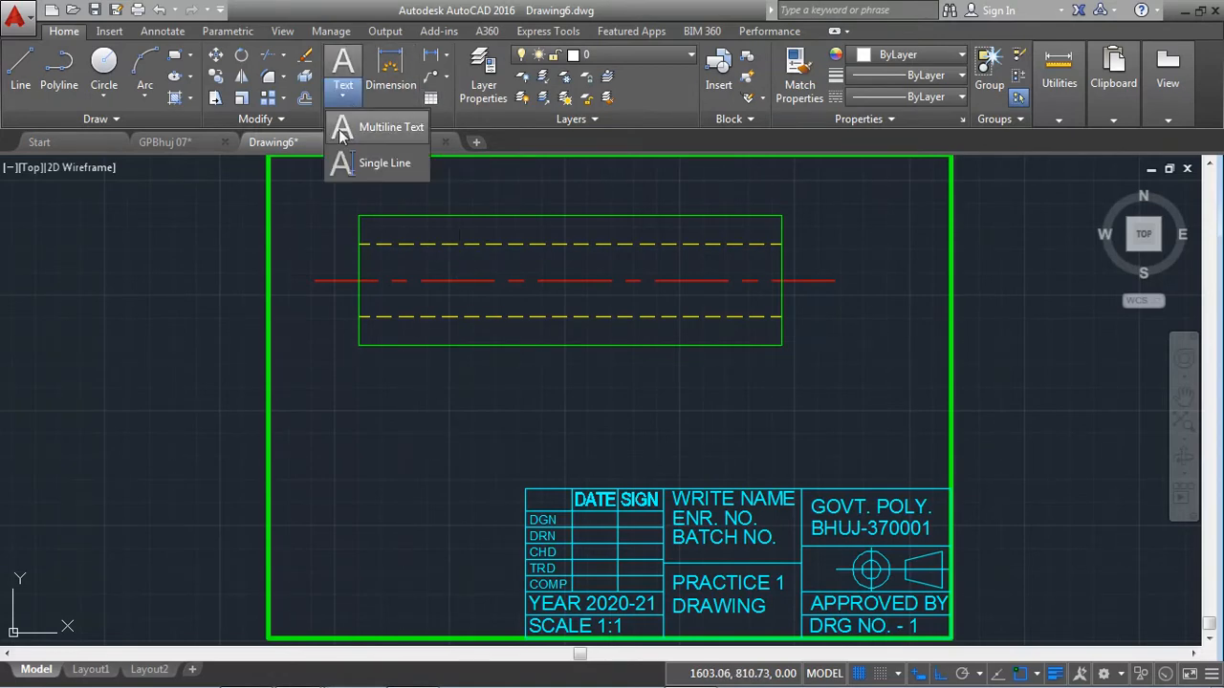
{"action": "left_click", "coordinate": [351, 172]}
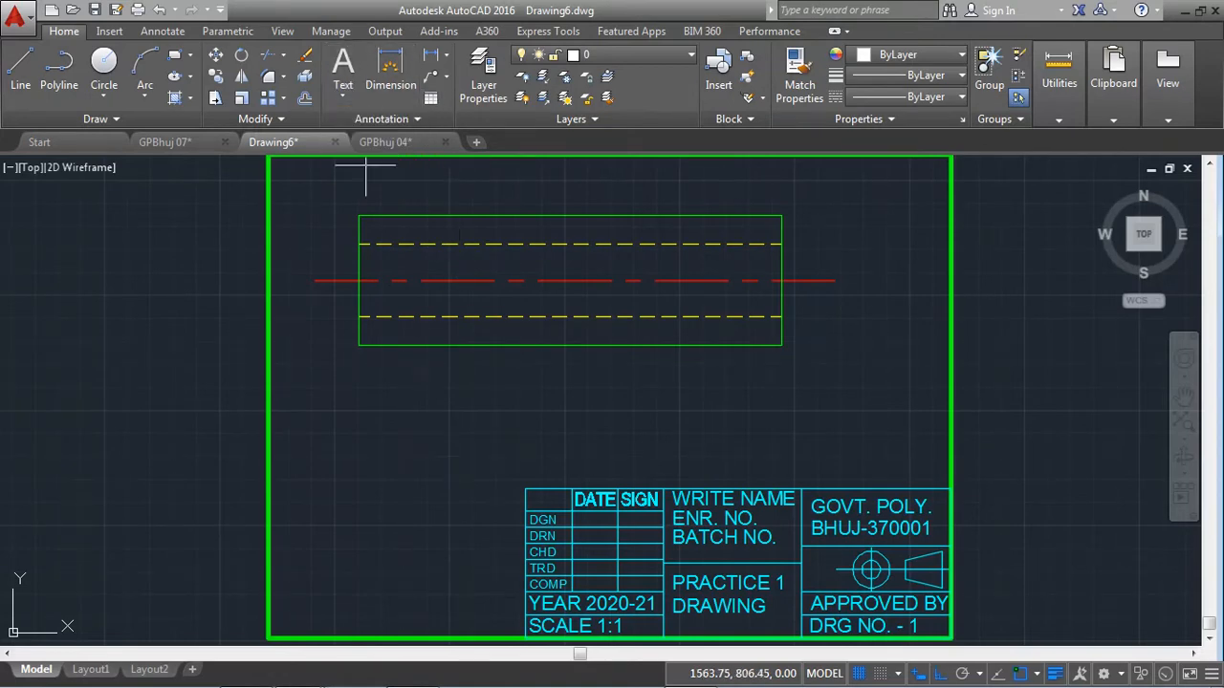
{"action": "left_click", "coordinate": [469, 409]}
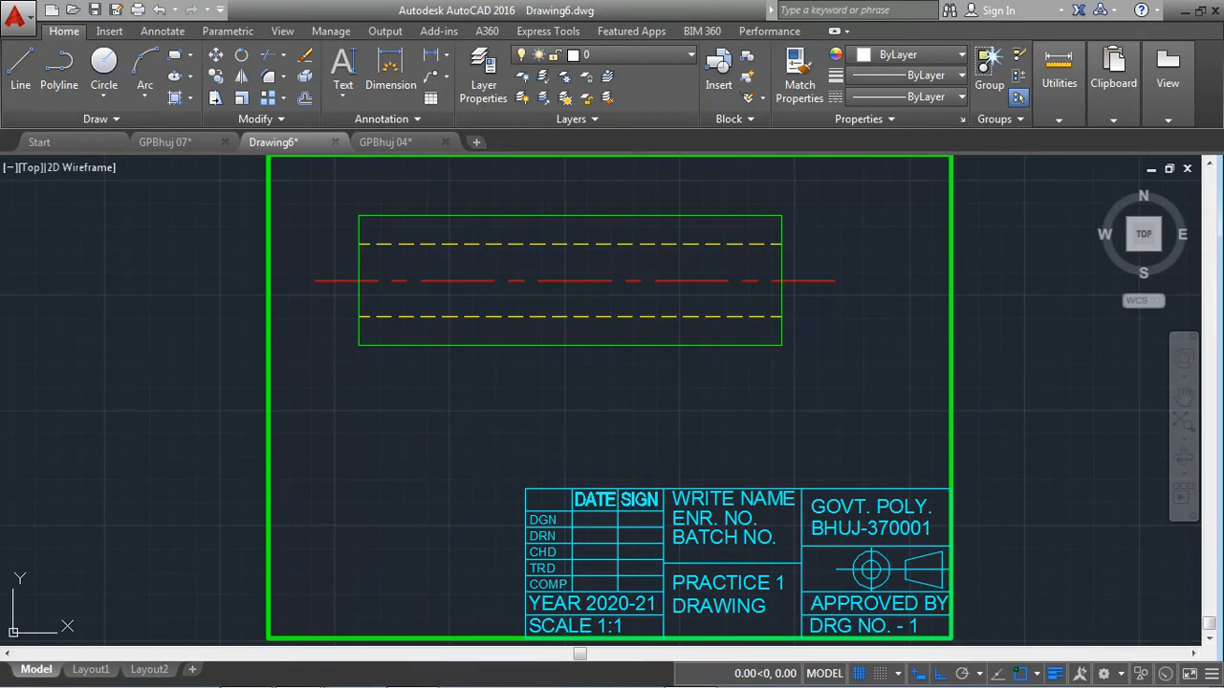
{"action": "type", "text": "shaf"}
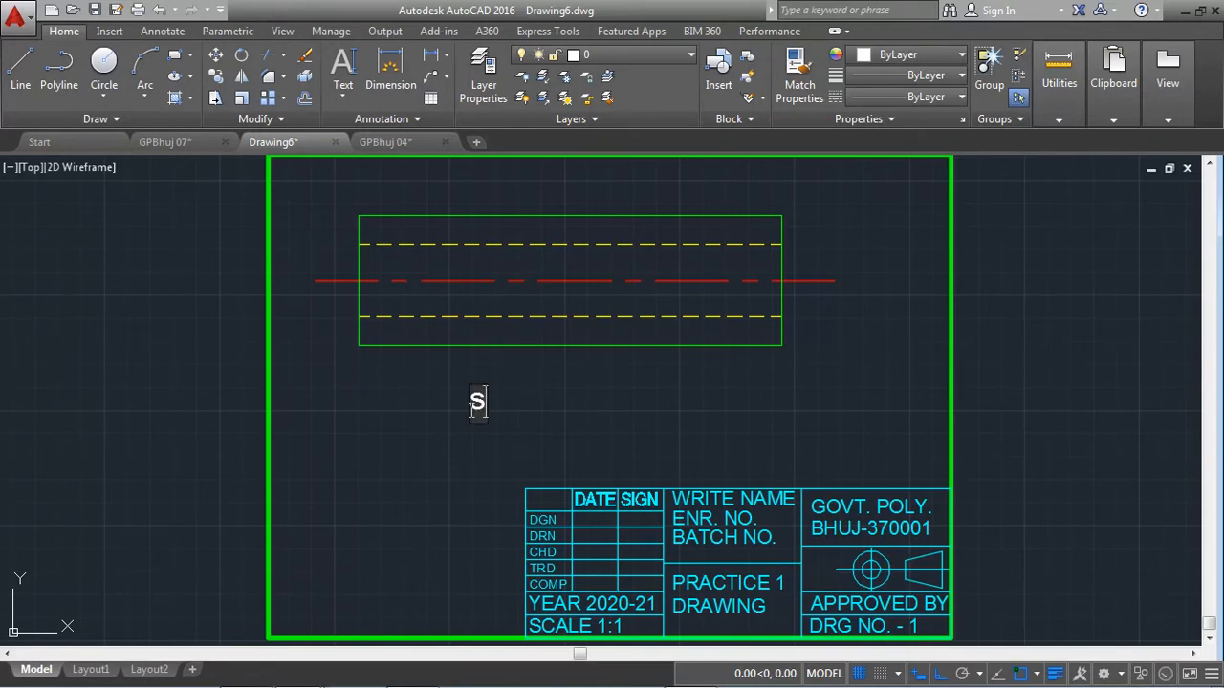
{"action": "type", "text": "t"}
{"action": "key", "text": "BackSpace"}
{"action": "key", "text": "BackSpace"}
{"action": "key", "text": "BackSpace"}
{"action": "key", "text": "BackSpace"}
{"action": "key", "text": "BackSpace"}
{"action": "type", "text": "SHAD"}
{"action": "key", "text": "BackSpace"}
{"action": "type", "text": "FT"}
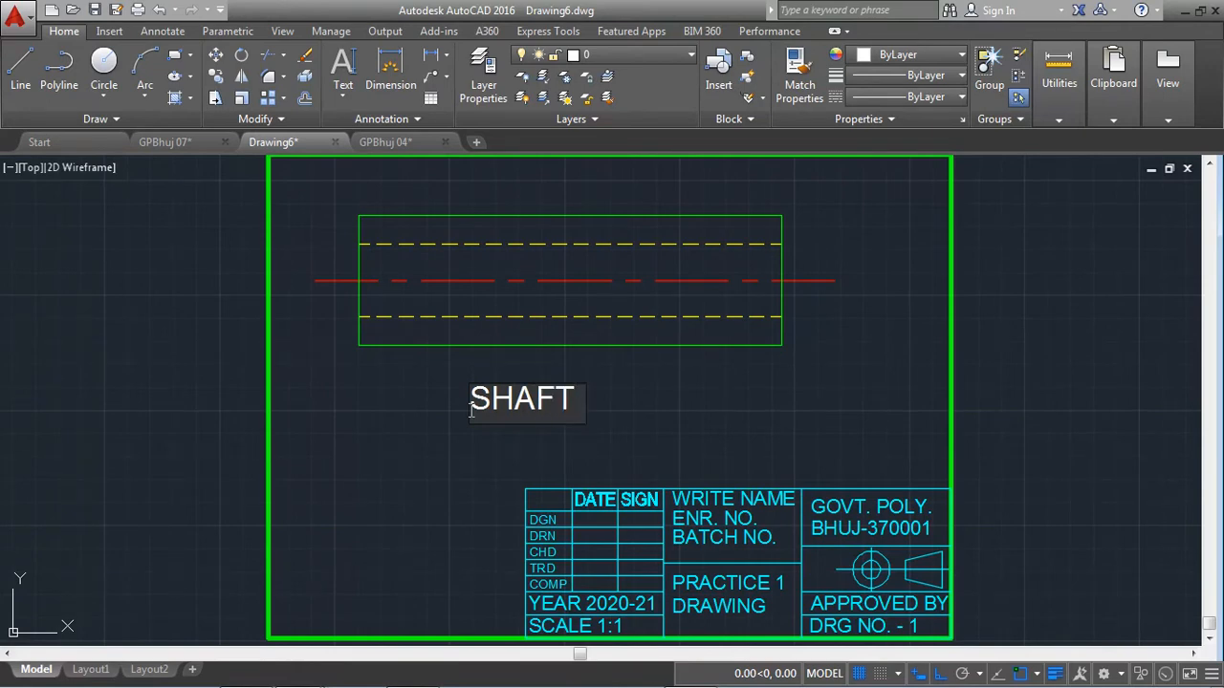
{"action": "type", "text": " FOR S"}
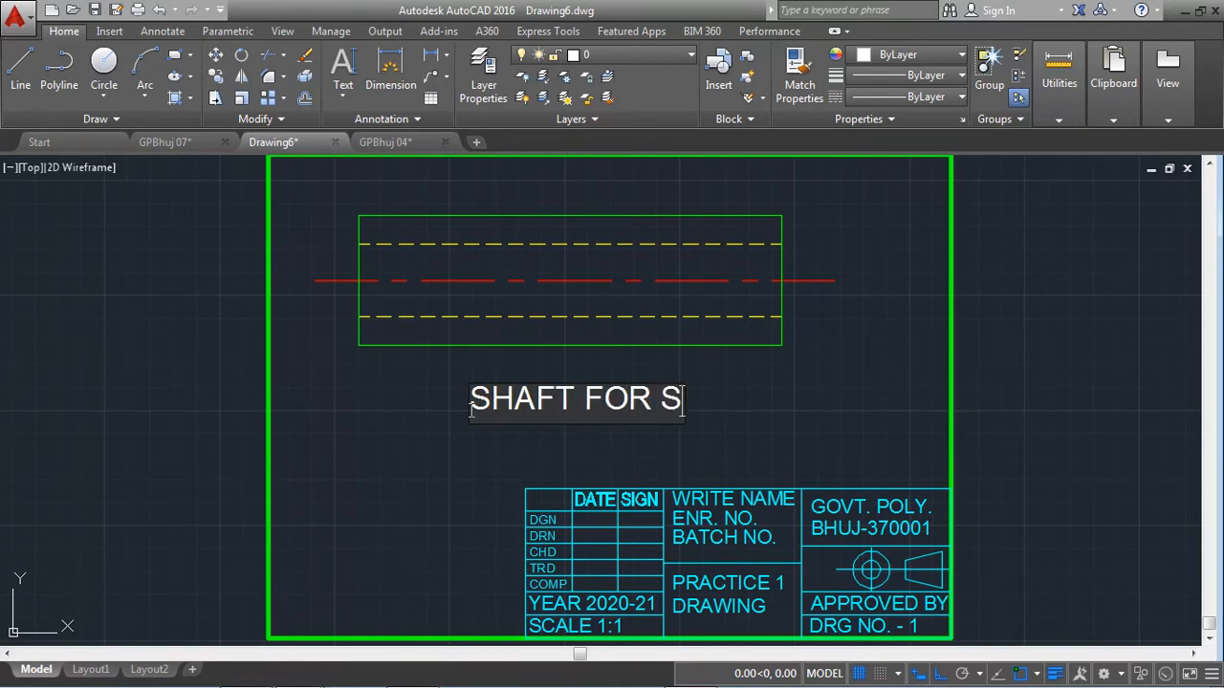
{"action": "type", "text": "AMPLE"}
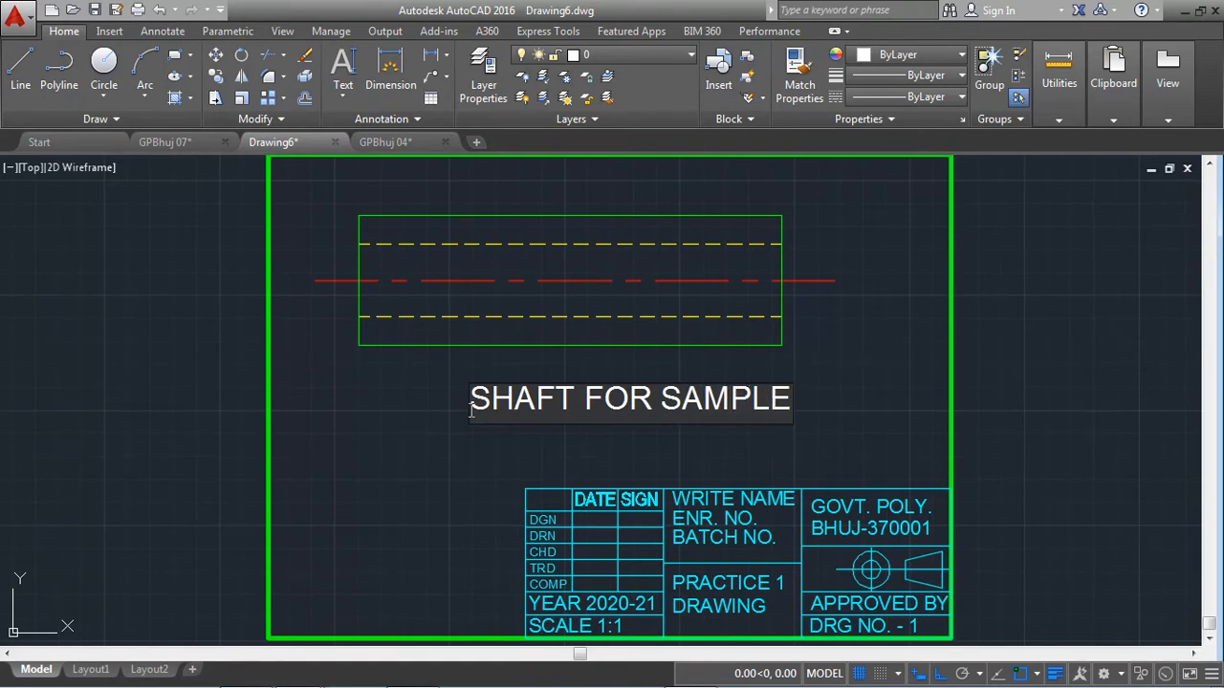
{"action": "key", "text": "Return"}
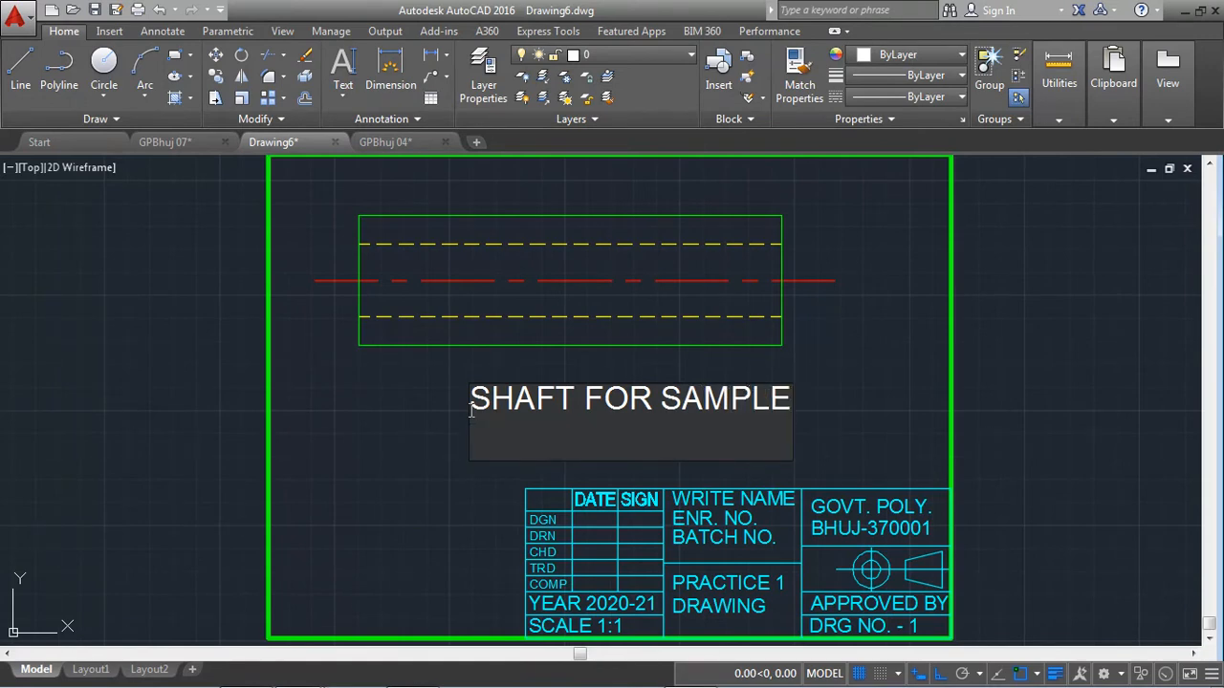
{"action": "key", "text": "Return"}
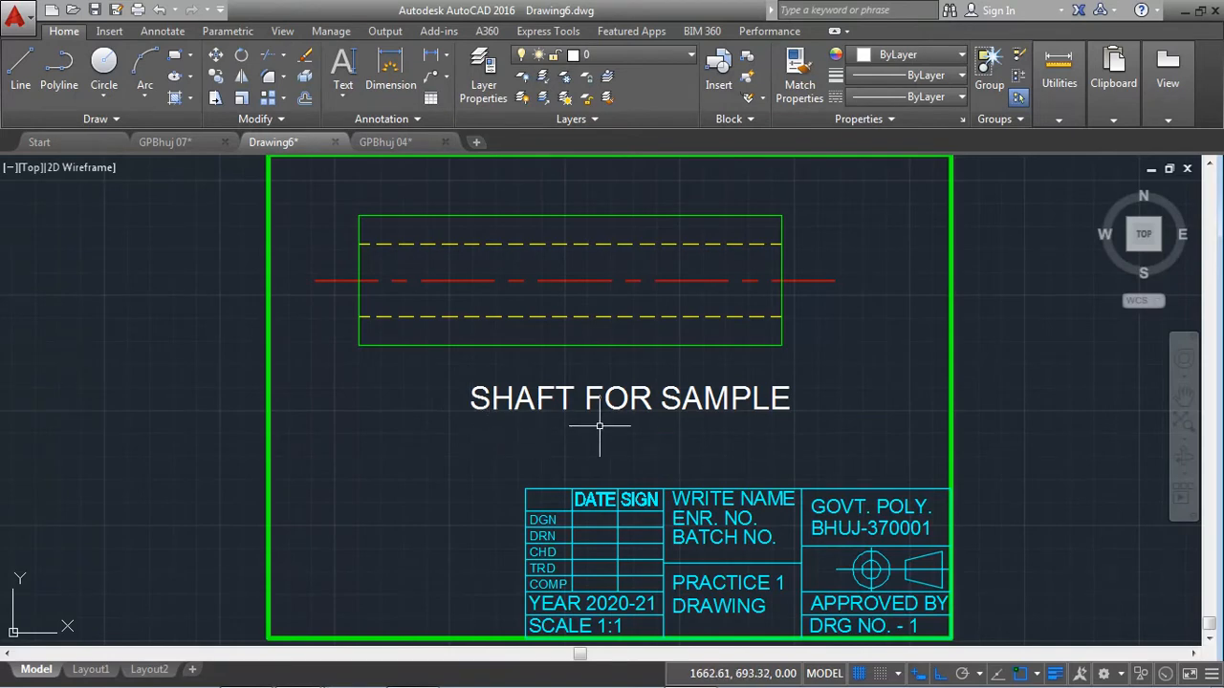
Assign the "SHAFT FOR SAMPLE" text to the Dimensions layer
{"action": "left_click", "coordinate": [622, 398]}
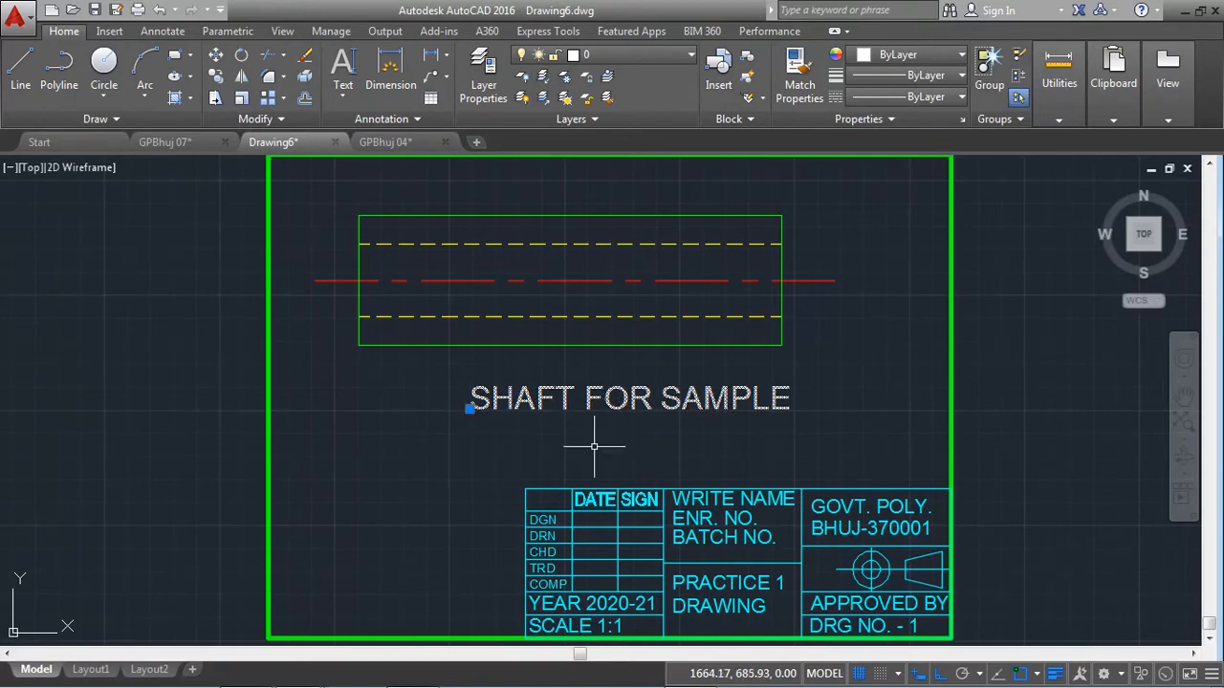
{"action": "left_click", "coordinate": [660, 55]}
{"action": "left_click", "coordinate": [637, 122]}
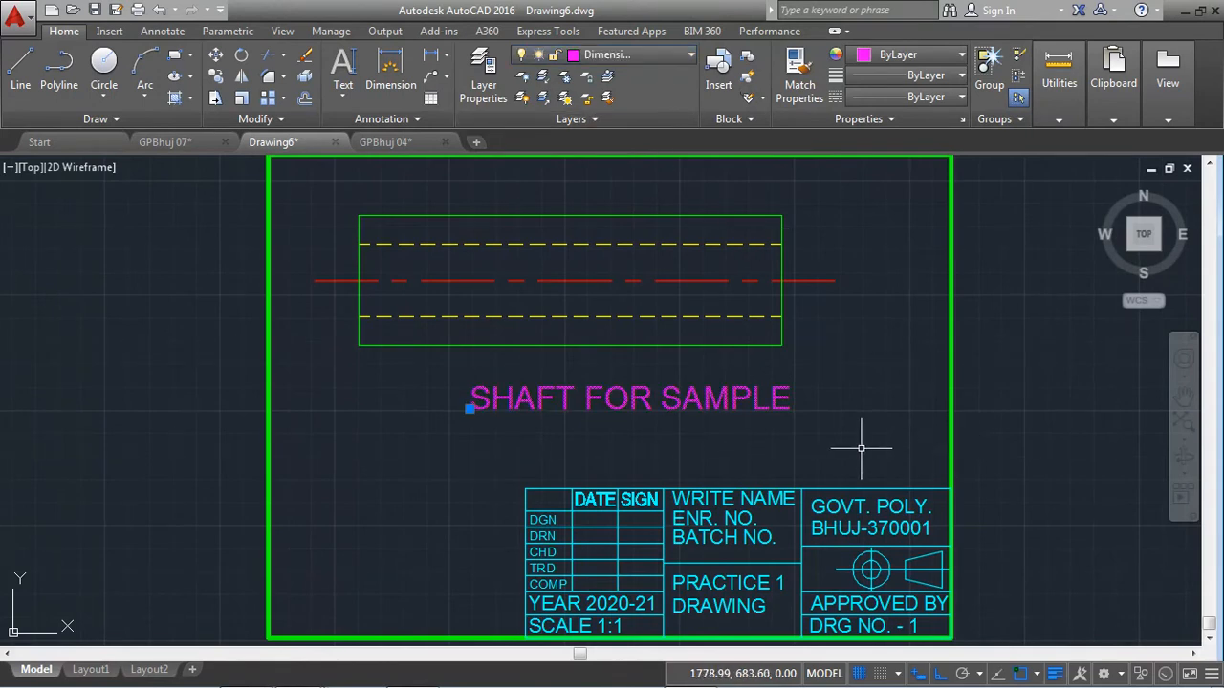
{"action": "key", "text": "Escape"}
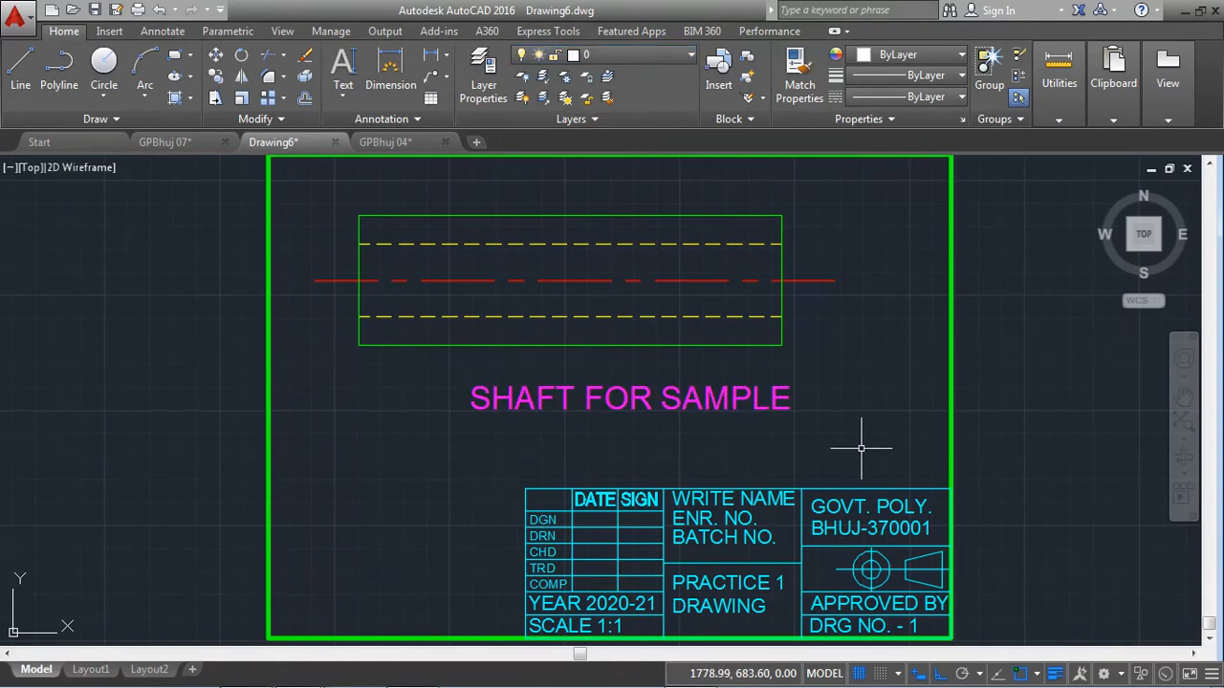
Move the "SHAFT FOR SAMPLE" text horizontally to centre it below the part
{"action": "left_click", "coordinate": [798, 442]}
{"action": "left_click", "coordinate": [721, 394]}
{"action": "right_click", "coordinate": [721, 393]}
{"action": "left_click", "coordinate": [759, 434]}
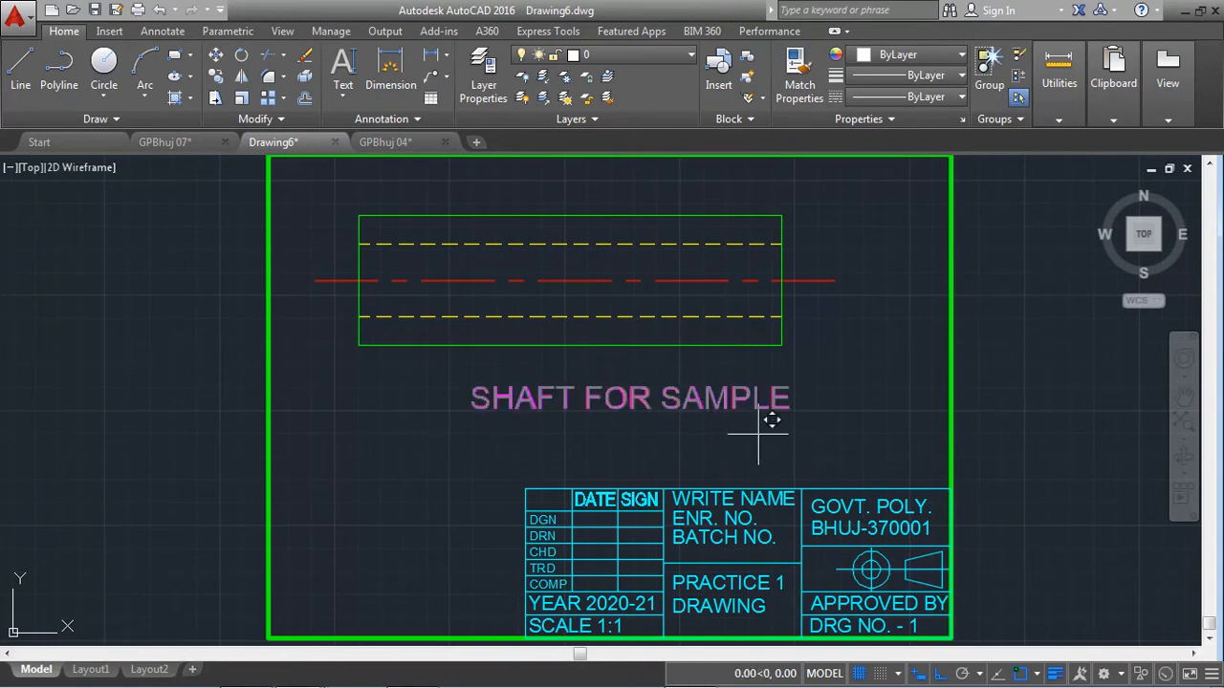
{"action": "left_click", "coordinate": [705, 432]}
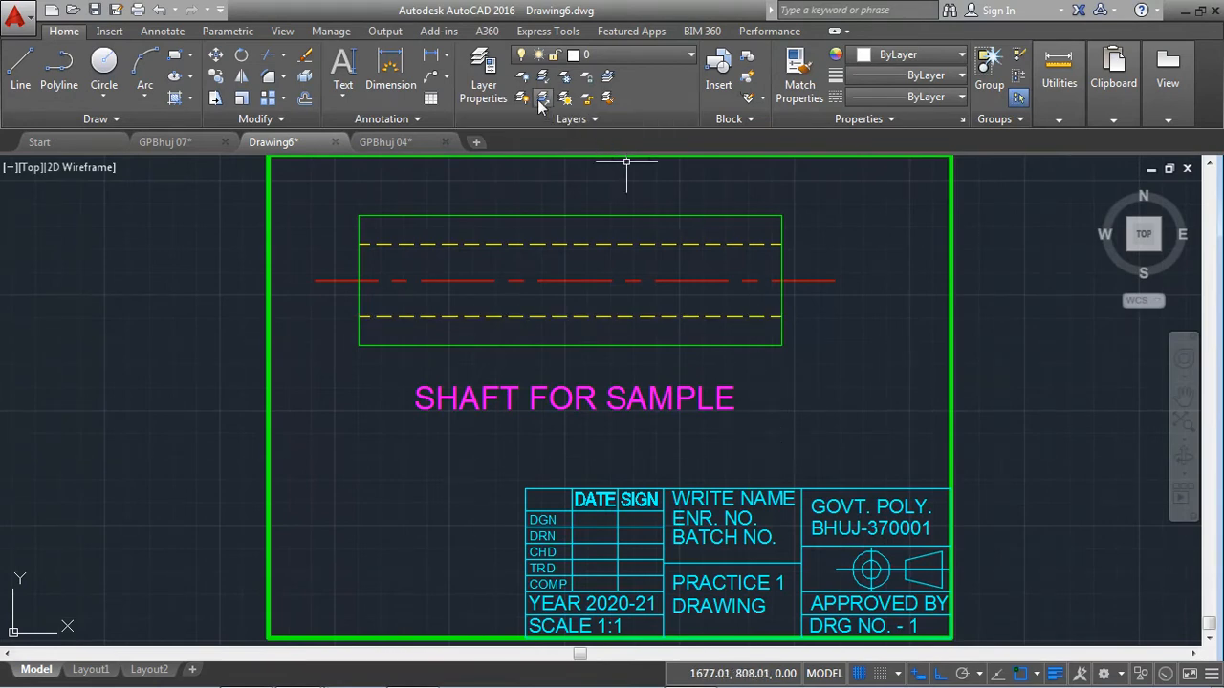
Turn the Title Block layer's visibility off and back on
{"action": "left_click", "coordinate": [481, 72]}
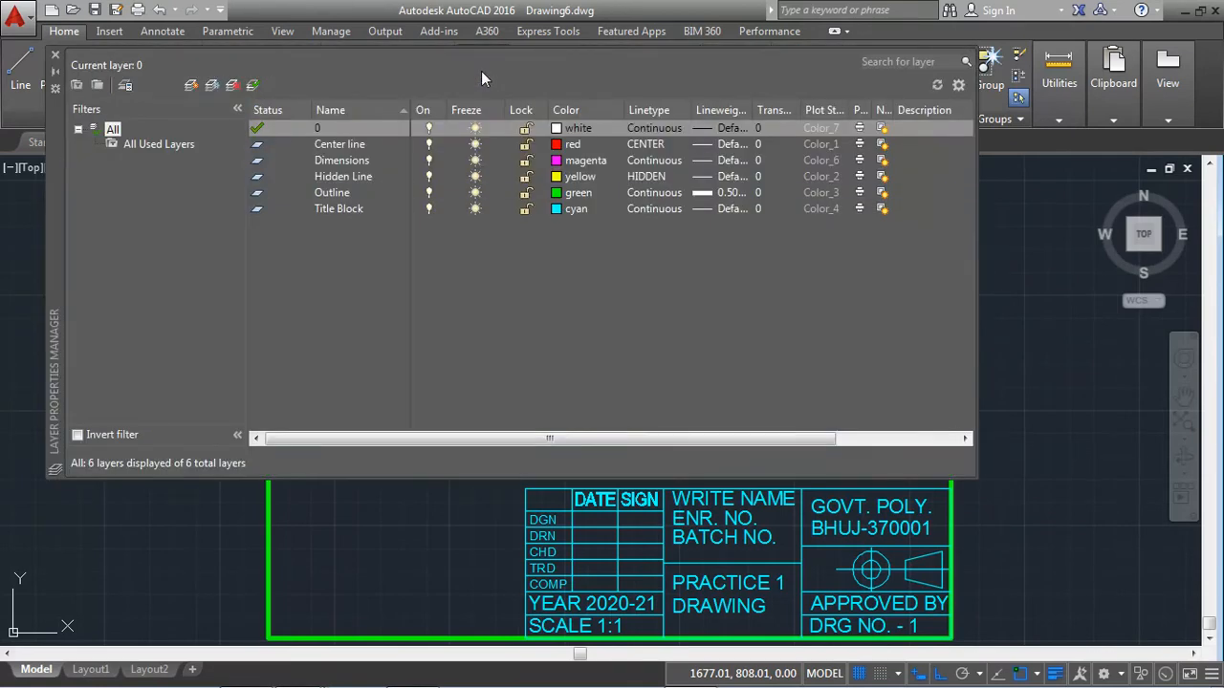
{"action": "left_click", "coordinate": [429, 208]}
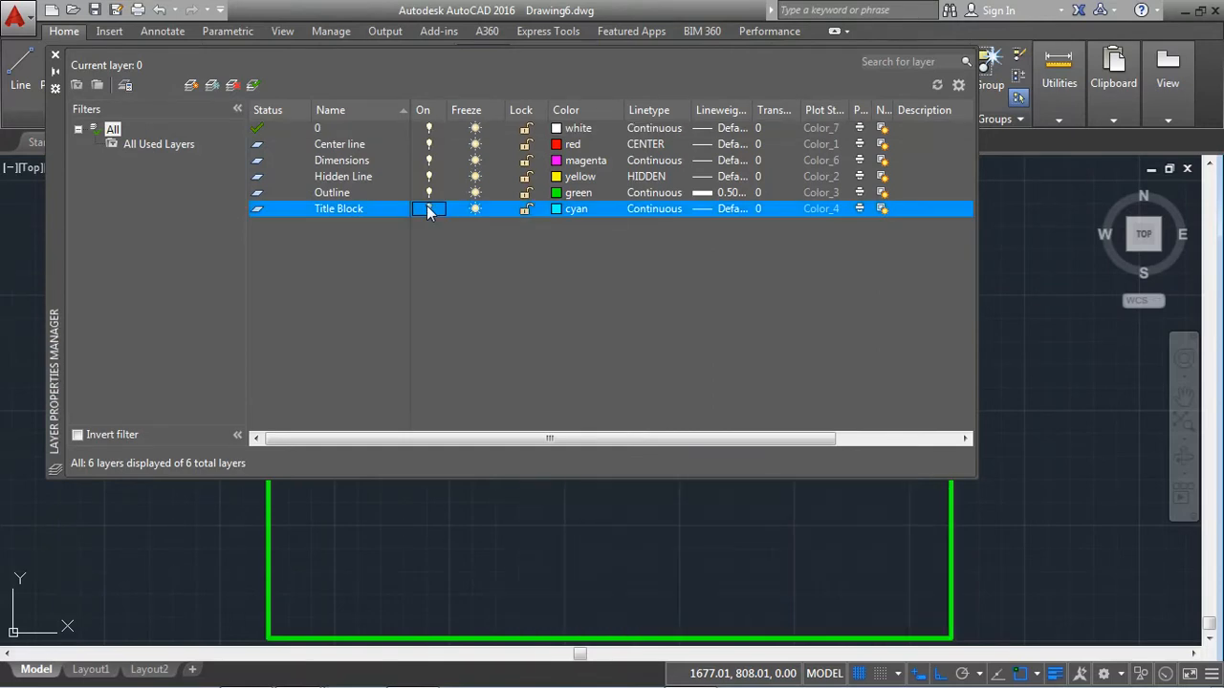
{"action": "left_click", "coordinate": [55, 55]}
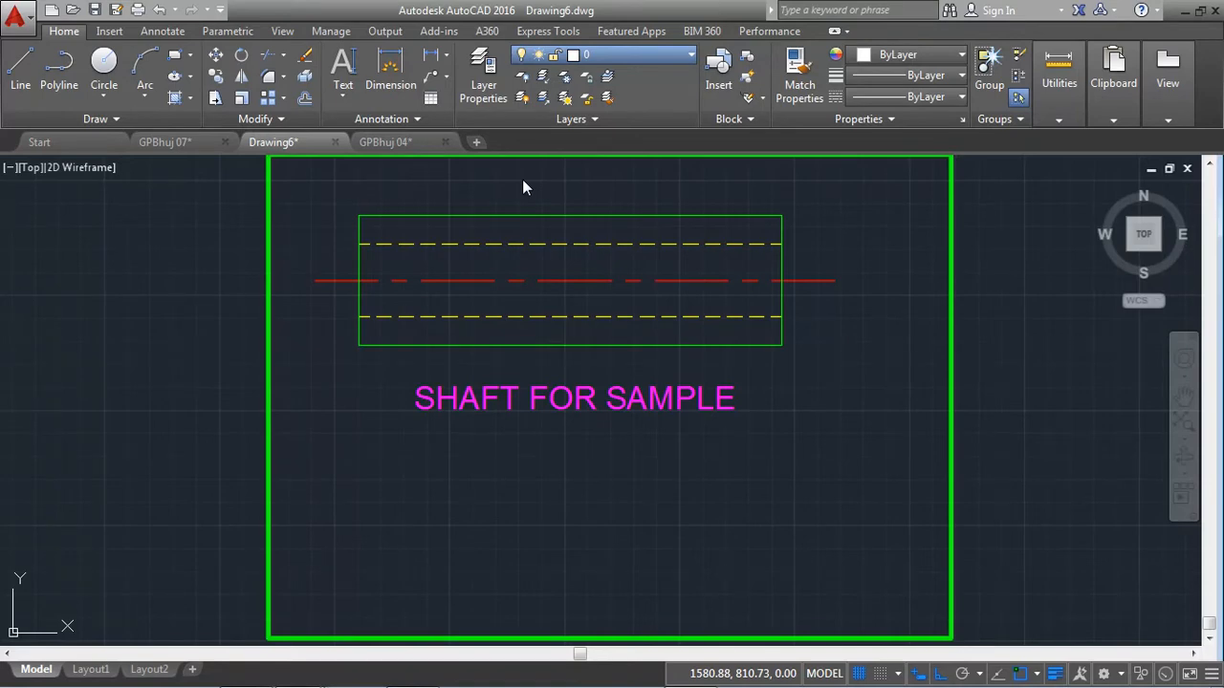
{"action": "left_click", "coordinate": [523, 117]}
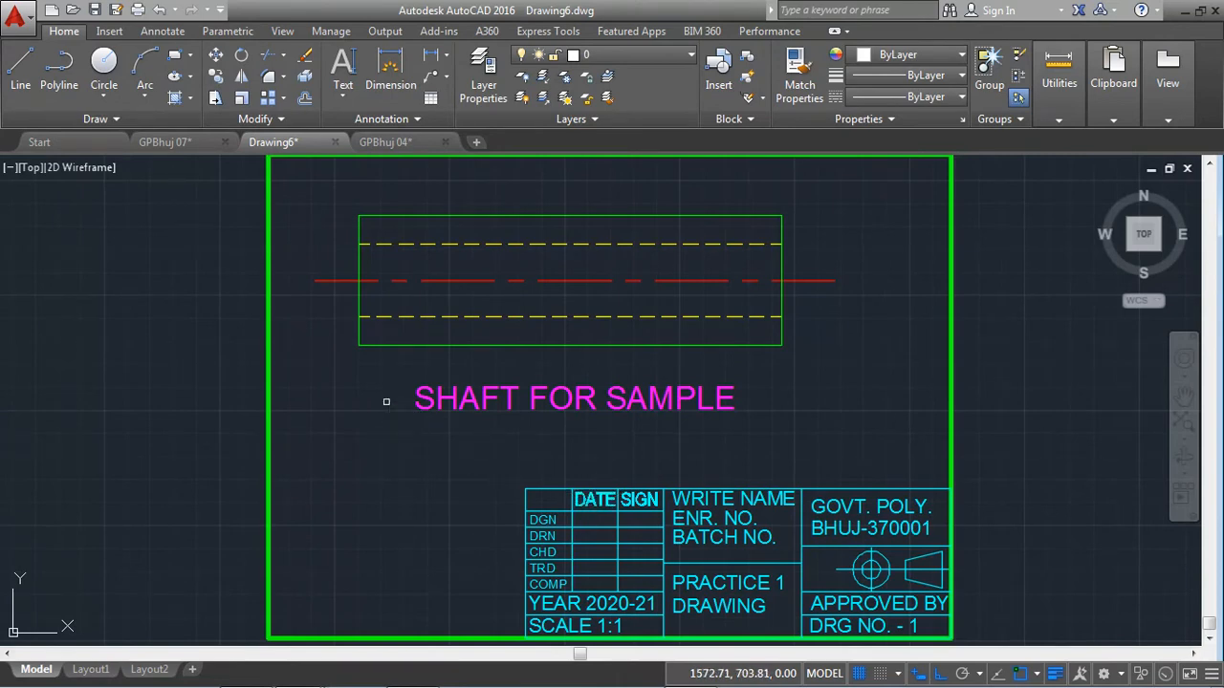
Try moving the shaft and caption right with a window selection reaching the unlocked title block, and undo the move
{"action": "left_click", "coordinate": [313, 190]}
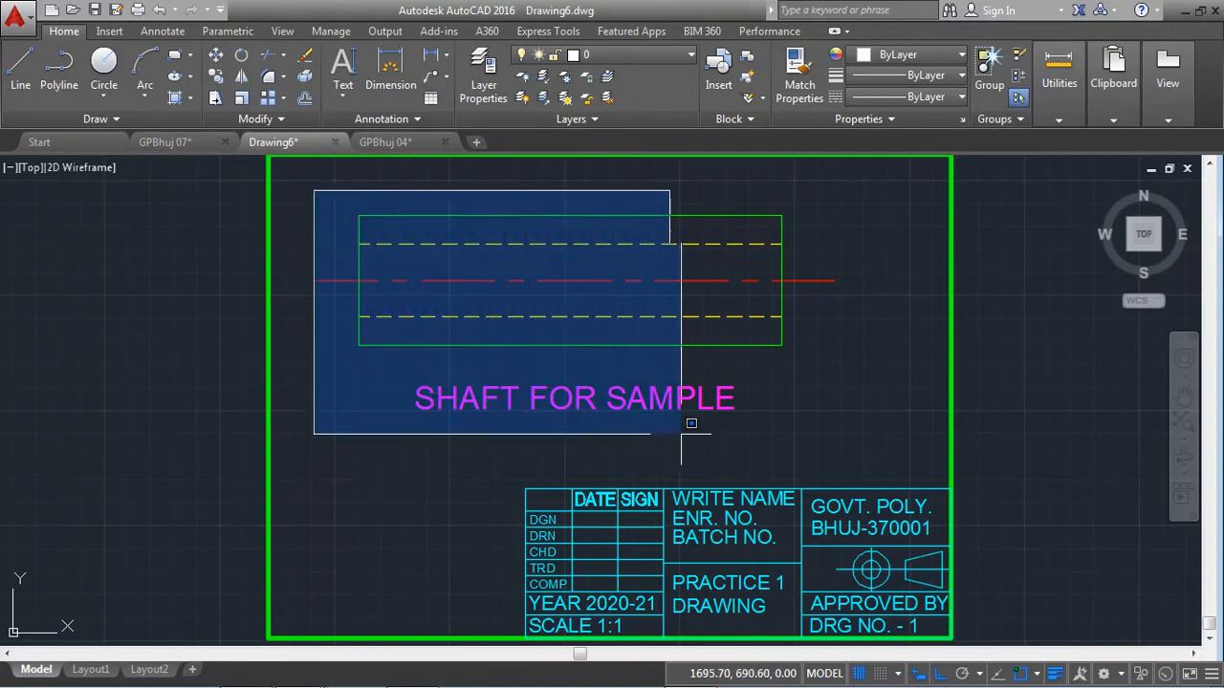
{"action": "left_click", "coordinate": [813, 501]}
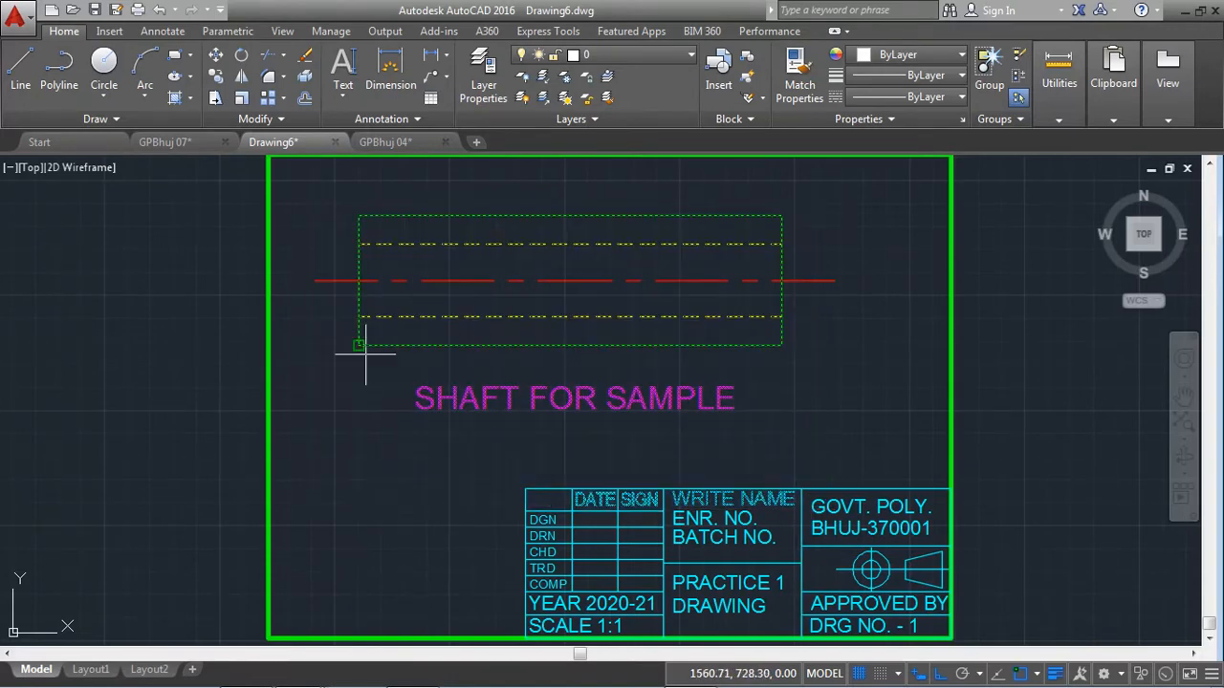
{"action": "left_click", "coordinate": [517, 443]}
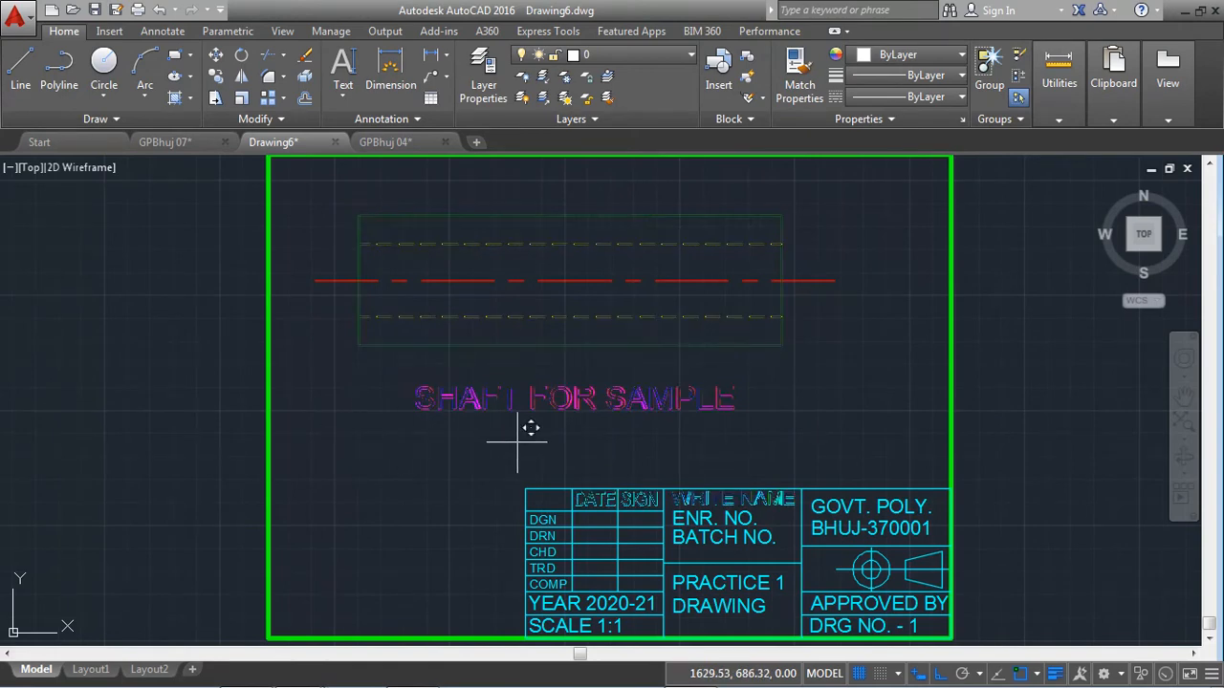
{"action": "left_click", "coordinate": [594, 444]}
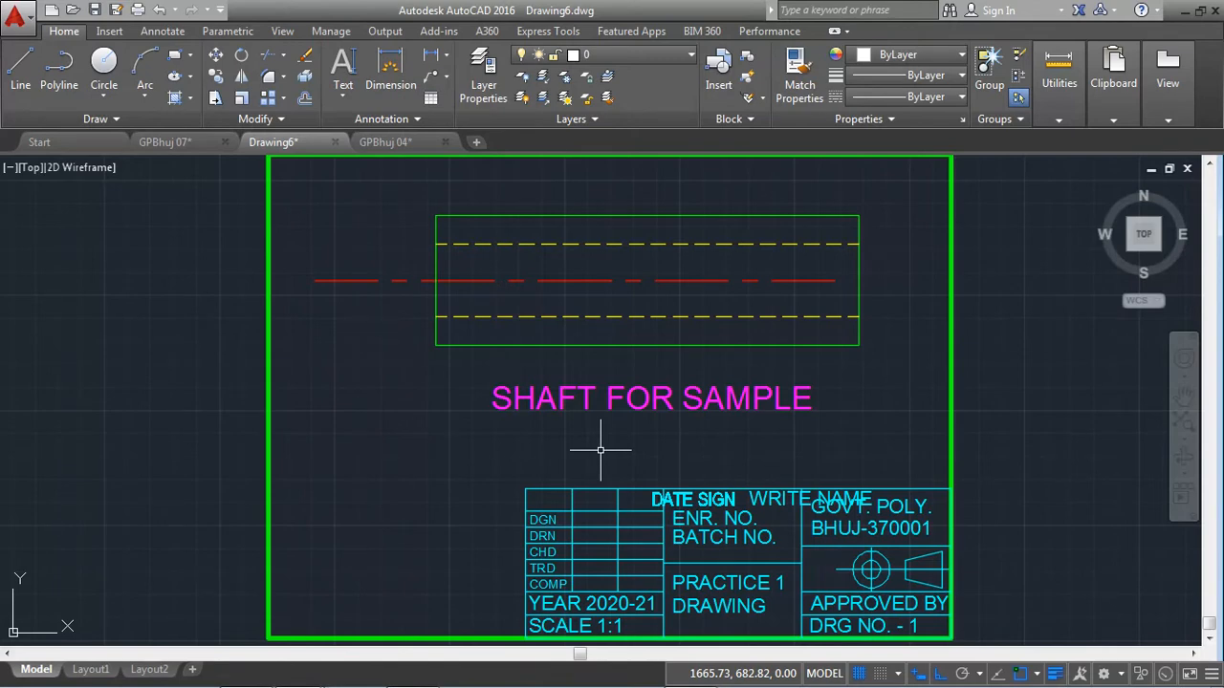
{"action": "key", "text": "ctrl+z"}
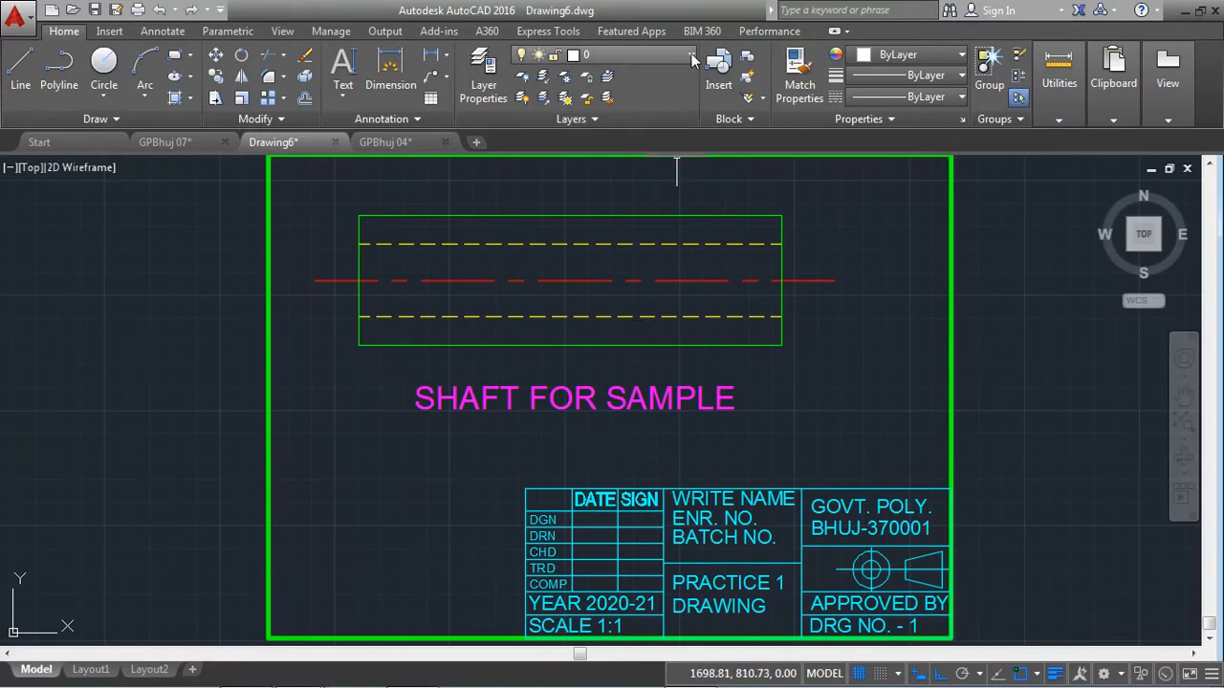
Lock the Title Block layer and move the shaft, its centre line and the caption about 40 units to the right
{"action": "left_click", "coordinate": [559, 185]}
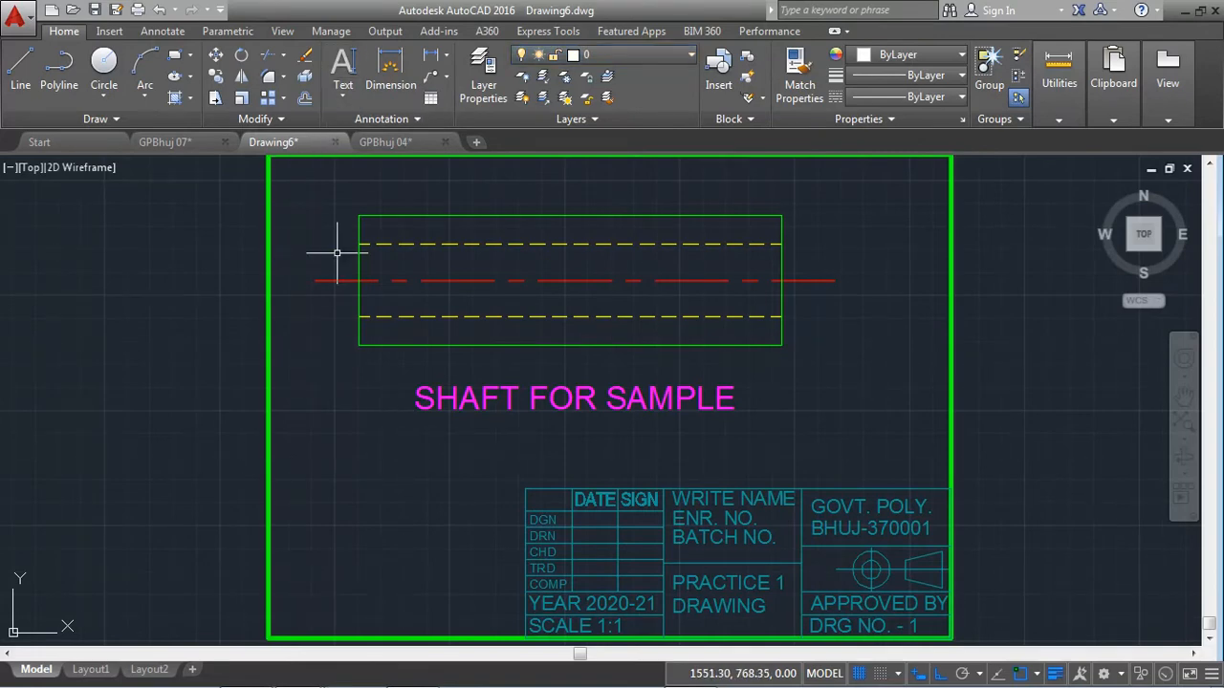
{"action": "left_click", "coordinate": [216, 56]}
{"action": "left_click", "coordinate": [323, 188]}
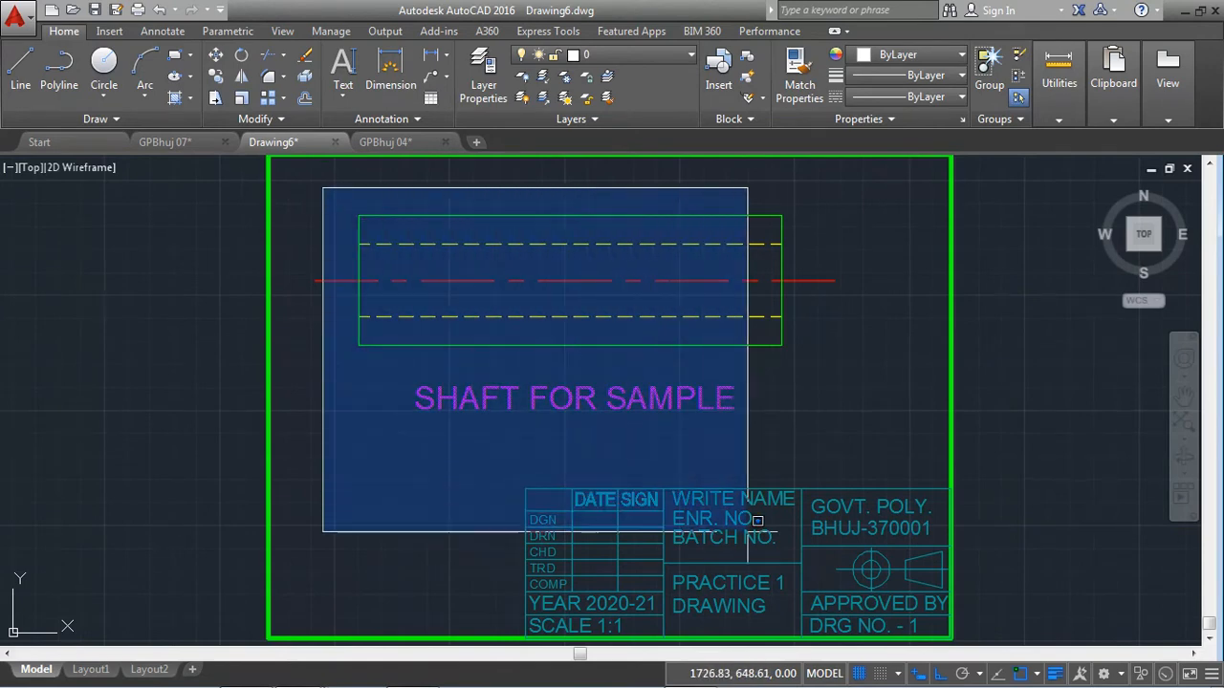
{"action": "left_click", "coordinate": [810, 556]}
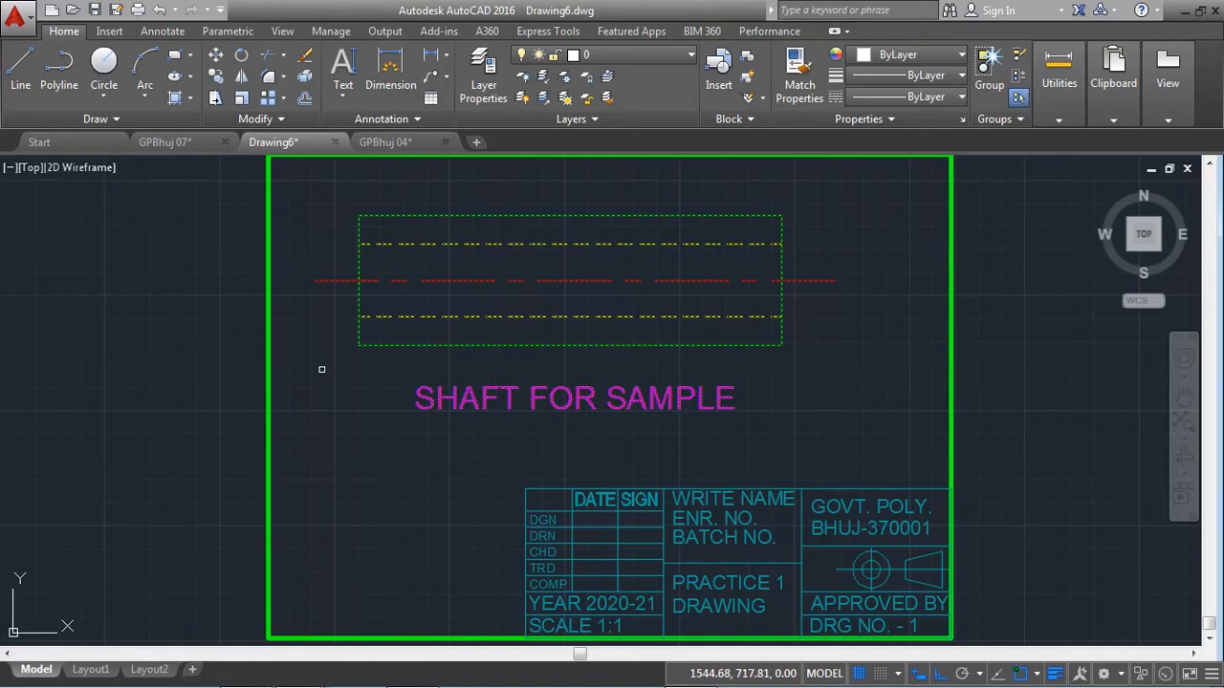
{"action": "key", "text": "Return"}
{"action": "left_click", "coordinate": [514, 450]}
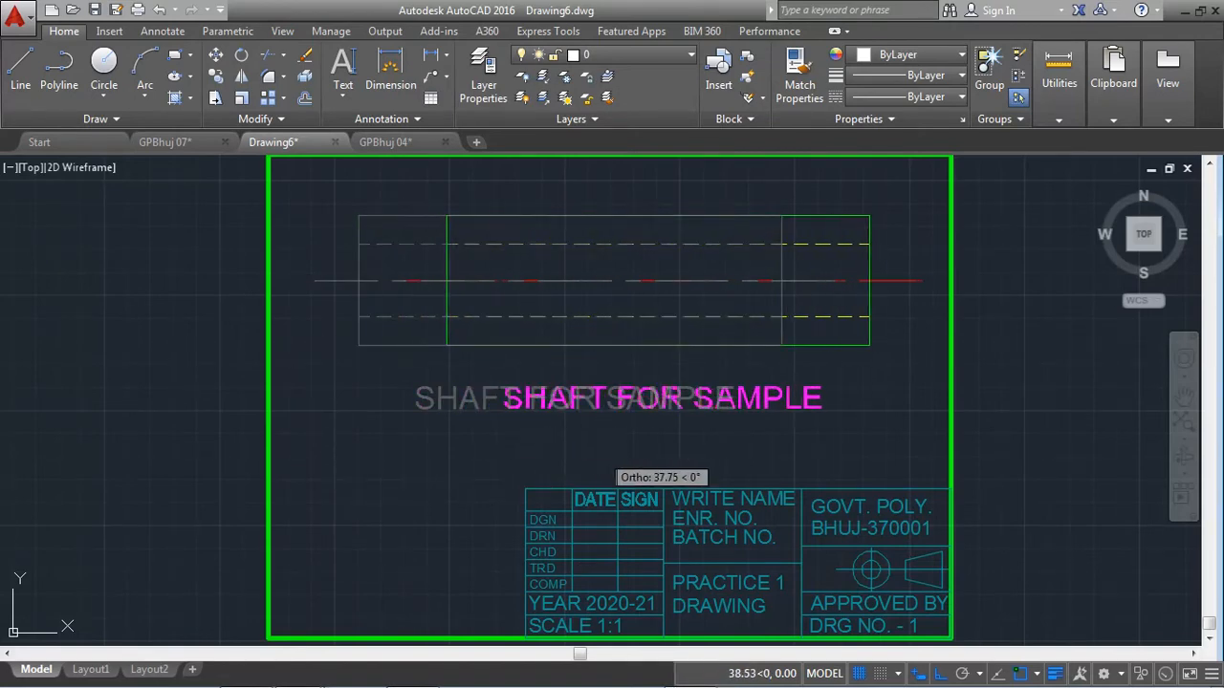
{"action": "left_click", "coordinate": [607, 451]}
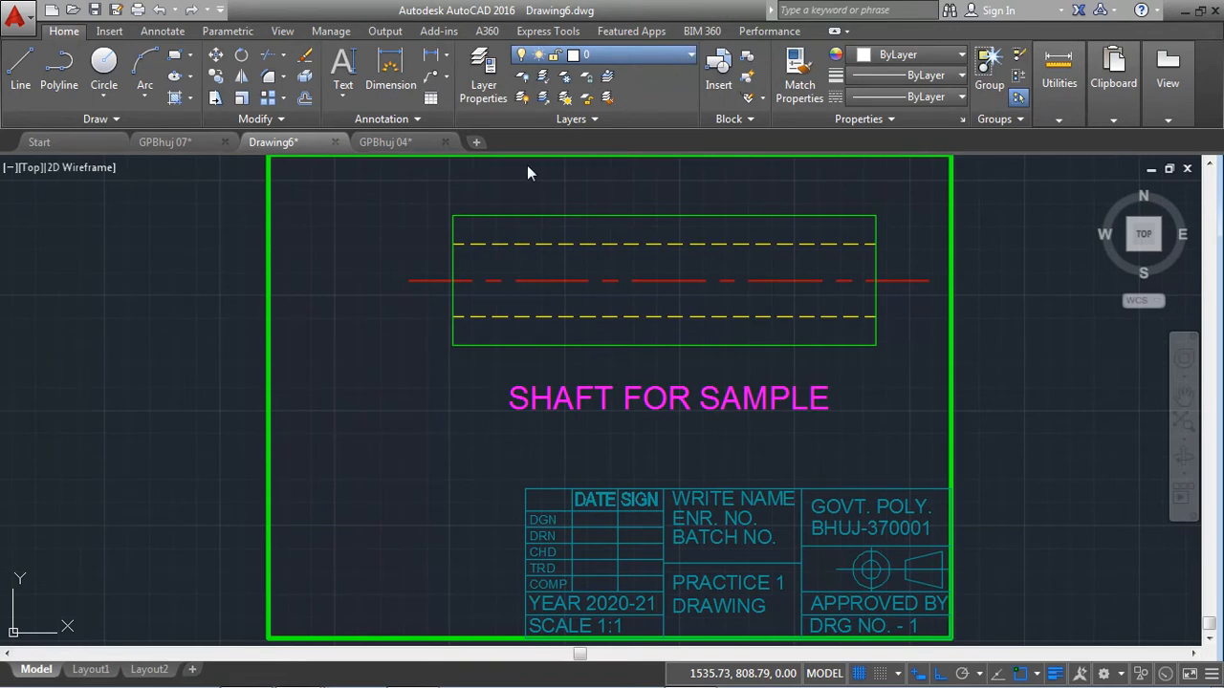
Unlock the Title Block layer and turn its visibility back on
{"action": "key", "text": "ctrl+z"}
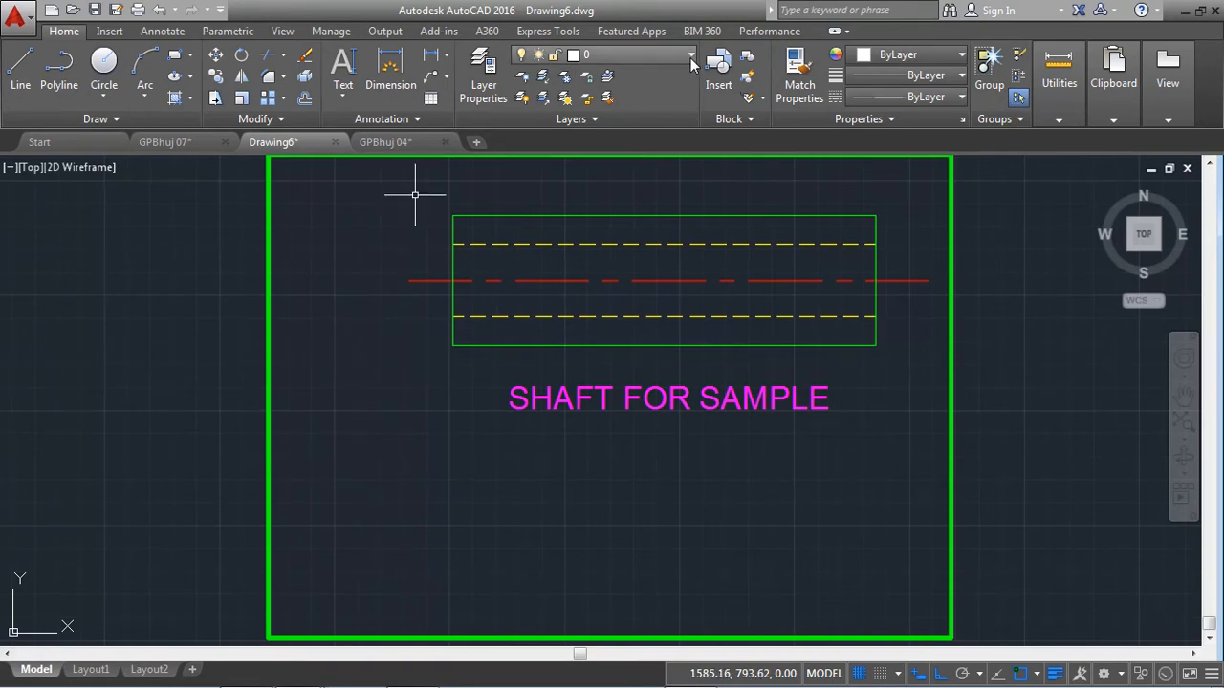
{"action": "left_click", "coordinate": [522, 182]}
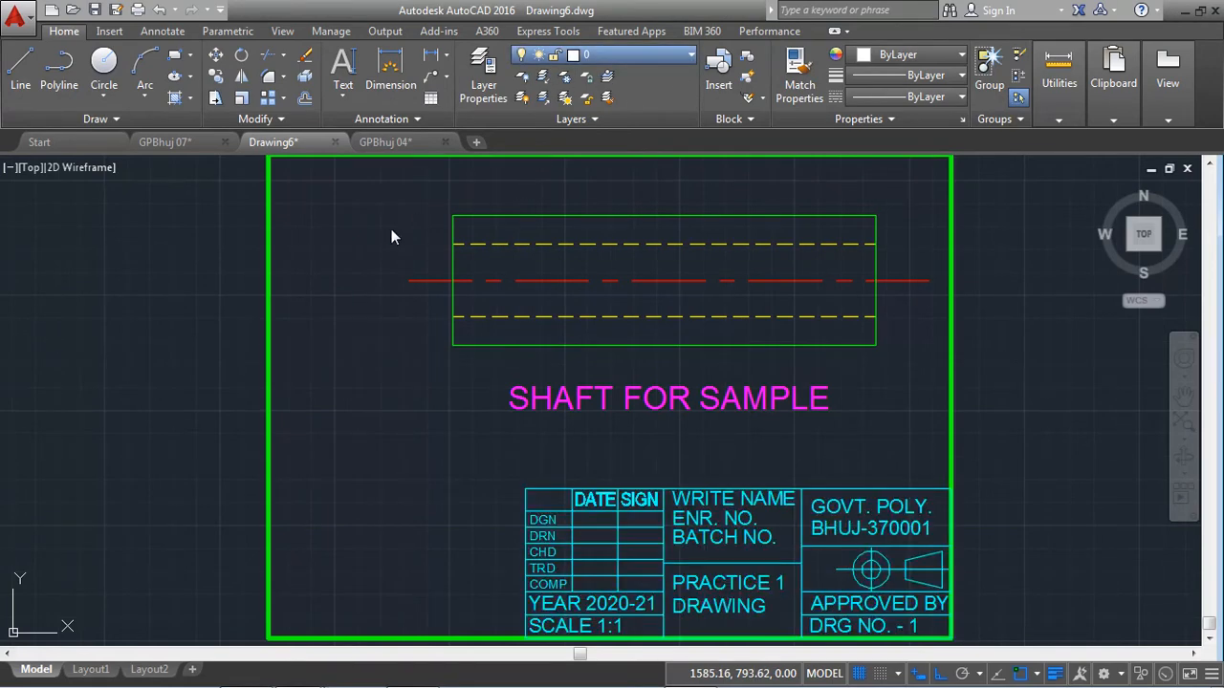
{"action": "left_click", "coordinate": [383, 246]}
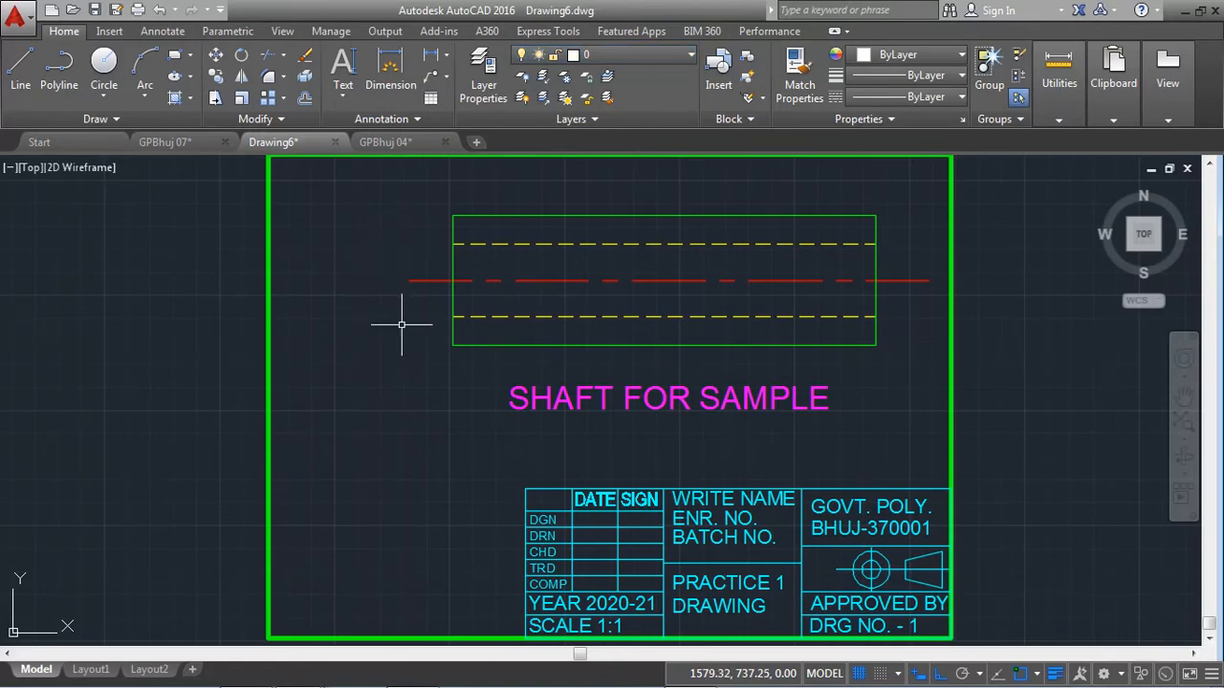
Try moving the shaft, centre line and caption left with a window overlapping the unlocked title block, and undo the move
{"action": "left_click", "coordinate": [393, 179]}
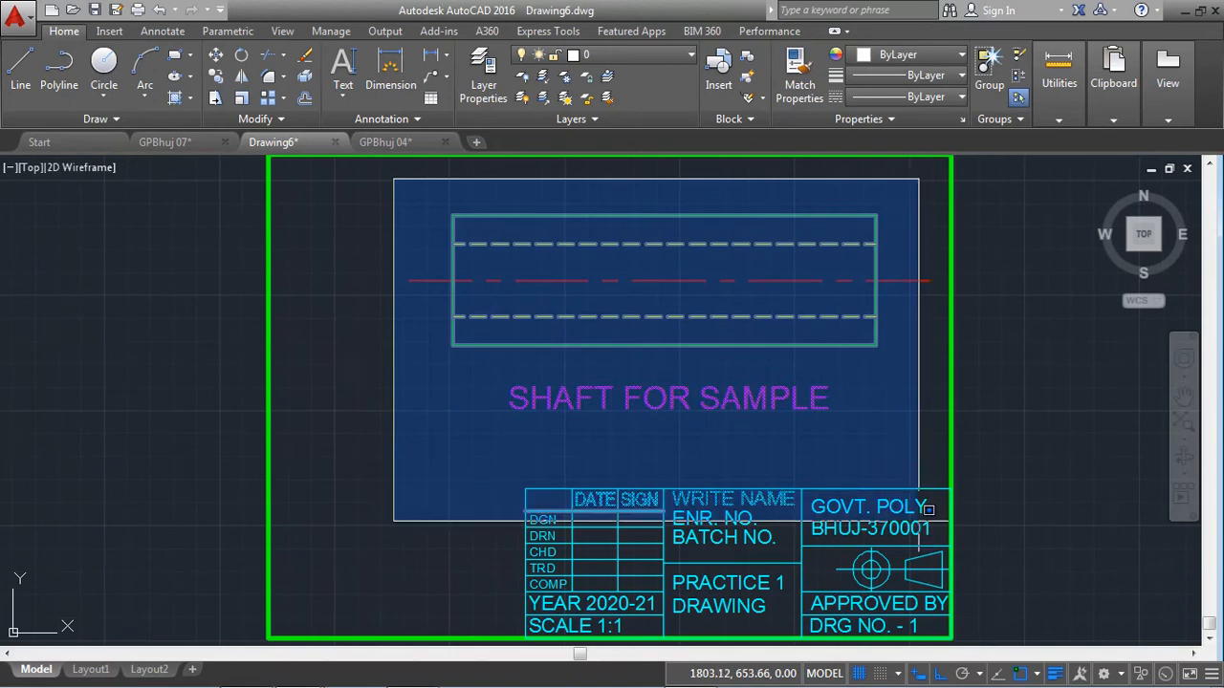
{"action": "left_click", "coordinate": [931, 538]}
{"action": "key", "text": "Return"}
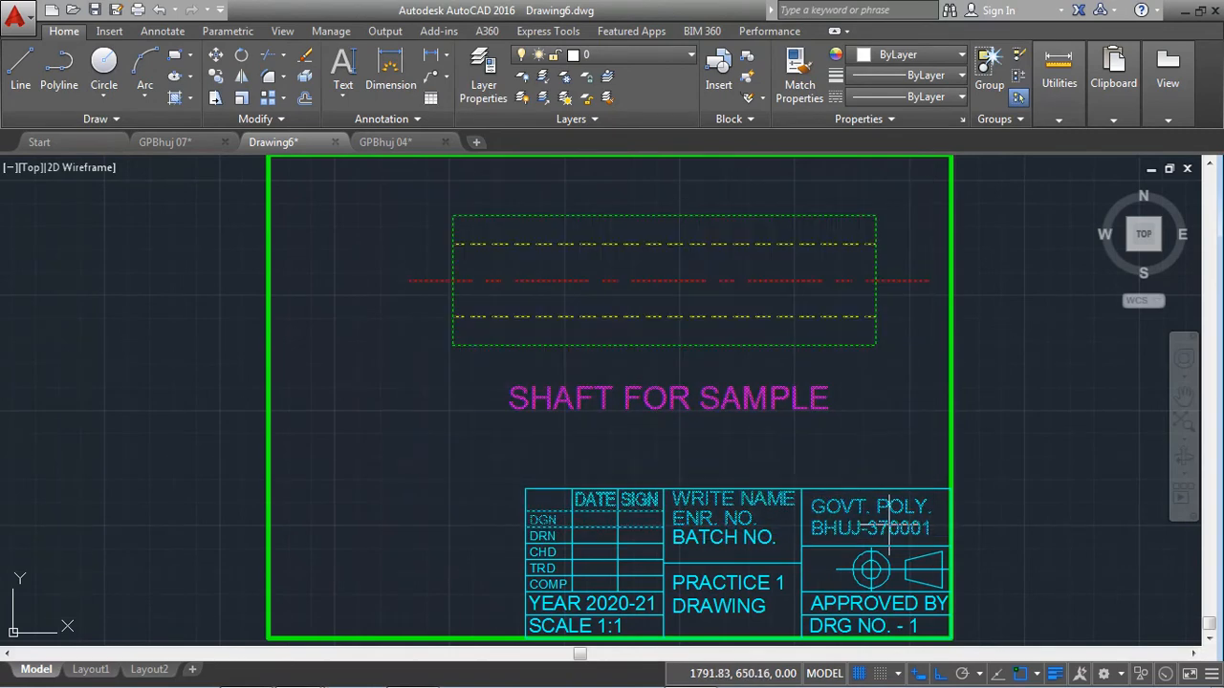
{"action": "left_click", "coordinate": [792, 450]}
{"action": "left_click", "coordinate": [692, 450]}
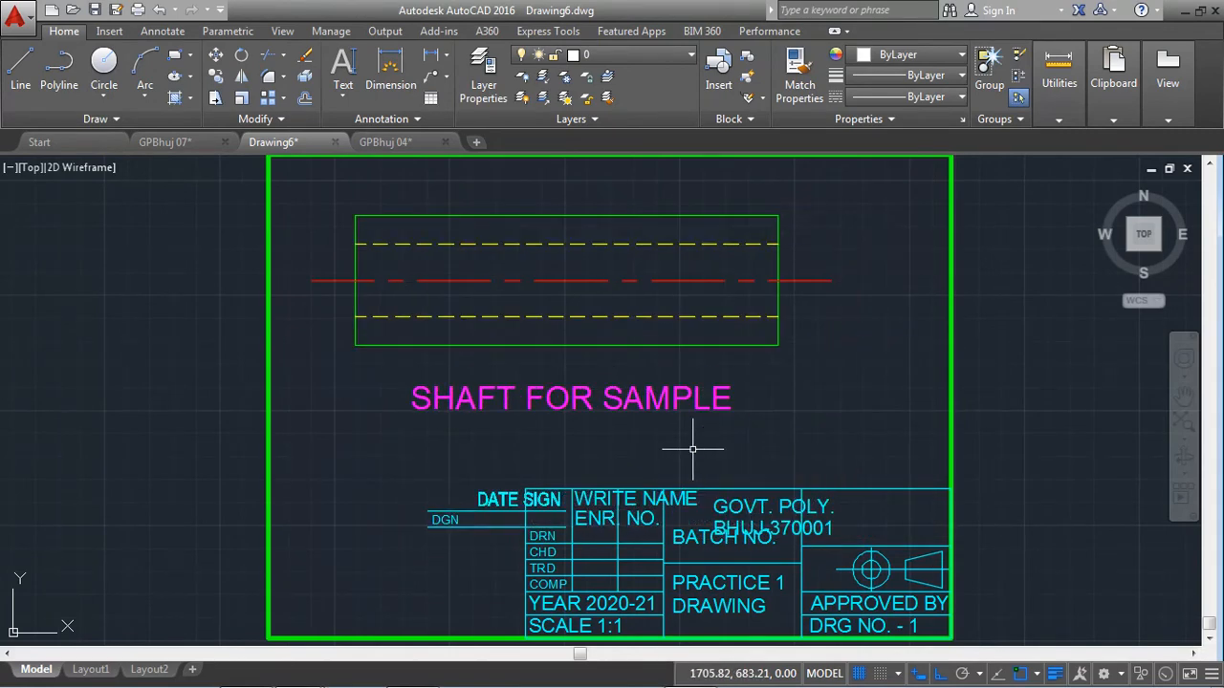
{"action": "key", "text": "ctrl+z"}
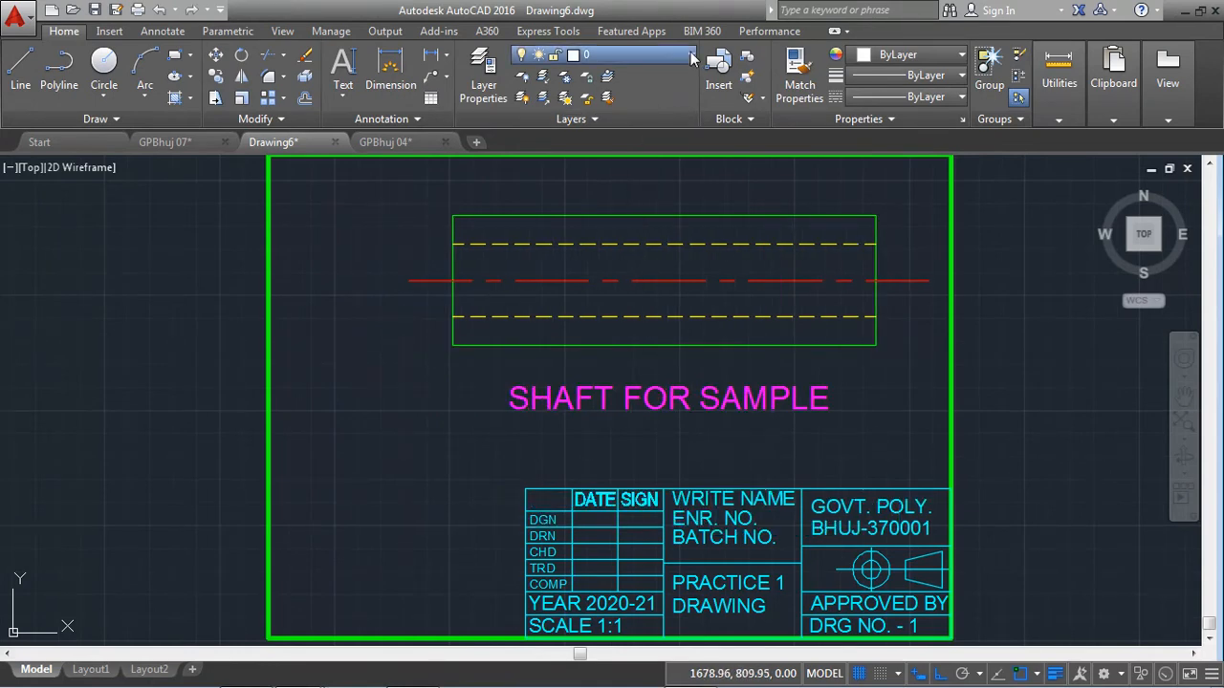
Turn off the Title Block layer and move the shaft outline, hidden lines and caption to the left using a window selection
{"action": "left_click", "coordinate": [522, 189]}
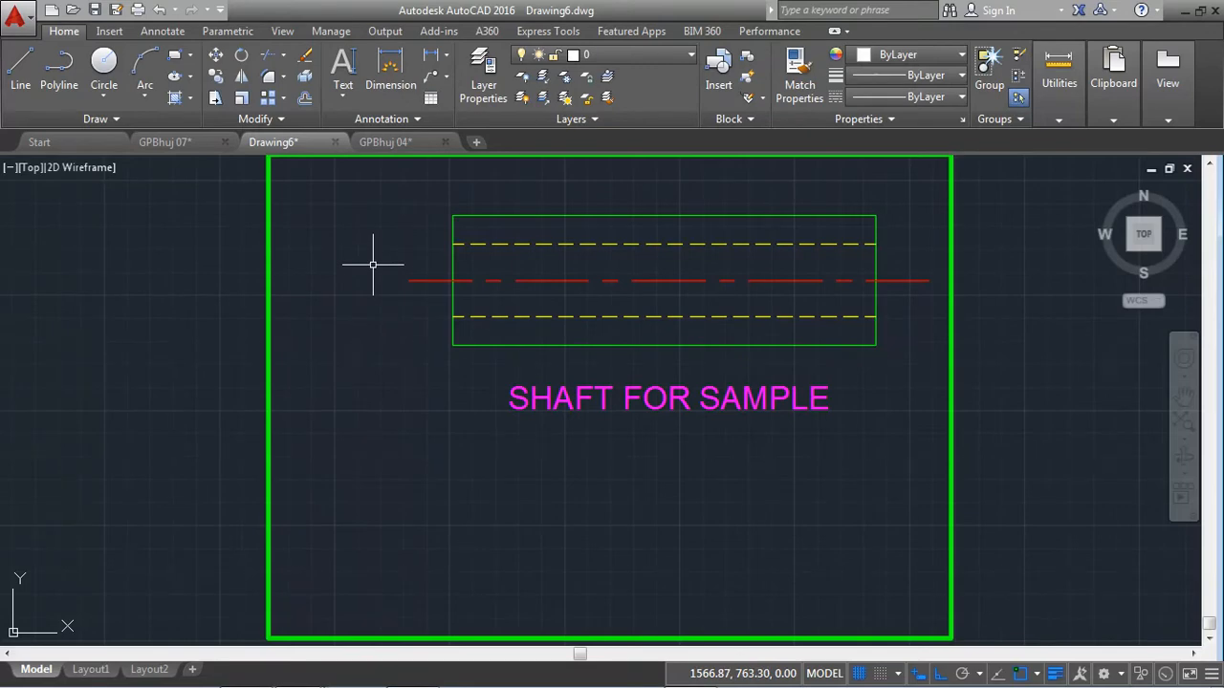
{"action": "left_click", "coordinate": [393, 188]}
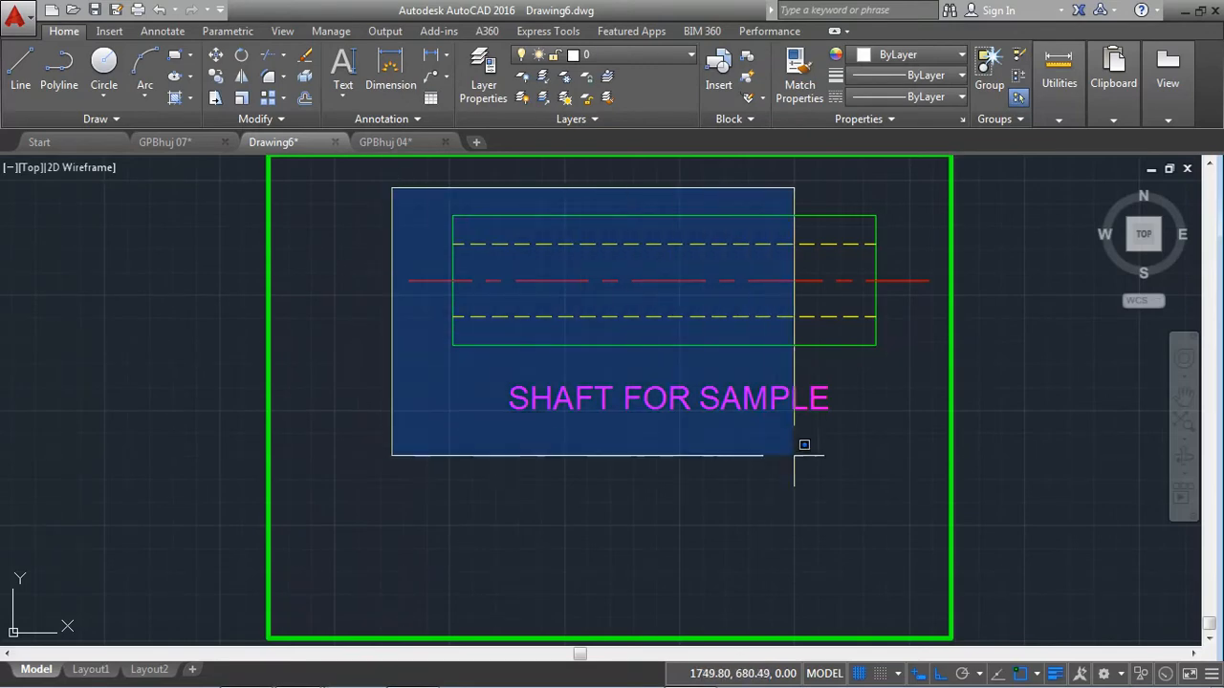
{"action": "left_click", "coordinate": [926, 580]}
{"action": "key", "text": "m"}
{"action": "key", "text": "Return"}
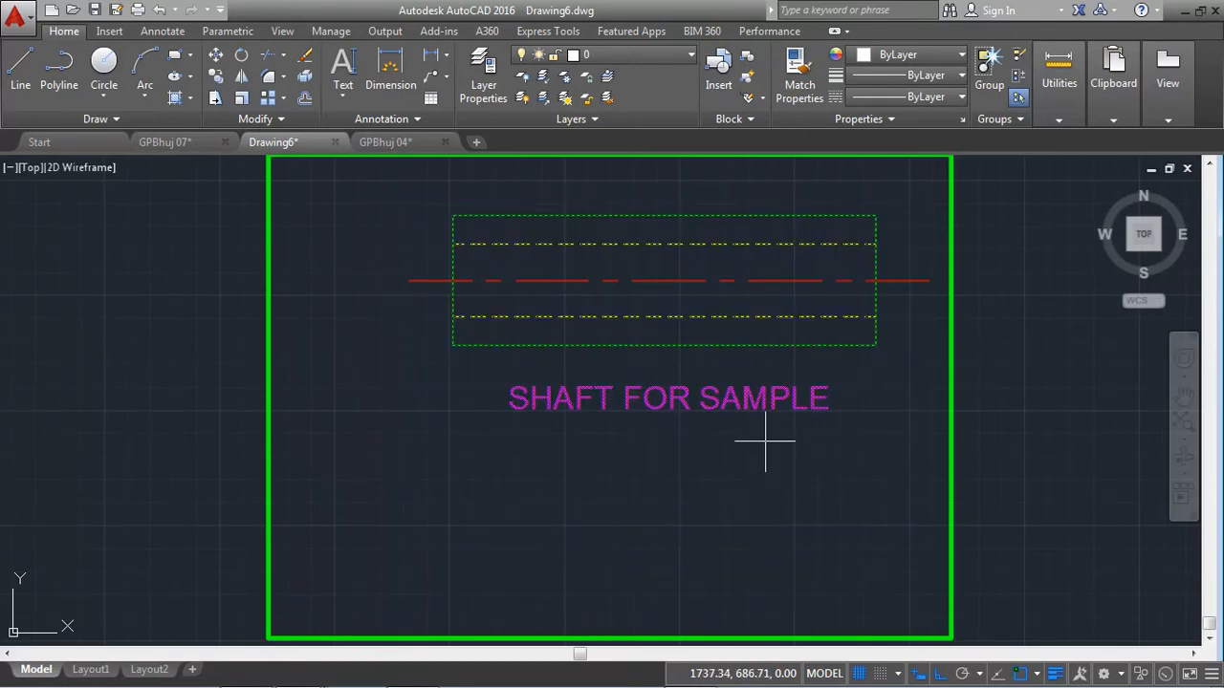
{"action": "left_click", "coordinate": [775, 431]}
{"action": "left_click", "coordinate": [638, 447]}
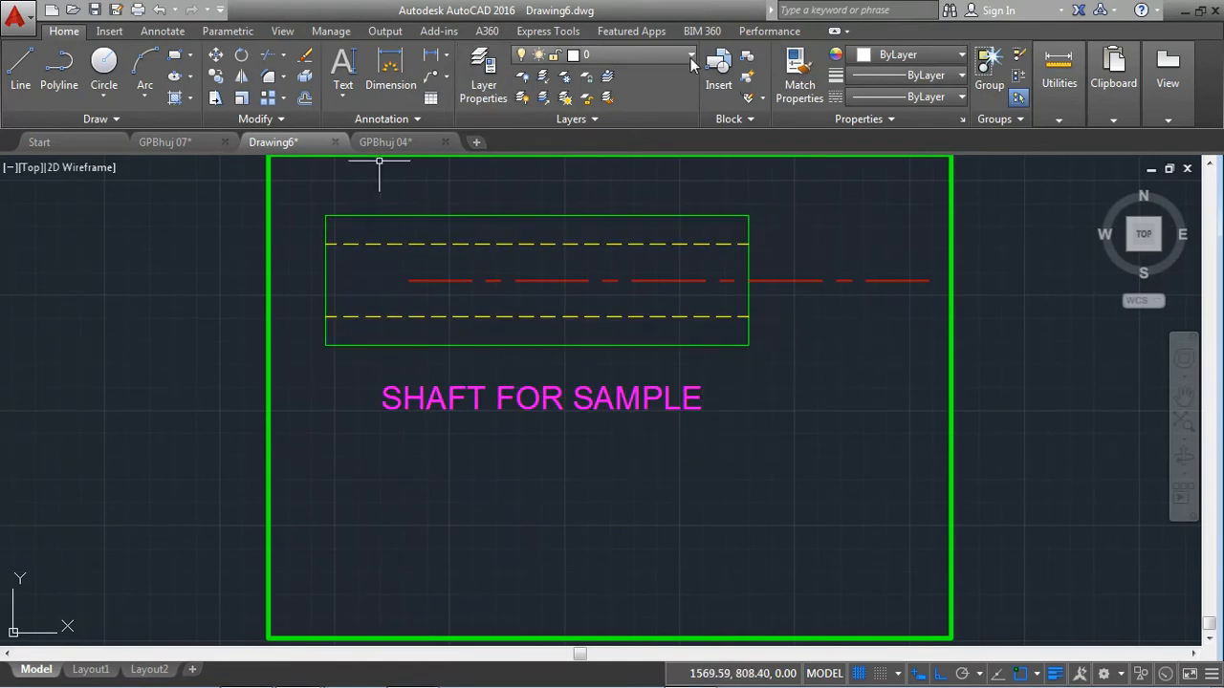
Turn the Title Block layer back on, and undo the recent layer changes together with the last move
{"action": "left_click", "coordinate": [523, 186]}
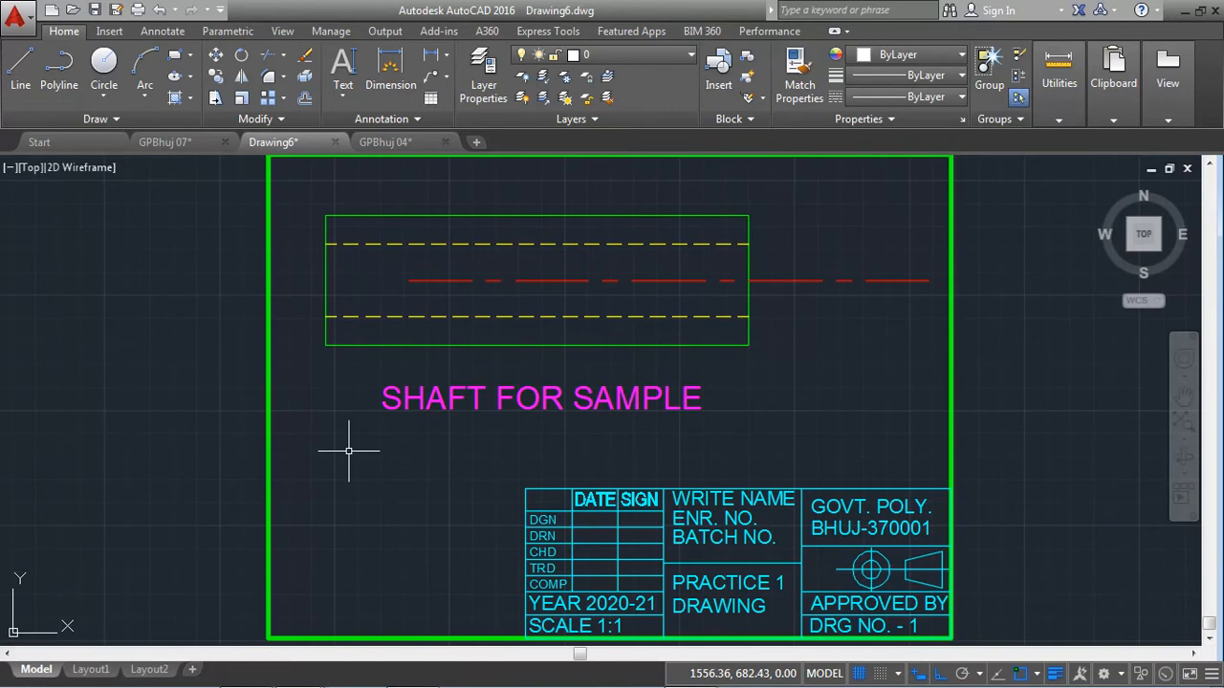
{"action": "key", "text": "ctrl+z"}
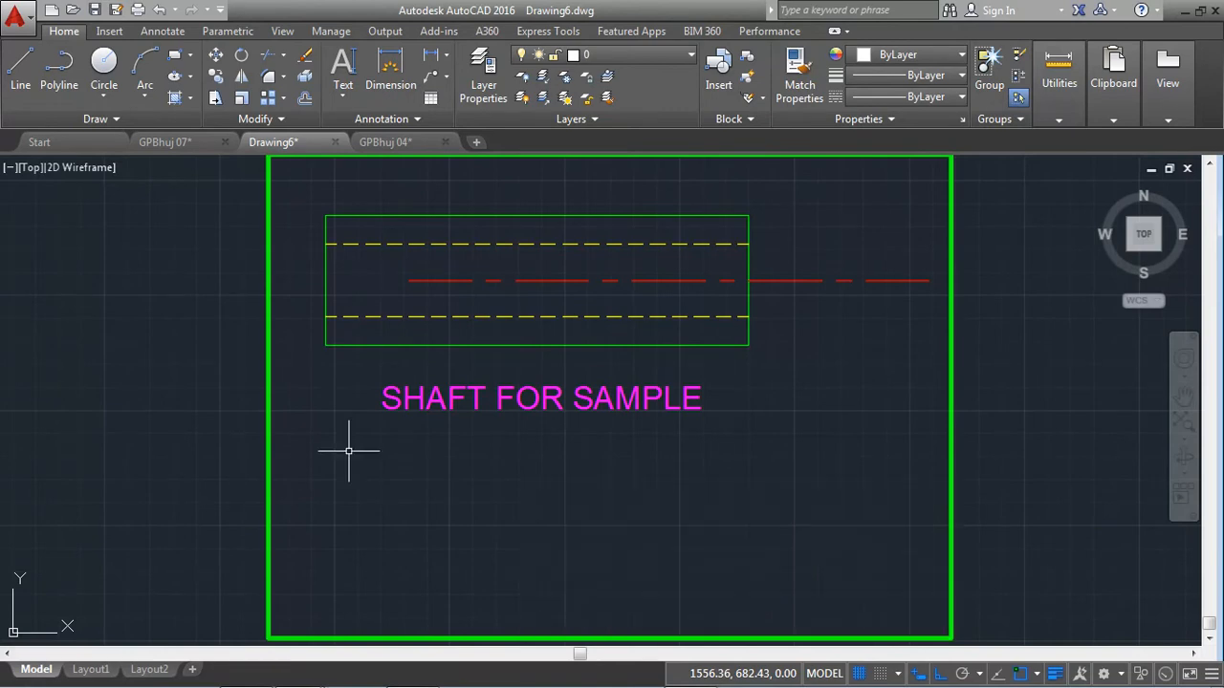
{"action": "key", "text": "ctrl+z"}
{"action": "key", "text": "ctrl+y"}
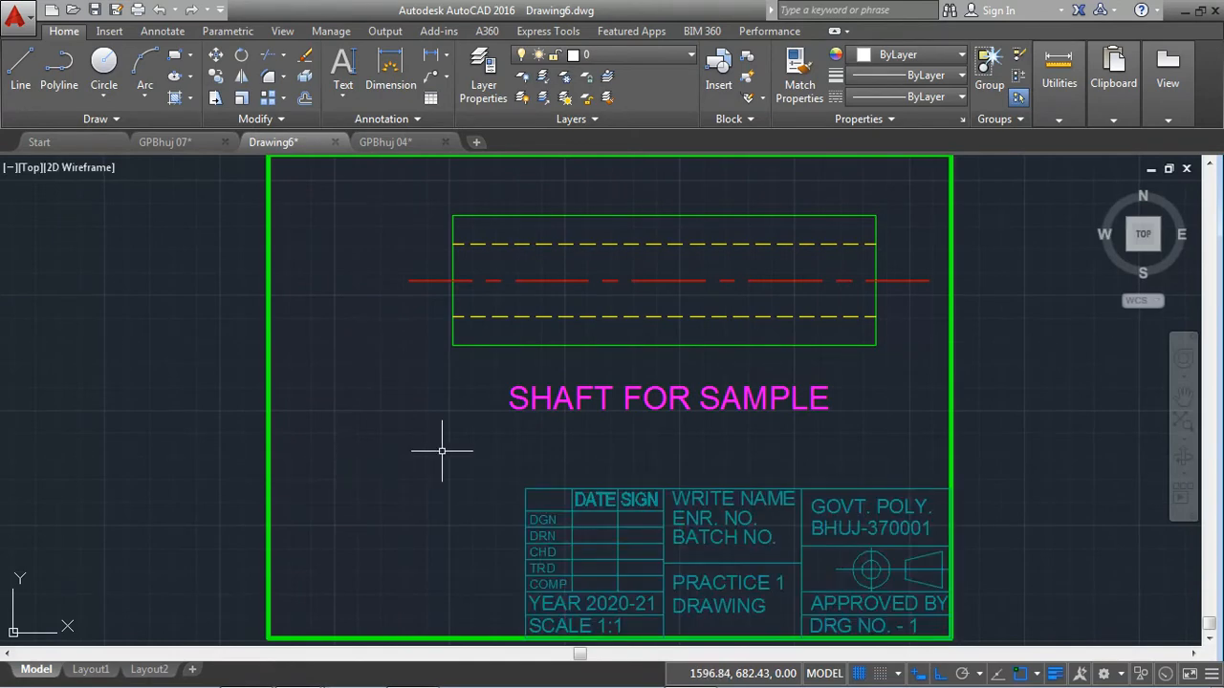
With the Title Block layer turned off, move the shaft, centre line and caption left towards the frame's edge, and turn the layer back on
{"action": "left_click", "coordinate": [523, 185]}
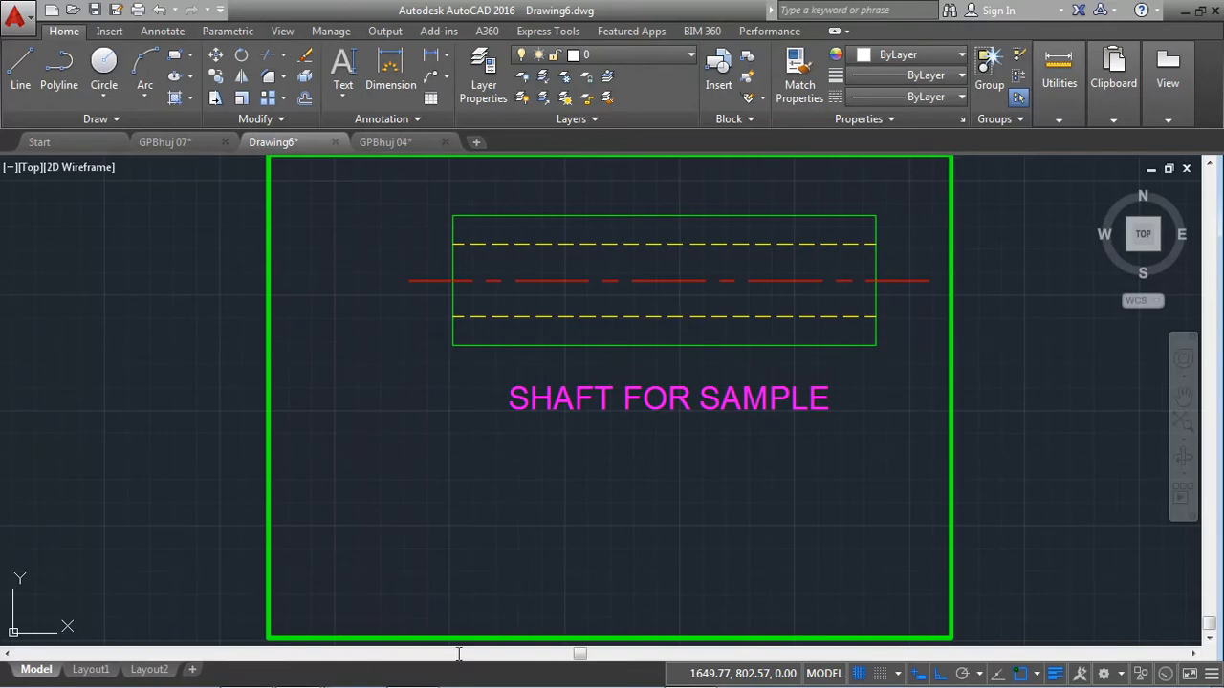
{"action": "key", "text": "Return"}
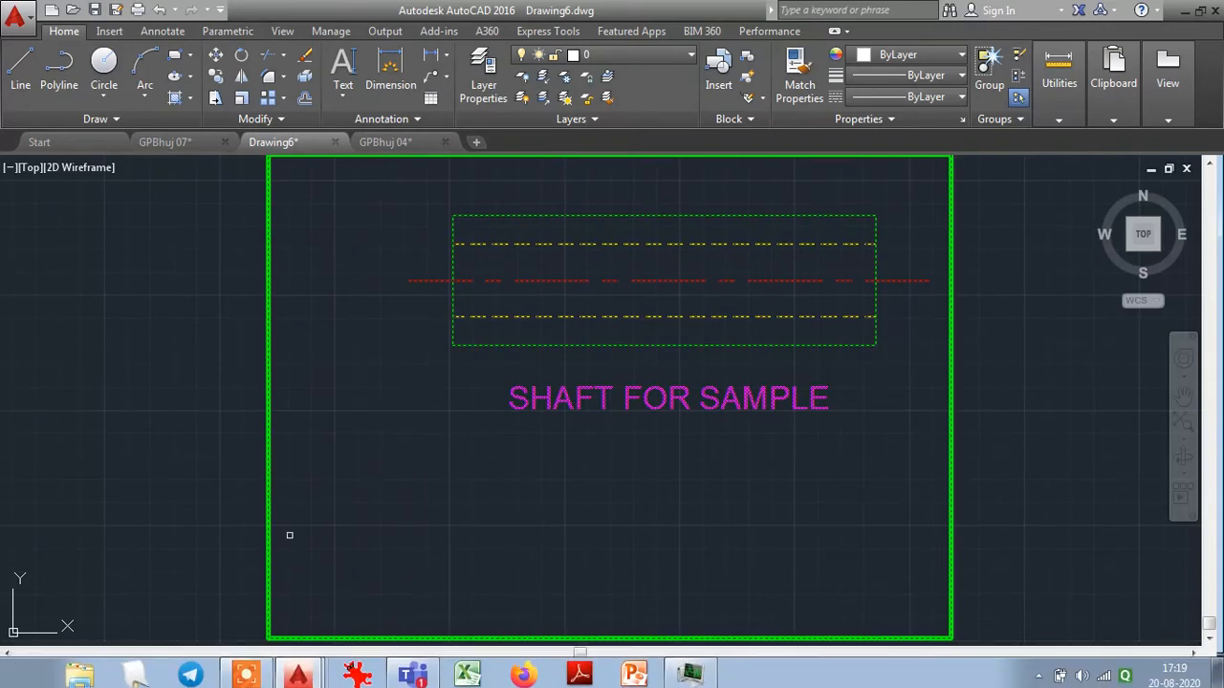
{"action": "key", "text": "Return"}
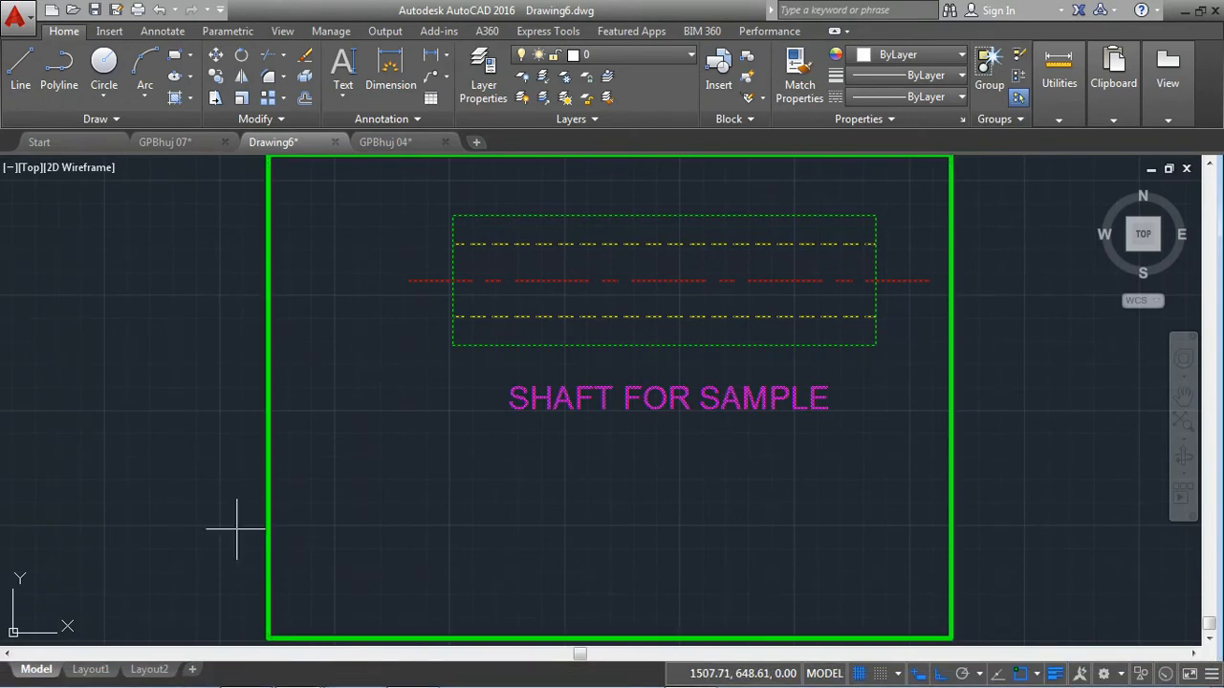
{"action": "left_click", "coordinate": [222, 491]}
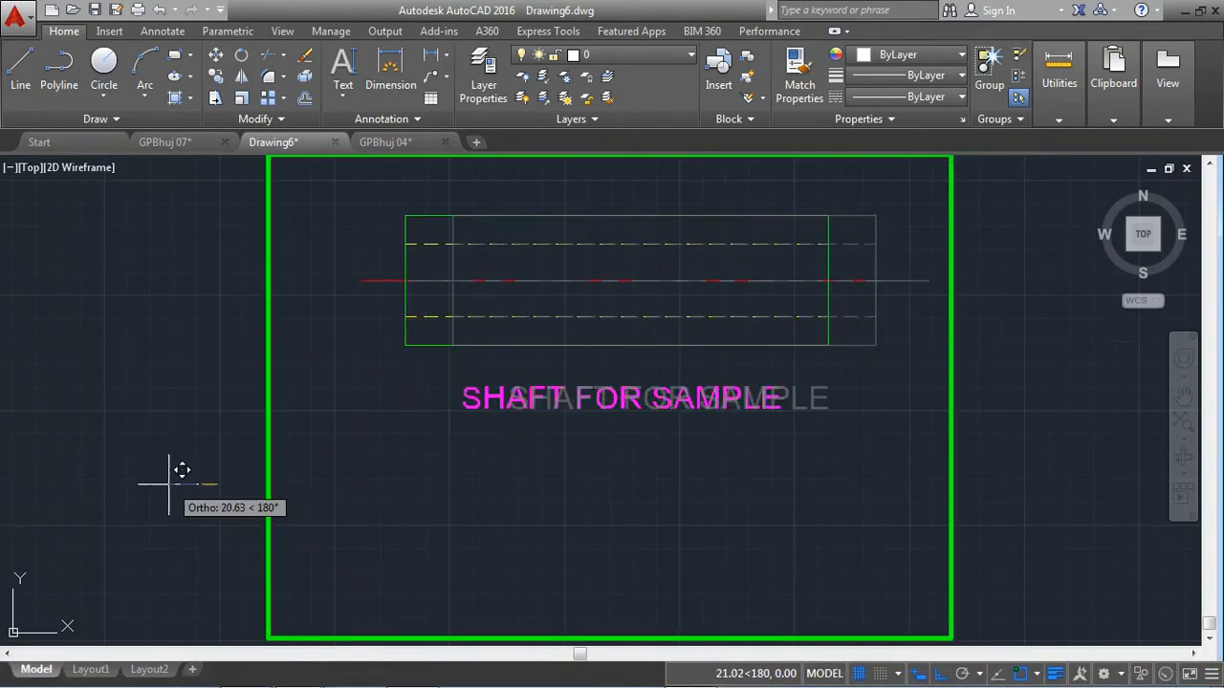
{"action": "left_click", "coordinate": [91, 478]}
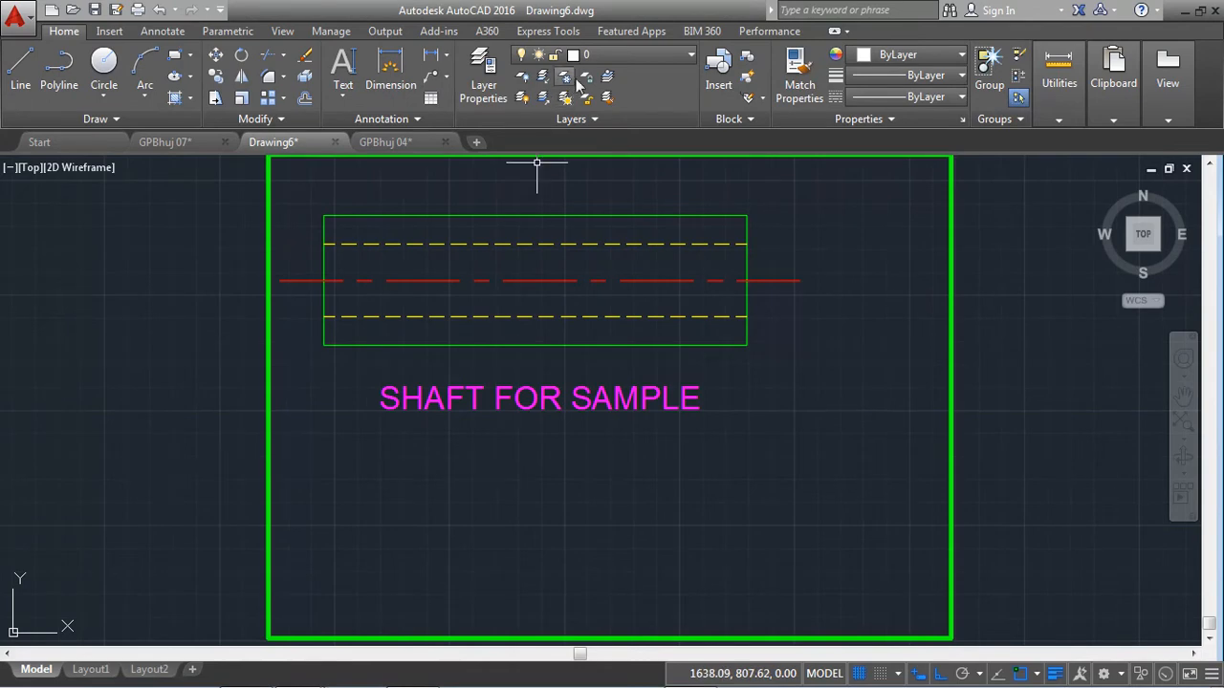
{"action": "left_click", "coordinate": [524, 184]}
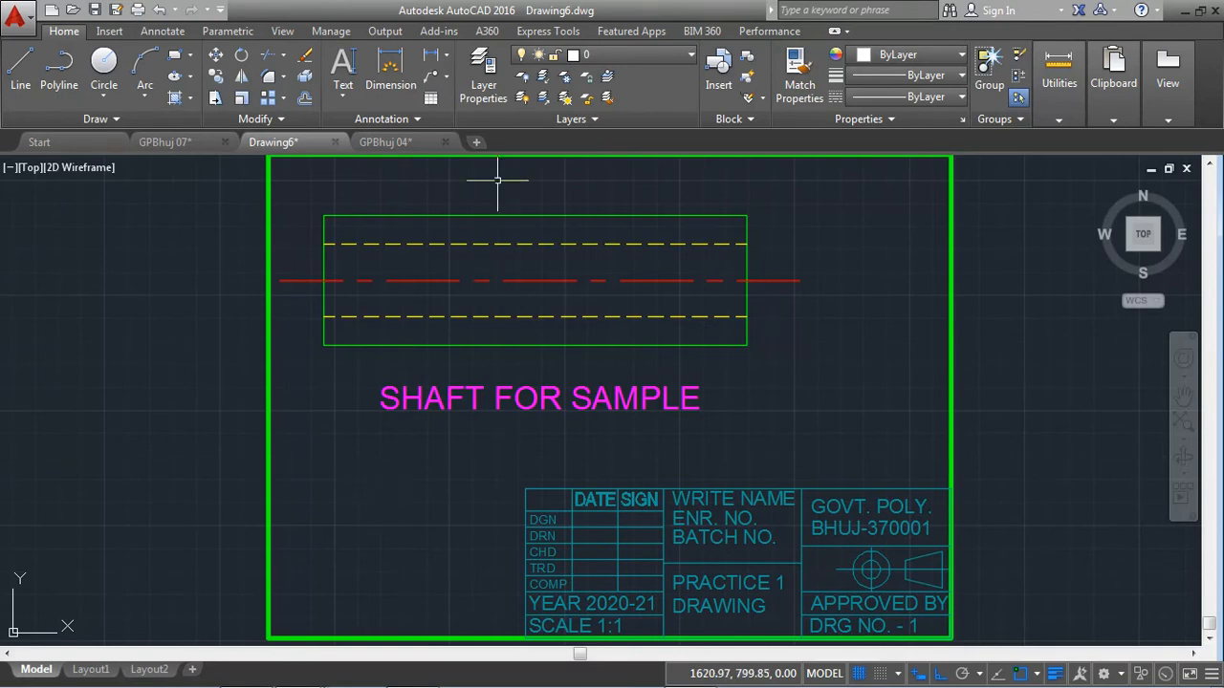
In the Layer Properties Manager, widen the Lineweight column and switch the current layer to Center line and back to 0
{"action": "left_click", "coordinate": [485, 94]}
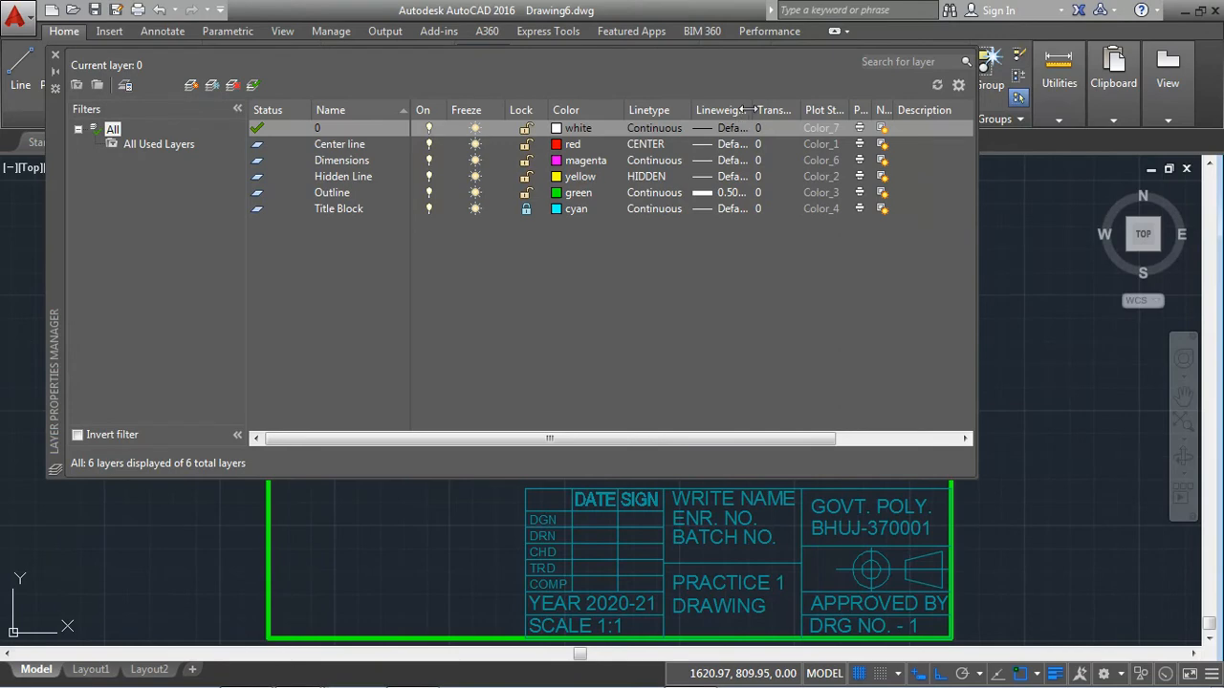
{"action": "left_click_drag", "start_coordinate": [752, 109], "coordinate": [788, 99]}
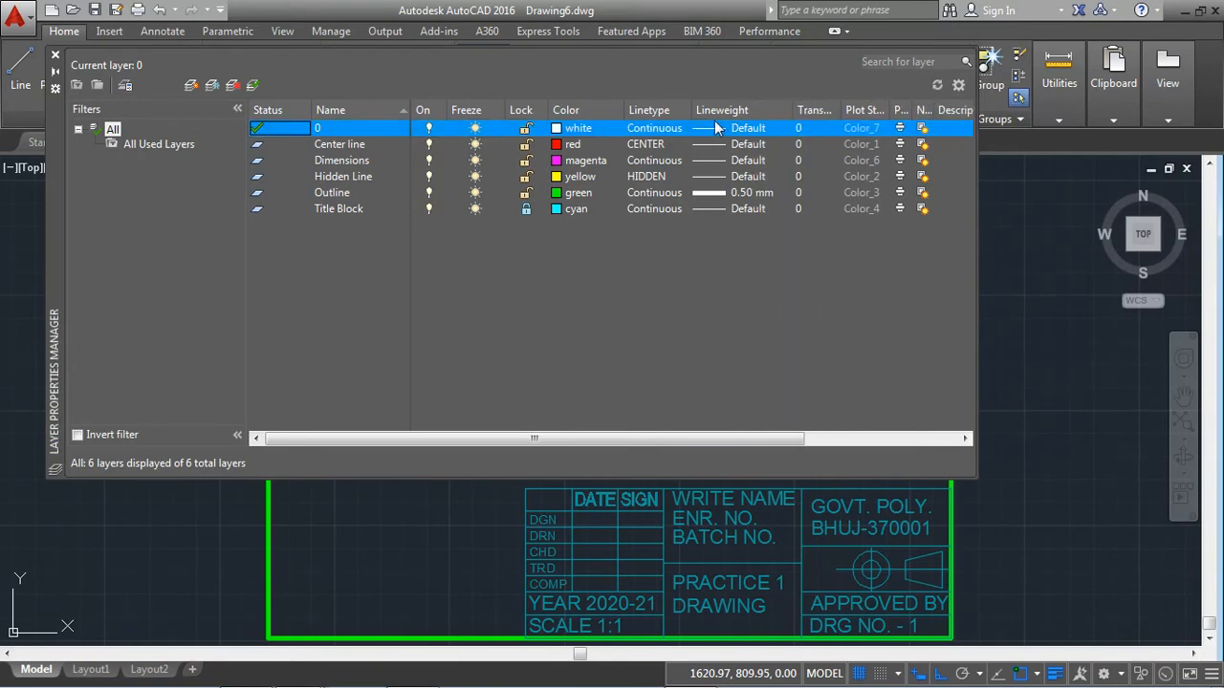
{"action": "double_click", "coordinate": [258, 145]}
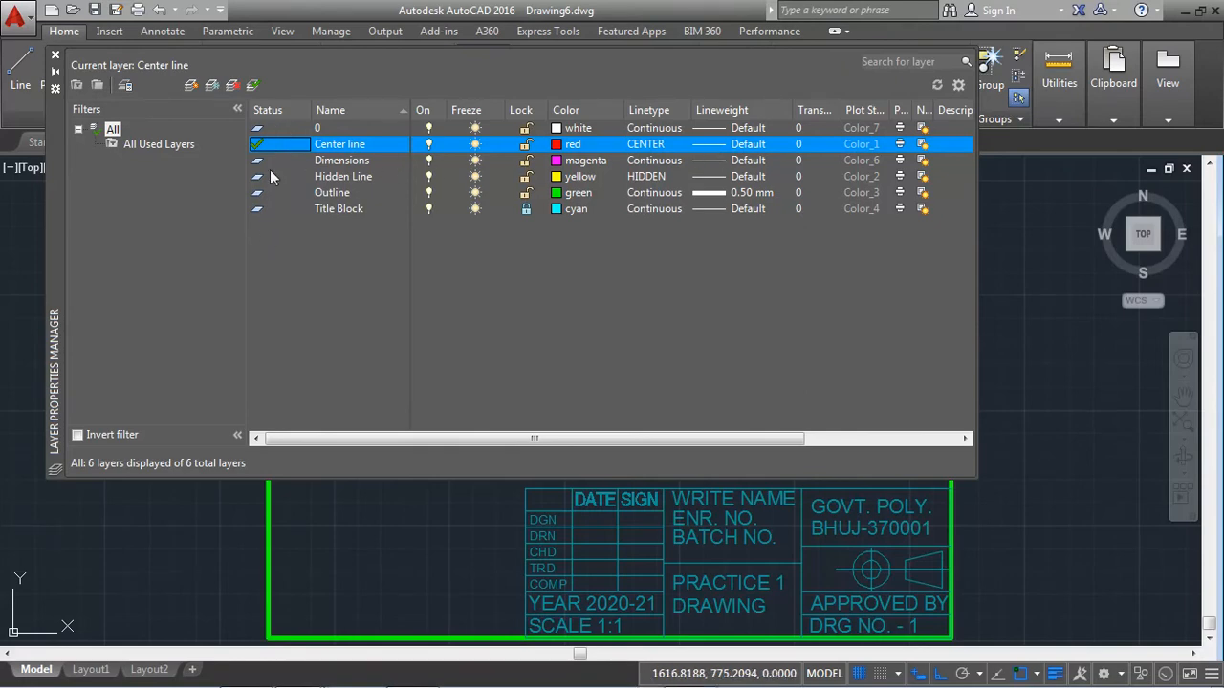
{"action": "double_click", "coordinate": [267, 128]}
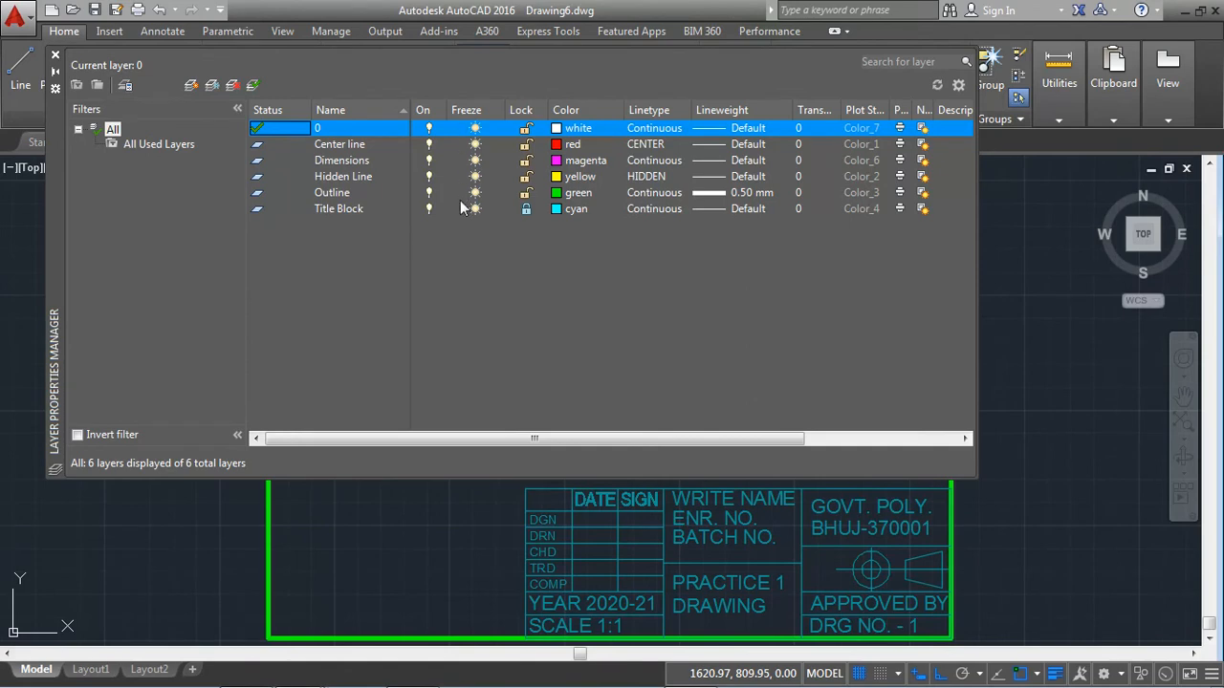
Toggle the Title Block layer's lock in the layer manager and leave the layer unlocked
{"action": "left_click", "coordinate": [526, 208]}
{"action": "left_click", "coordinate": [526, 208]}
{"action": "left_click", "coordinate": [526, 209]}
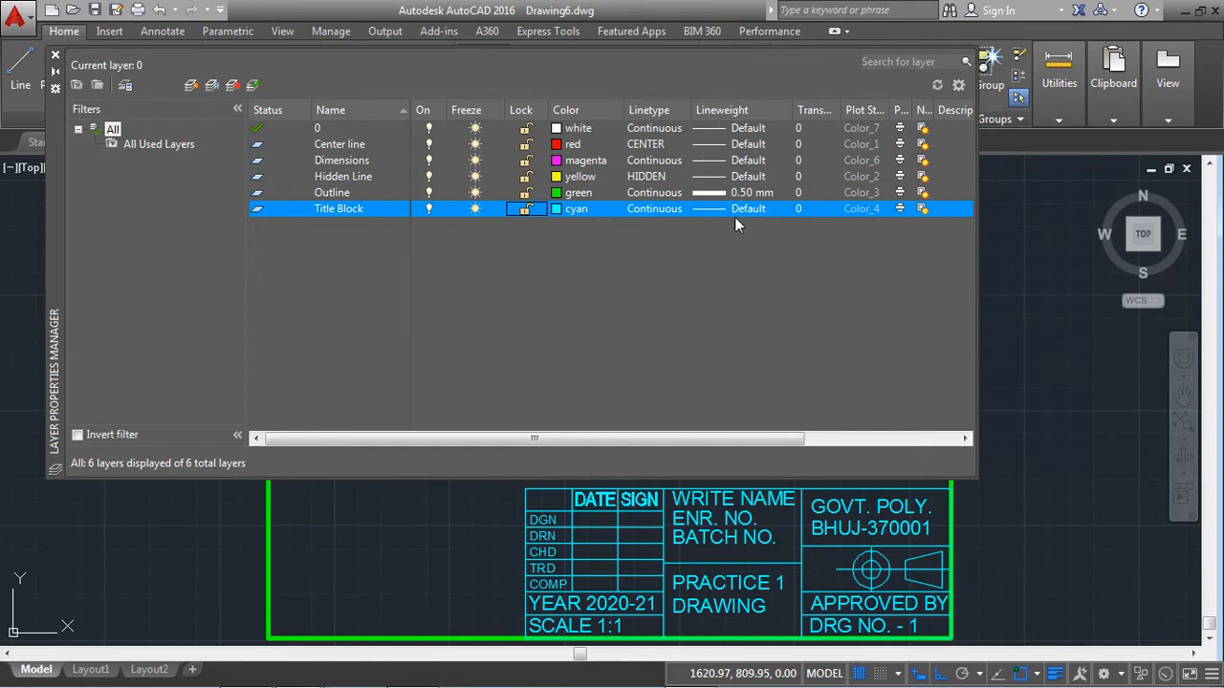
Widen the Layer Properties Manager and its Transparency, Plot Style, Plot and New VP Freeze columns to show the full headings, and close it
{"action": "left_click_drag", "start_coordinate": [841, 111], "coordinate": [866, 111]}
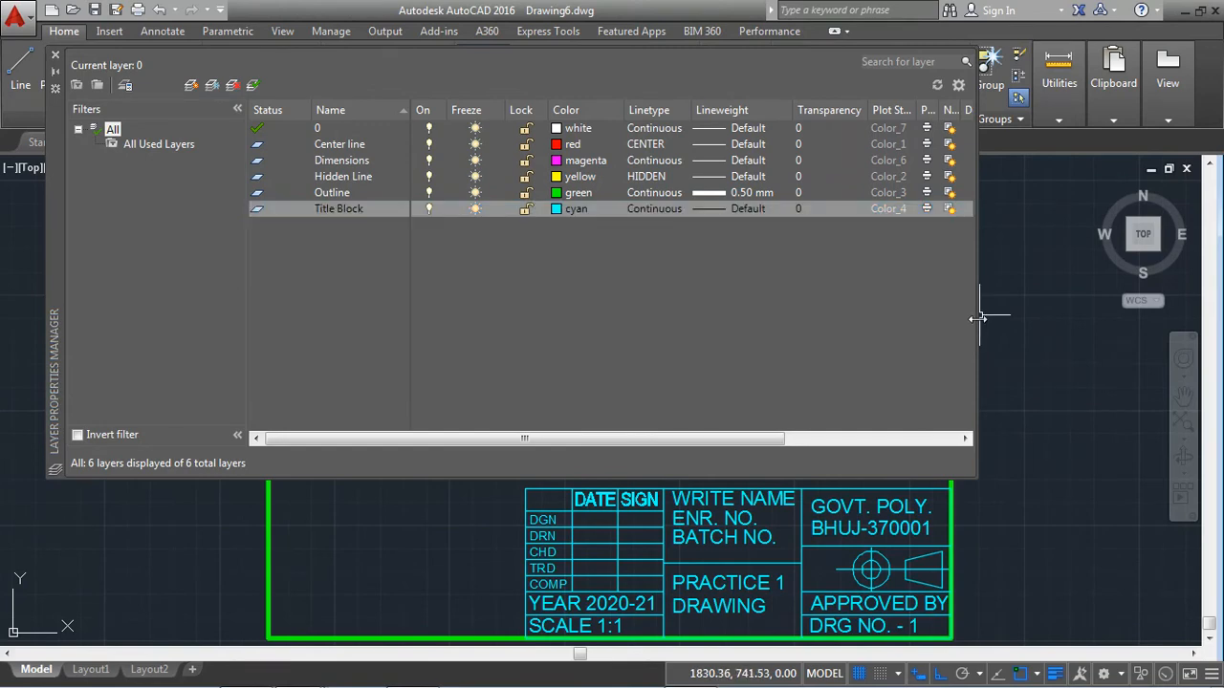
{"action": "left_click_drag", "start_coordinate": [977, 318], "coordinate": [1092, 338]}
{"action": "left_click_drag", "start_coordinate": [917, 110], "coordinate": [934, 110]}
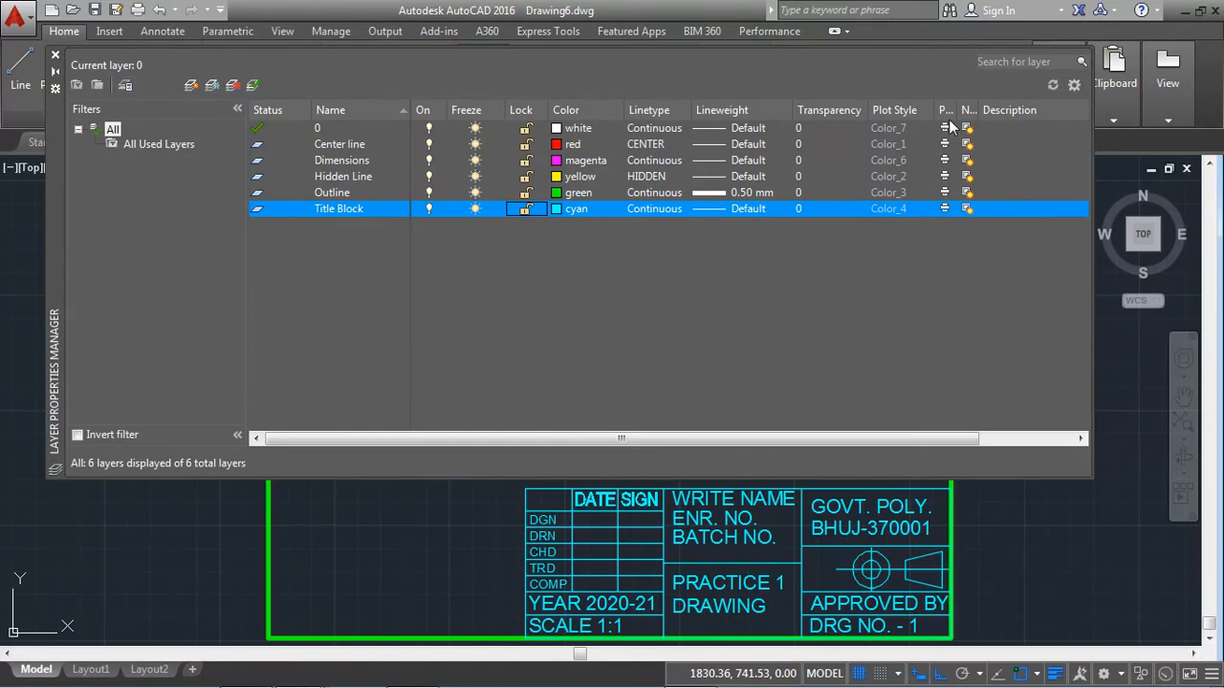
{"action": "left_click_drag", "start_coordinate": [954, 110], "coordinate": [979, 110]}
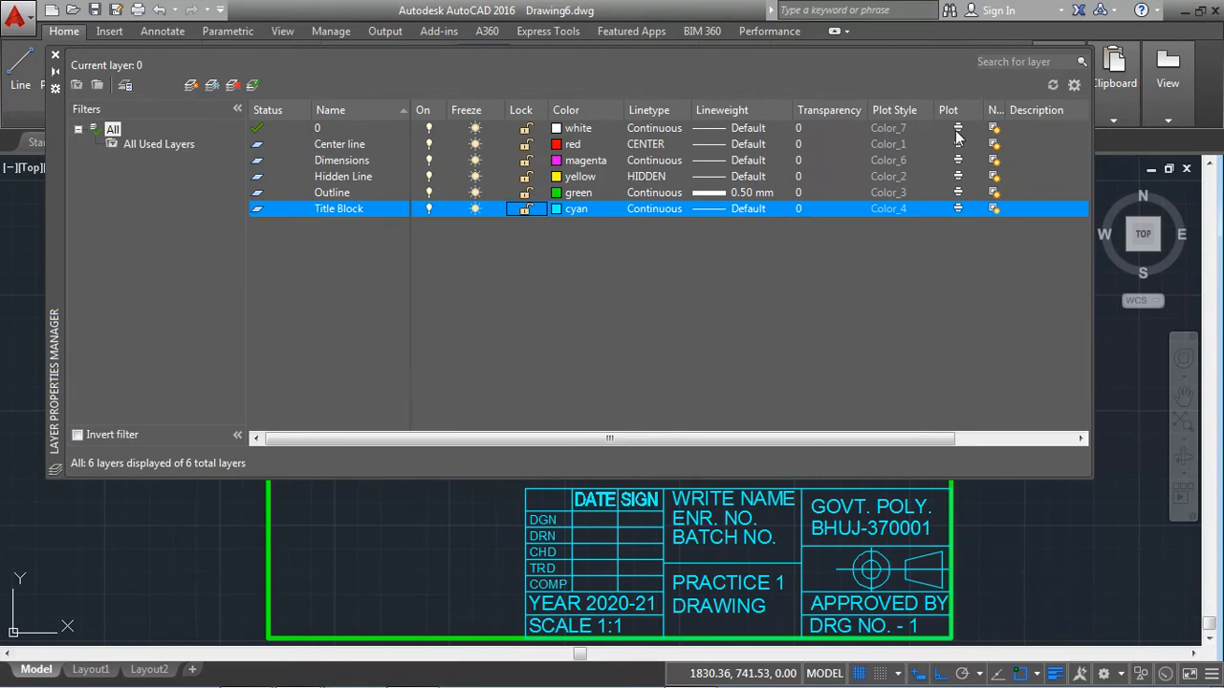
{"action": "left_click", "coordinate": [957, 210]}
{"action": "left_click_drag", "start_coordinate": [1004, 110], "coordinate": [1065, 110]}
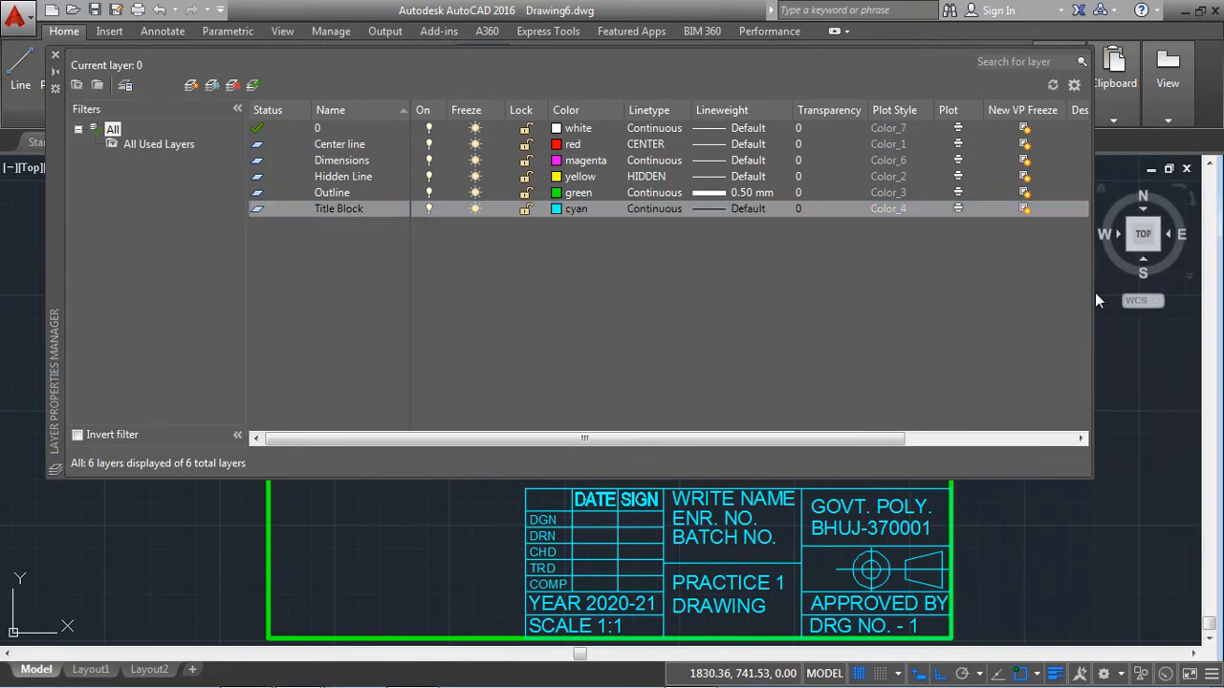
{"action": "left_click_drag", "start_coordinate": [1090, 292], "coordinate": [1138, 296]}
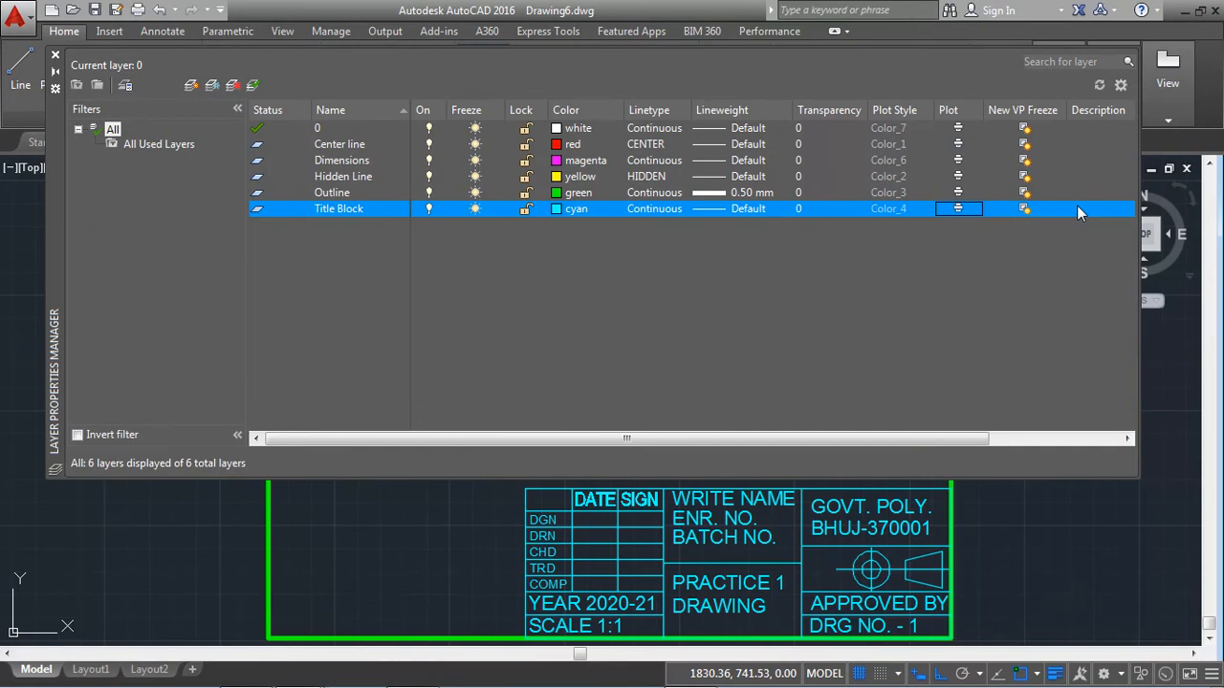
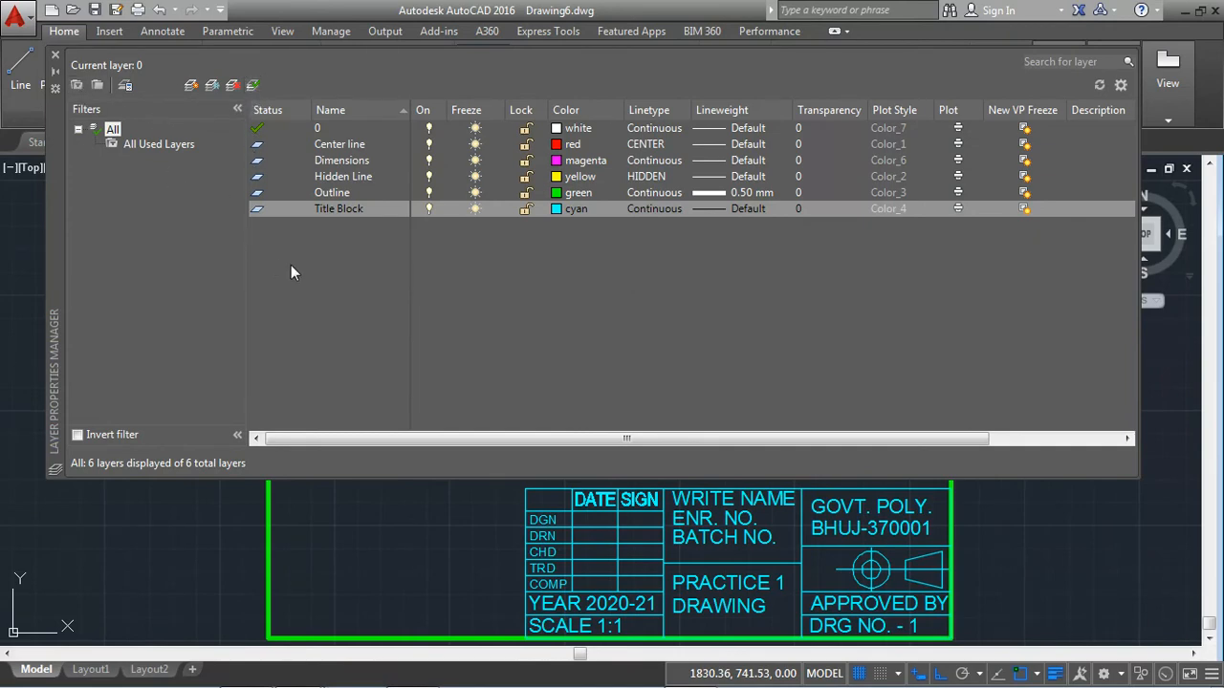
{"action": "left_click", "coordinate": [54, 55]}
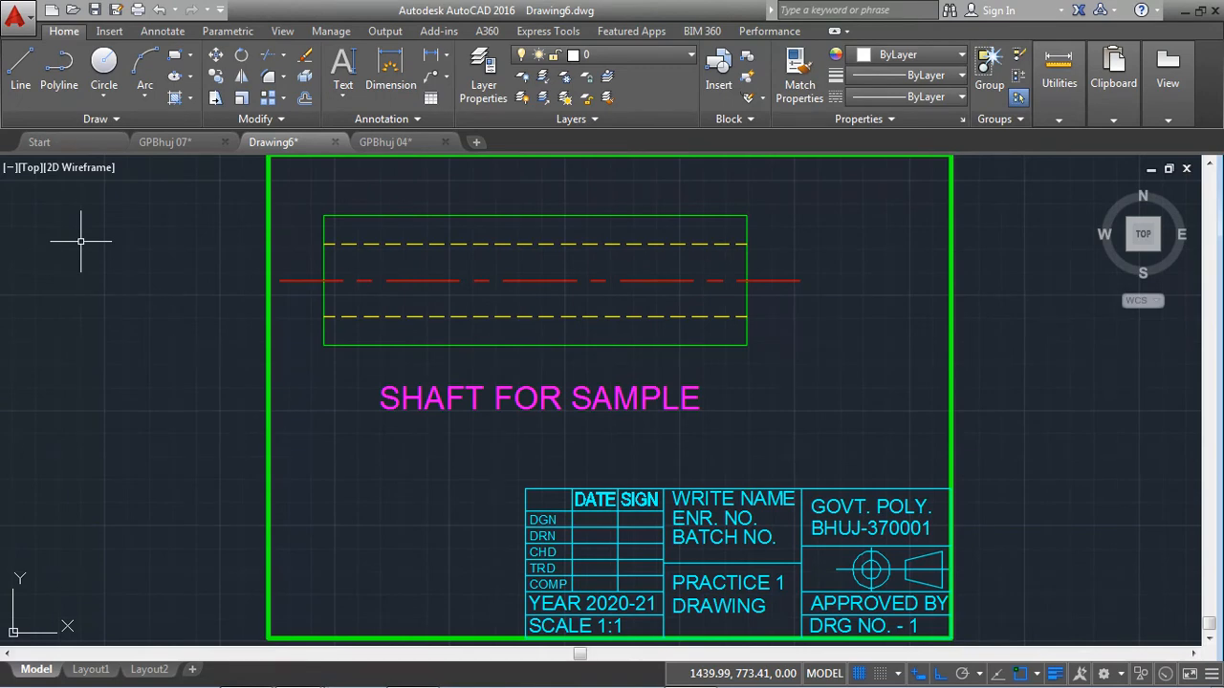
Save the drawing as an AutoCAD drawing template (.dwt) named "Shaft for GPBhuj" in the Template folder
{"action": "left_click", "coordinate": [16, 19]}
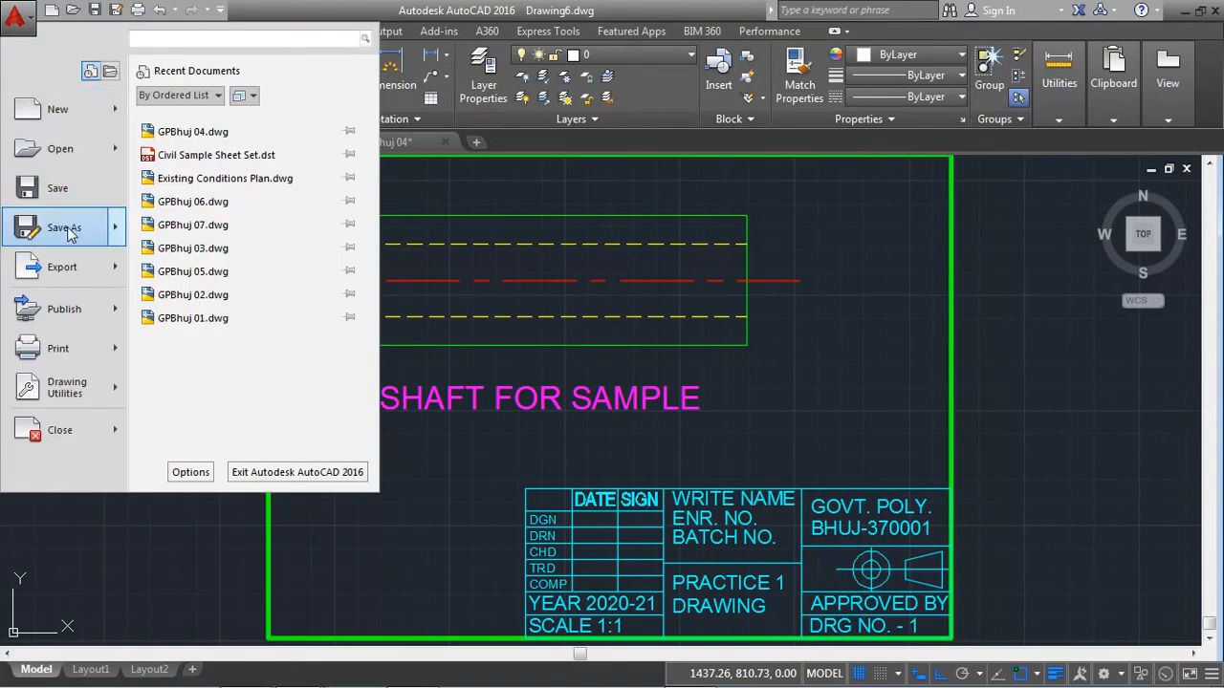
{"action": "mouse_move", "coordinate": [72, 235]}
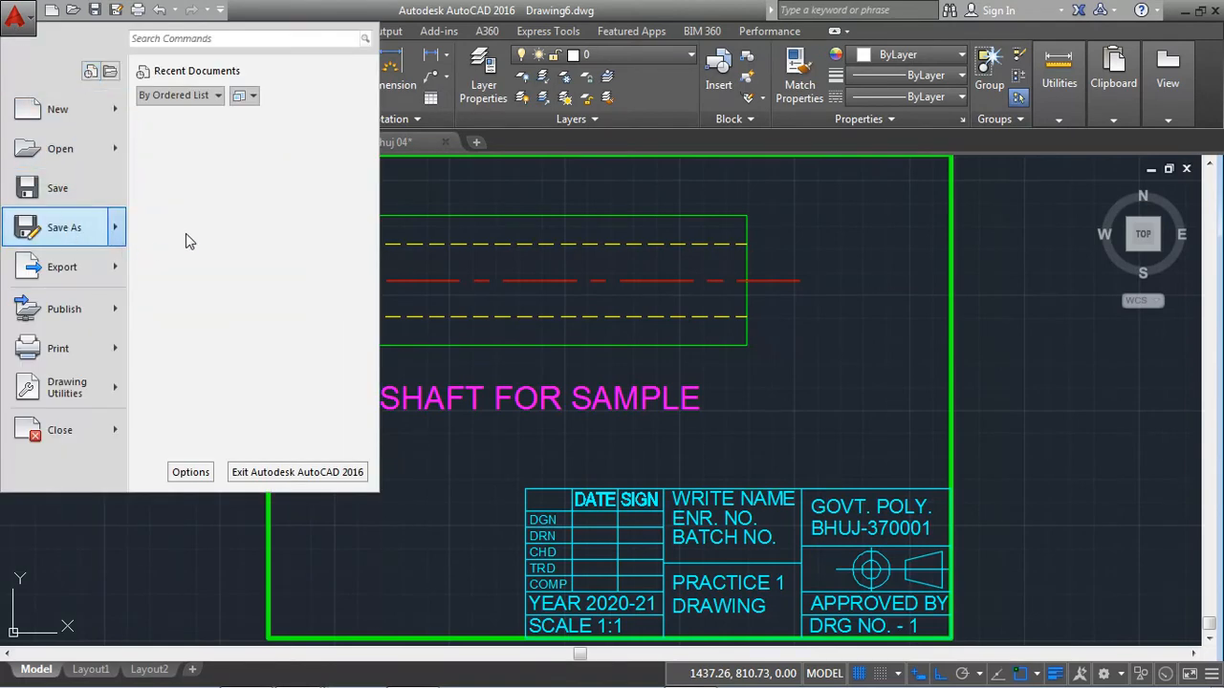
{"action": "left_click", "coordinate": [212, 178]}
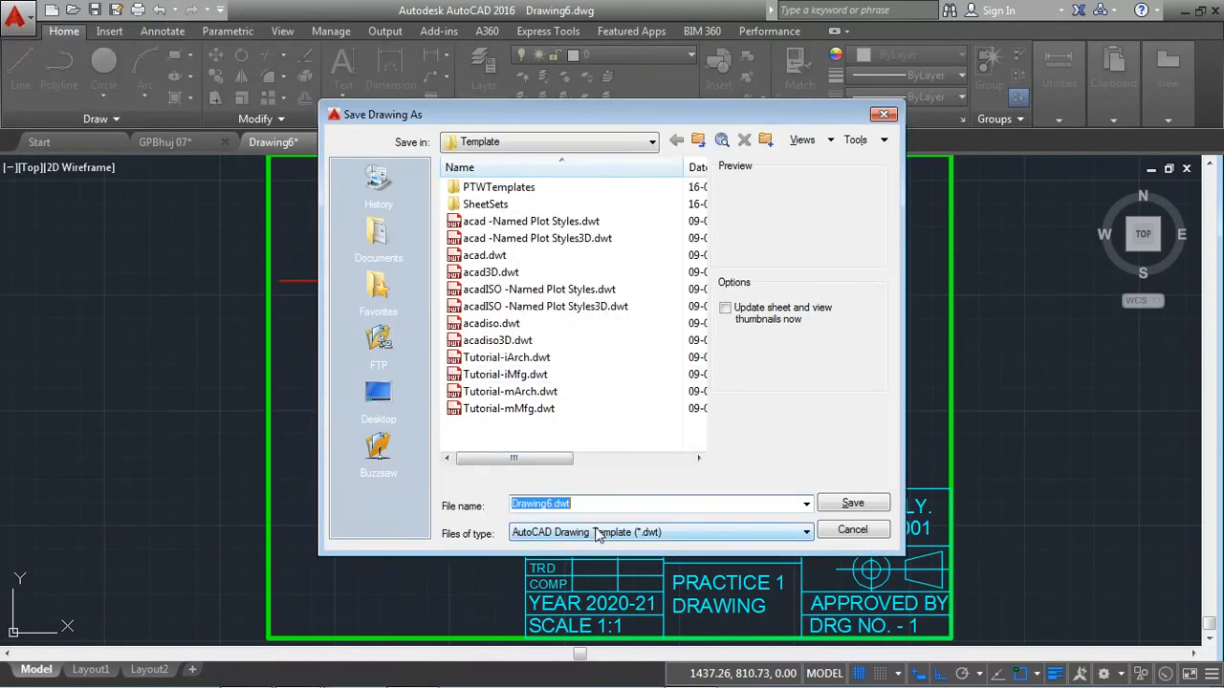
{"action": "type", "text": "sHAFT"}
{"action": "key", "text": "BackSpace"}
{"action": "key", "text": "BackSpace"}
{"action": "key", "text": "BackSpace"}
{"action": "key", "text": "BackSpace"}
{"action": "key", "text": "BackSpace"}
{"action": "type", "text": "Shaft for GPBhuj"}
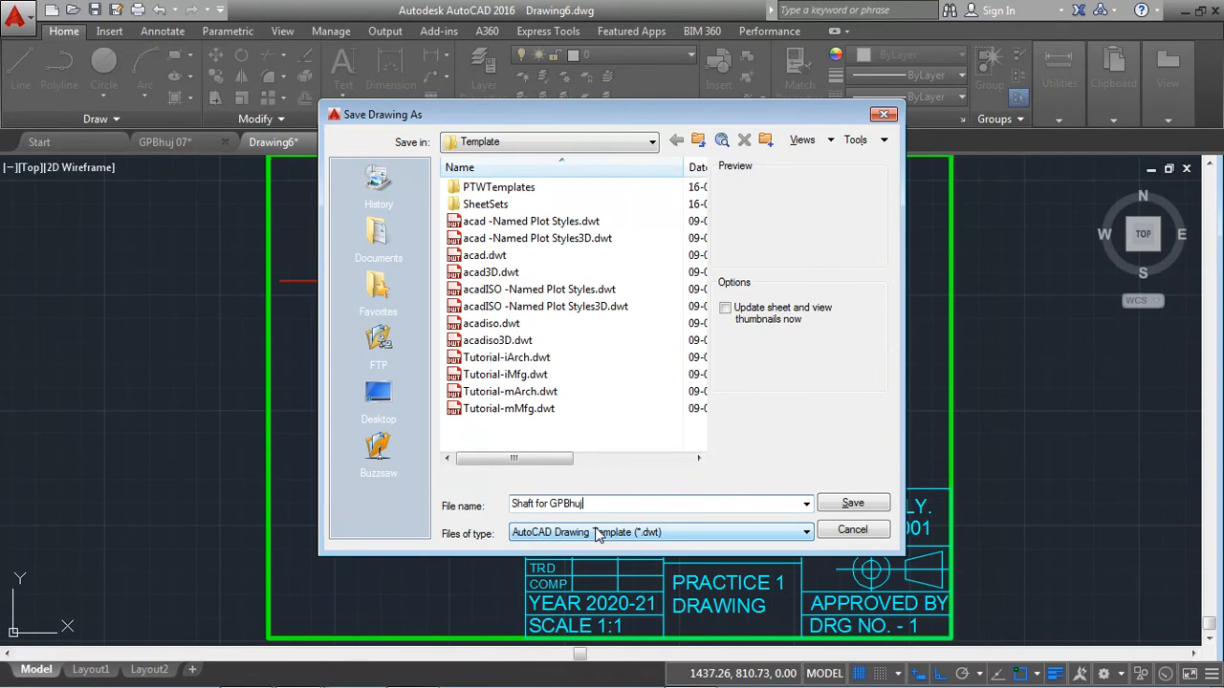
{"action": "left_click", "coordinate": [852, 504]}
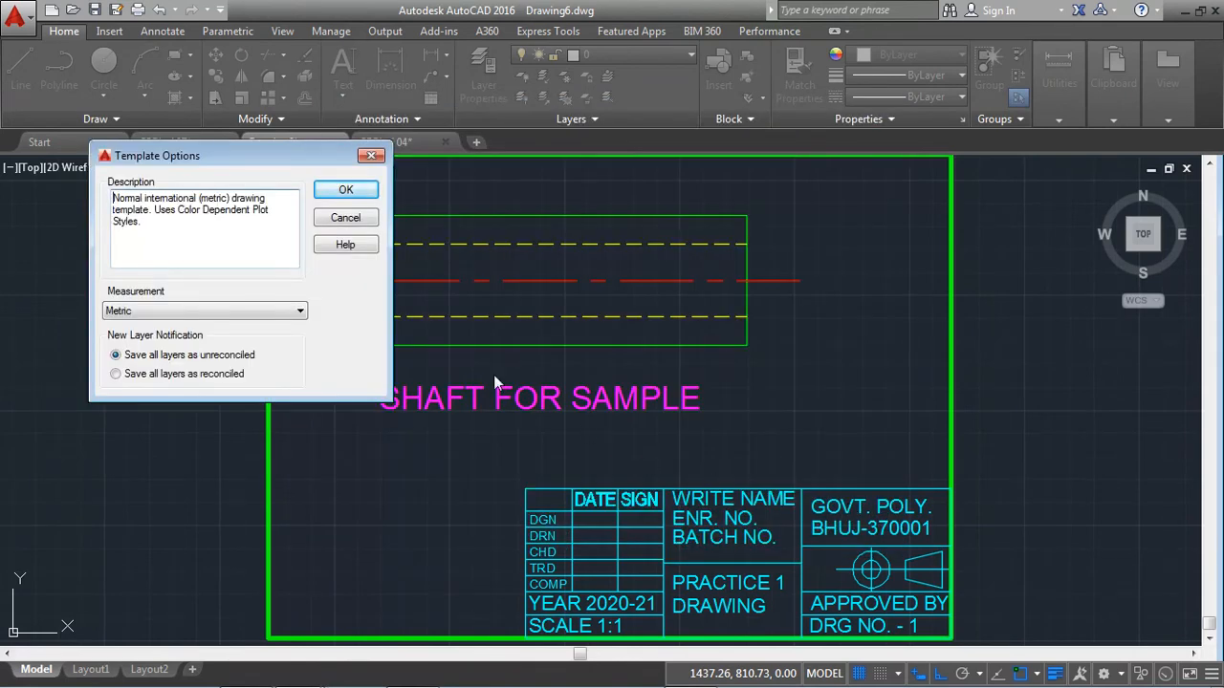
Replace the template description with "Normal Shaft for Govt Poly, Bhuj" and accept the template options
{"action": "left_click_drag", "start_coordinate": [149, 229], "coordinate": [99, 198]}
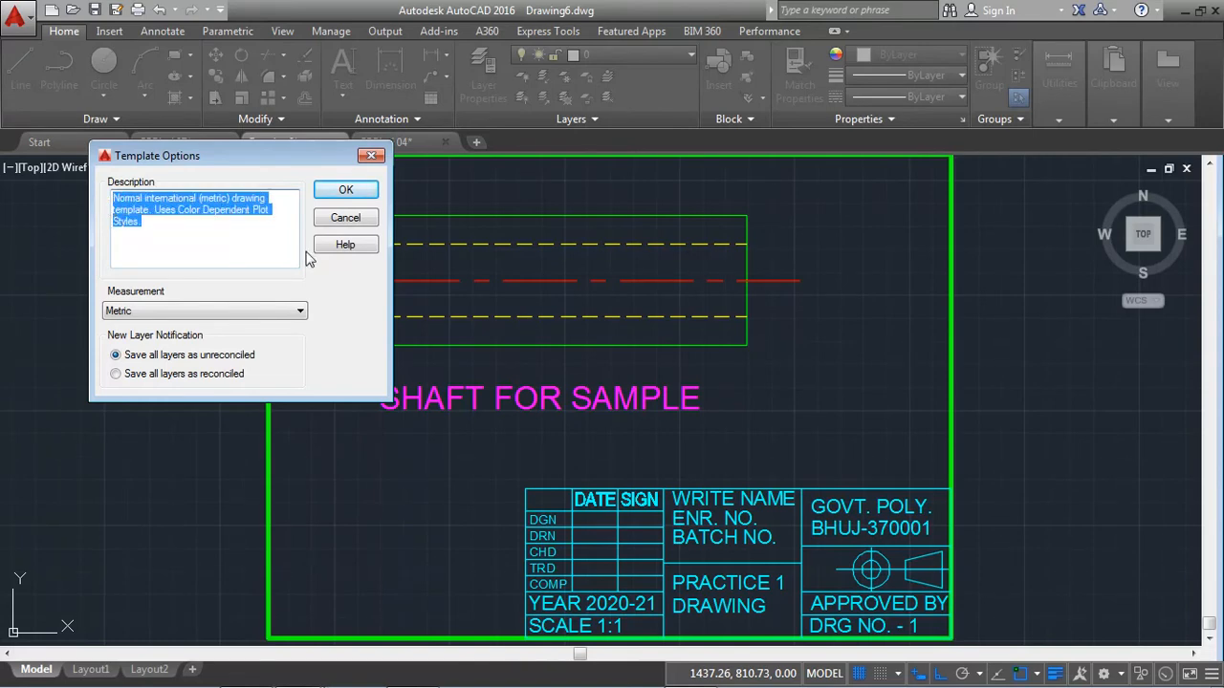
{"action": "type", "text": "Normal "}
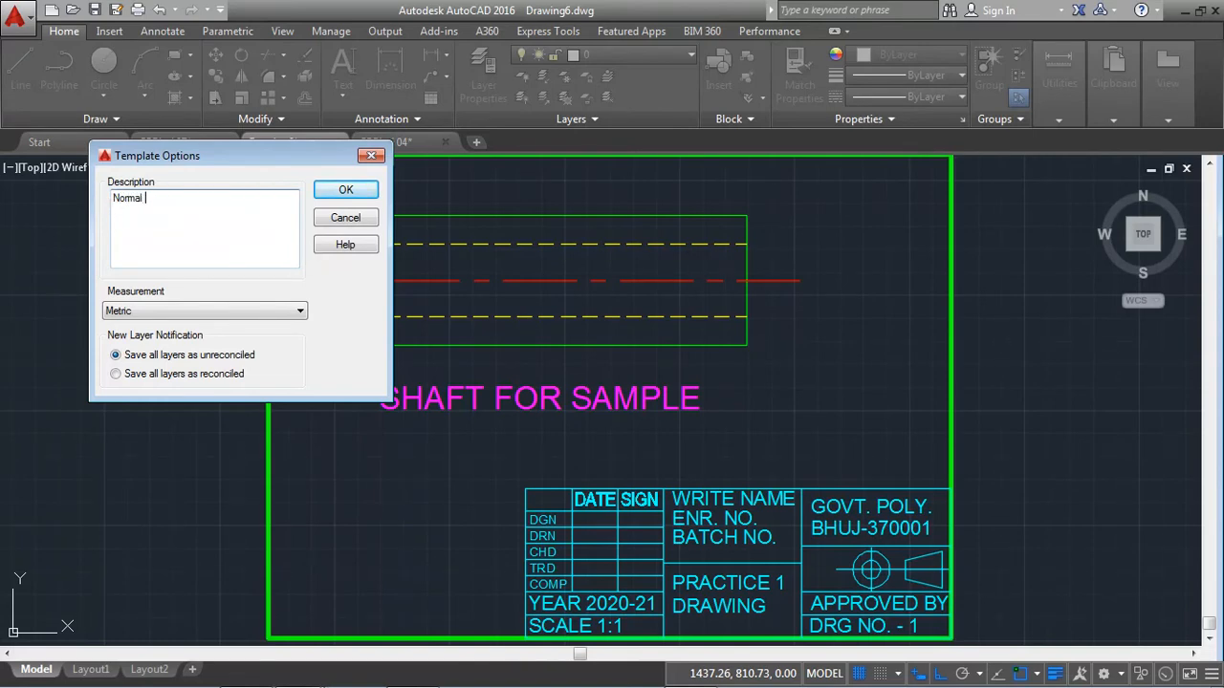
{"action": "type", "text": "Shaft for Govt Polu"}
{"action": "key", "text": "BackSpace"}
{"action": "type", "text": "y, Bhuj"}
{"action": "left_click", "coordinate": [345, 191]}
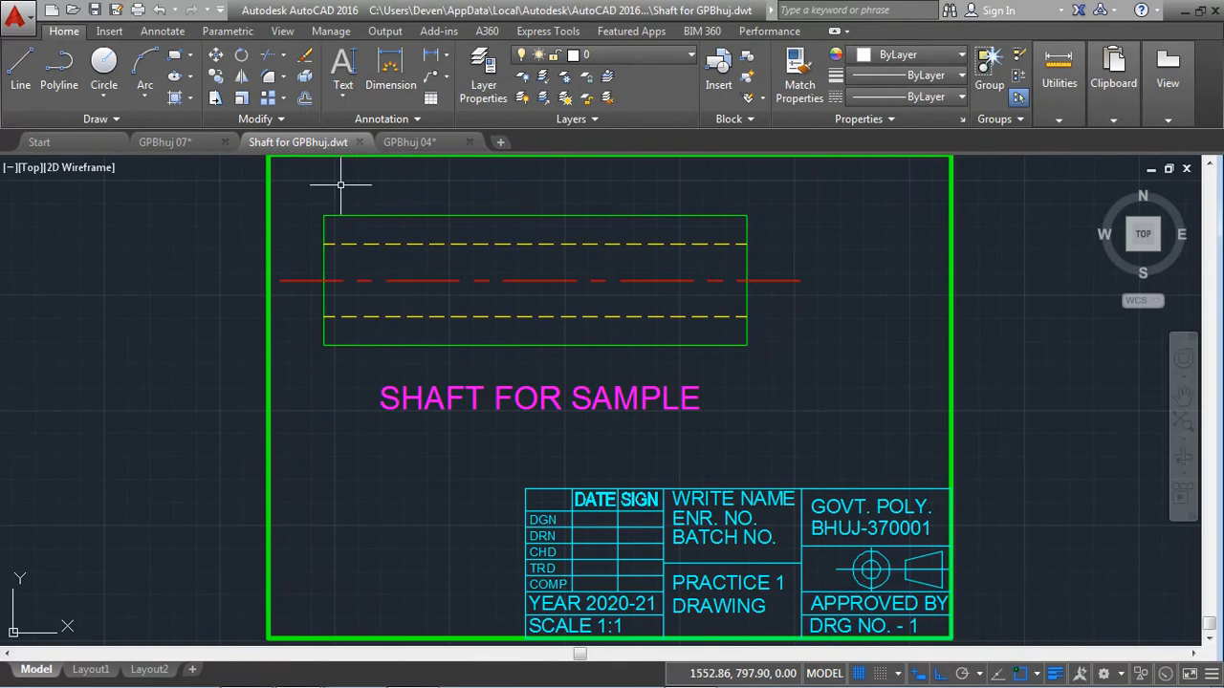
Close the shaft template and the open drawings GPBhuj 04 and GPBhuj 07, discarding the changes to GPBhuj 04
{"action": "key", "text": "alt+f"}
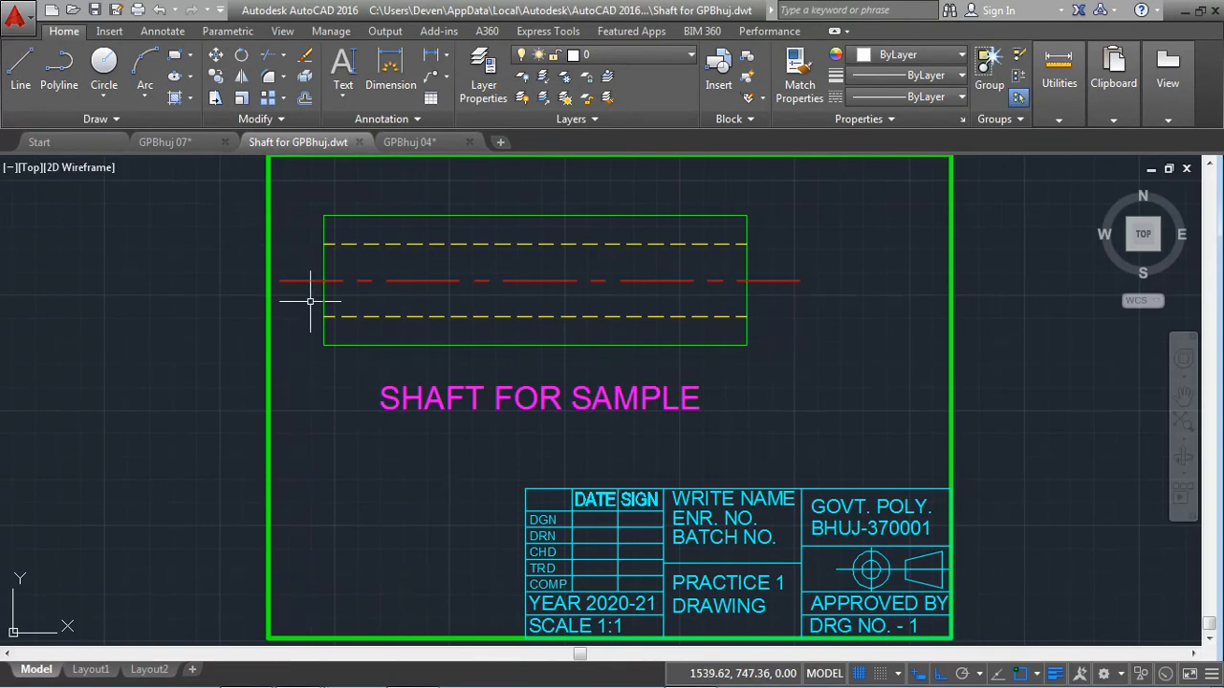
{"action": "key", "text": "c"}
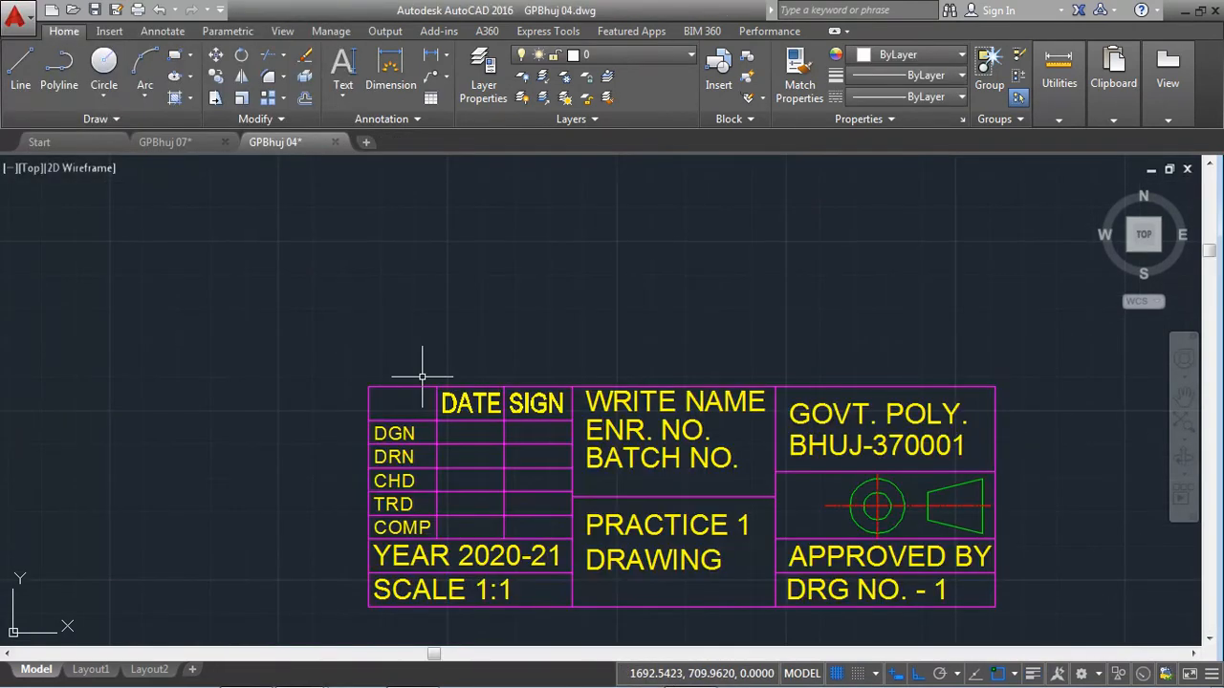
{"action": "key", "text": "alt+f"}
{"action": "key", "text": "c"}
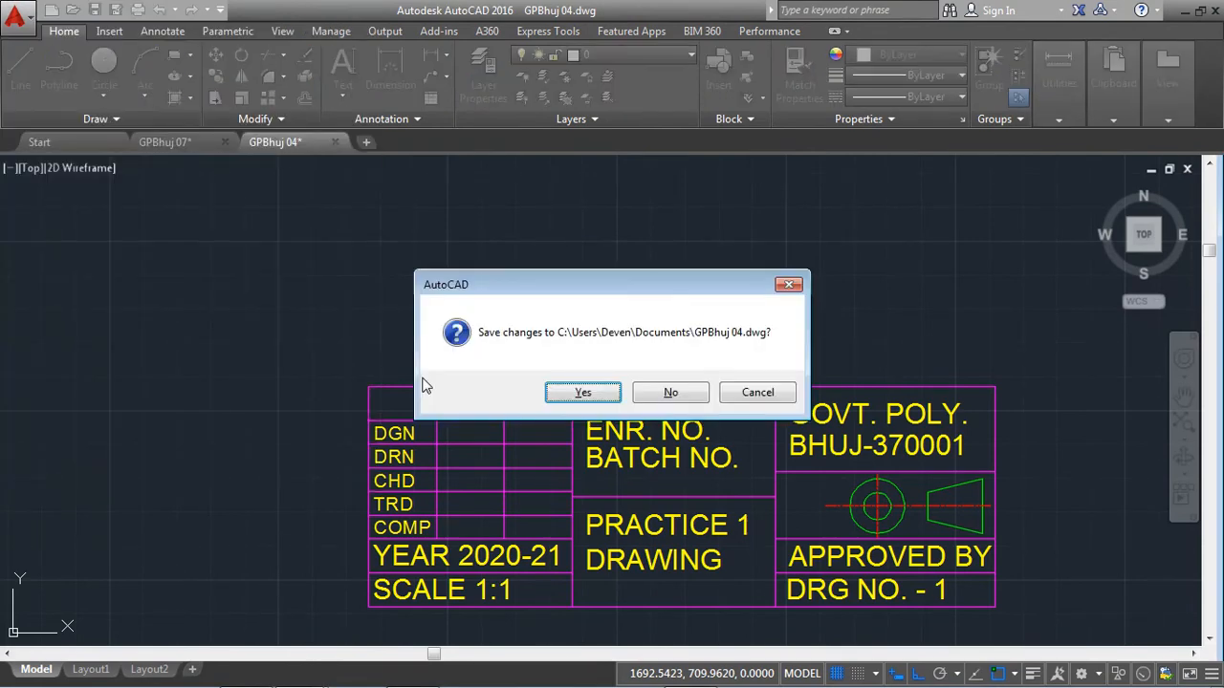
{"action": "left_click", "coordinate": [688, 396]}
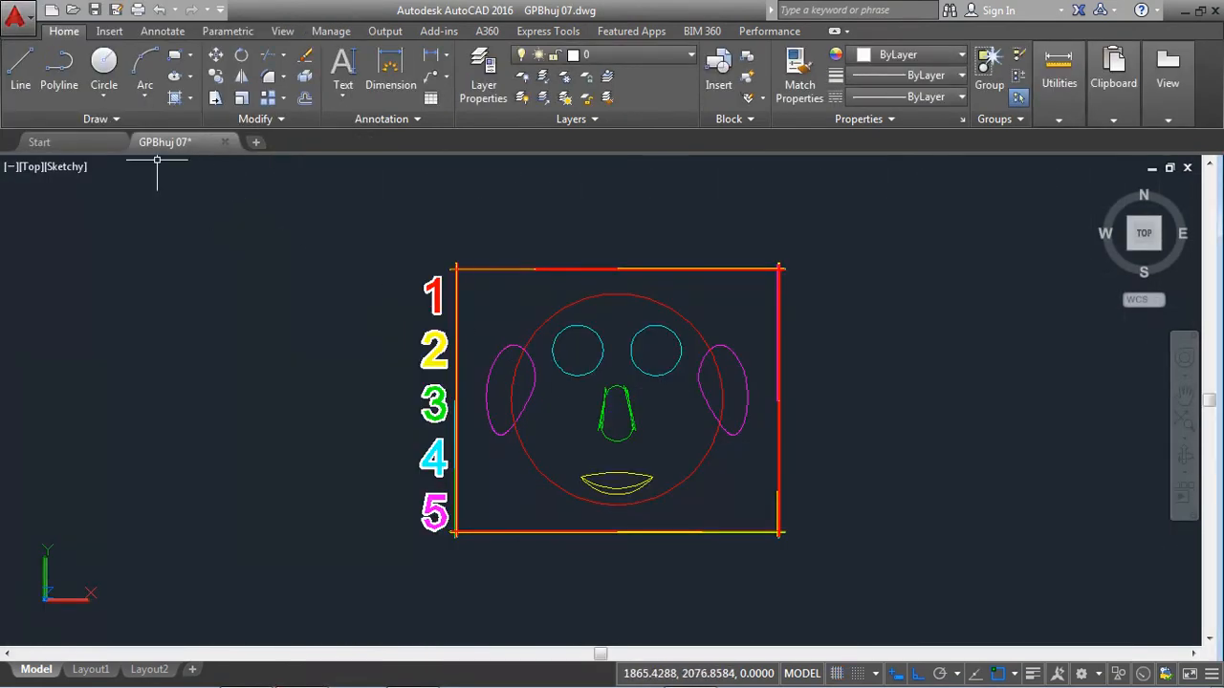
{"action": "key", "text": "alt+f"}
{"action": "key", "text": "c"}
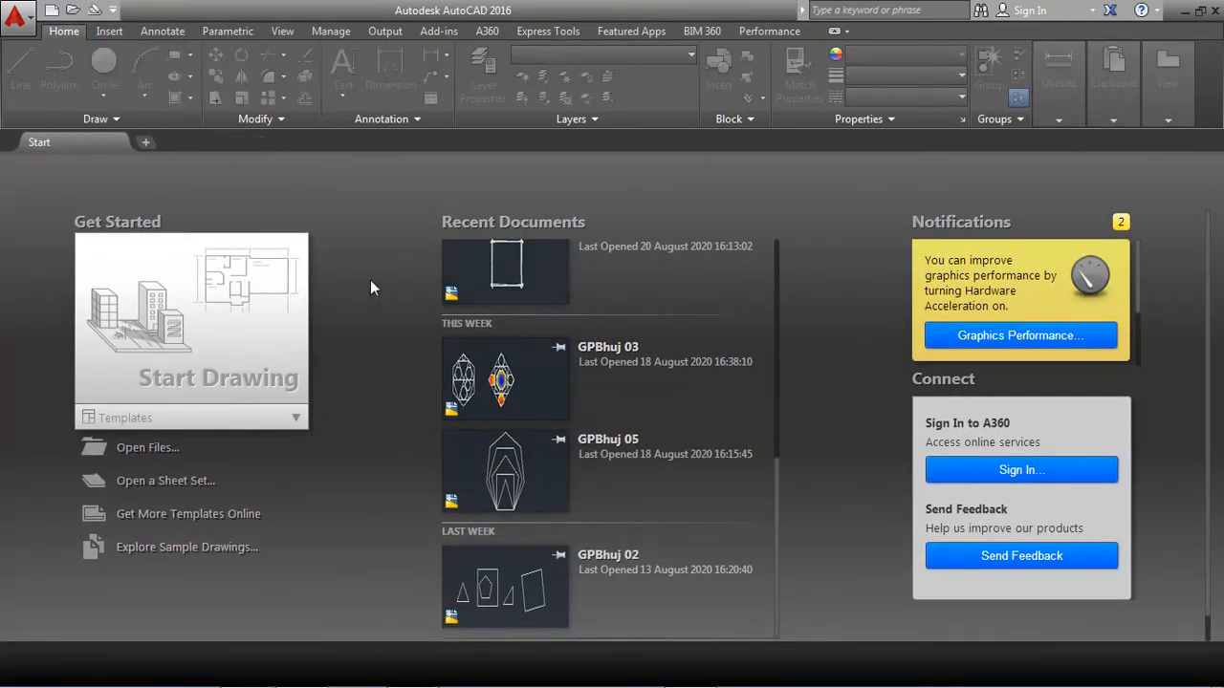
Create a blank drawing from the default template and another new drawing from the Shaft for GPBhuj.dwt template
{"action": "left_click", "coordinate": [145, 144]}
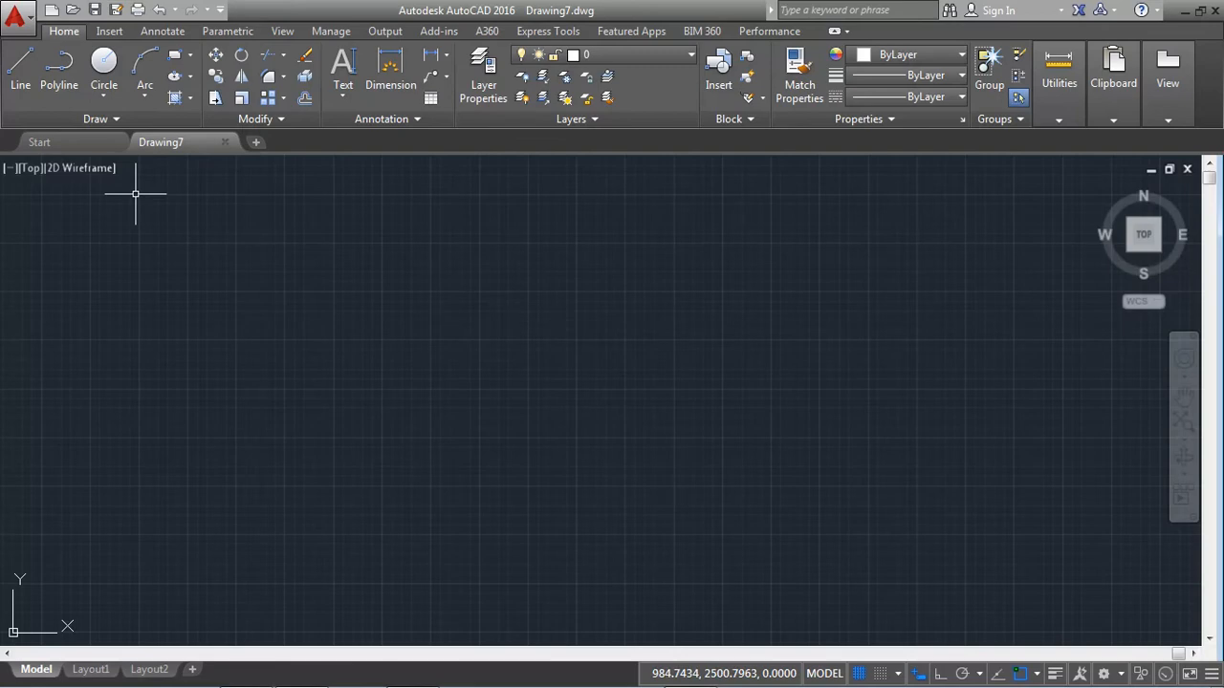
{"action": "left_click", "coordinate": [85, 143]}
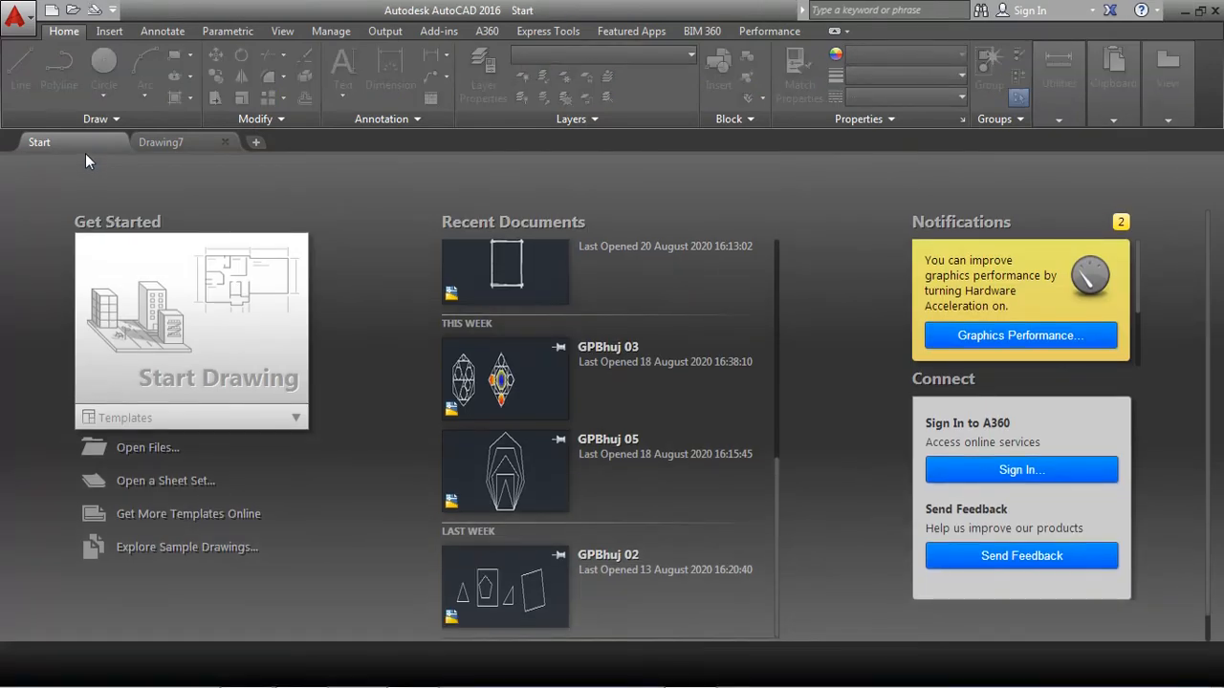
{"action": "left_click", "coordinate": [296, 419]}
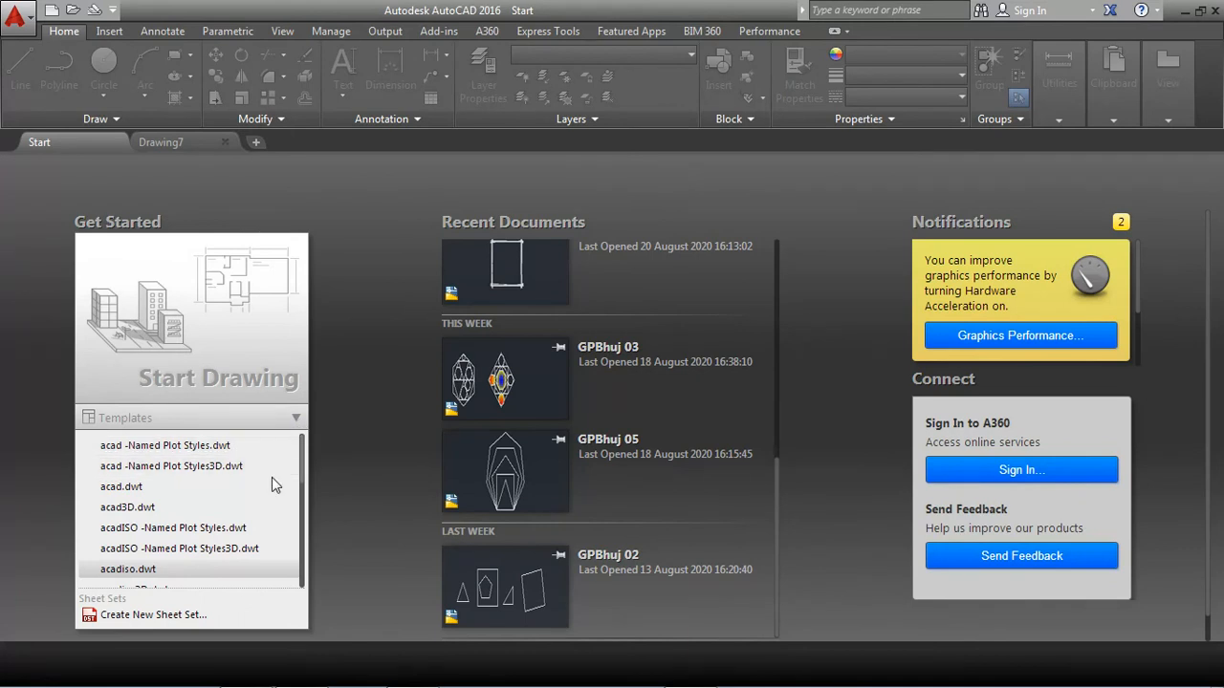
{"action": "scroll", "coordinate": [231, 477], "scroll_direction": "down", "scroll_amount": 5}
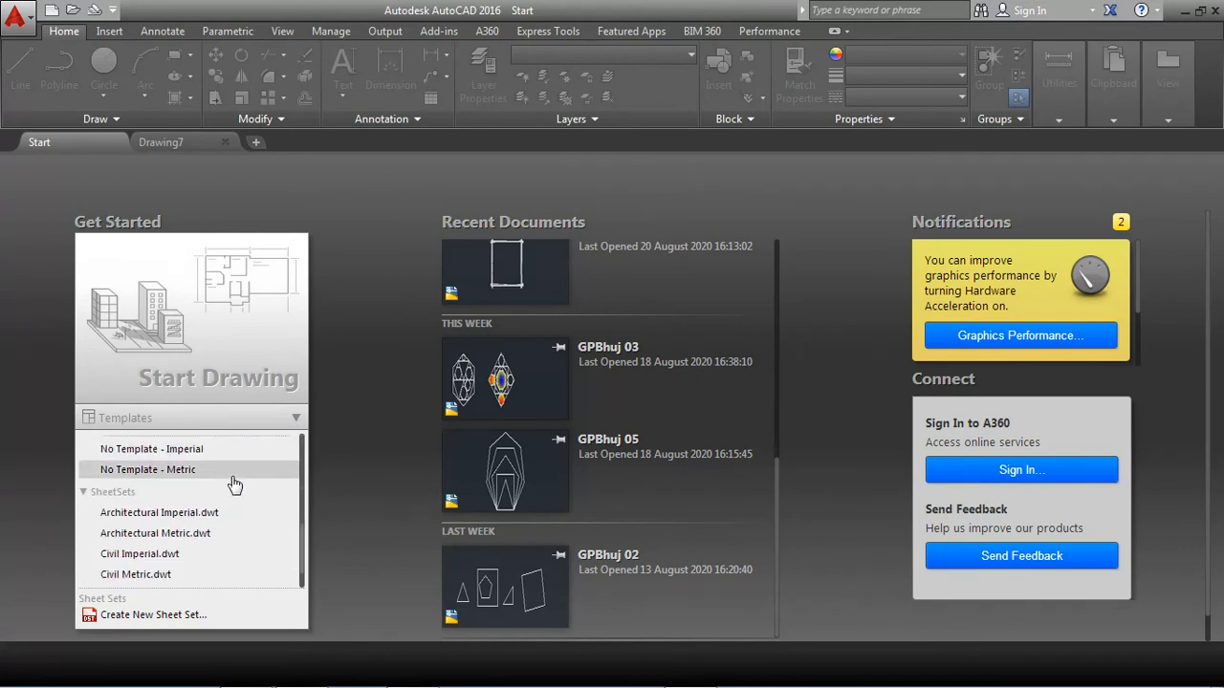
{"action": "scroll", "coordinate": [234, 484], "scroll_direction": "down", "scroll_amount": 1}
{"action": "scroll", "coordinate": [234, 484], "scroll_direction": "up", "scroll_amount": 2}
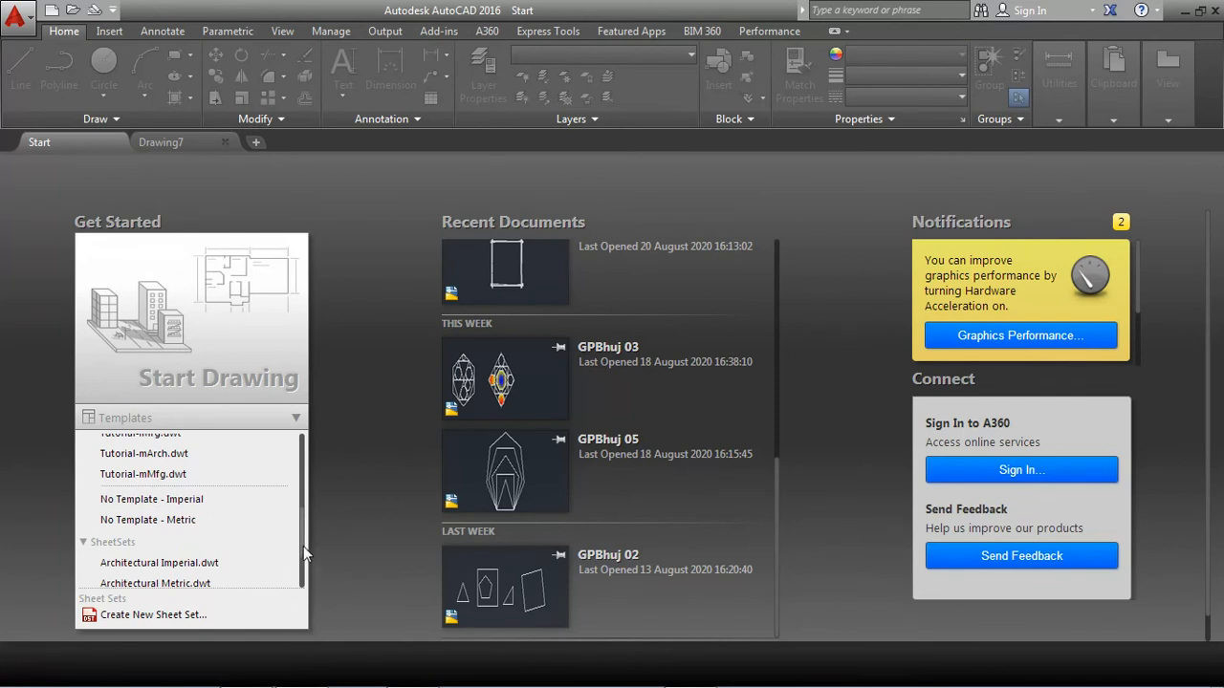
{"action": "left_click_drag", "start_coordinate": [303, 547], "coordinate": [304, 512]}
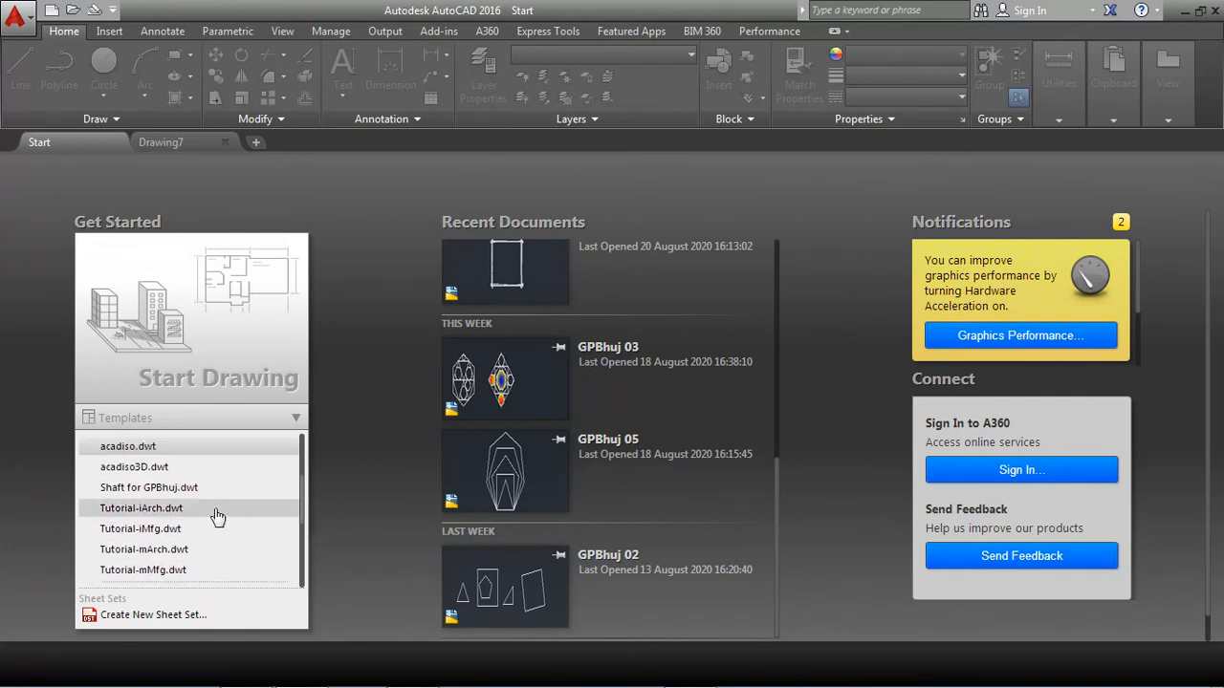
{"action": "left_click", "coordinate": [164, 488]}
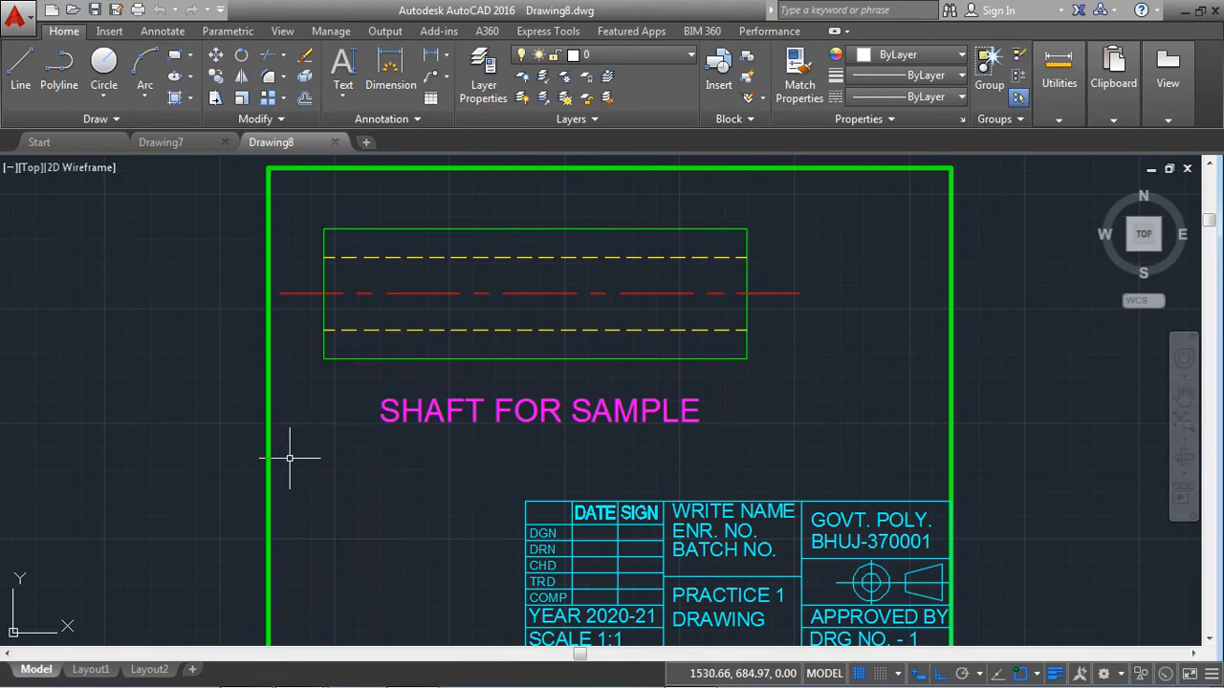
Delete the shaft, its centre and hidden lines and the caption from the new drawing, and check its layers in the Layer Properties Manager
{"action": "left_click", "coordinate": [202, 483]}
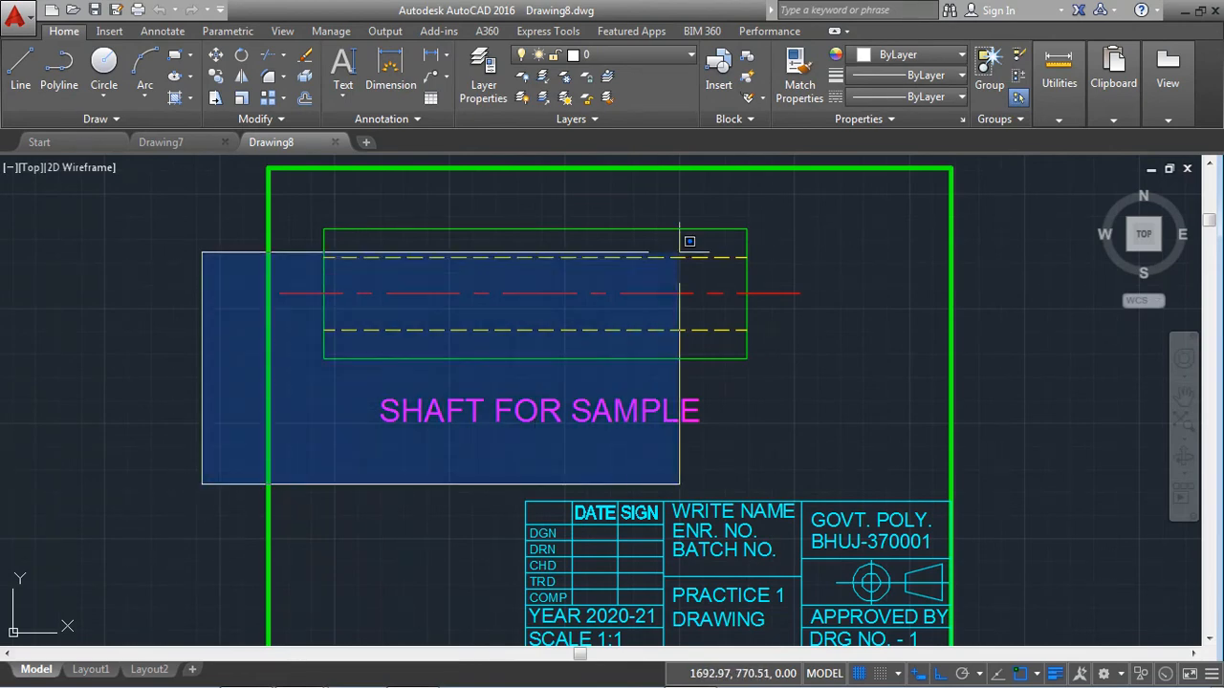
{"action": "left_click", "coordinate": [823, 215]}
{"action": "key", "text": "Delete"}
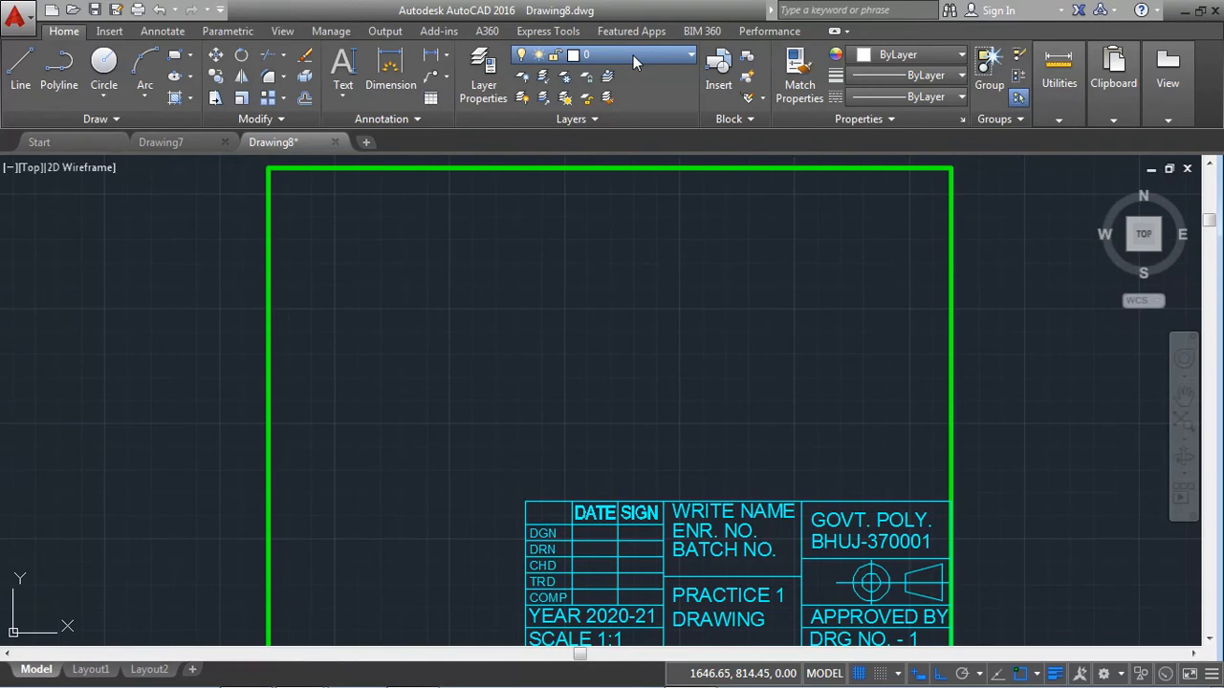
{"action": "left_click", "coordinate": [481, 69]}
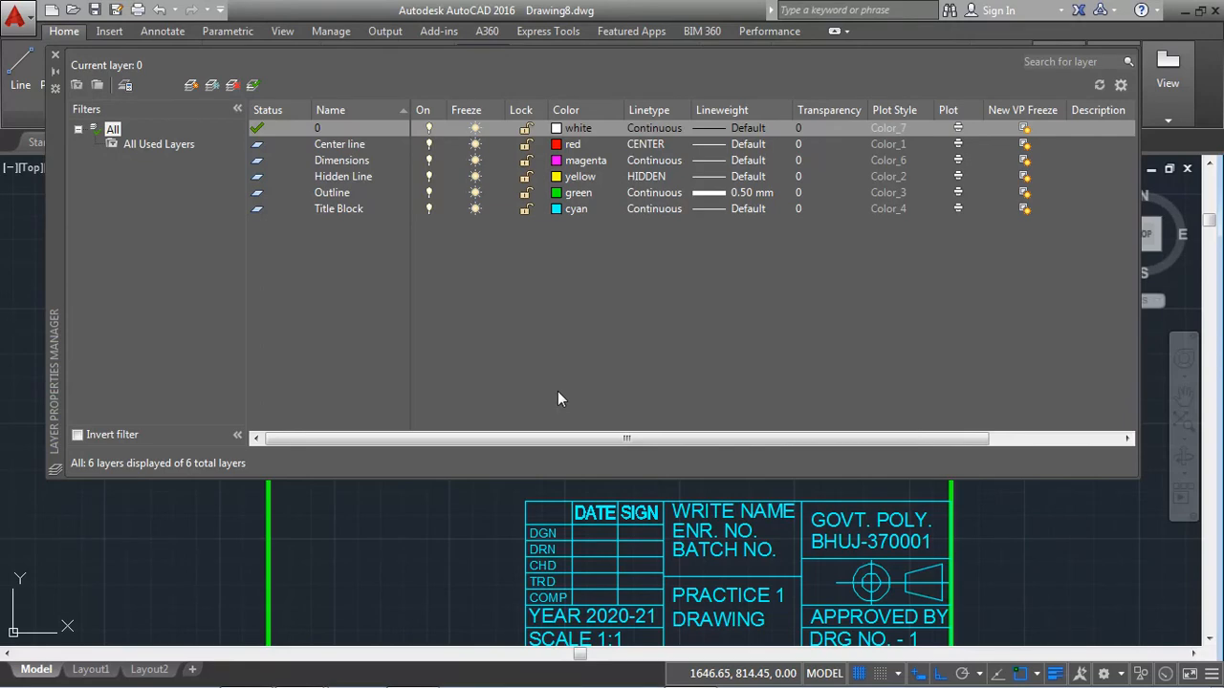
{"action": "left_click", "coordinate": [55, 56]}
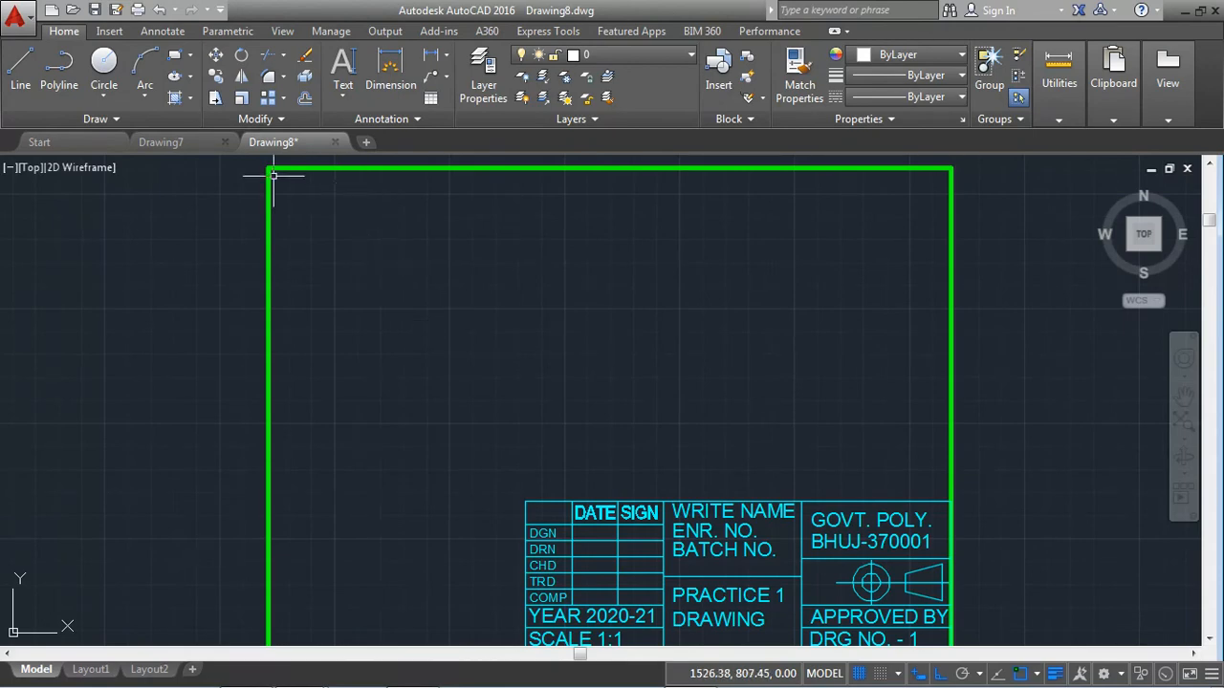
Create two more new drawings from the Shaft for GPBhuj.dwt template, choosing it from the template list for the second
{"action": "left_click", "coordinate": [367, 142]}
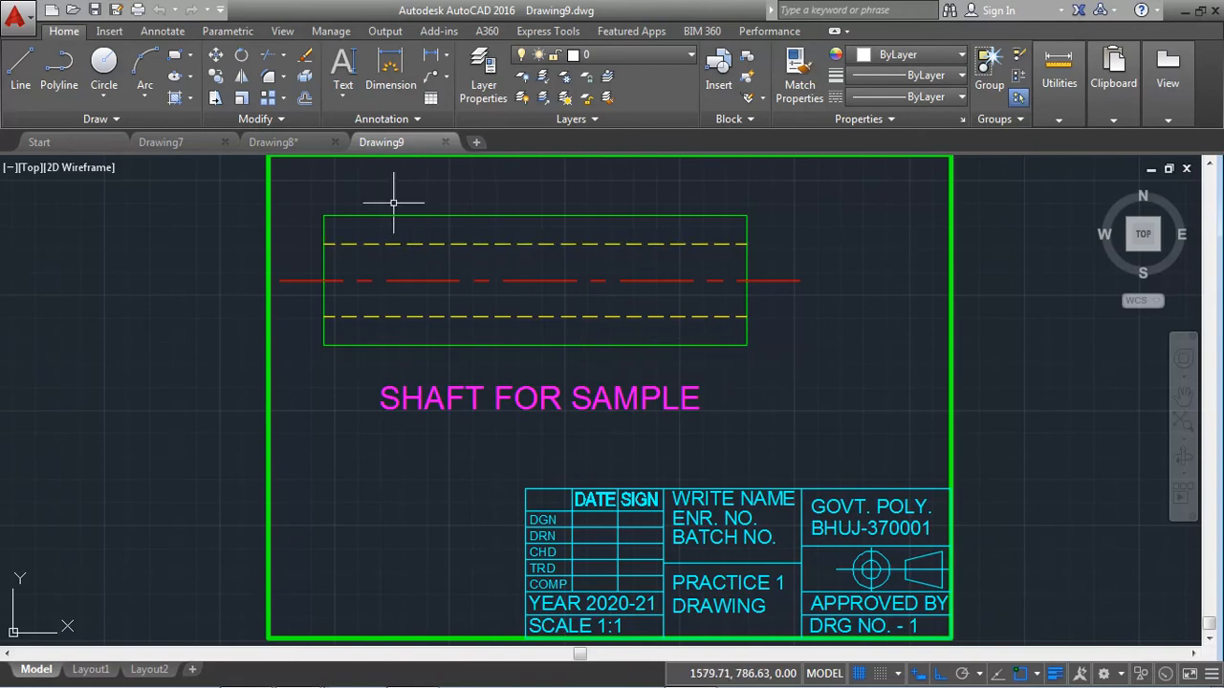
{"action": "left_click", "coordinate": [40, 142]}
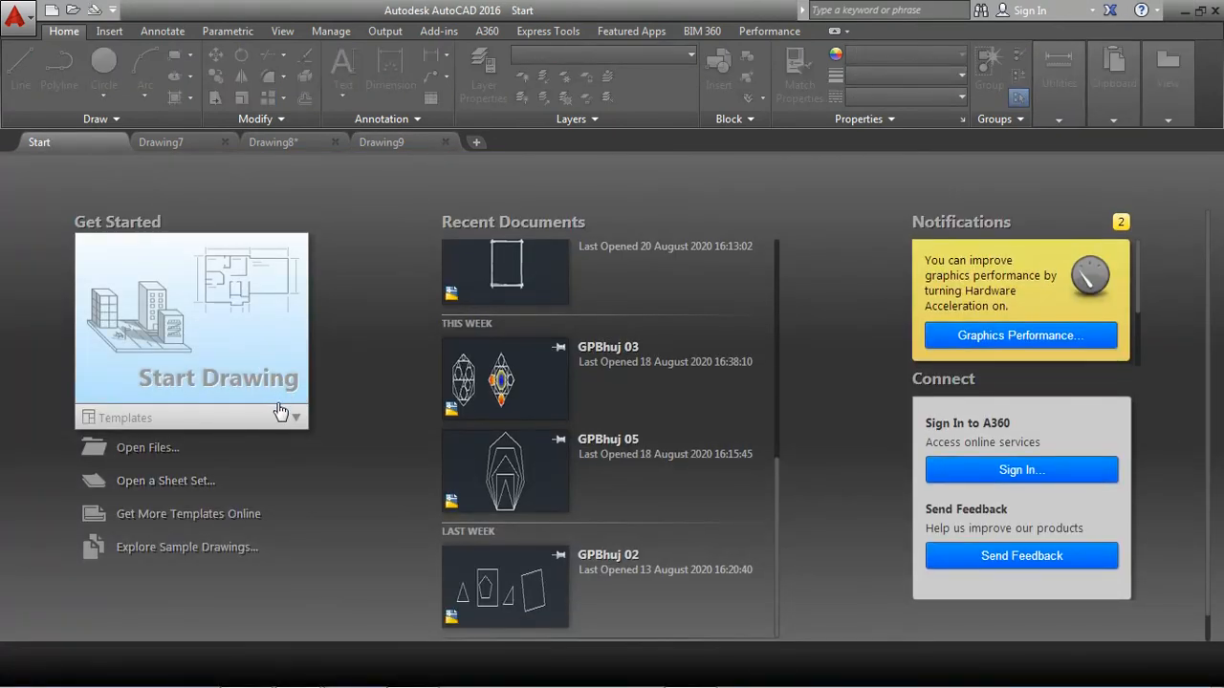
{"action": "left_click", "coordinate": [297, 418]}
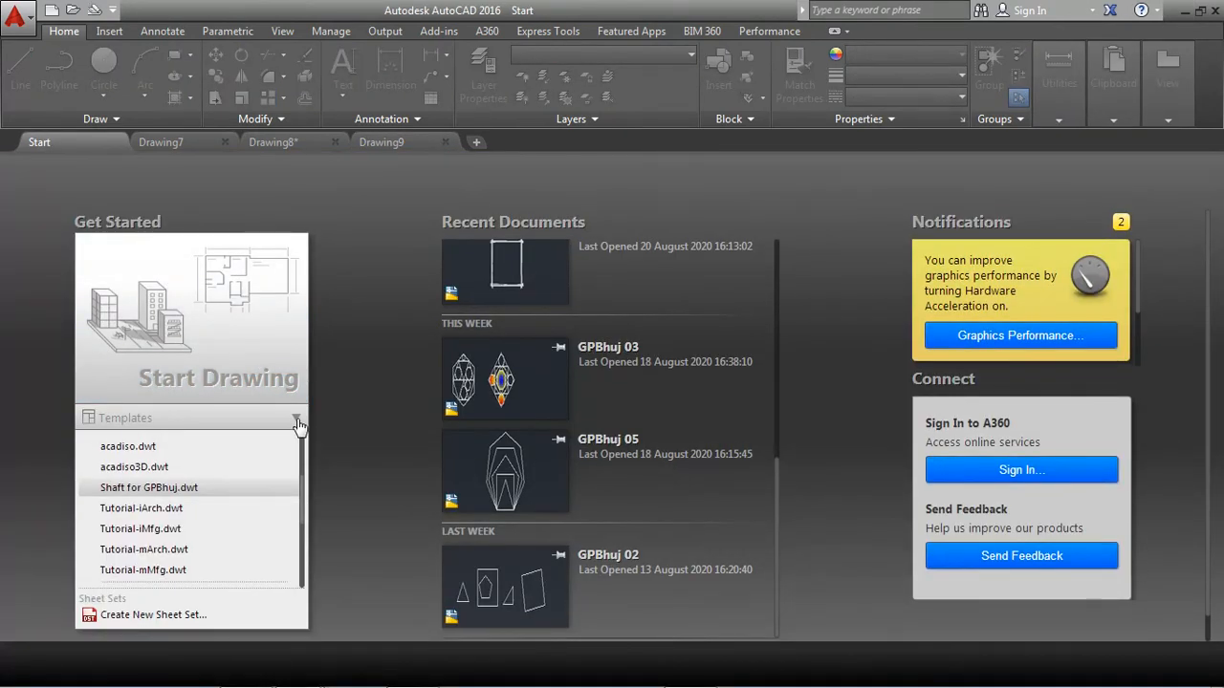
{"action": "left_click", "coordinate": [162, 488]}
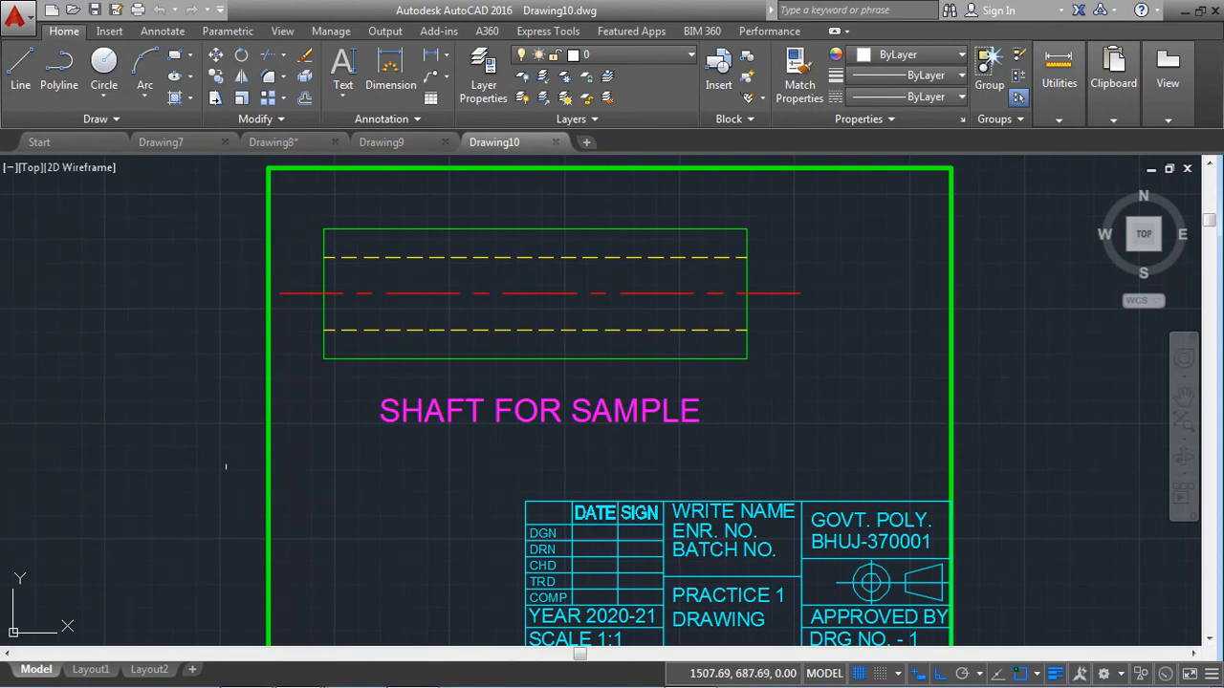
Delete the shaft outline, its centre and hidden lines and the SHAFT FOR SAMPLE caption from Drawing10, keeping the border and title block
{"action": "left_click", "coordinate": [199, 464]}
{"action": "left_click", "coordinate": [874, 193]}
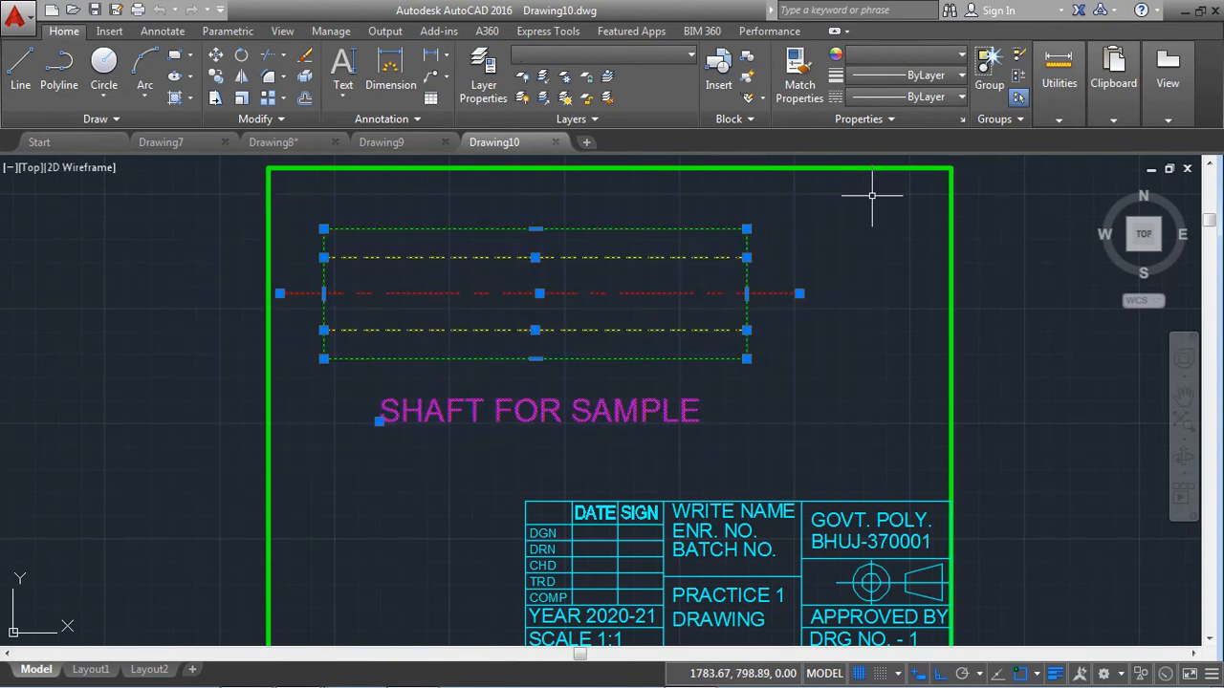
{"action": "key", "text": "Delete"}
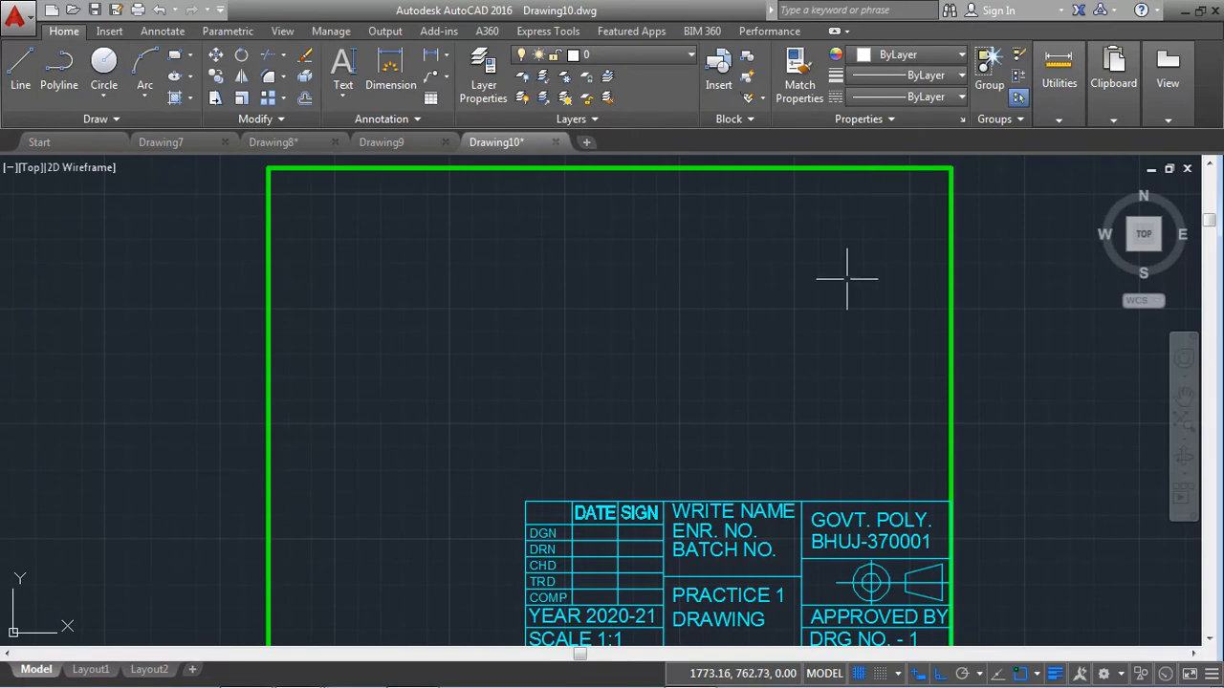
{"action": "scroll", "coordinate": [707, 279], "scroll_direction": "down", "scroll_amount": 2}
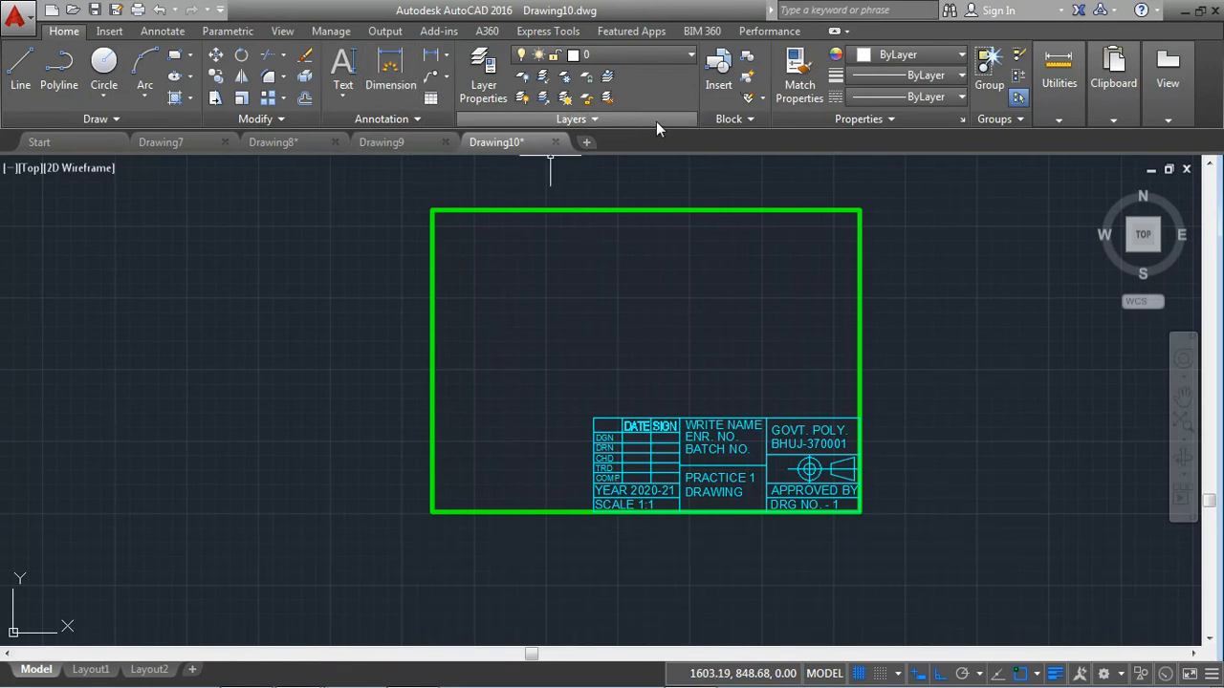
{"action": "left_click", "coordinate": [1059, 76]}
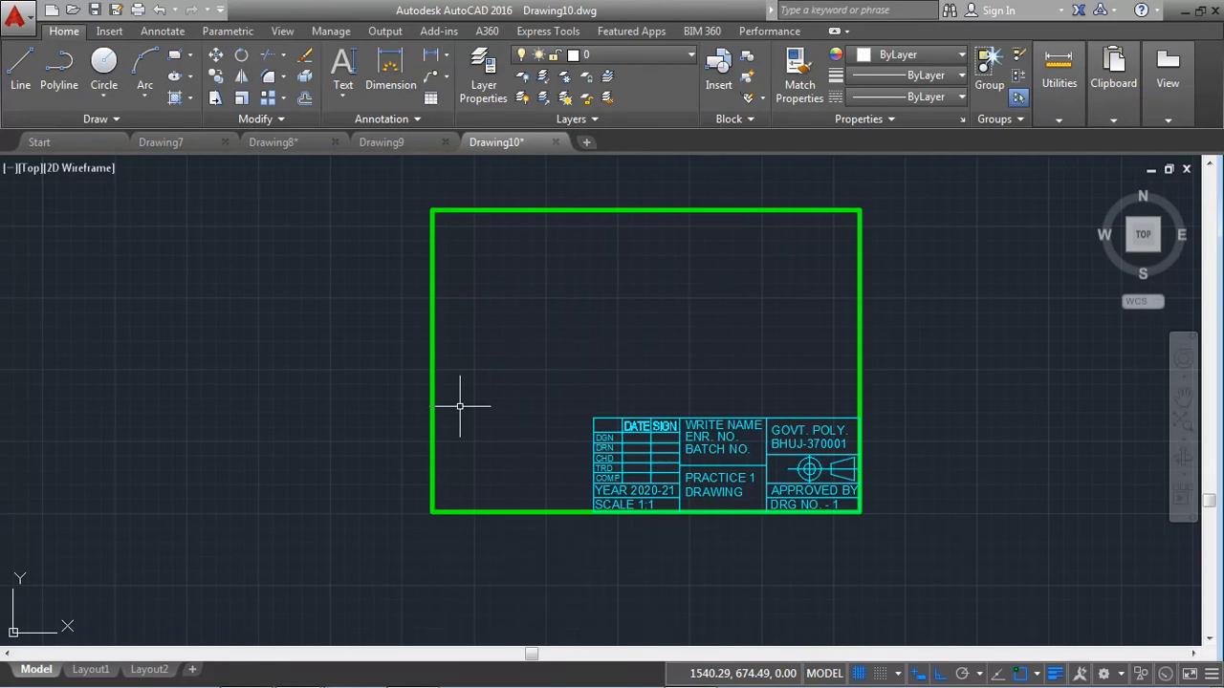
Change the practice number line in Drawing10's title block to PRACTICE 2
{"action": "left_click", "coordinate": [698, 478]}
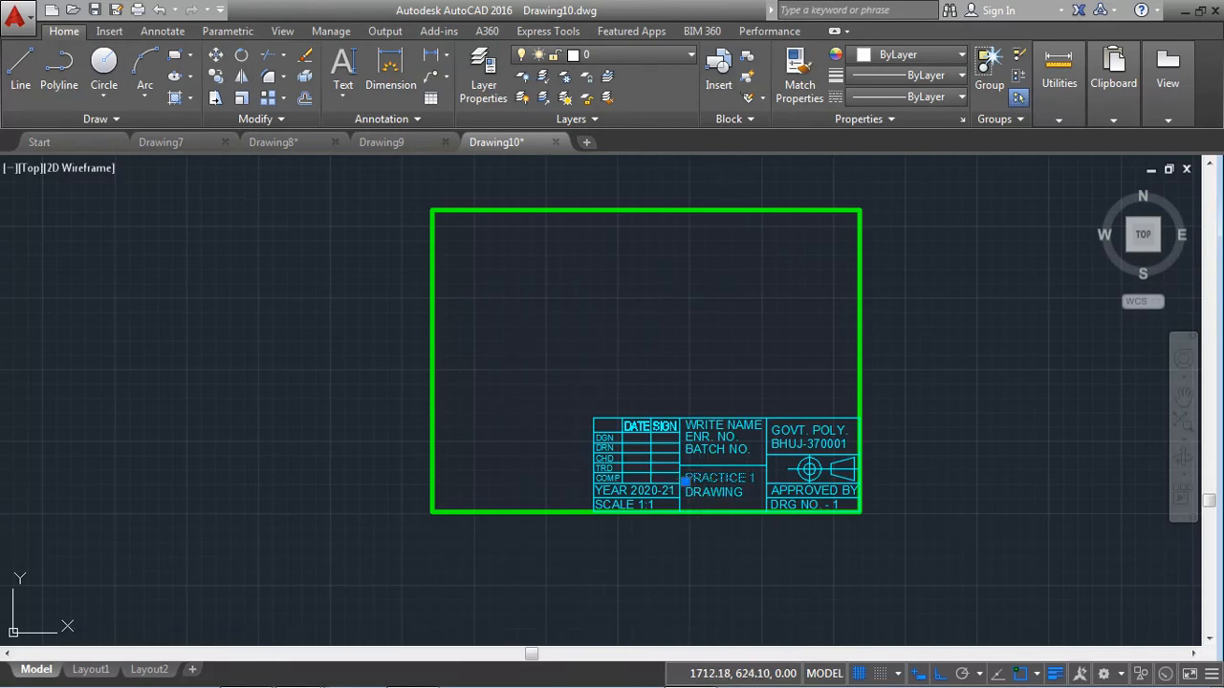
{"action": "double_click", "coordinate": [753, 480]}
{"action": "left_click", "coordinate": [754, 480]}
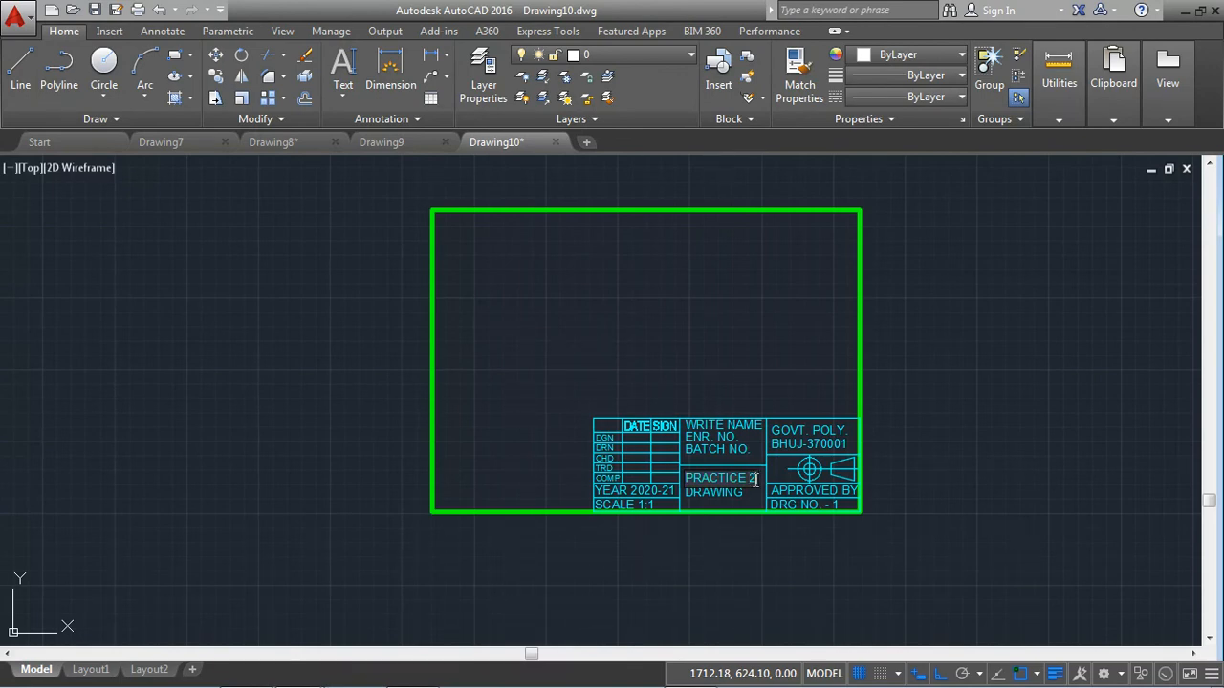
{"action": "left_click", "coordinate": [732, 437]}
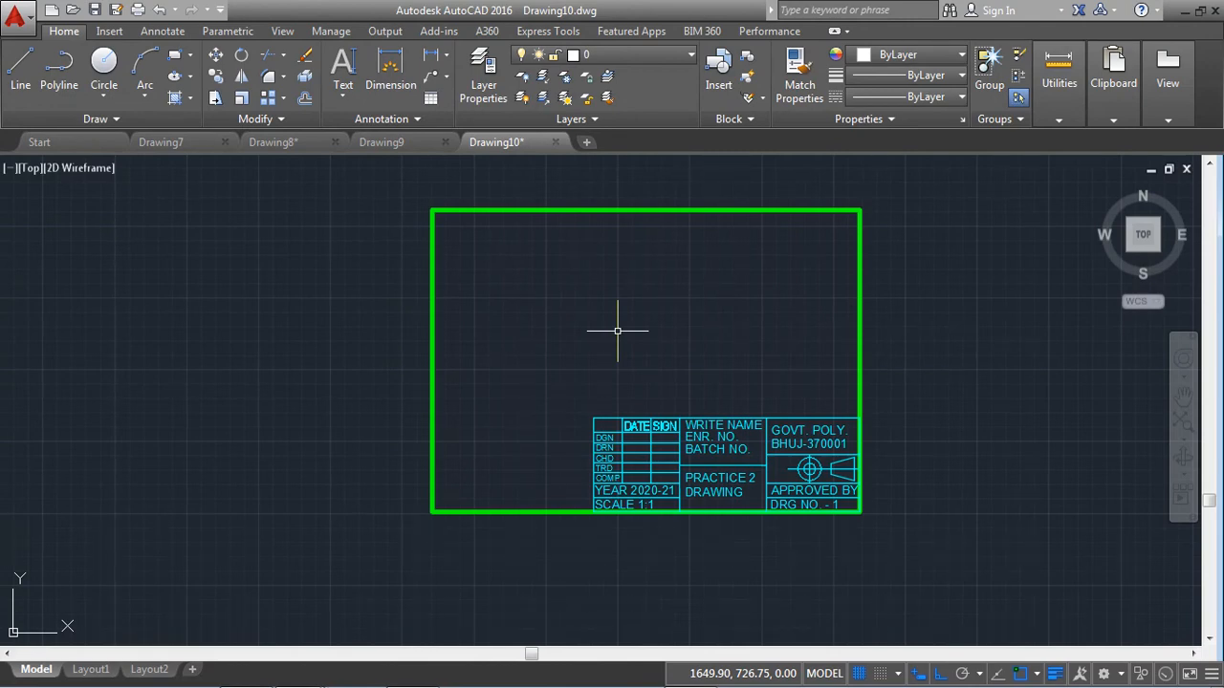
Switch to the blank drawing Drawing7
{"action": "mouse_move", "coordinate": [466, 647]}
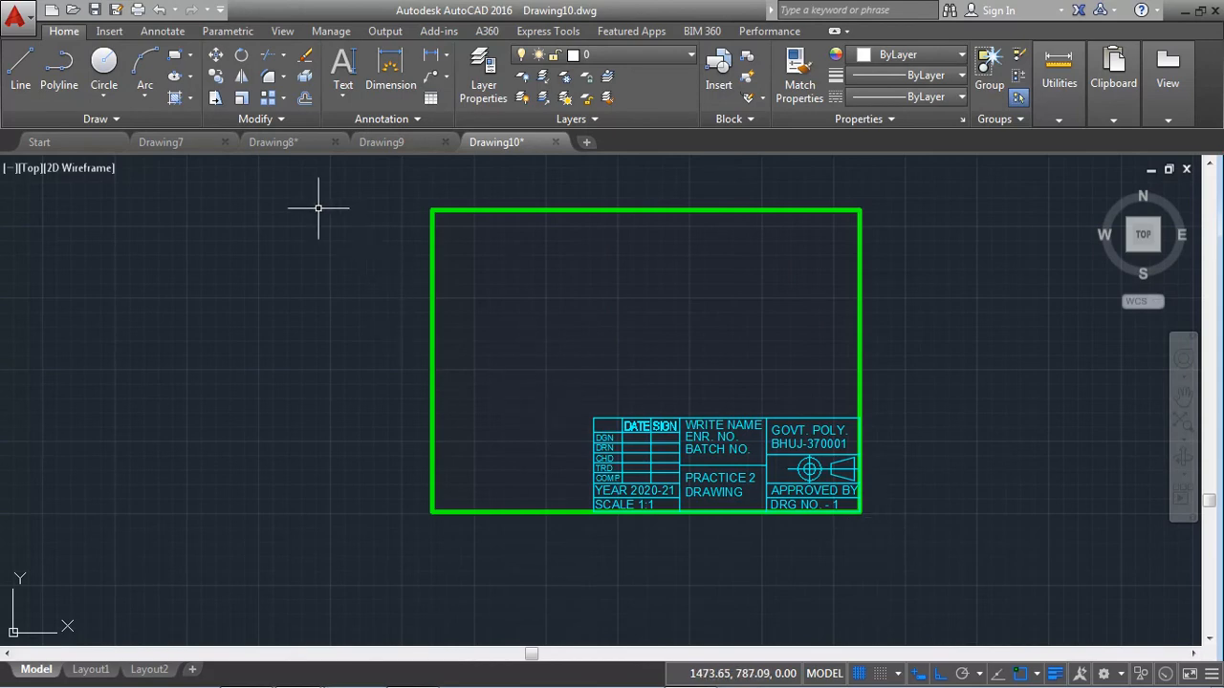
{"action": "left_click", "coordinate": [163, 143]}
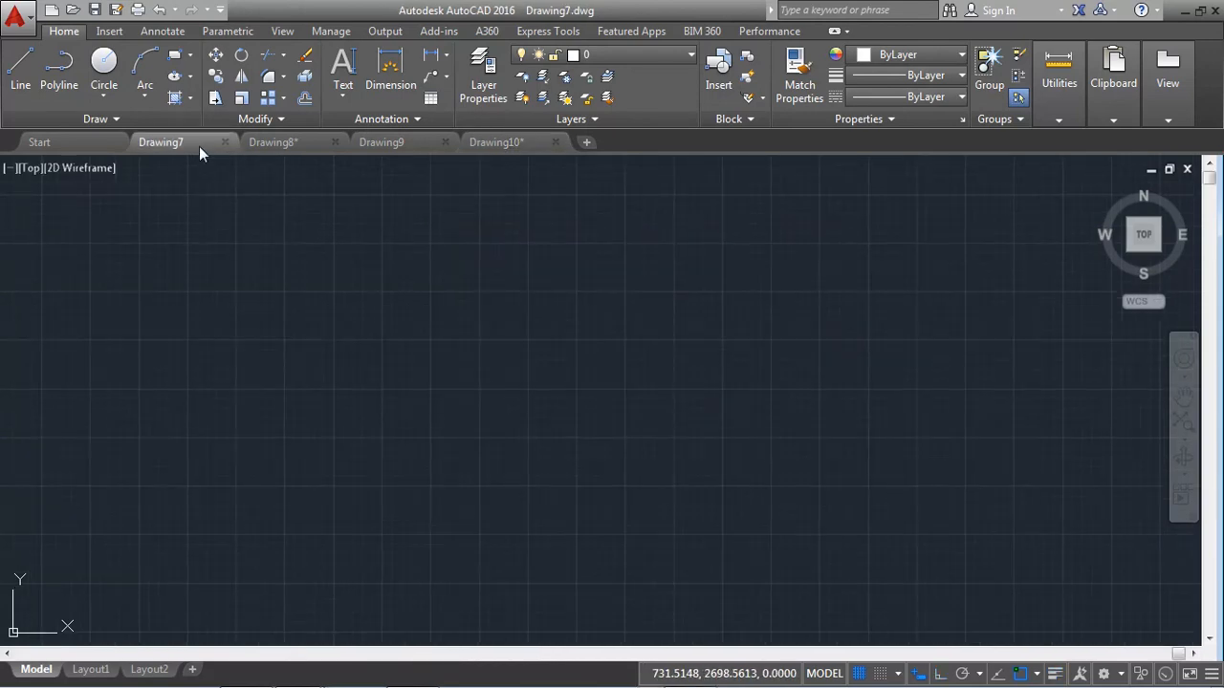